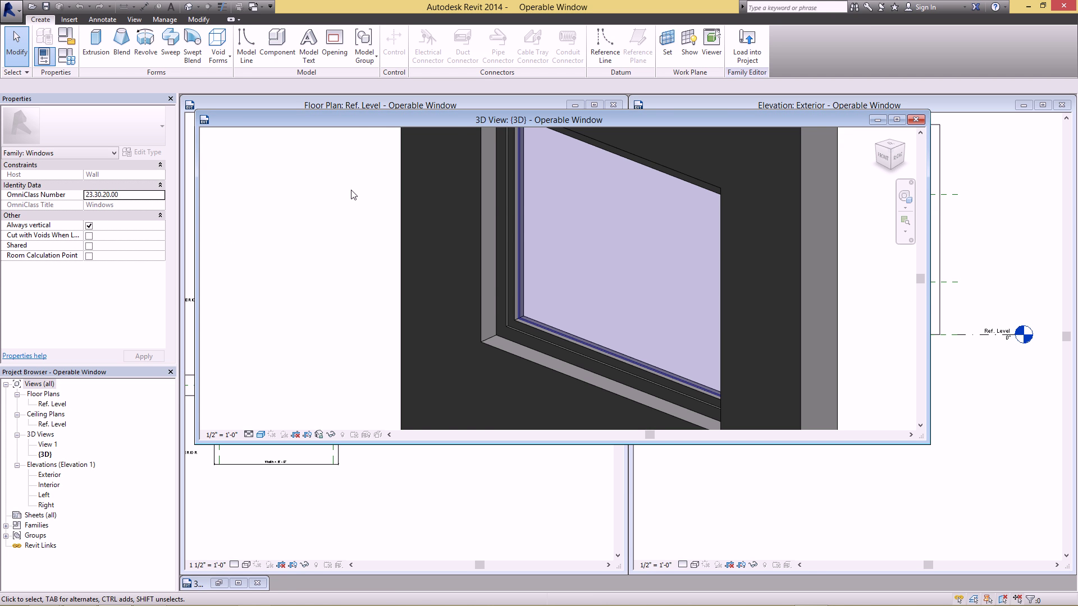
Examine the finished operable window family in its 3D, exterior elevation and floor plan views.
scroll(348, 194, down, 4)
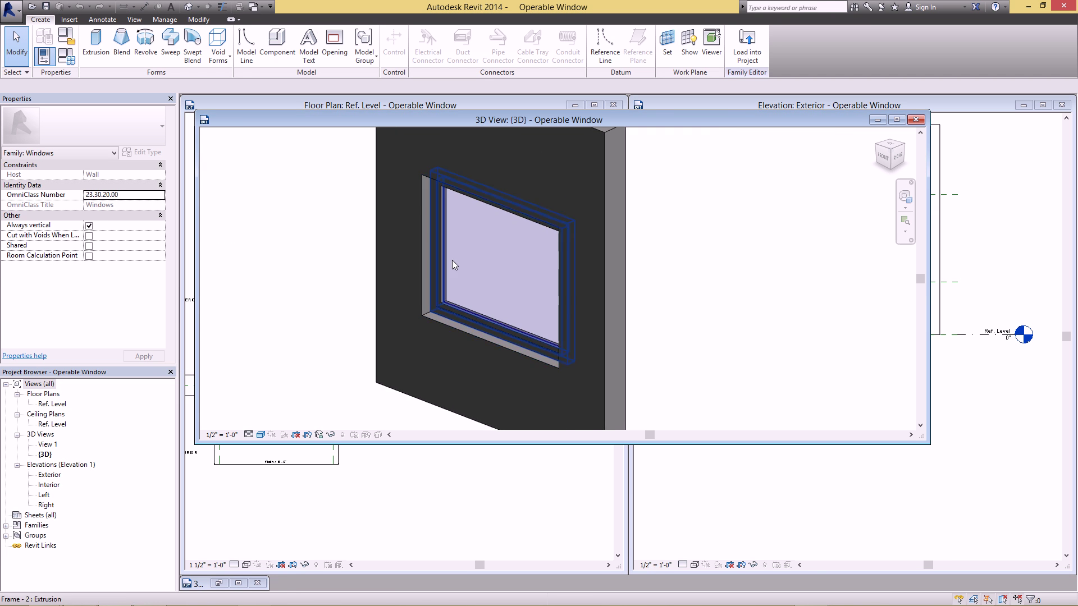
middle_drag(500, 255, 476, 258)
scroll(469, 248, up, 1)
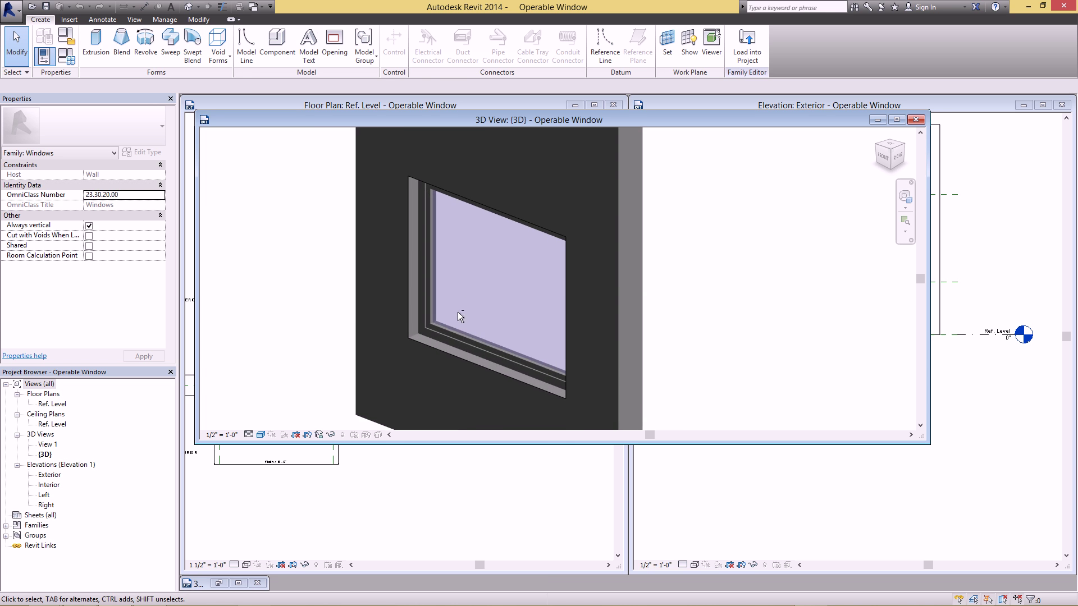
shift+middle_drag(513, 309, 525, 332)
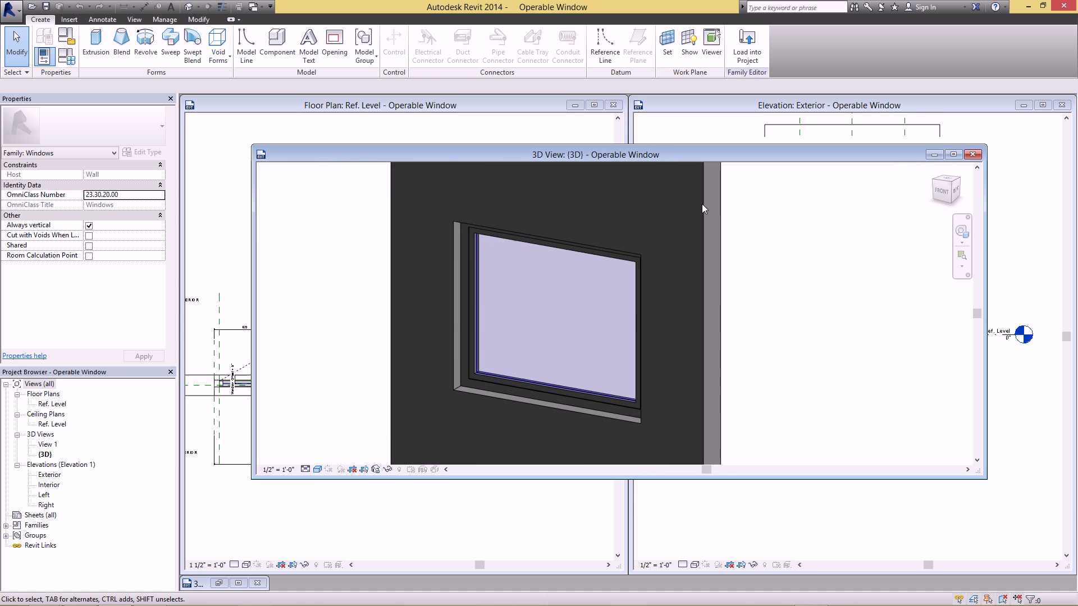
middle_drag(345, 310, 433, 249)
click(692, 172)
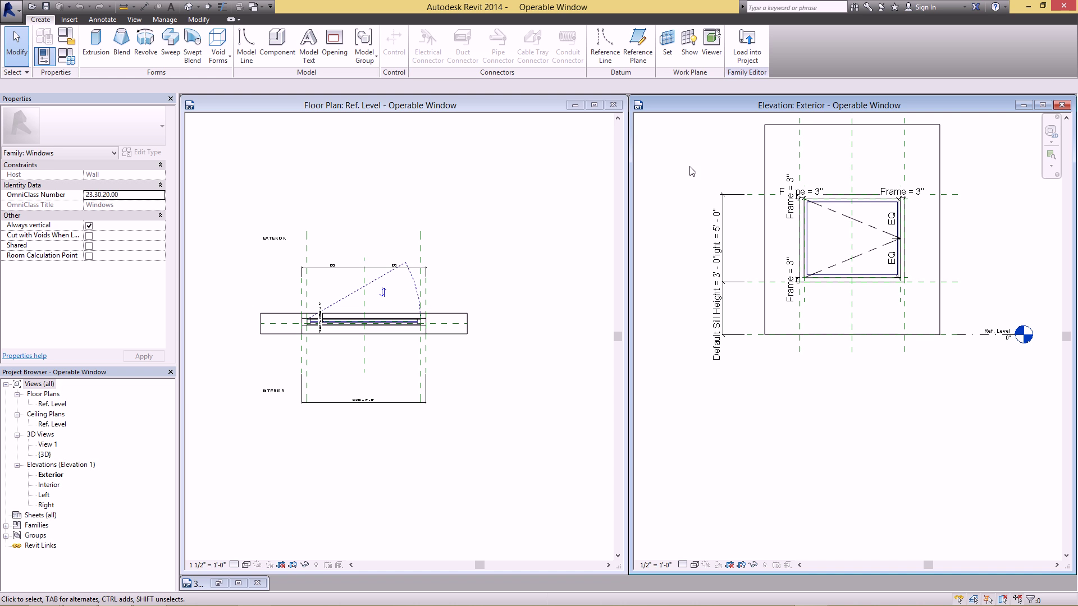
click(492, 235)
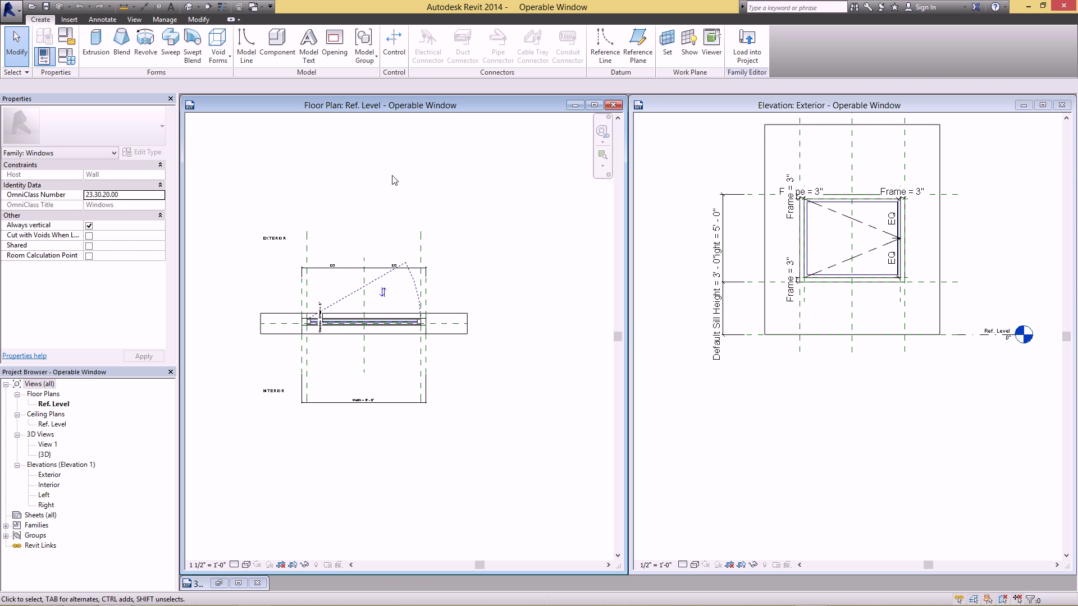
Close the floor plan, exterior elevation and 3D views of the Operable Window family.
click(614, 105)
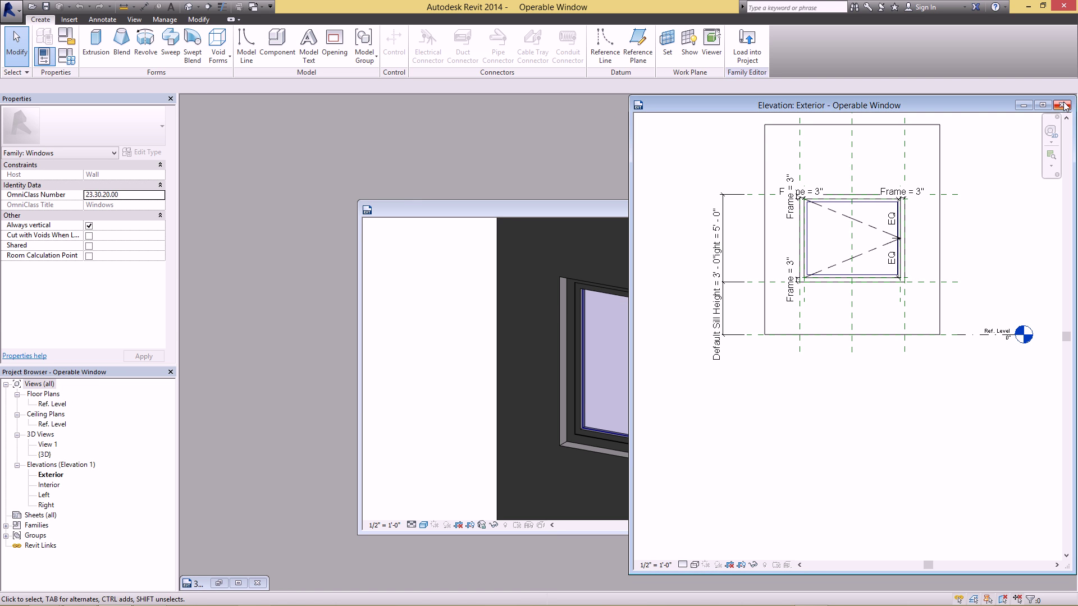
click(1062, 105)
drag(999, 212, 883, 211)
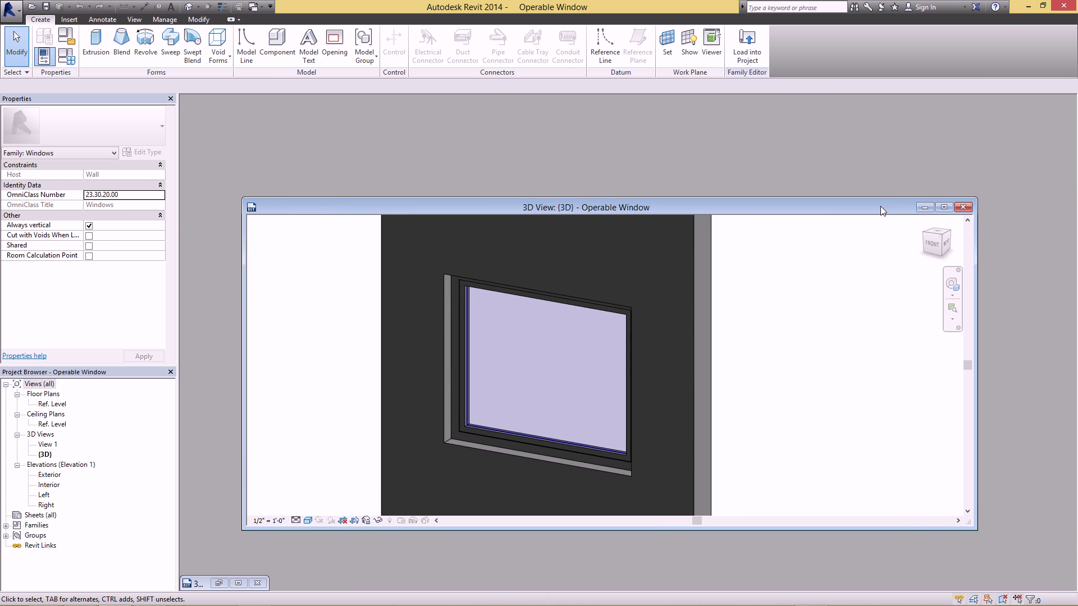
click(963, 208)
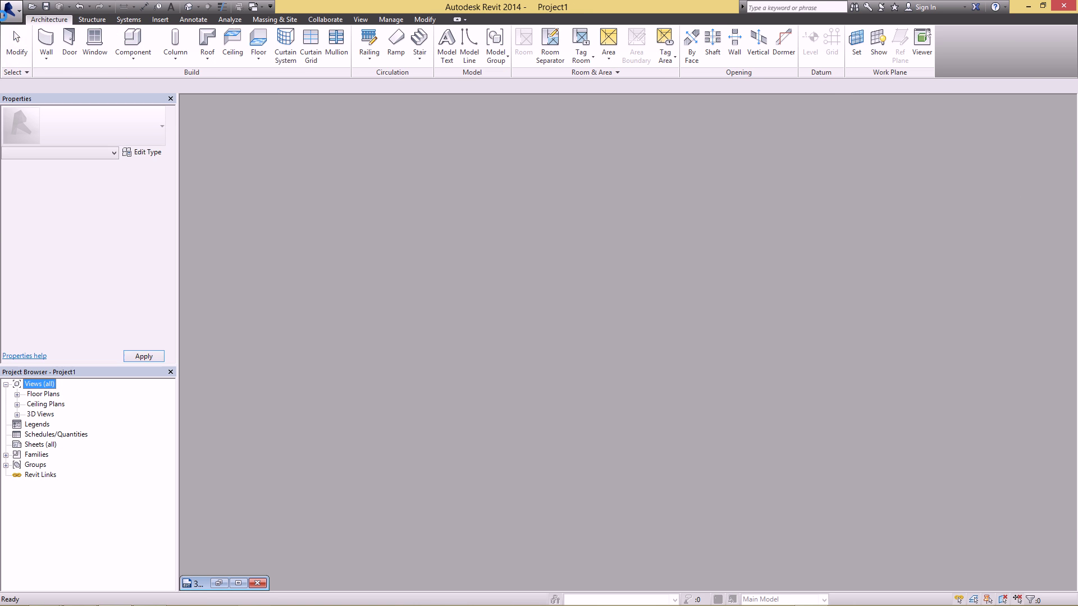
Create a new family from the Window template in the US Imperial folder.
click(7, 12)
mouse_move(75, 46)
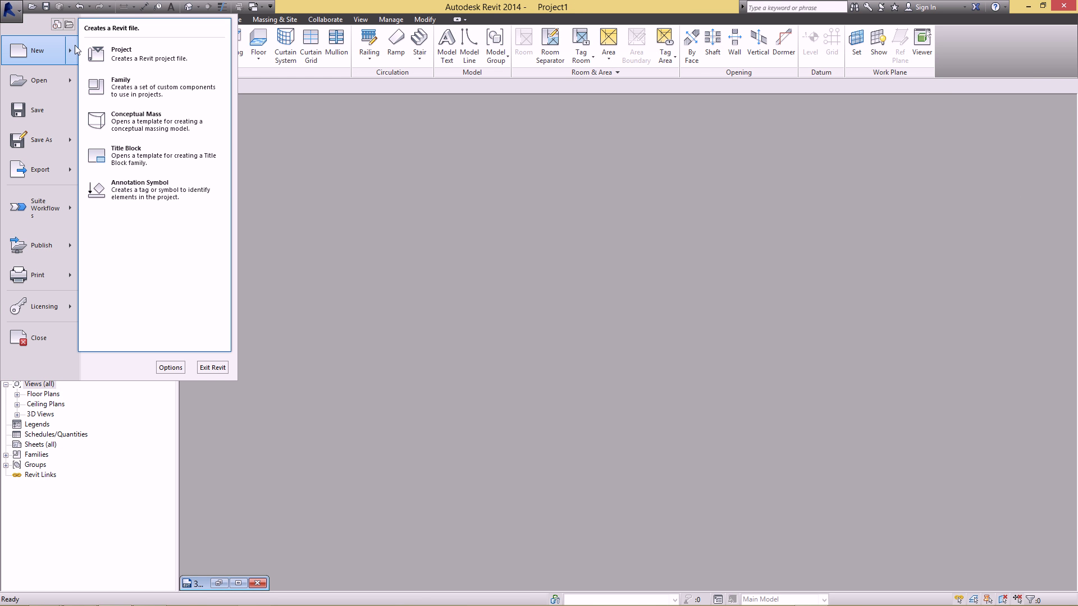
click(135, 83)
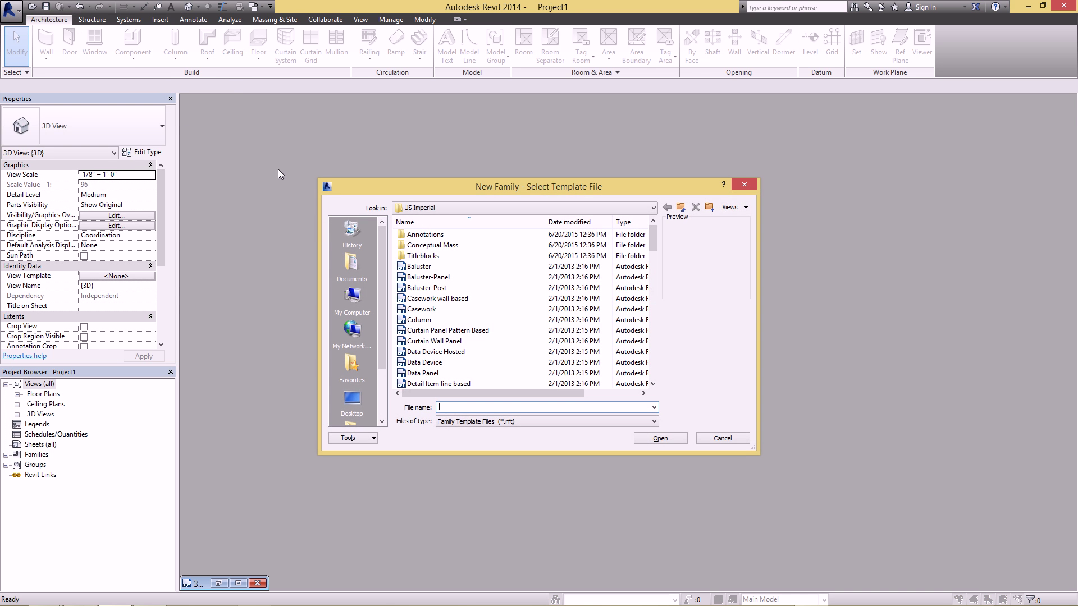
click(595, 287)
key(w)
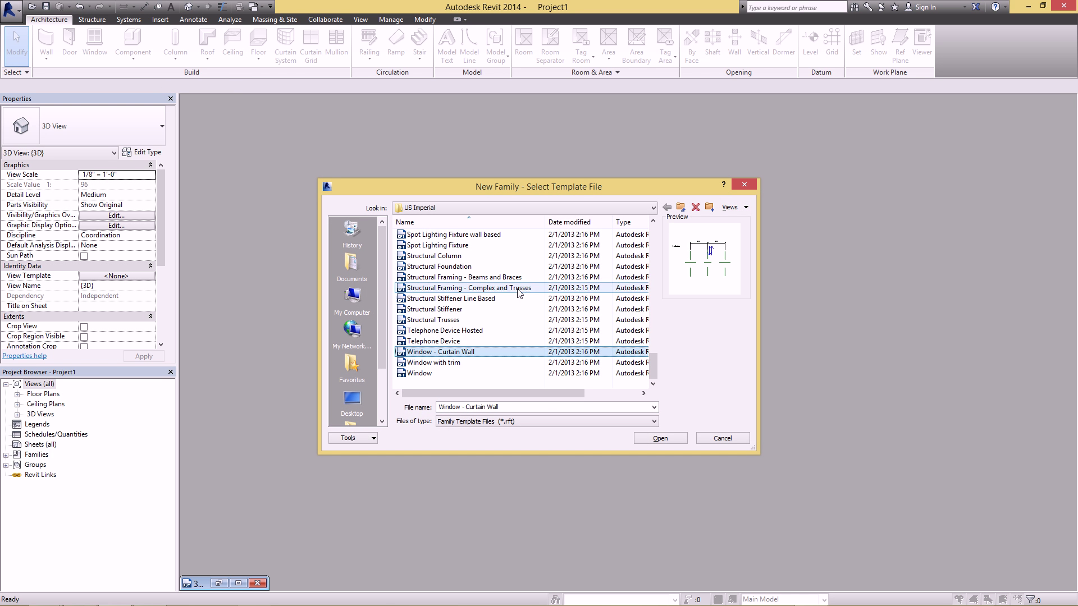
click(428, 373)
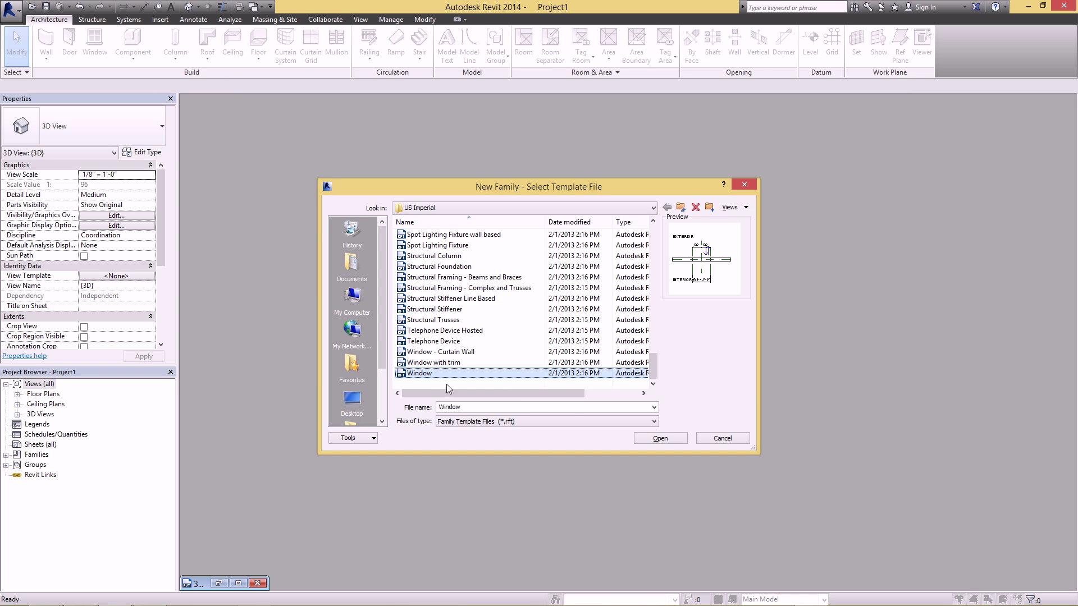
click(660, 438)
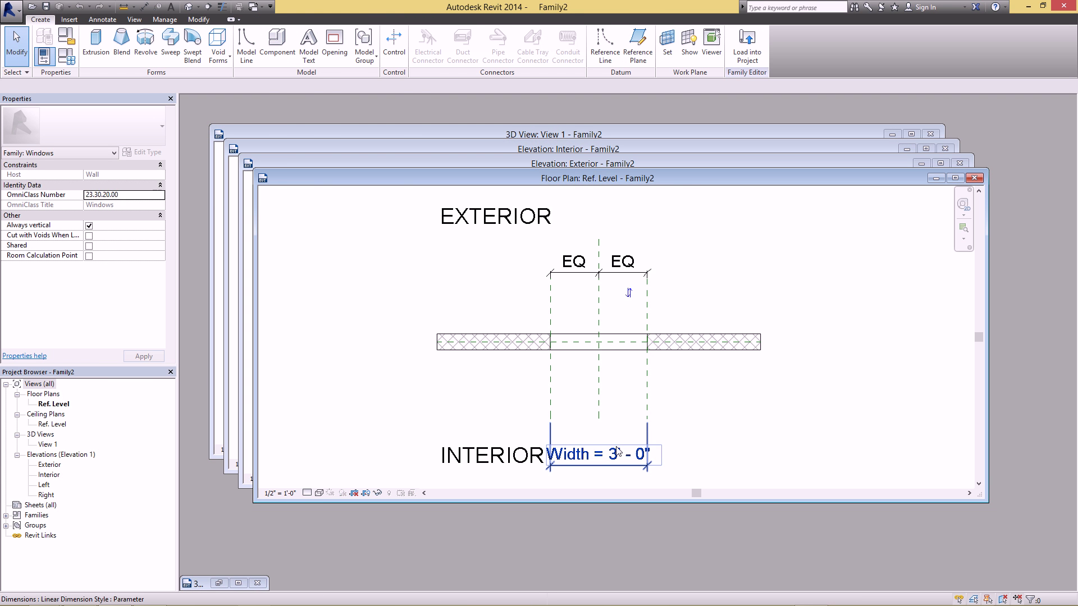
Maximize the new family's Ref. Level floor plan view and frame the wall opening in it.
click(954, 179)
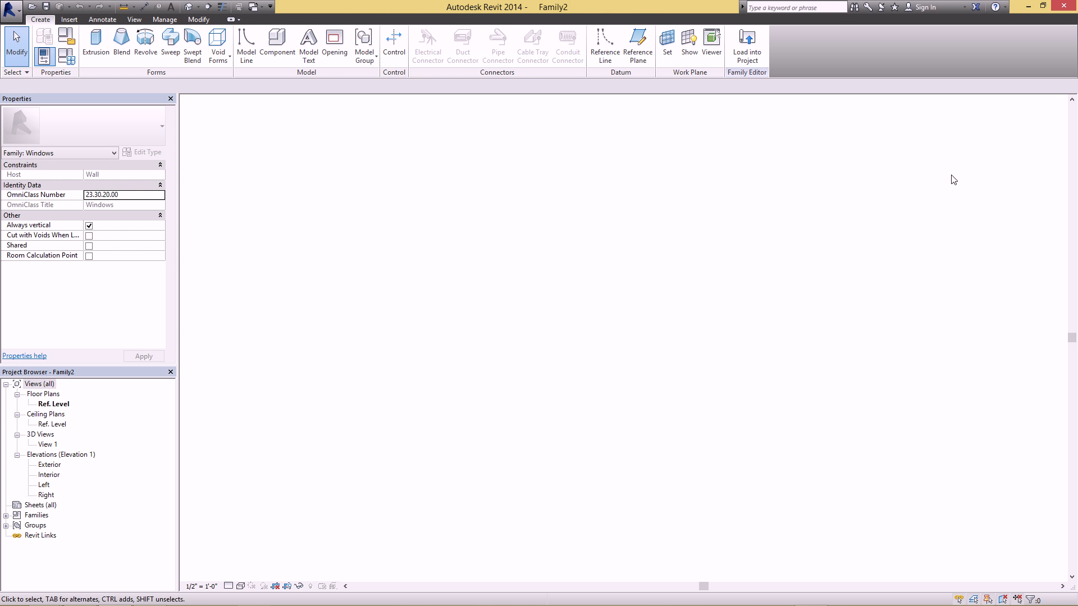
scroll(611, 240, up, 2)
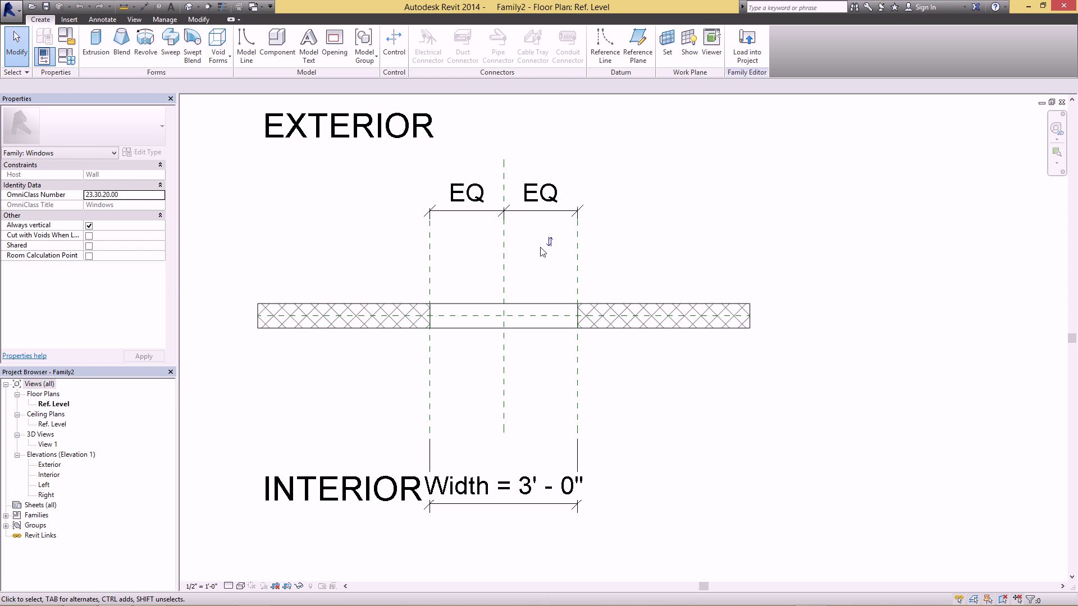
scroll(460, 296, up, 2)
mouse_move(460, 296)
middle_down()
mouse_move(554, 313)
mouse_move(590, 300)
mouse_move(513, 318)
middle_up()
scroll(544, 306, down, 2)
scroll(460, 344, up, 2)
middle_drag(460, 344, 506, 361)
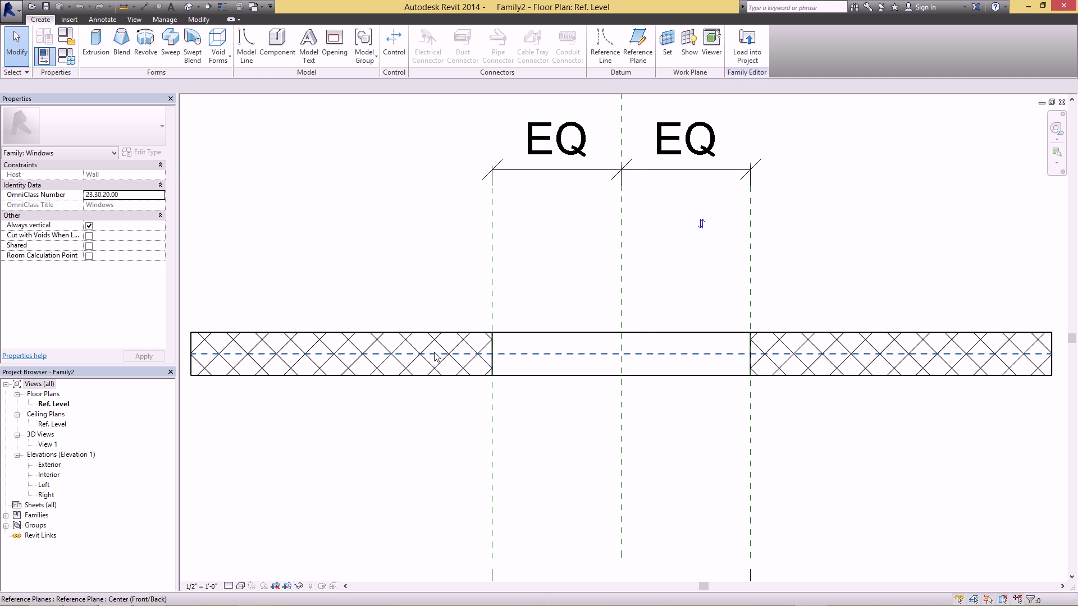
Examine the Center (Front/Back) reference plane that runs along the middle of the wall.
click(655, 337)
scroll(579, 337, down, 2)
scroll(578, 342, up, 2)
scroll(579, 343, down, 2)
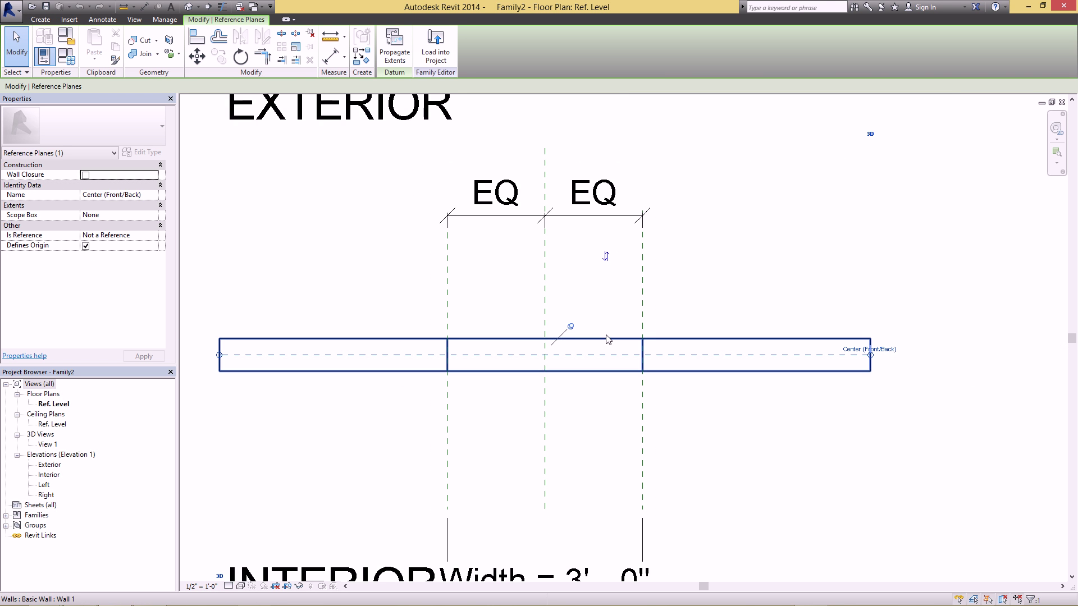
scroll(879, 362, up, 2)
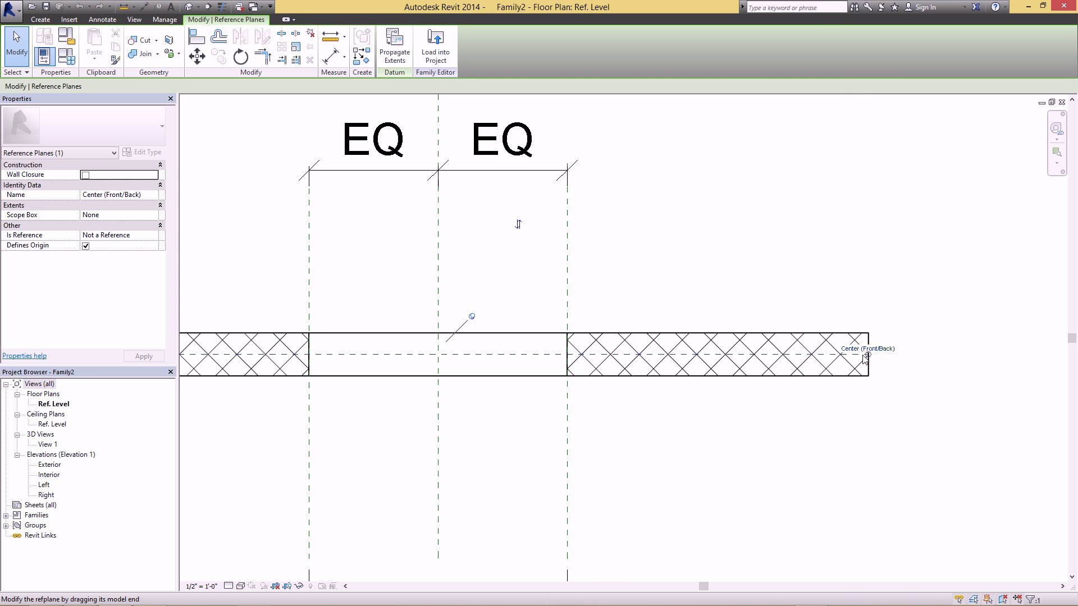
middle_drag(775, 350, 835, 356)
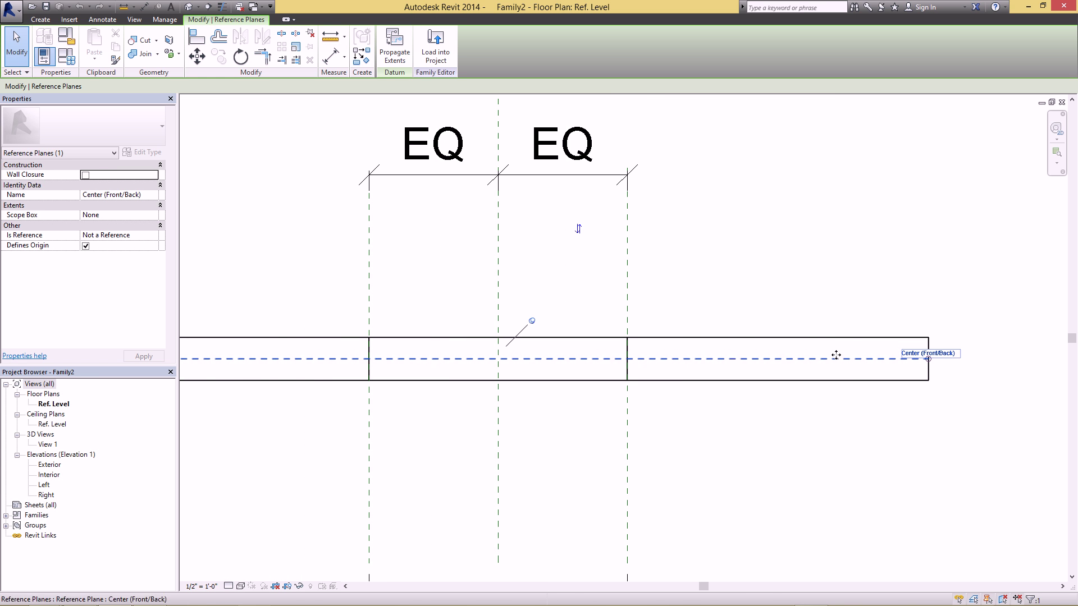
click(443, 367)
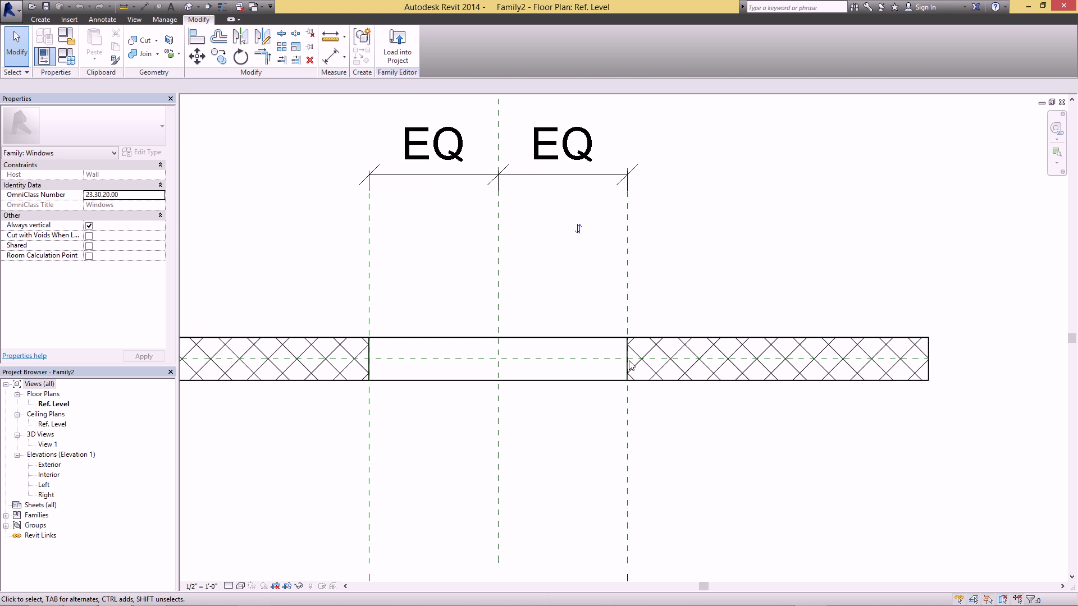
middle_drag(315, 356, 390, 361)
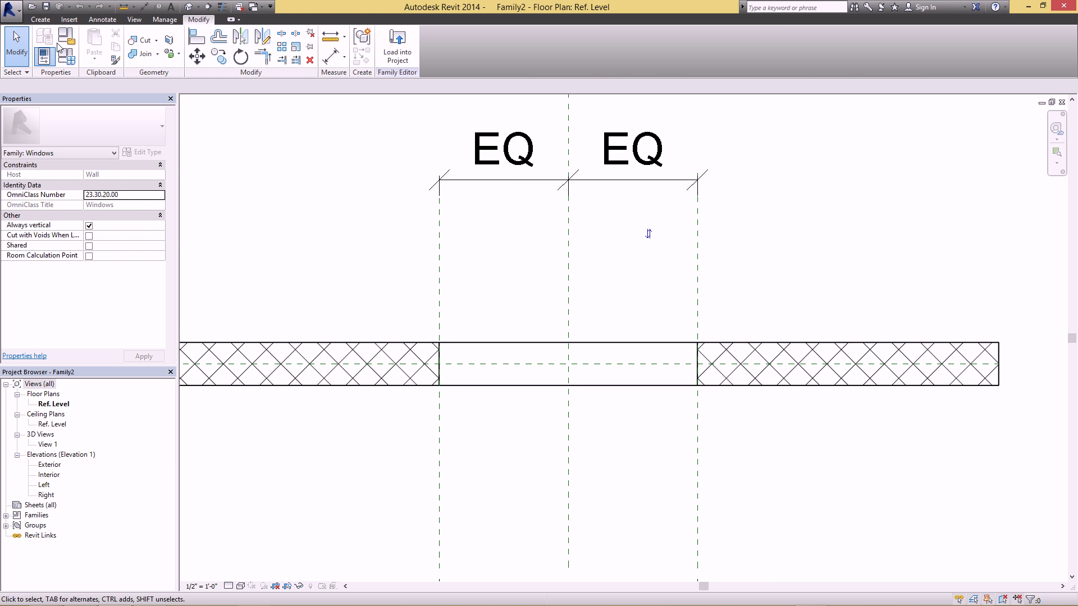
Draw a horizontal reference plane across the window opening, between the wall's center plane and its exterior face, extending slightly past both jambs.
click(40, 19)
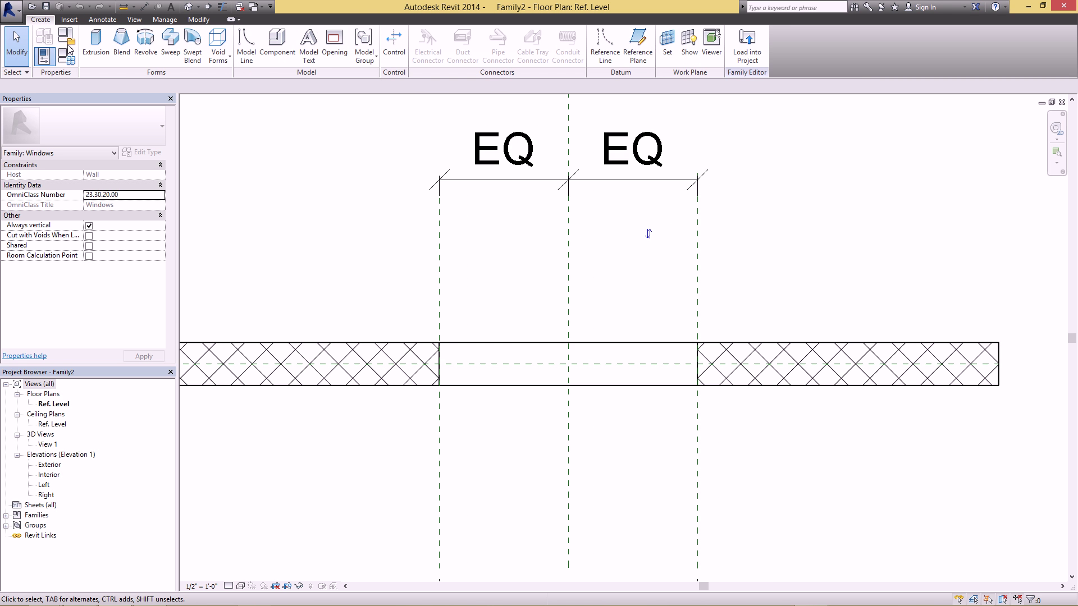
click(638, 45)
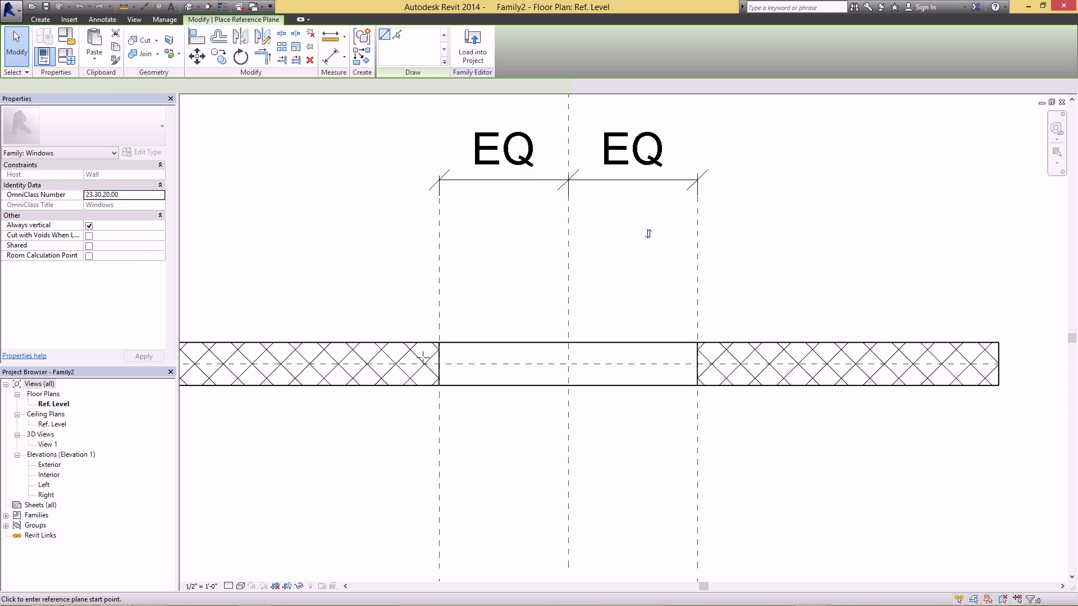
scroll(401, 366, up, 3)
click(388, 367)
scroll(387, 366, down, 2)
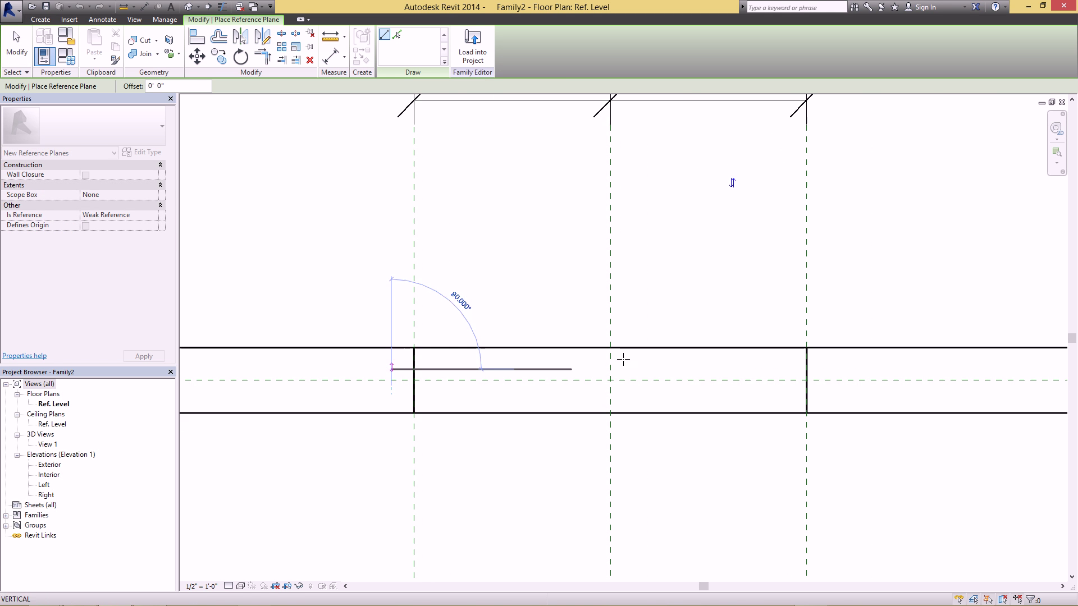
middle_drag(528, 375, 396, 387)
click(622, 382)
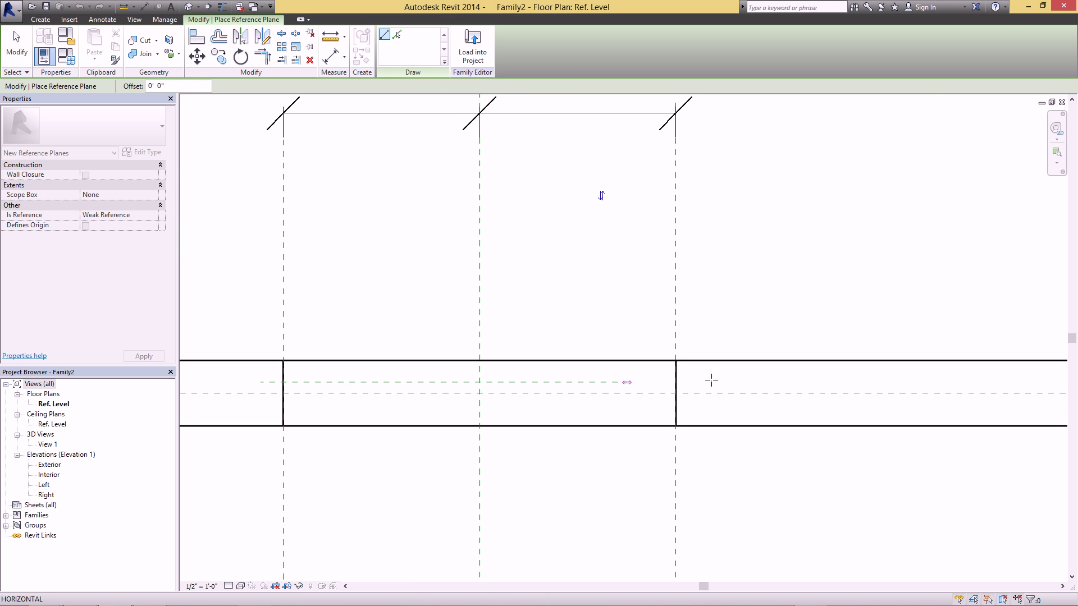
click(760, 383)
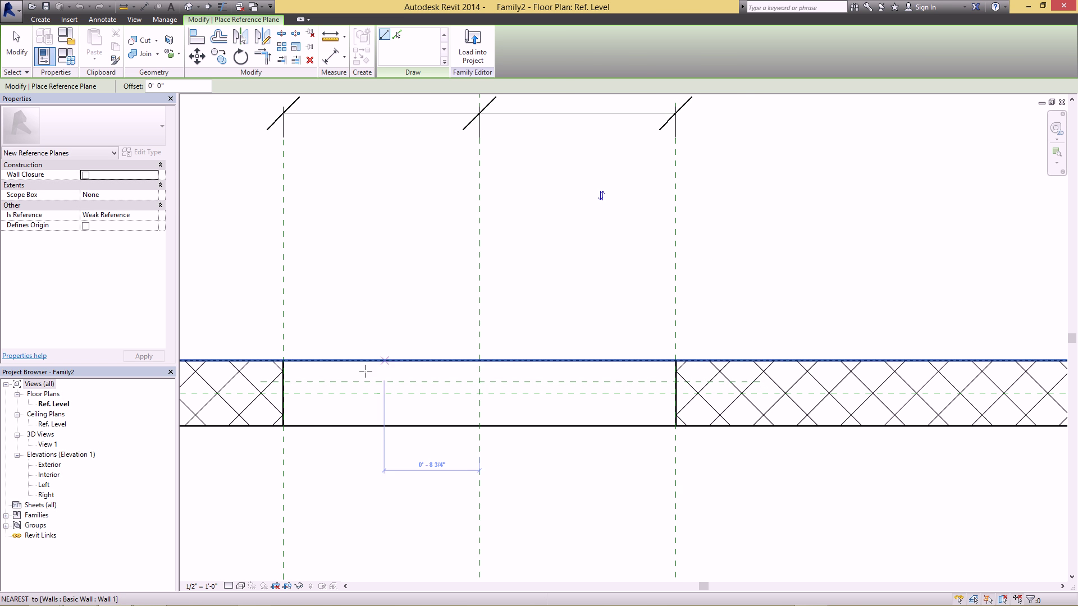
key(Escape)
key(Escape)
Name the newly drawn horizontal reference plane "CL of window".
middle_drag(360, 385, 416, 385)
click(418, 382)
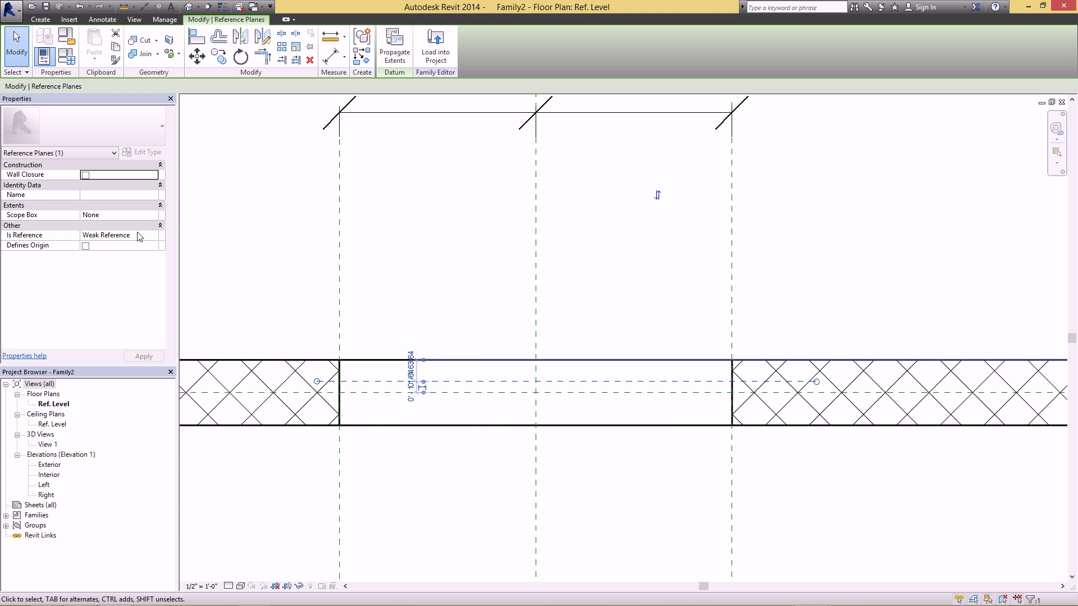
click(110, 195)
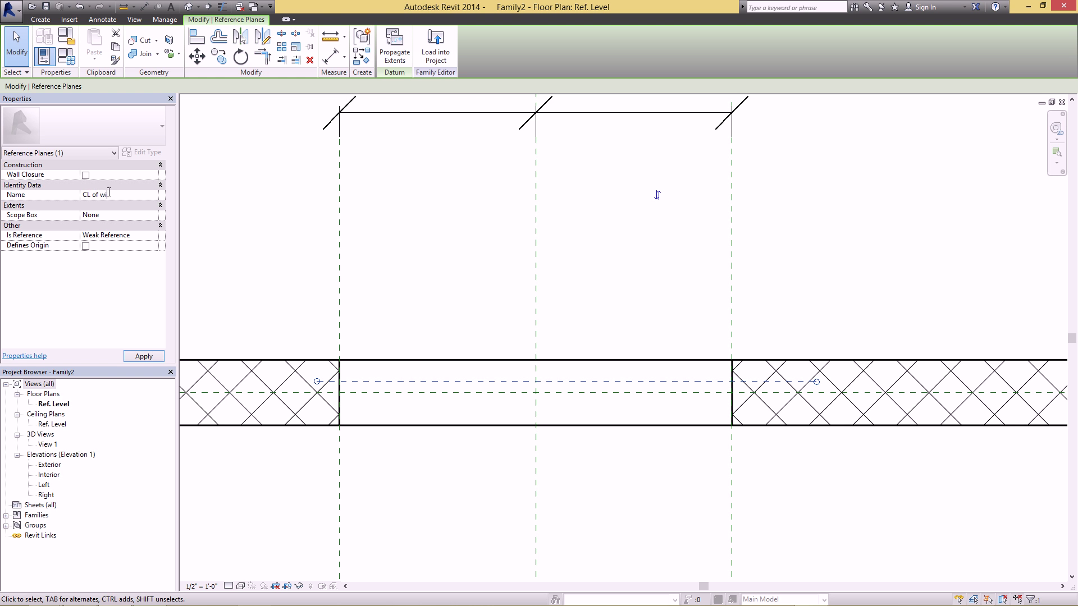
key(Return)
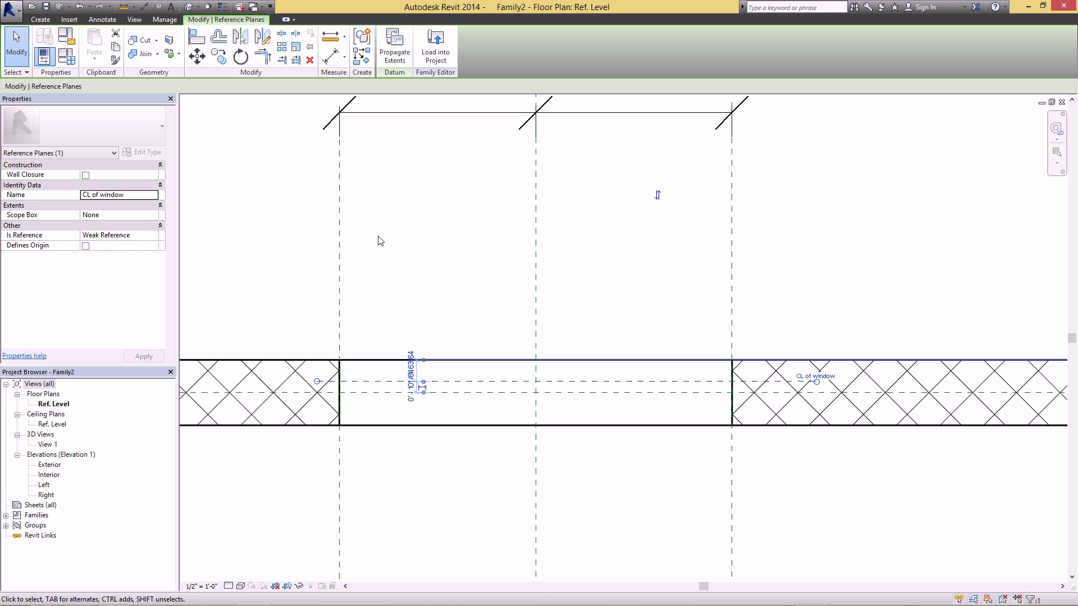
key(Escape)
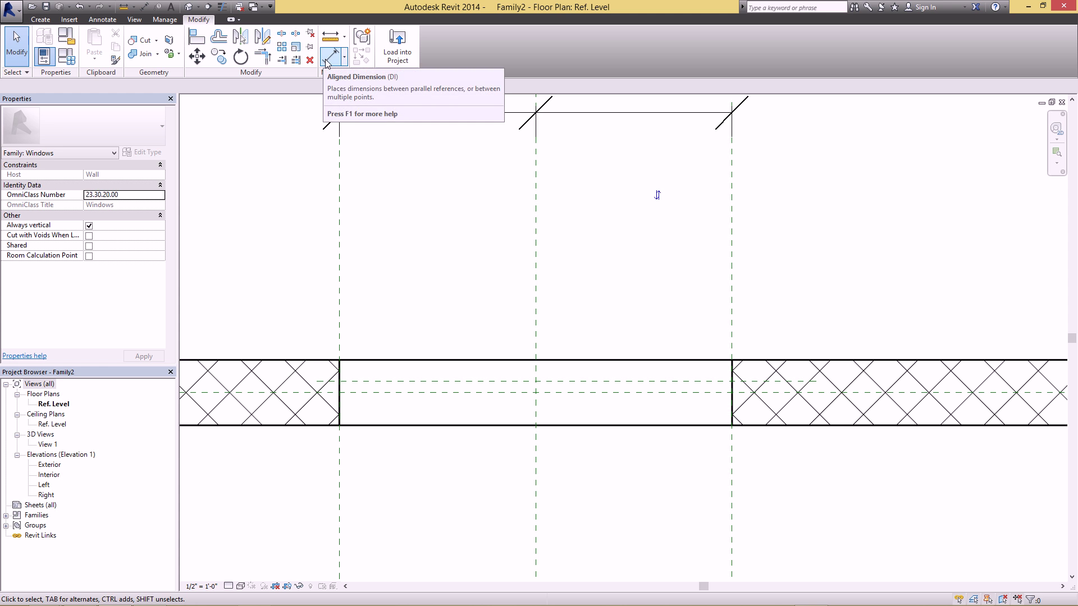
Add an aligned dimension between the wall's exterior face and the CL of window reference plane, placing it beside the opening.
click(329, 57)
scroll(303, 360, down, 3)
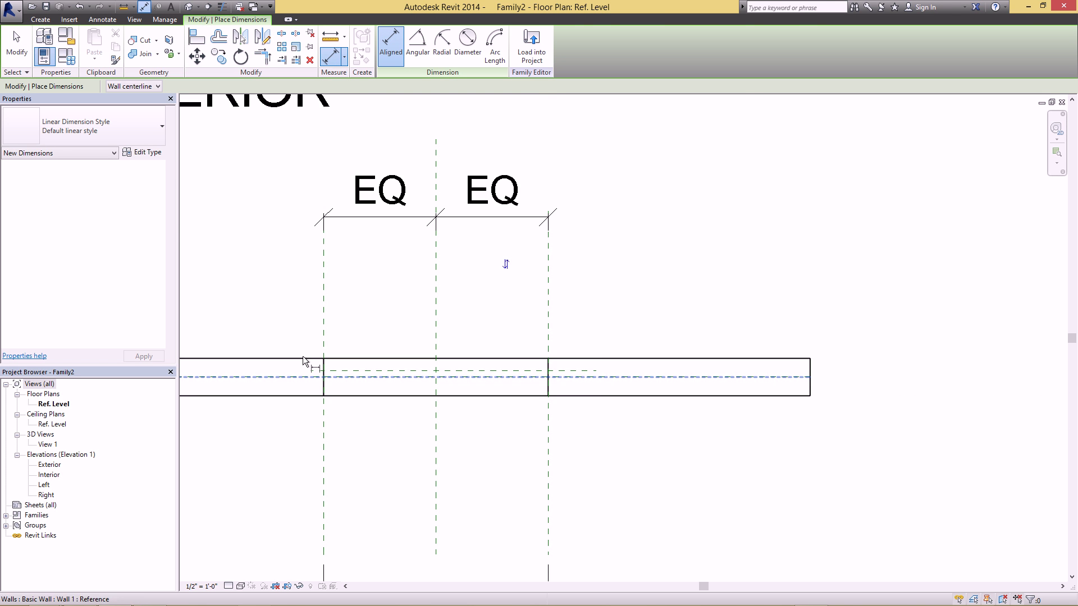
middle_drag(321, 335, 333, 312)
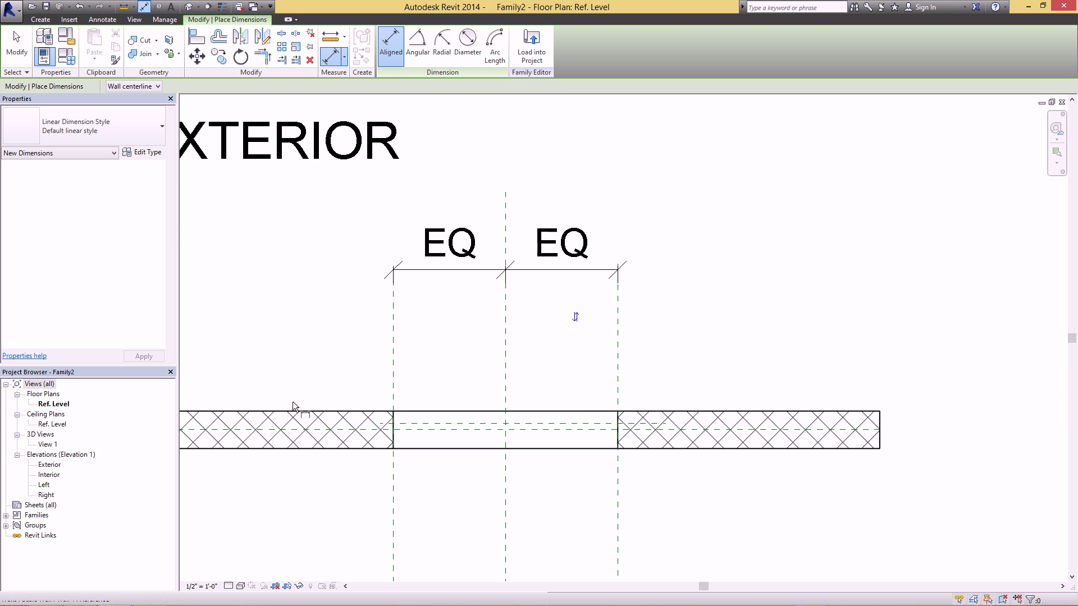
scroll(295, 415, down, 2)
mouse_move(303, 402)
middle_down()
mouse_move(371, 344)
mouse_move(377, 372)
middle_up()
scroll(386, 369, up, 3)
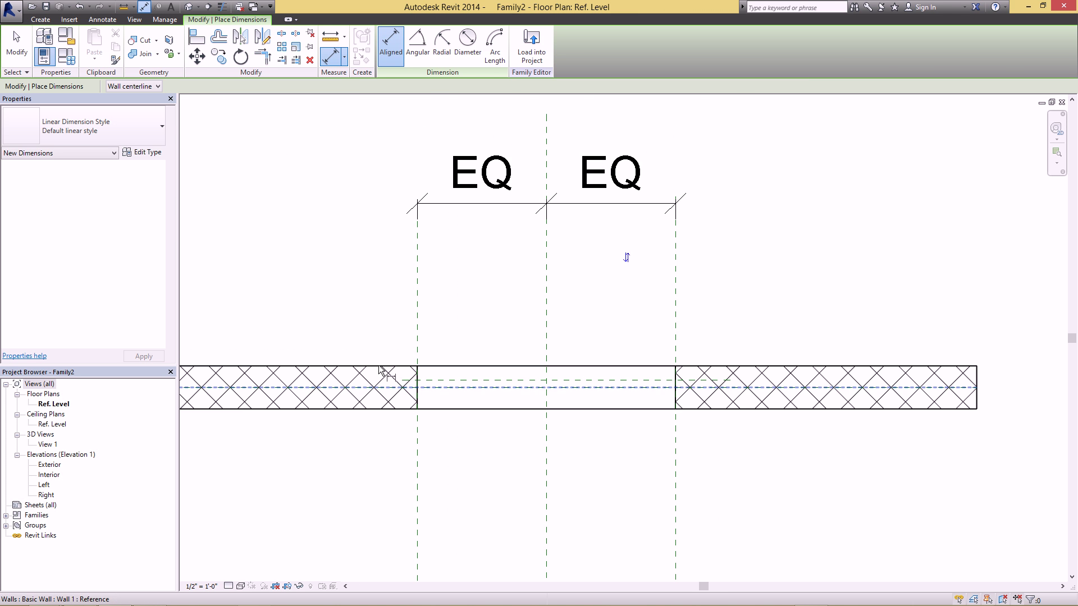
scroll(379, 368, up, 2)
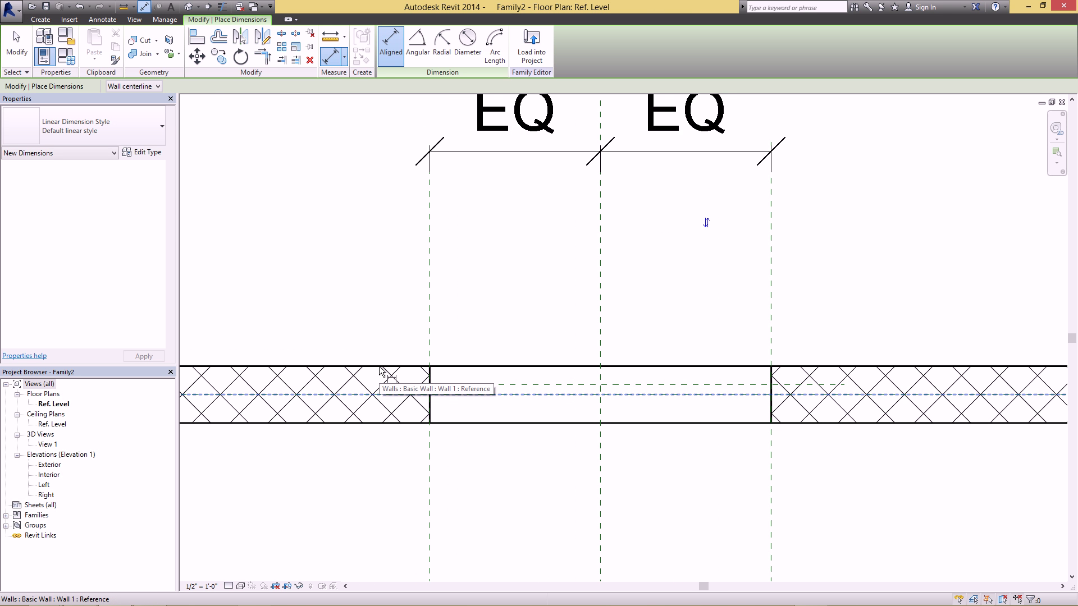
click(376, 368)
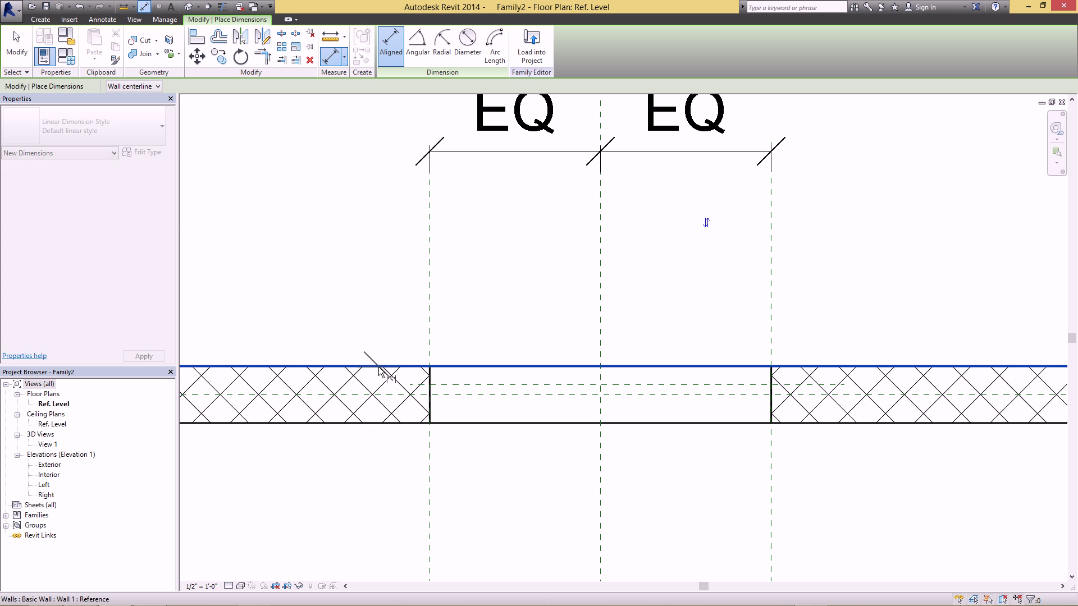
scroll(380, 387, up, 2)
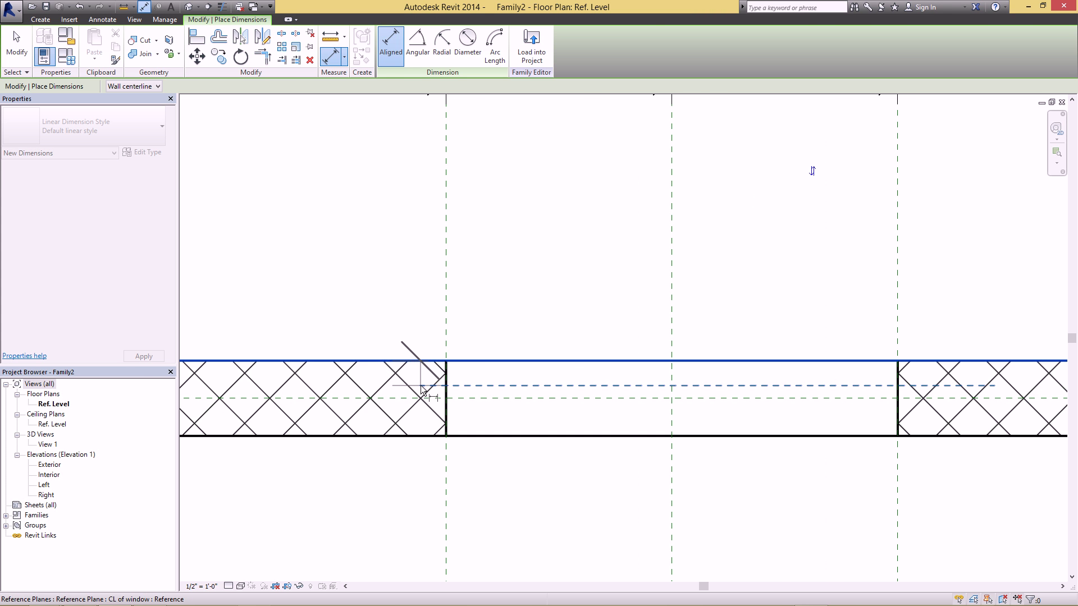
click(422, 386)
scroll(377, 351, down, 2)
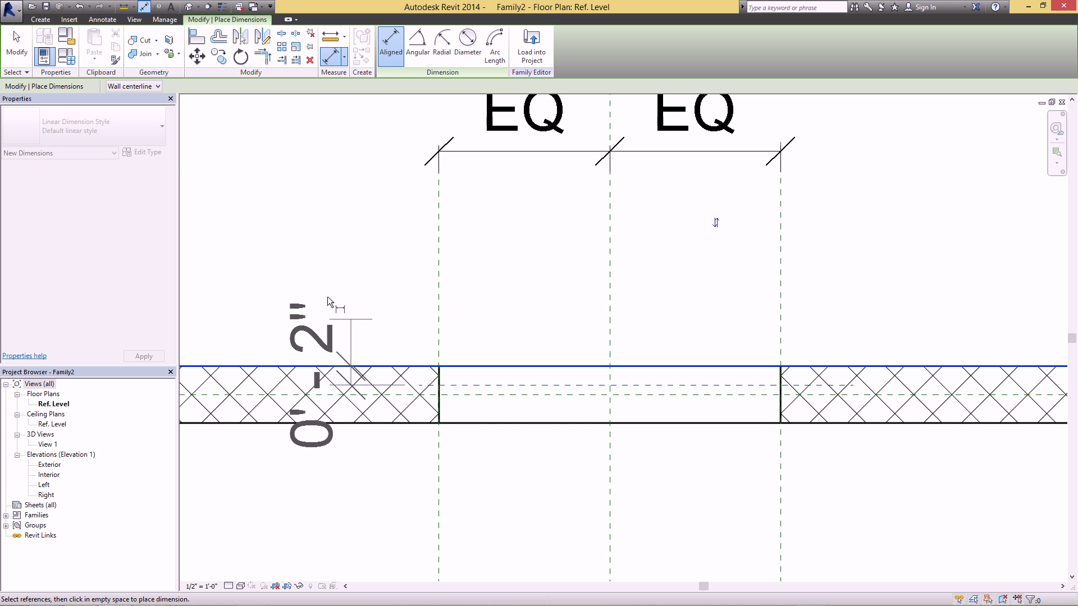
click(337, 303)
key(Escape)
key(Escape)
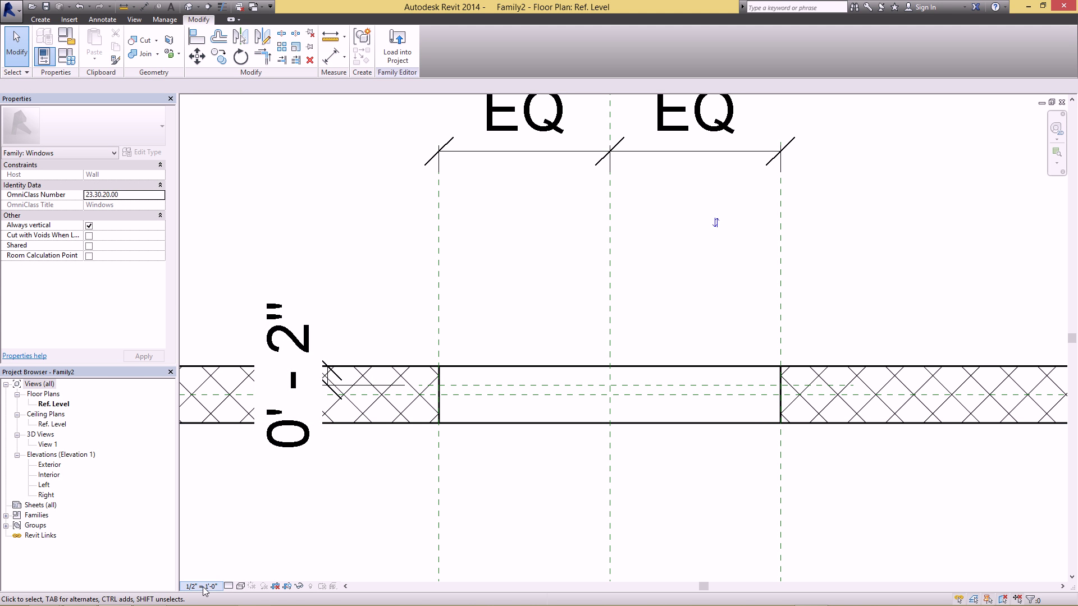
Set the floor plan view's scale to 1" = 1'-0".
click(205, 587)
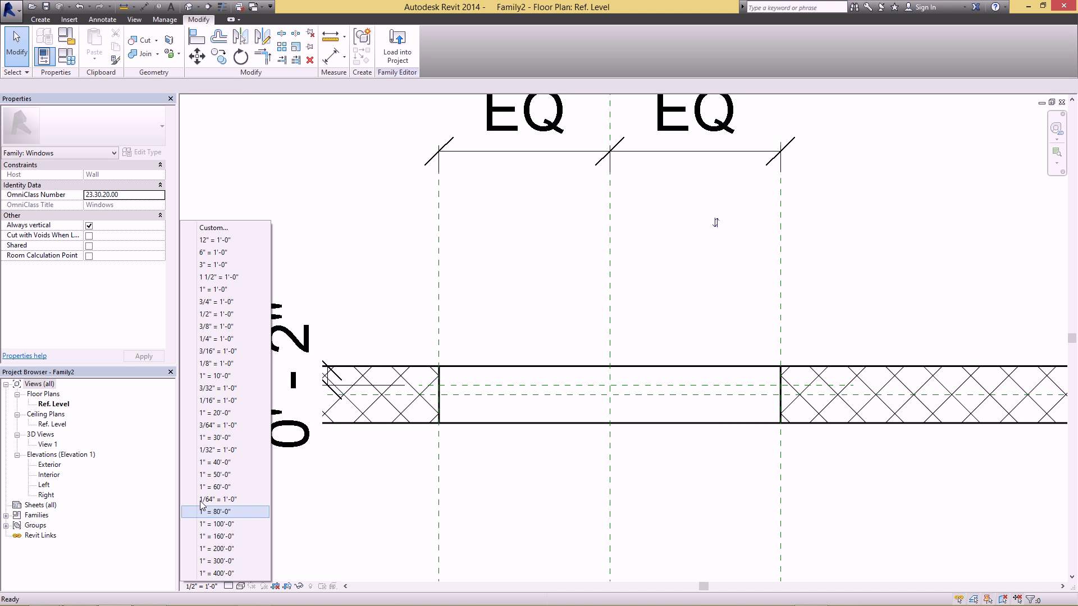
click(213, 289)
scroll(478, 340, up, 5)
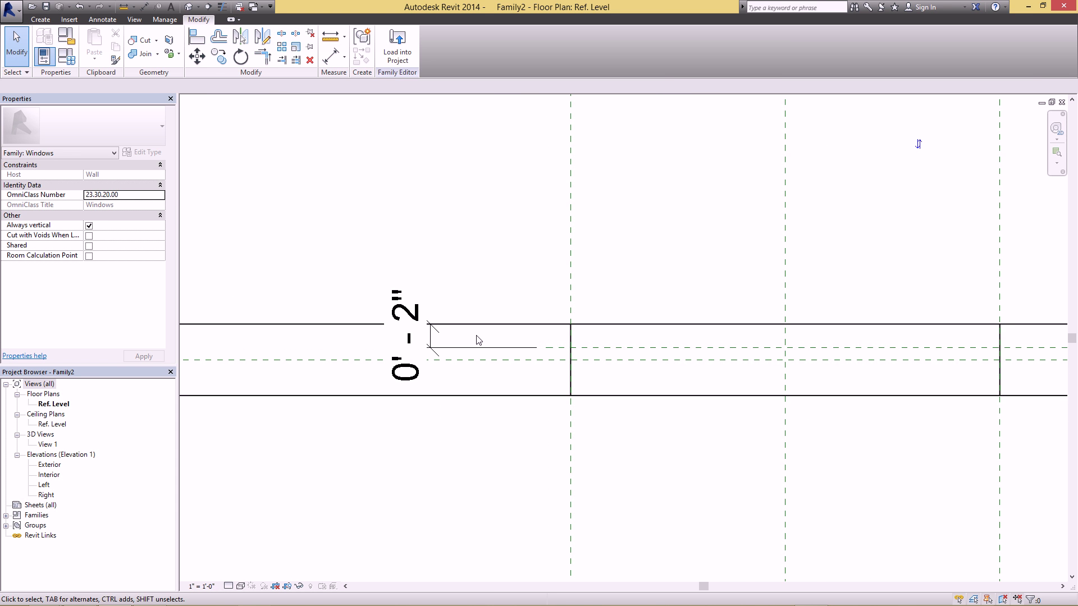
middle_drag(478, 340, 409, 365)
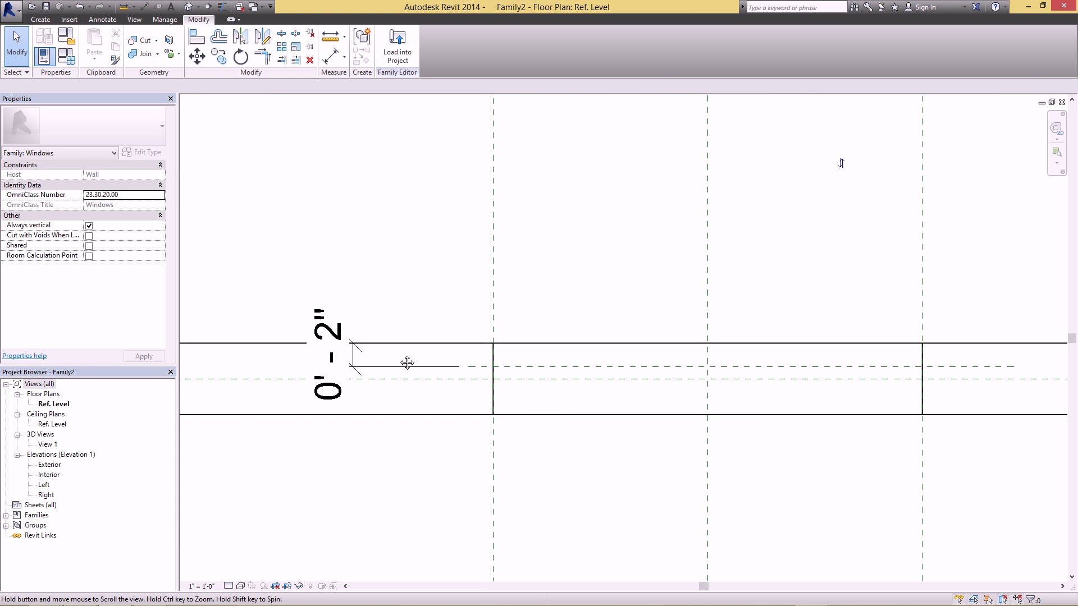
Label the dimension from the exterior face to the window centerline with a new family type parameter named "Offset".
click(368, 372)
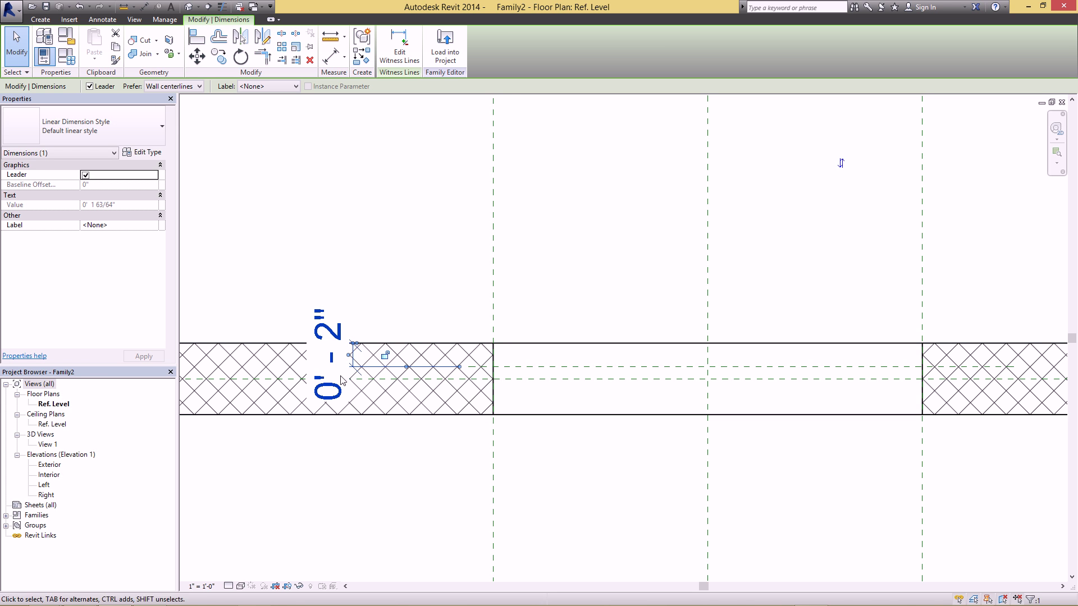
click(291, 88)
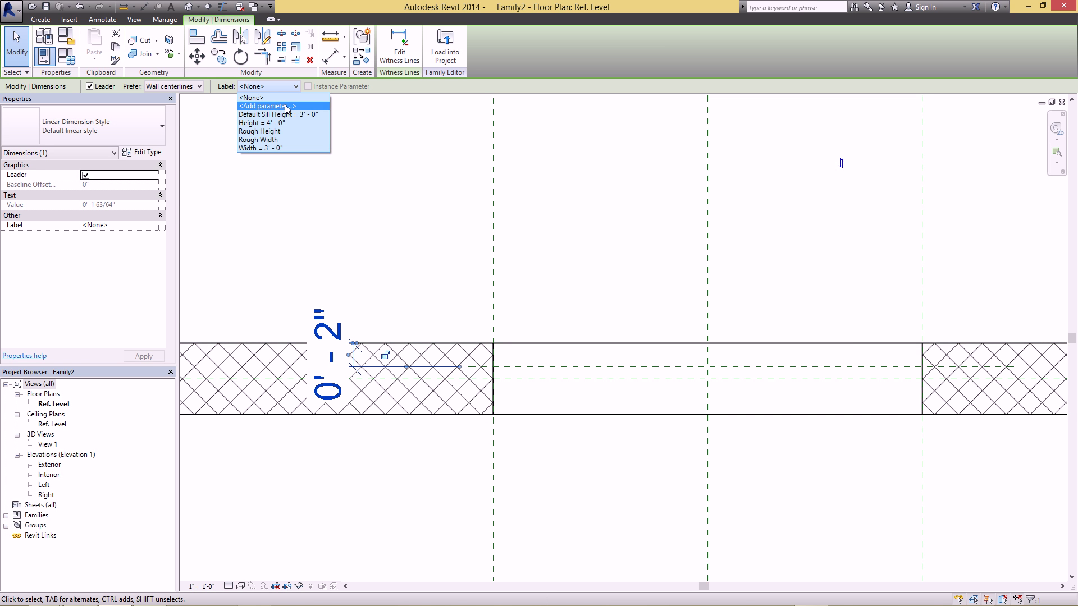
click(287, 106)
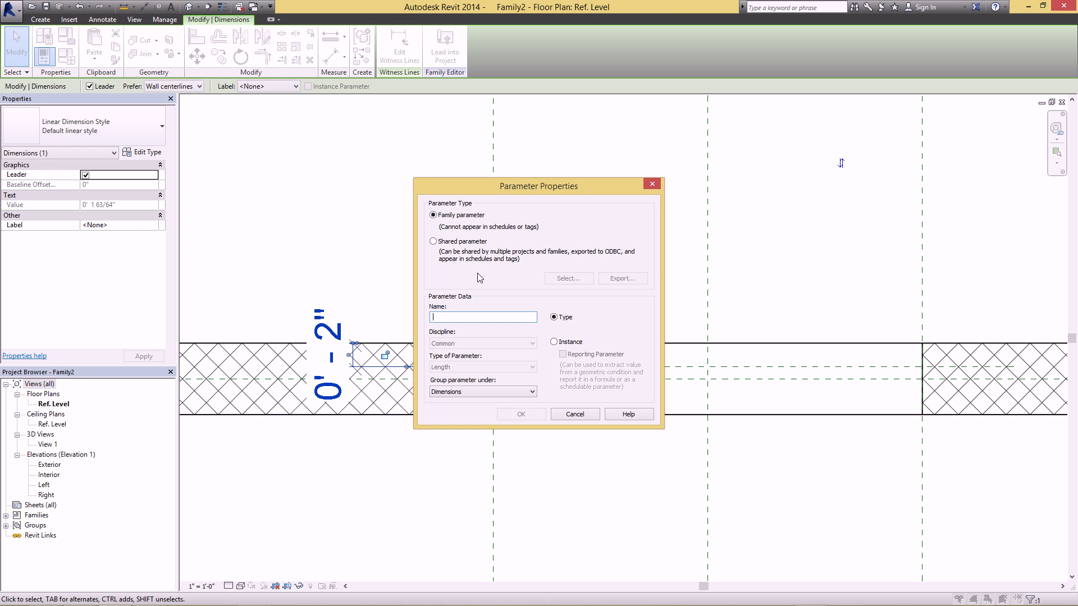
text(Offset)
click(521, 415)
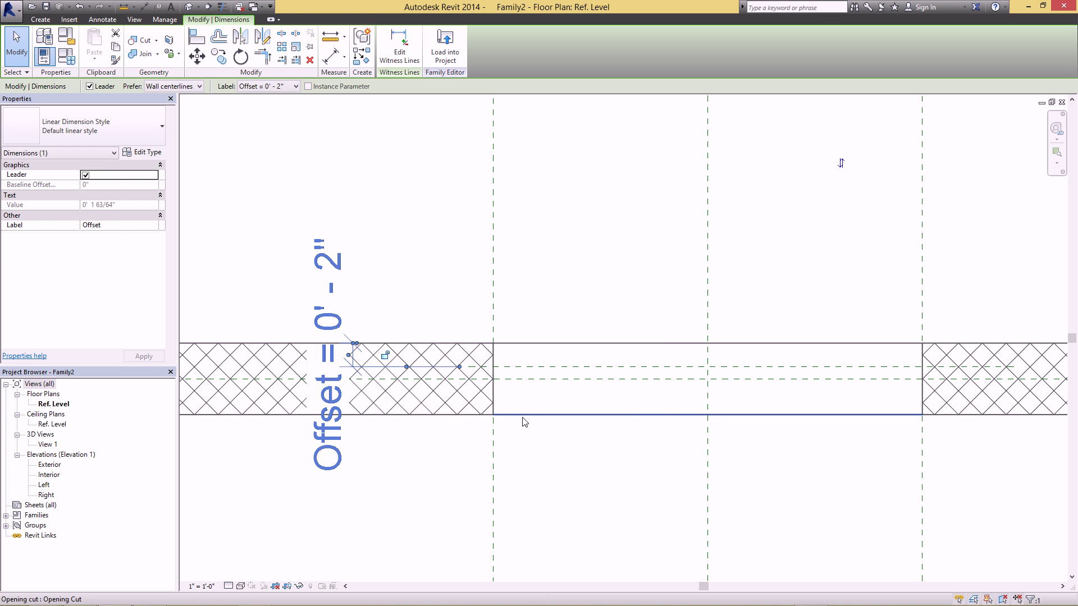
key(Escape)
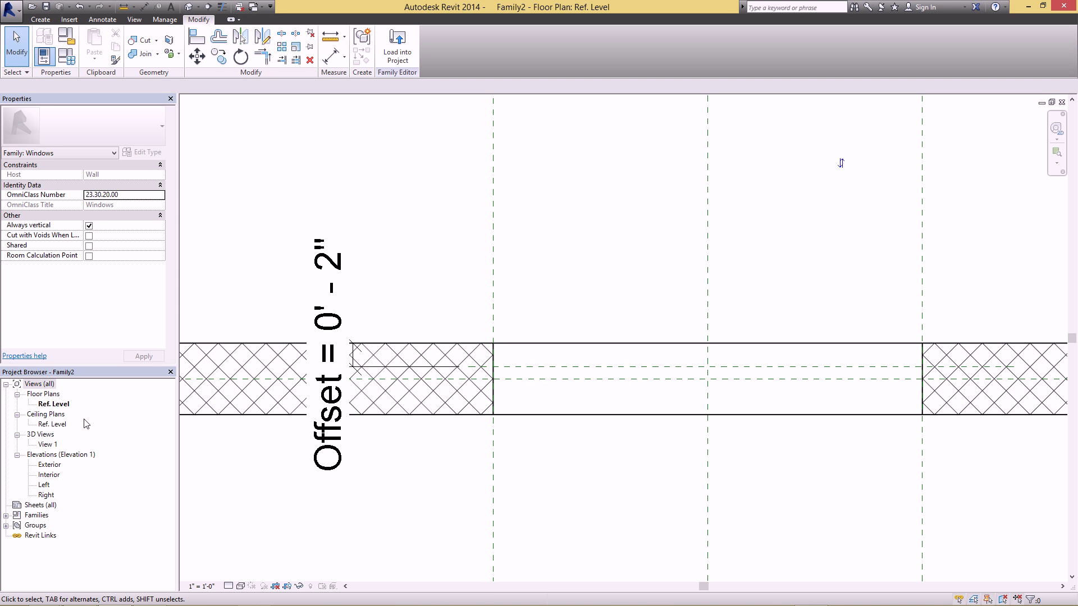
Open the Exterior elevation and set the Default Sill Height dimension to 2'.
double_click(50, 465)
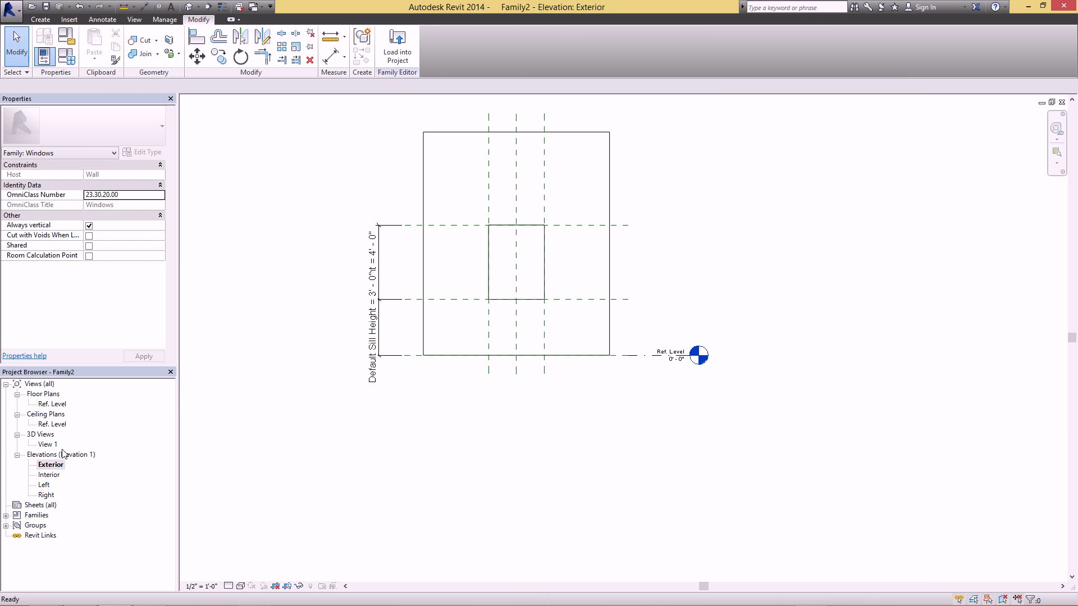
scroll(448, 339, up, 3)
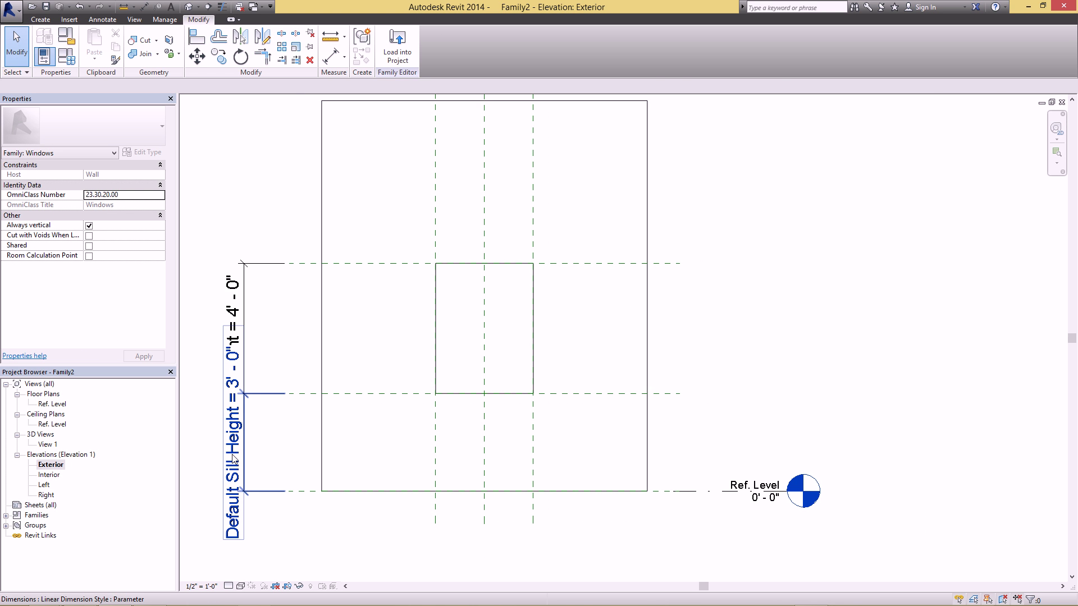
click(233, 451)
scroll(240, 402, up, 1)
click(238, 432)
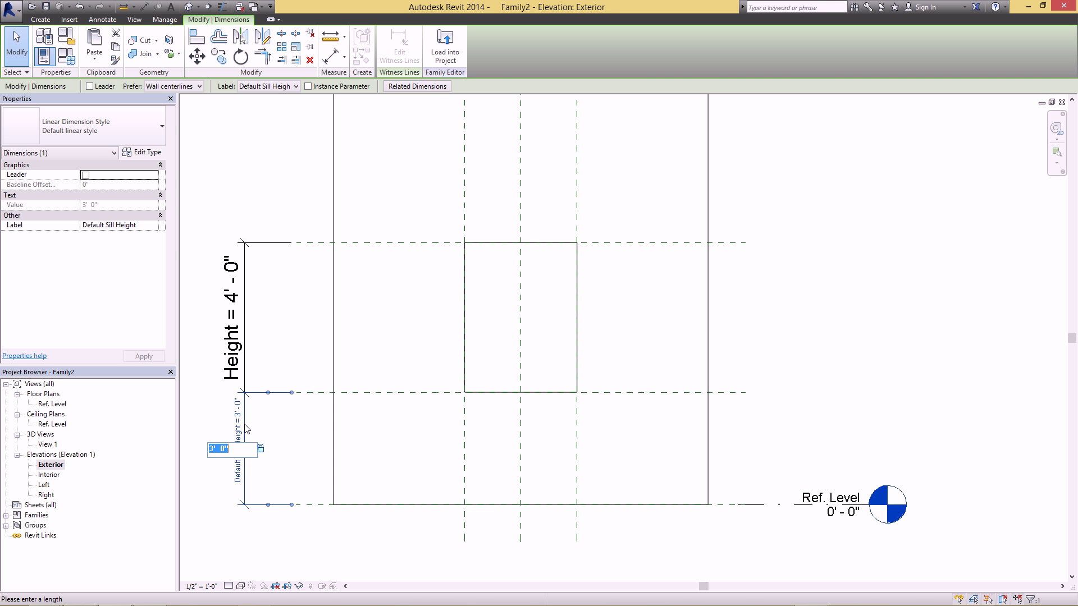
click(239, 428)
text(2)
key(Return)
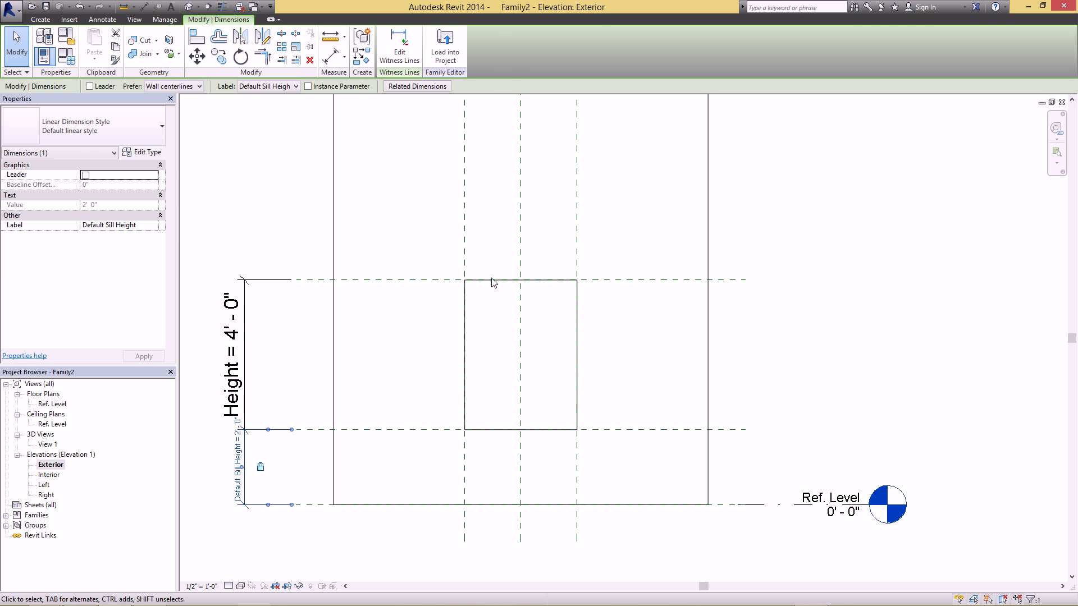
Set the opening's Height dimension to 5'.
click(223, 346)
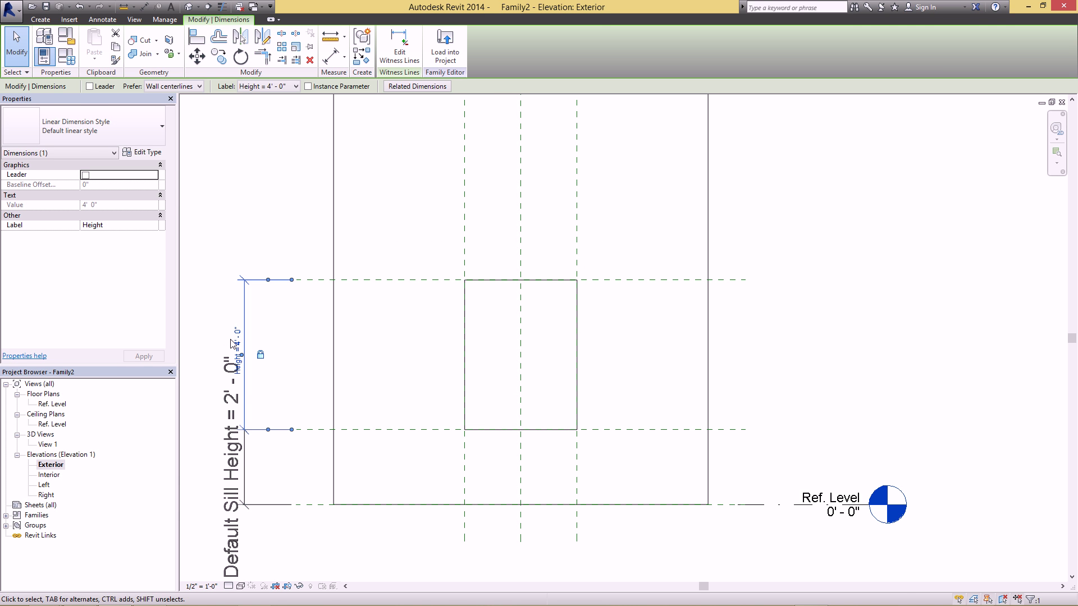
click(239, 337)
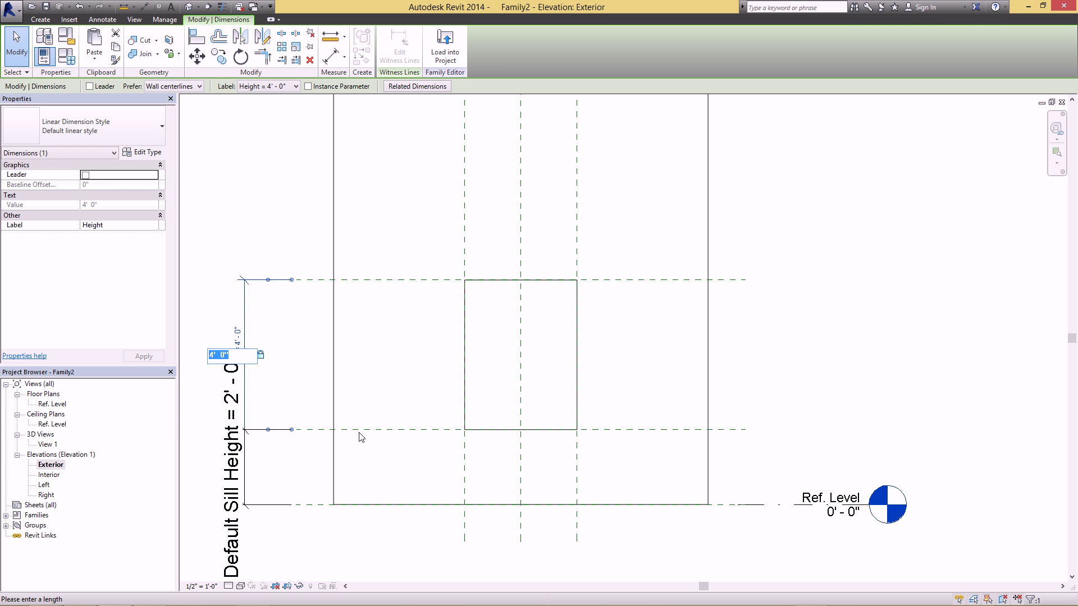
key(Return)
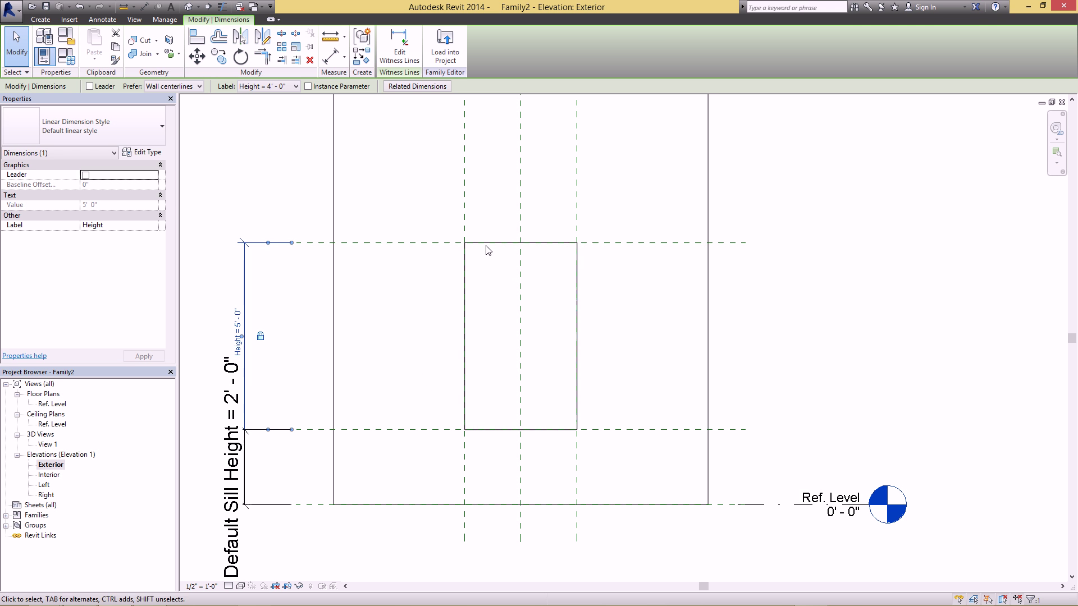
click(281, 378)
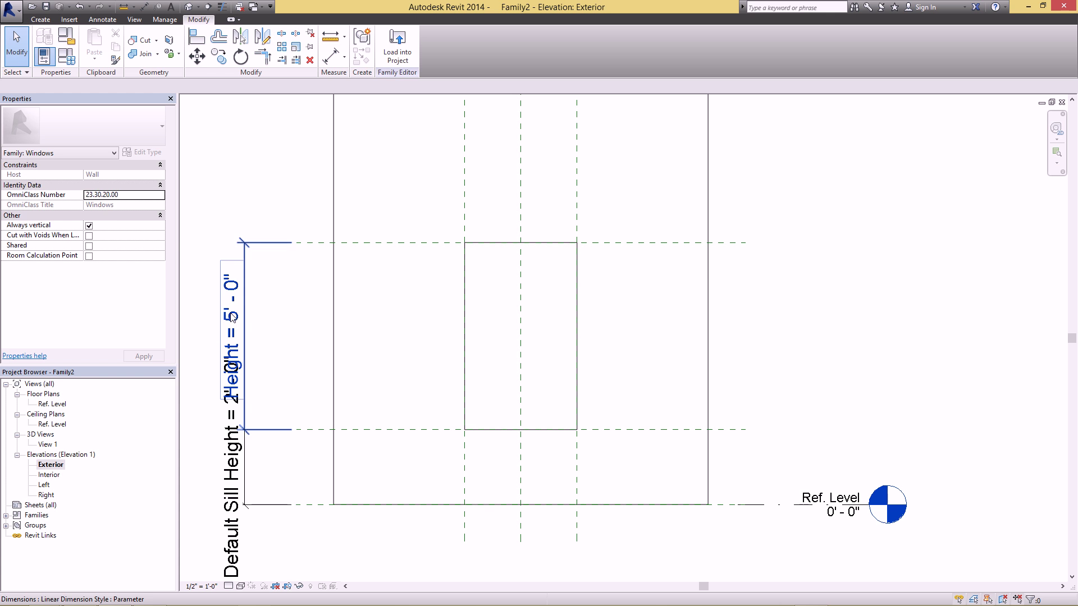
Set the Exterior elevation view's scale to 1 1/2" = 1'-0".
click(201, 586)
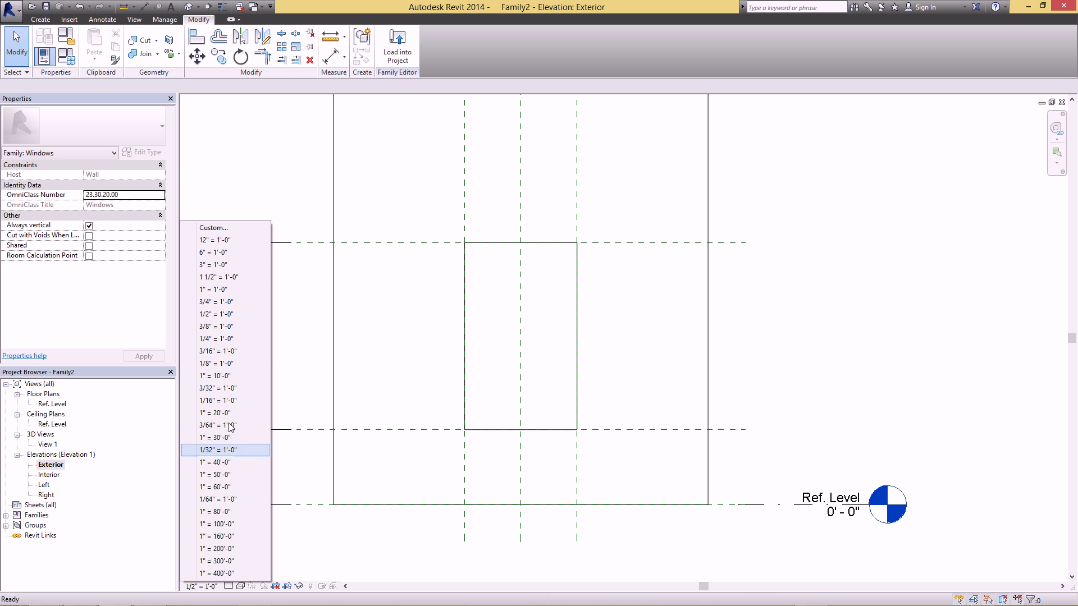
click(241, 285)
scroll(392, 391, up, 2)
middle_drag(470, 465, 408, 424)
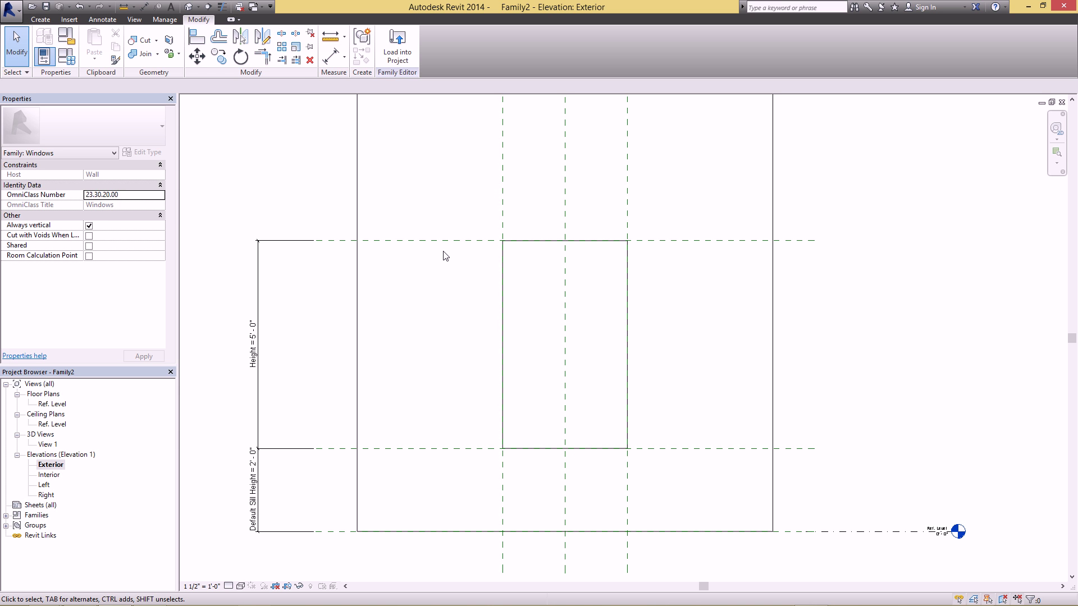
Draw two vertical reference planes offset 3" inward from the opening's jambs, extending slightly past its head and sill.
click(43, 20)
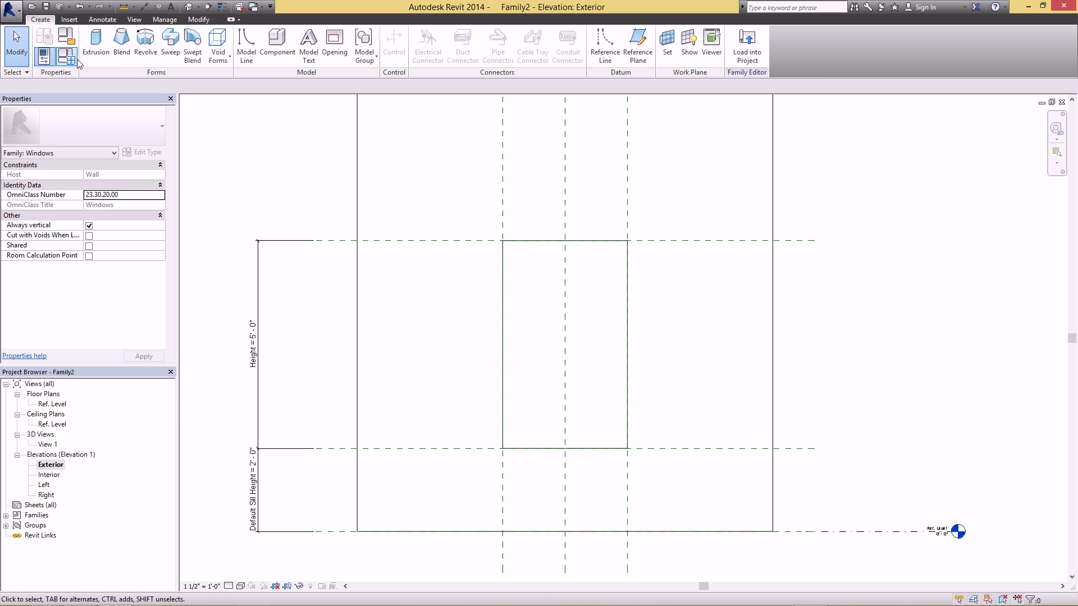
click(639, 40)
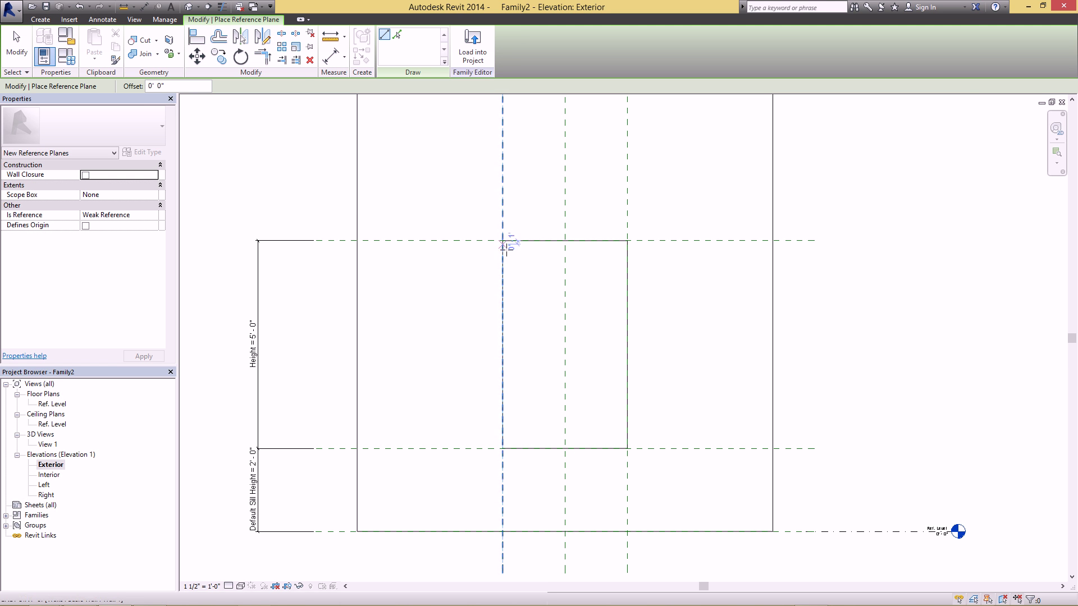
middle_drag(491, 262, 432, 244)
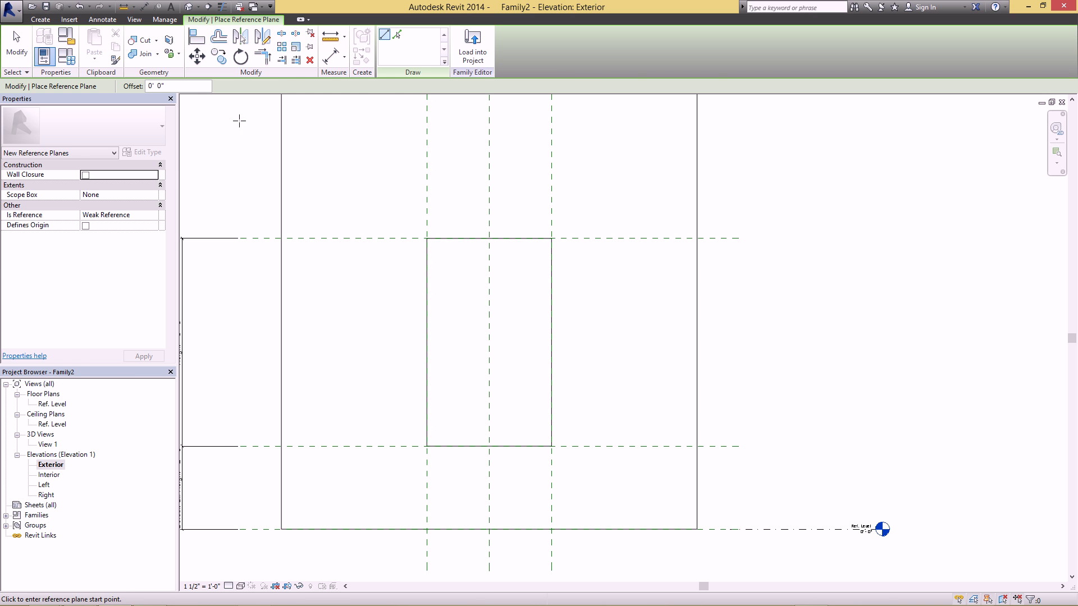
click(193, 88)
double_click(160, 86)
text(3)
key(Return)
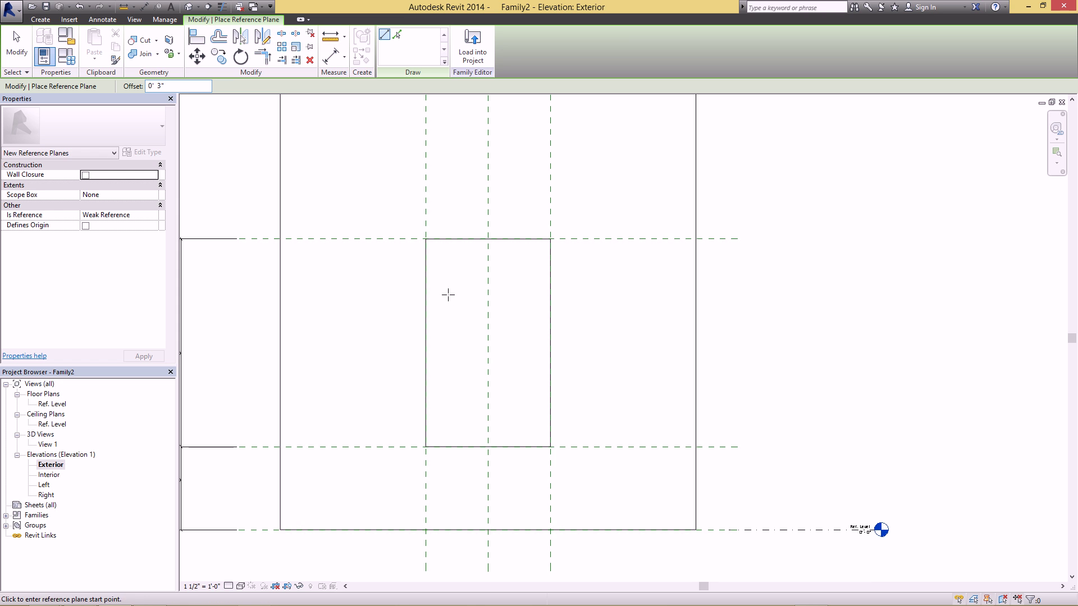
click(426, 209)
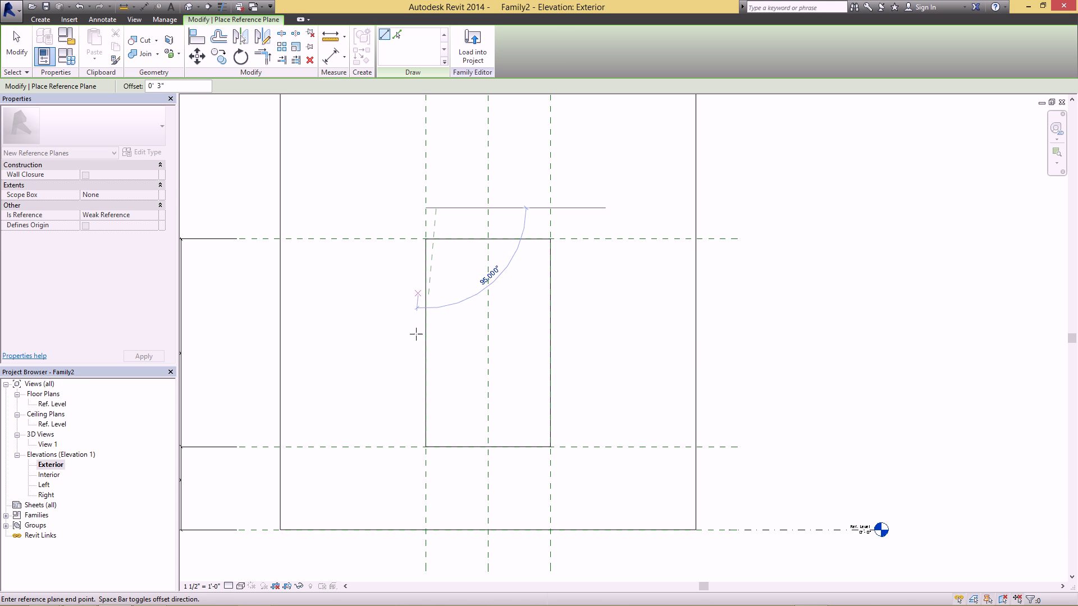
click(425, 472)
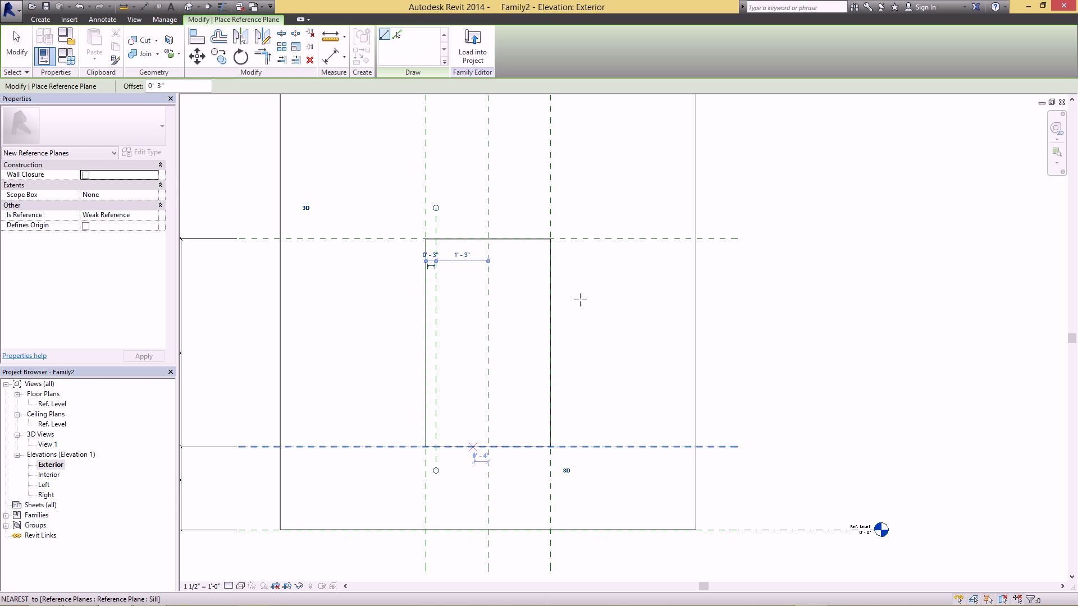
click(550, 212)
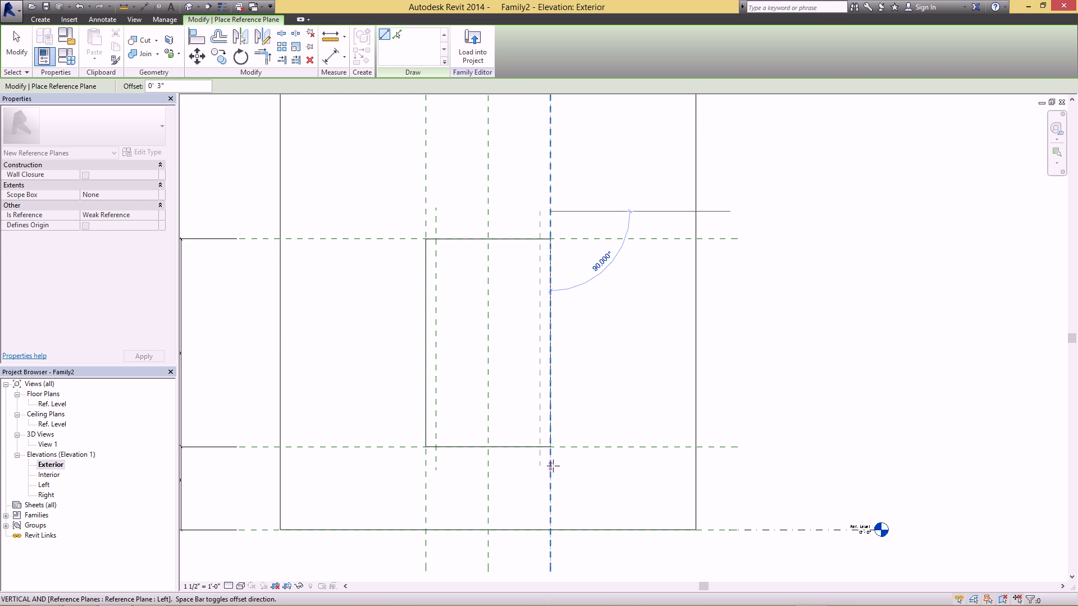
click(551, 466)
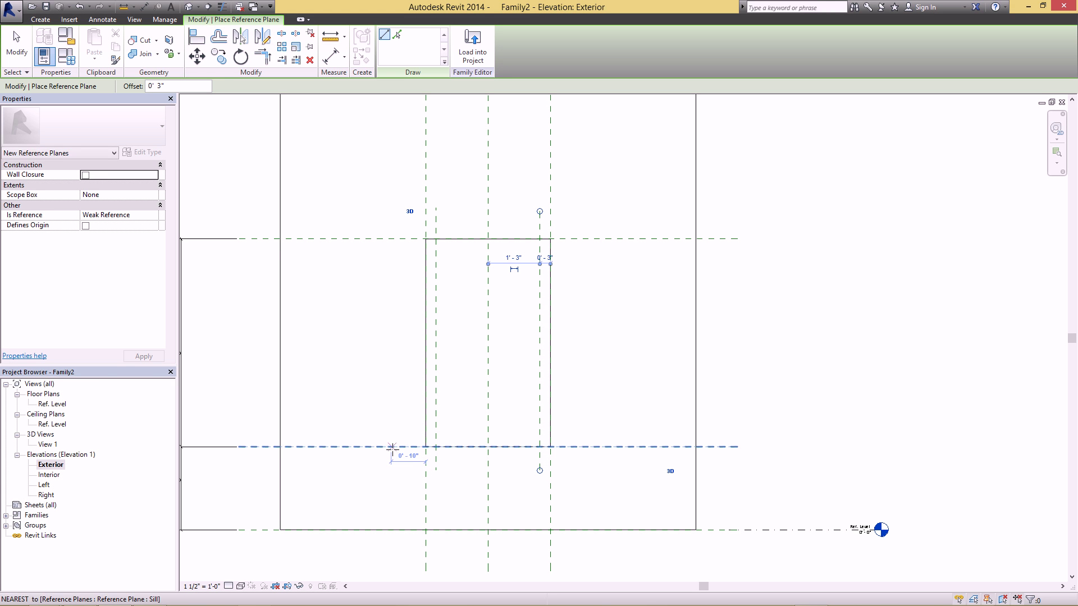
Draw two horizontal reference planes offset 3" inward from the opening's sill and head, extending slightly past both jambs.
click(392, 447)
click(577, 447)
click(592, 239)
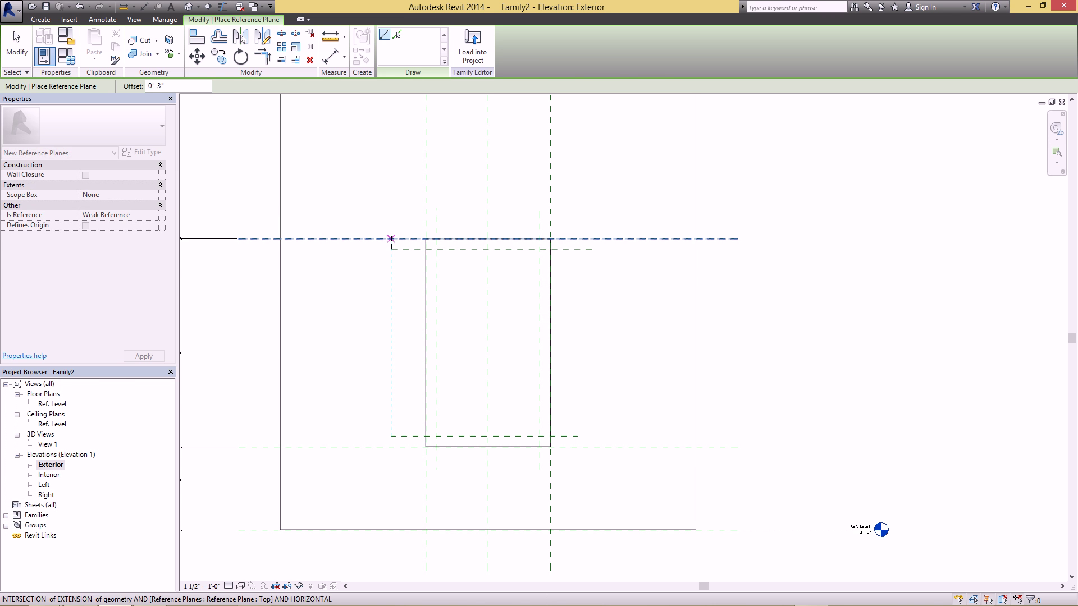
click(392, 239)
key(Escape)
key(Escape)
Add aligned dimensions between each jamb of the opening and its adjacent vertical inset reference plane, placed above the head.
scroll(431, 242, up, 1)
middle_drag(425, 209, 377, 240)
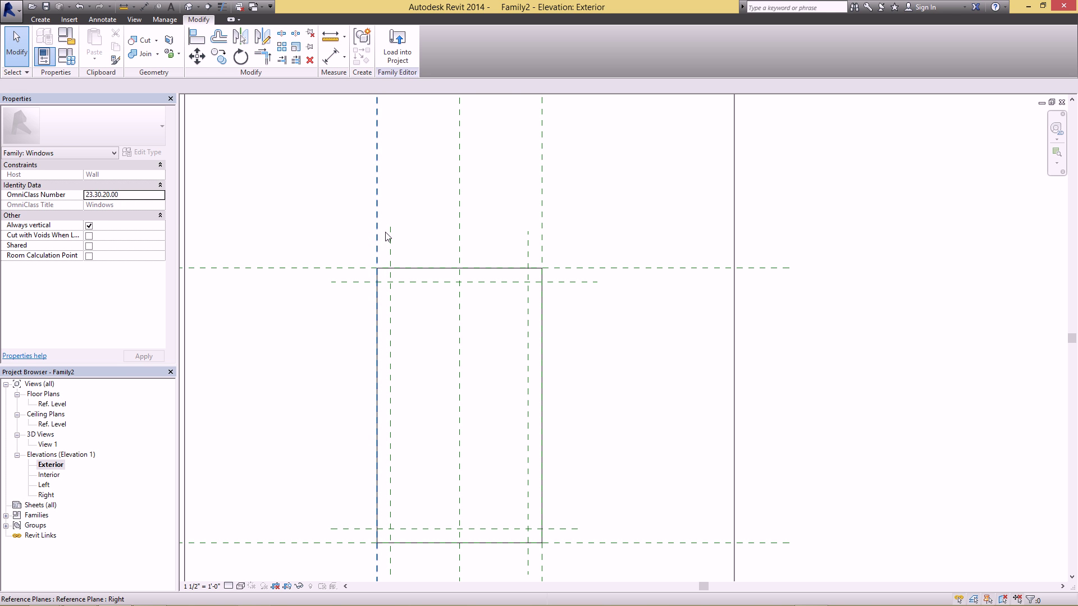
click(332, 57)
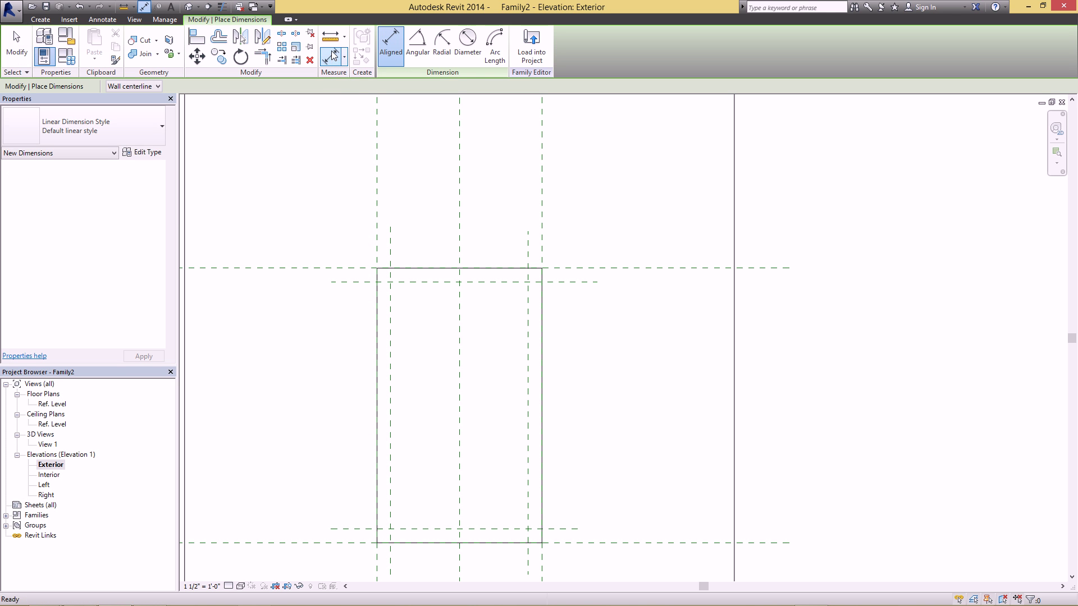
click(396, 240)
click(406, 196)
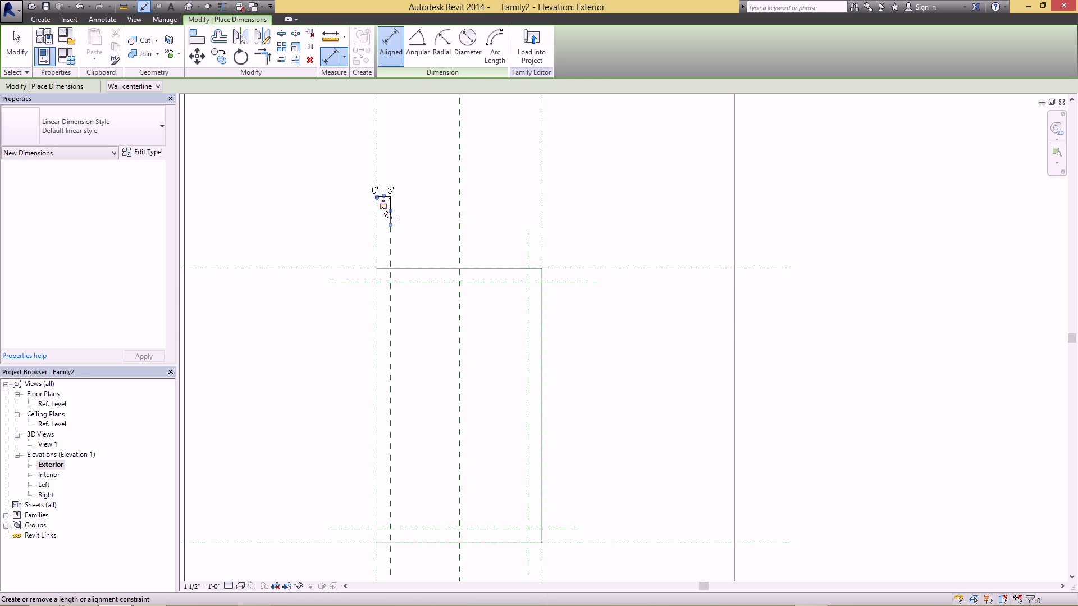
click(542, 240)
click(528, 241)
click(420, 199)
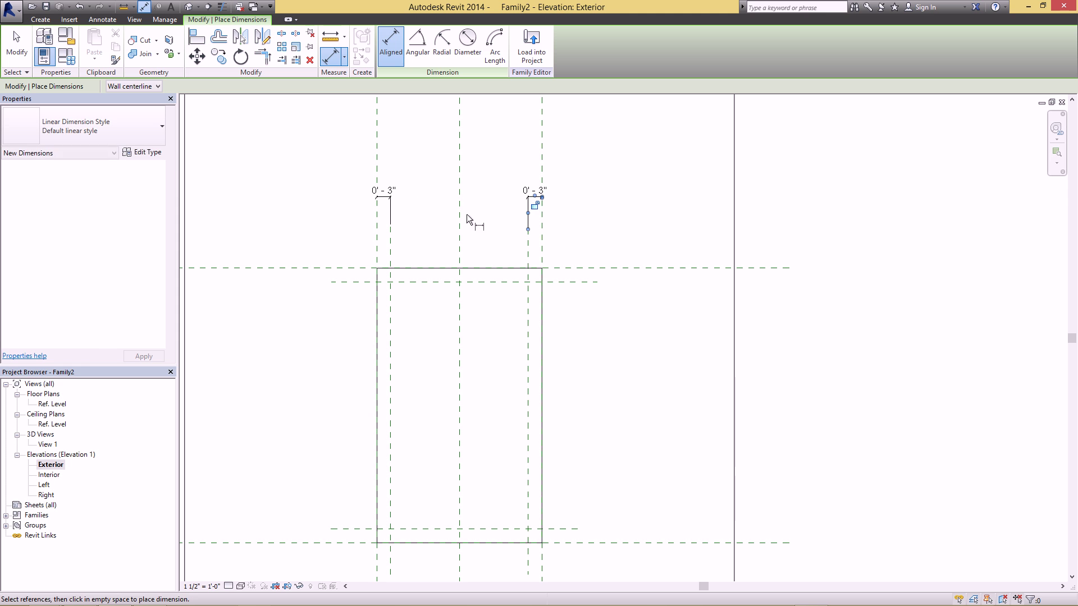
Add aligned dimensions from the opening's head and sill to their adjacent horizontal inset planes, lined up beside the opening.
click(582, 269)
click(576, 282)
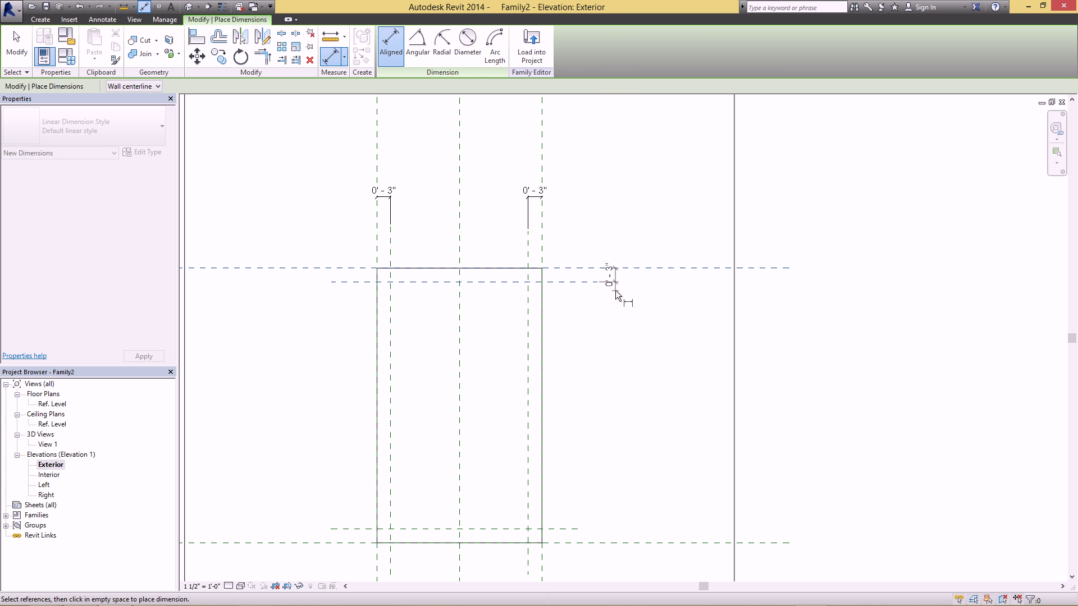
click(557, 529)
click(565, 543)
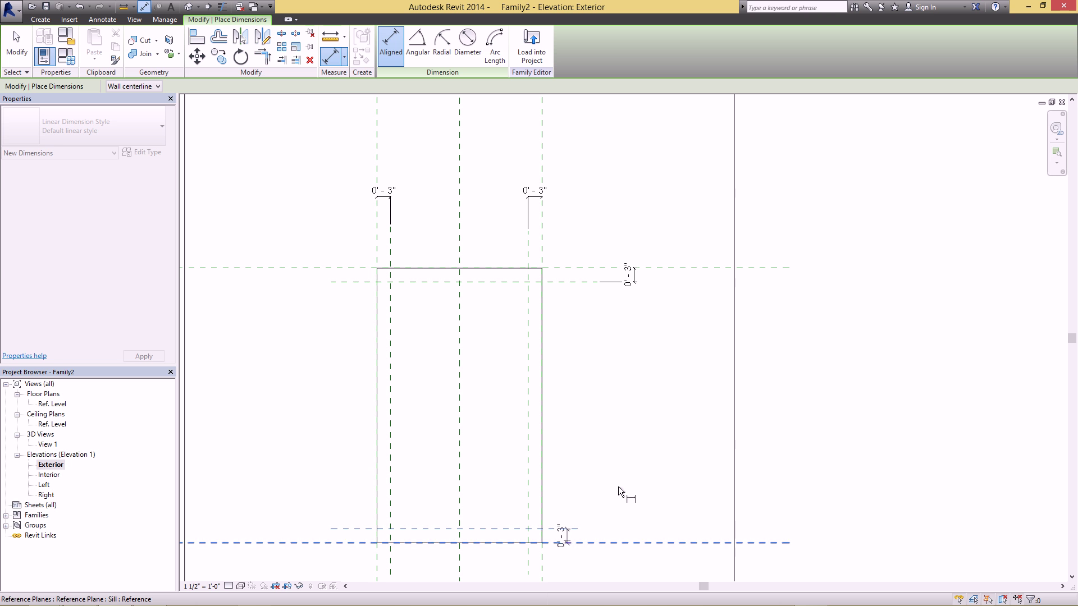
click(635, 369)
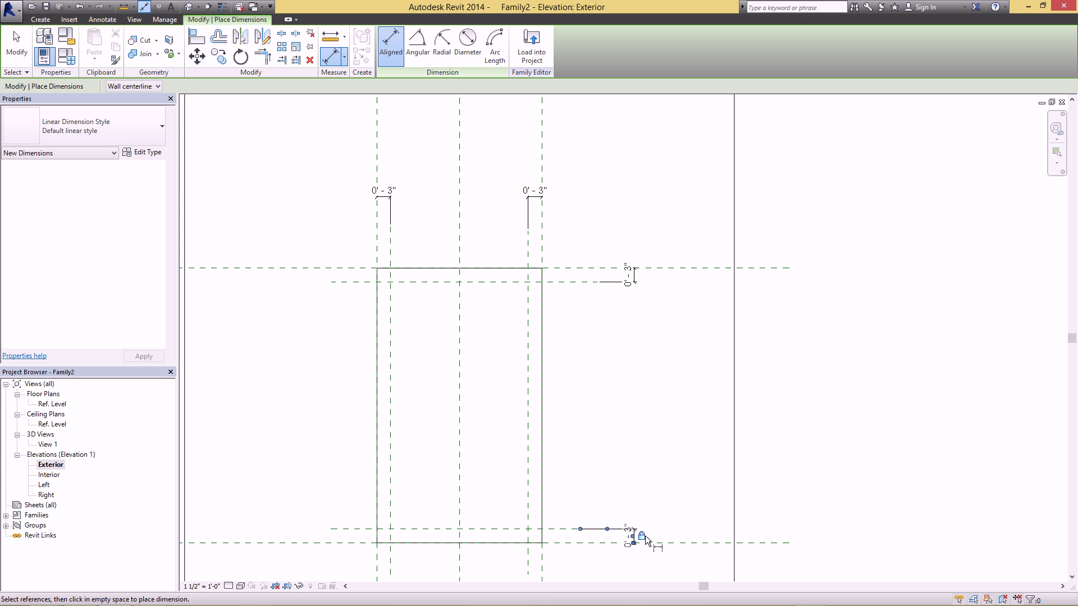
key(Escape)
key(Escape)
Label all four 3" inset dimensions with a new family type parameter named "Frame thickness".
middle_drag(597, 518, 563, 479)
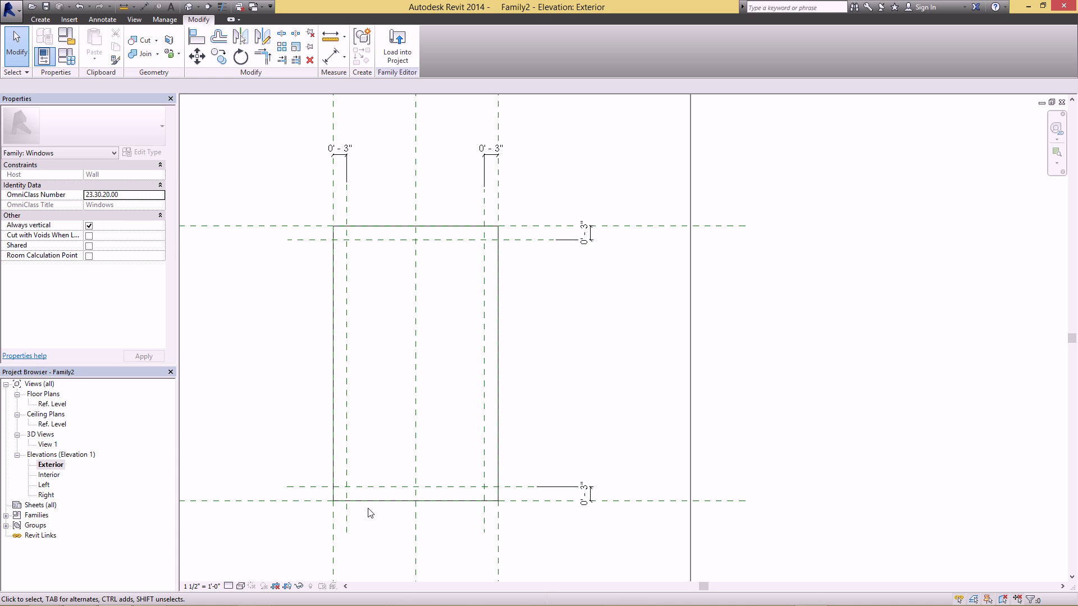
click(578, 491)
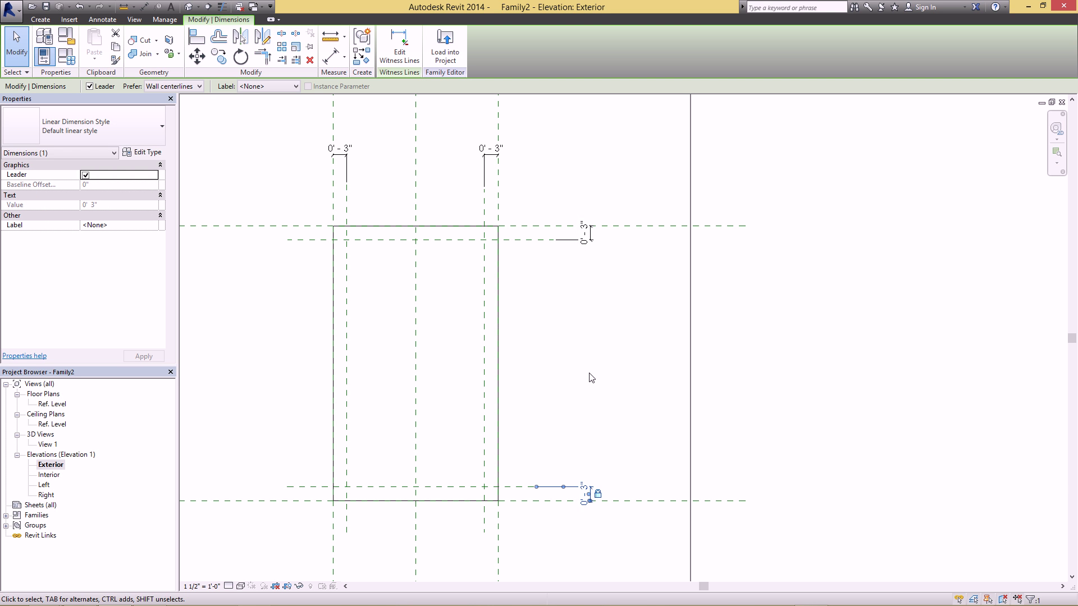
ctrl+click(584, 236)
ctrl+click(489, 151)
ctrl+click(337, 151)
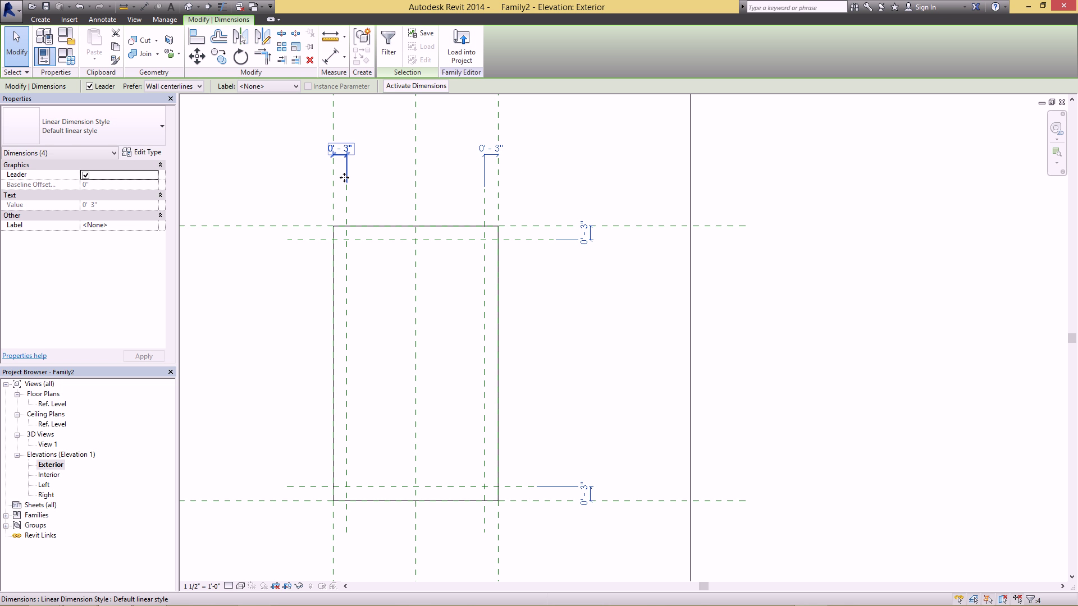
click(276, 88)
click(275, 101)
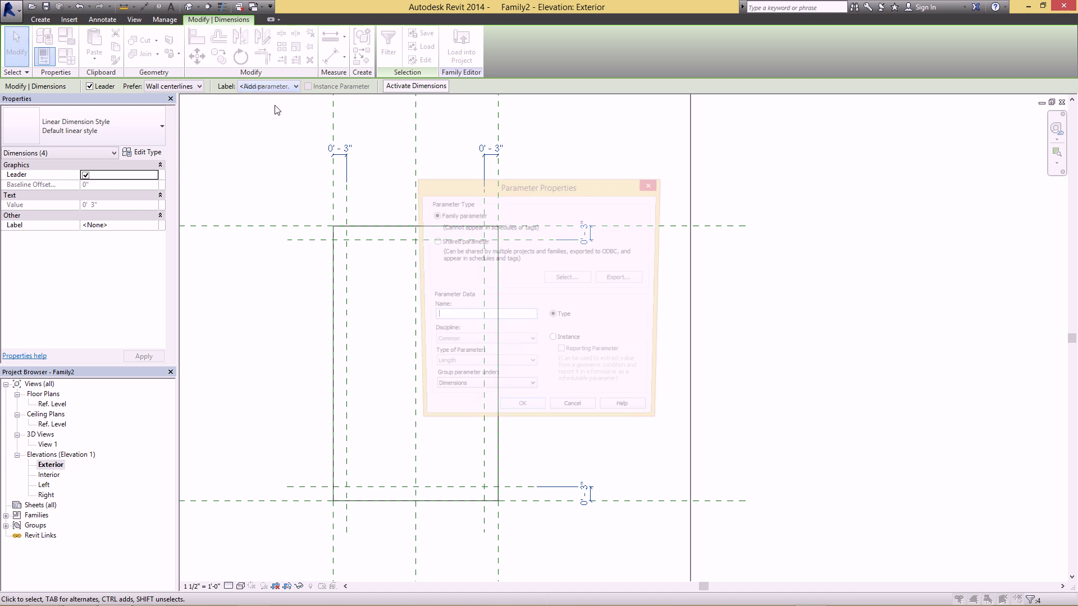
text(Frame thickness)
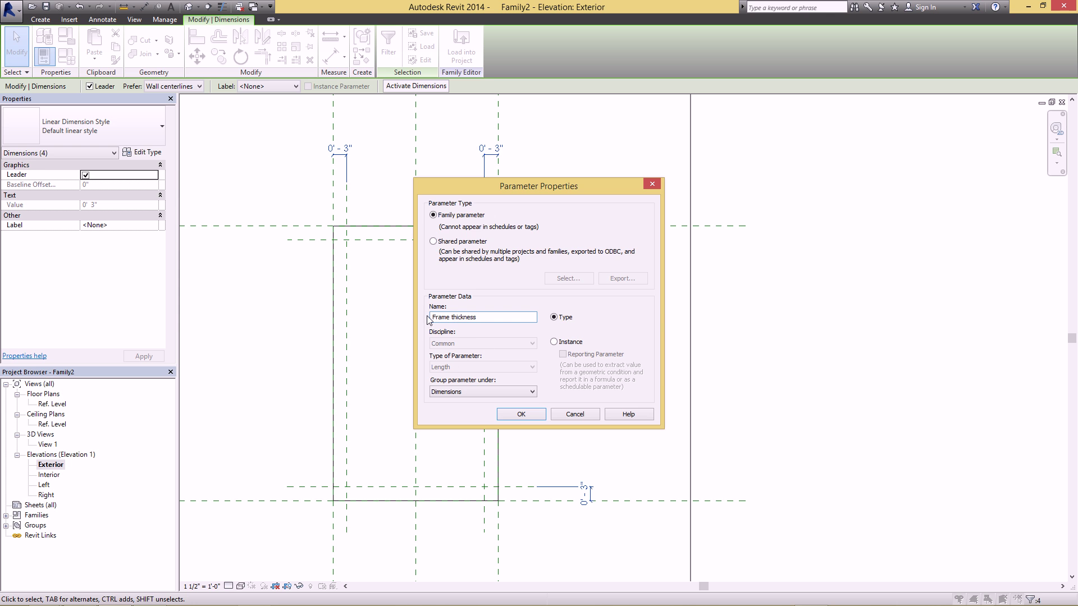
click(522, 414)
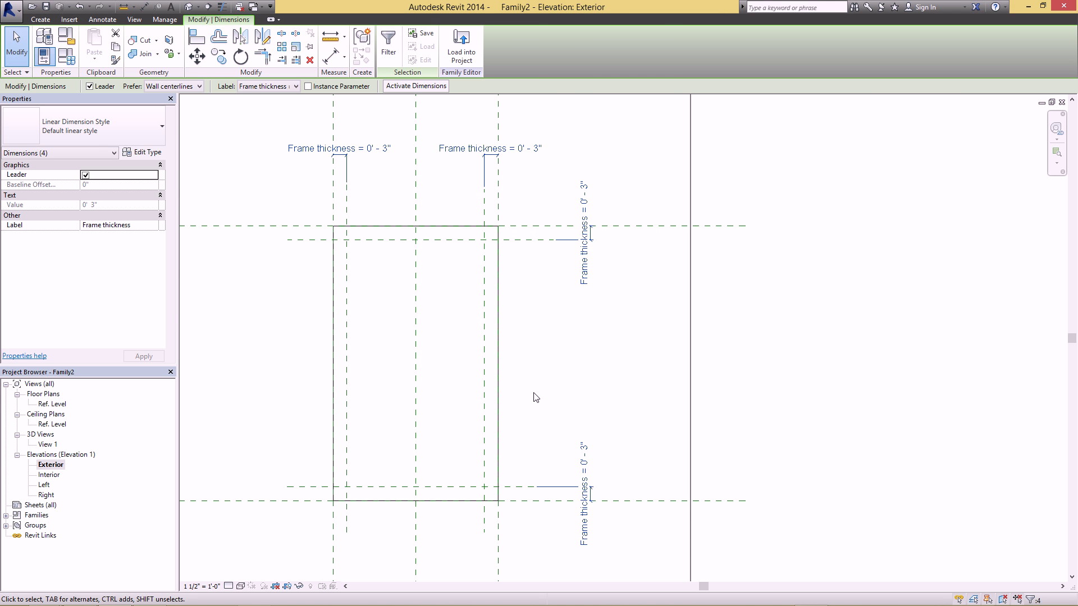
click(630, 417)
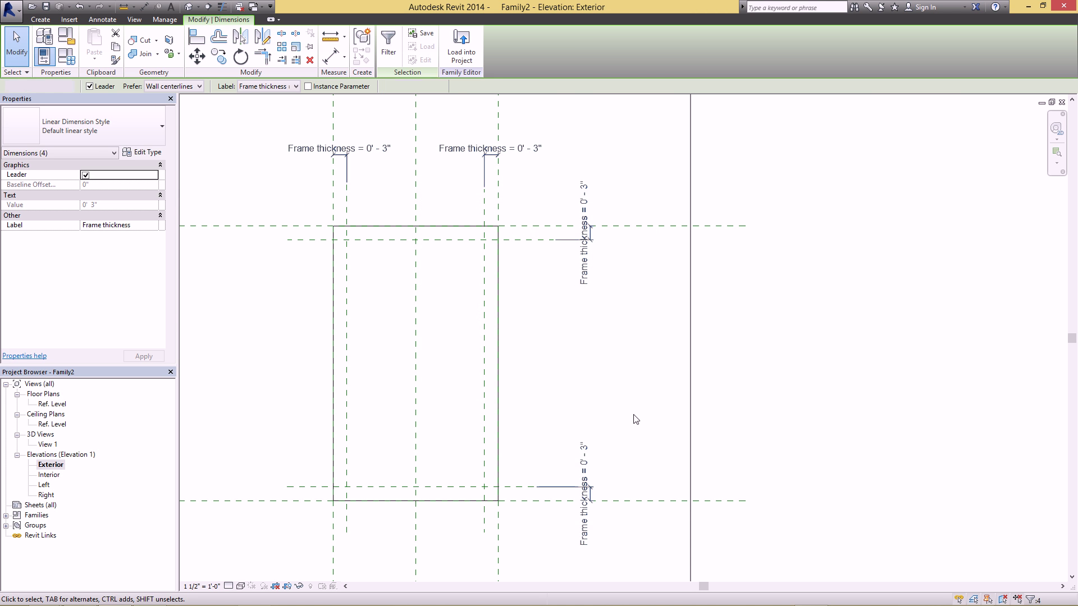
Flex the Frame thickness parameter by setting it to 6" and restoring it to 3".
click(587, 466)
click(586, 474)
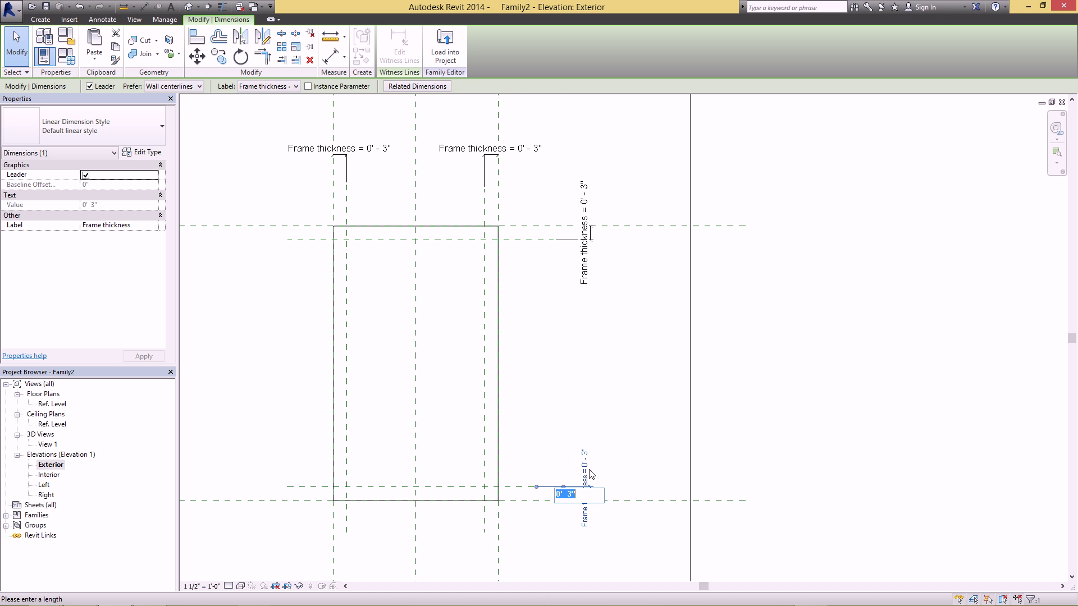
text(6)
key(Return)
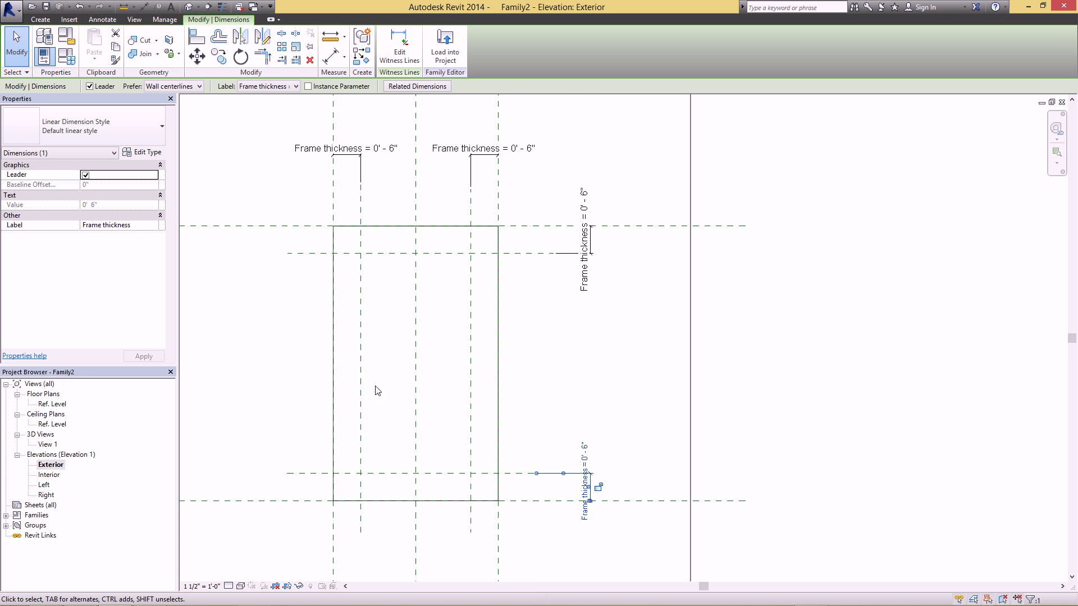
click(588, 456)
text(3)
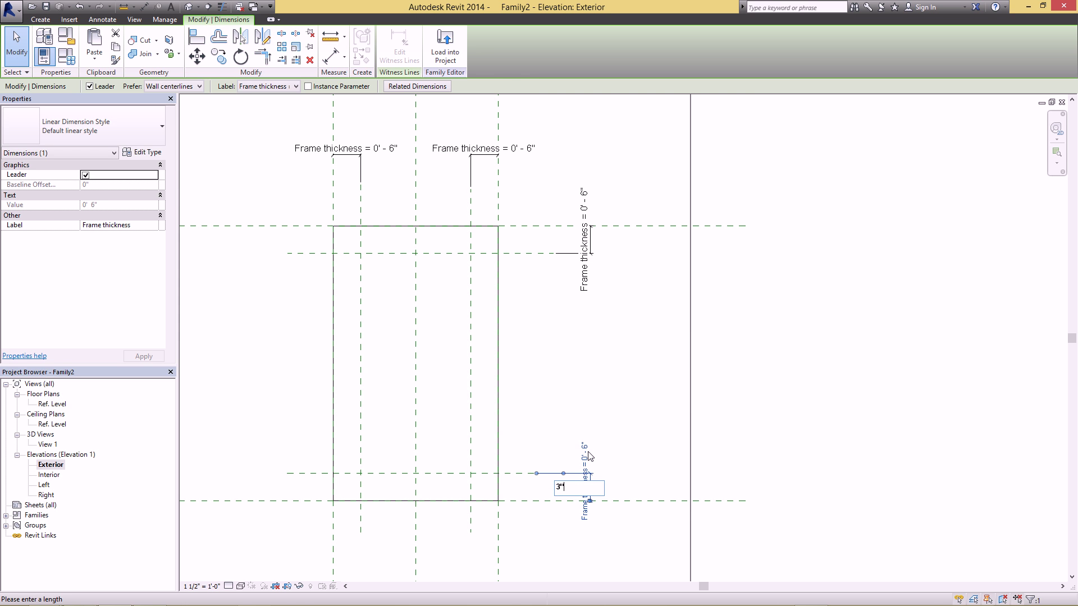
text(")
key(Return)
click(663, 335)
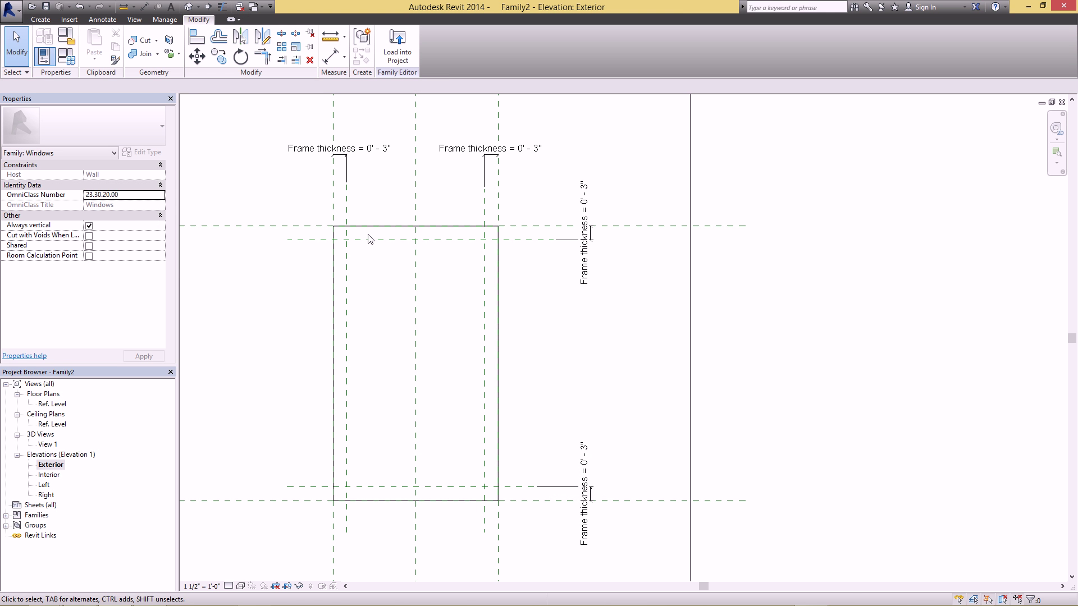
Create reference planes offset 2" inward from the left vertical and upper horizontal frame planes, using Pick Lines.
click(347, 216)
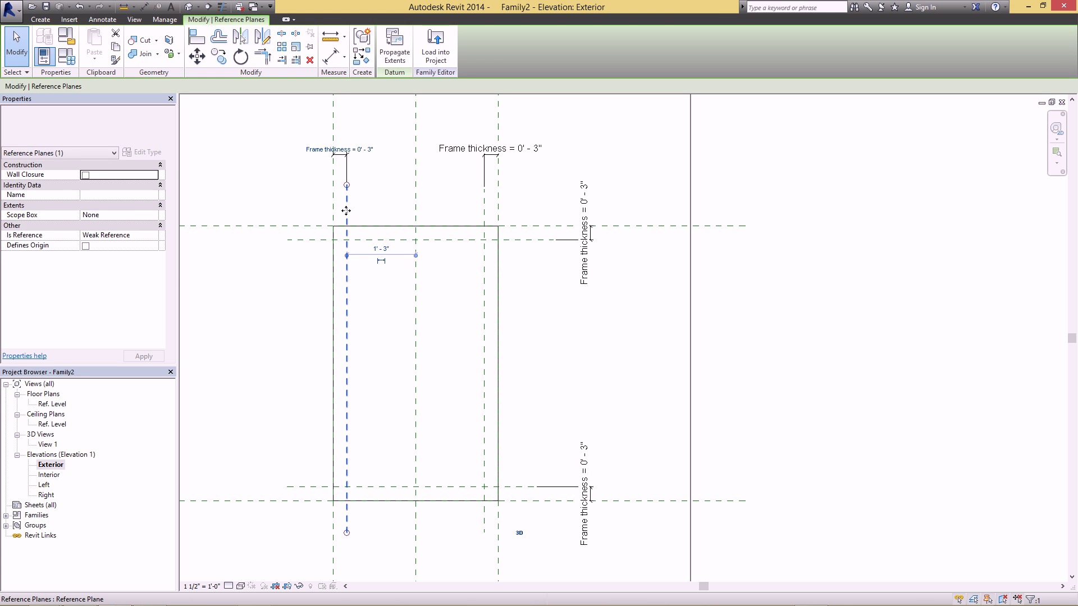
scroll(348, 213, up, 2)
key(Escape)
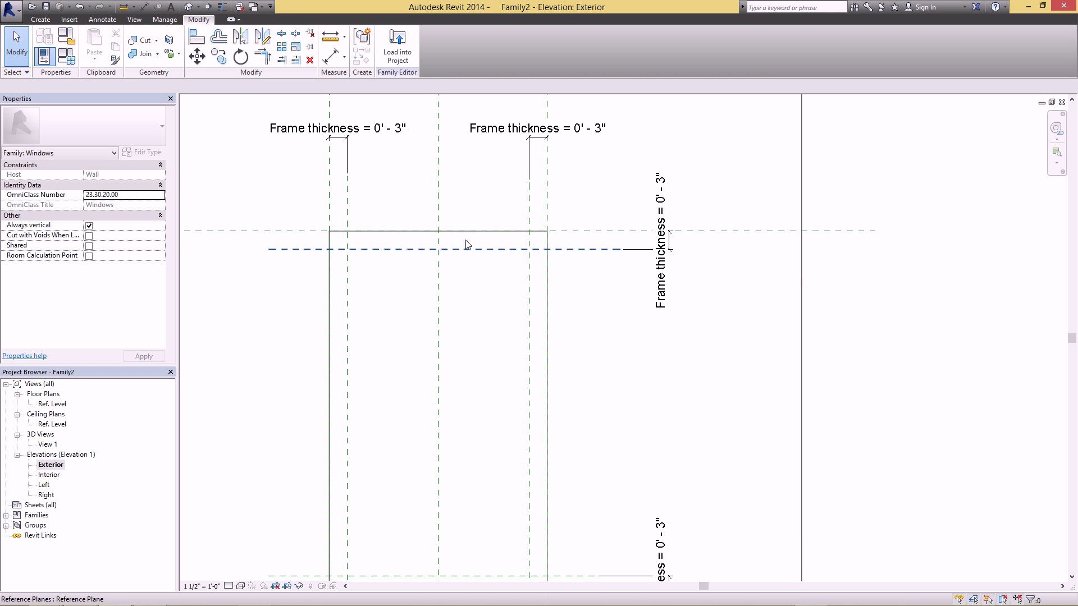
middle_drag(354, 266, 324, 271)
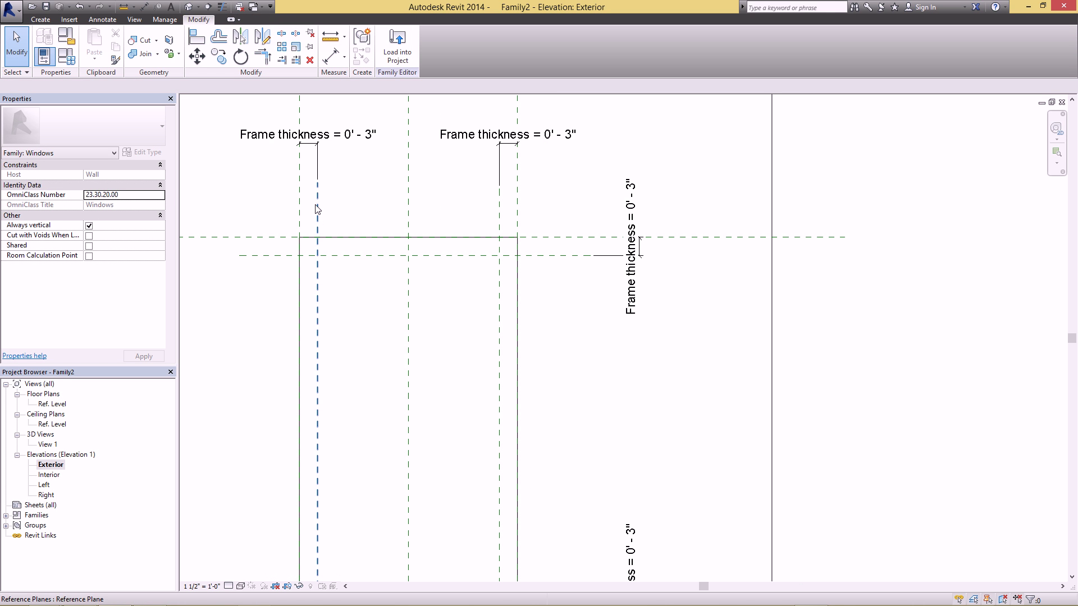
click(41, 20)
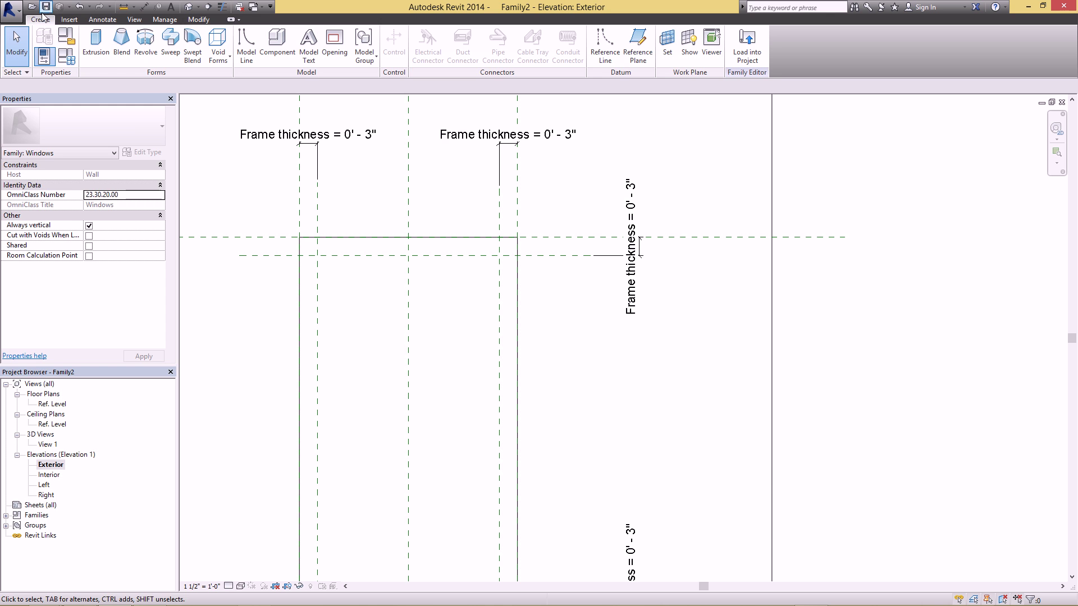
click(639, 50)
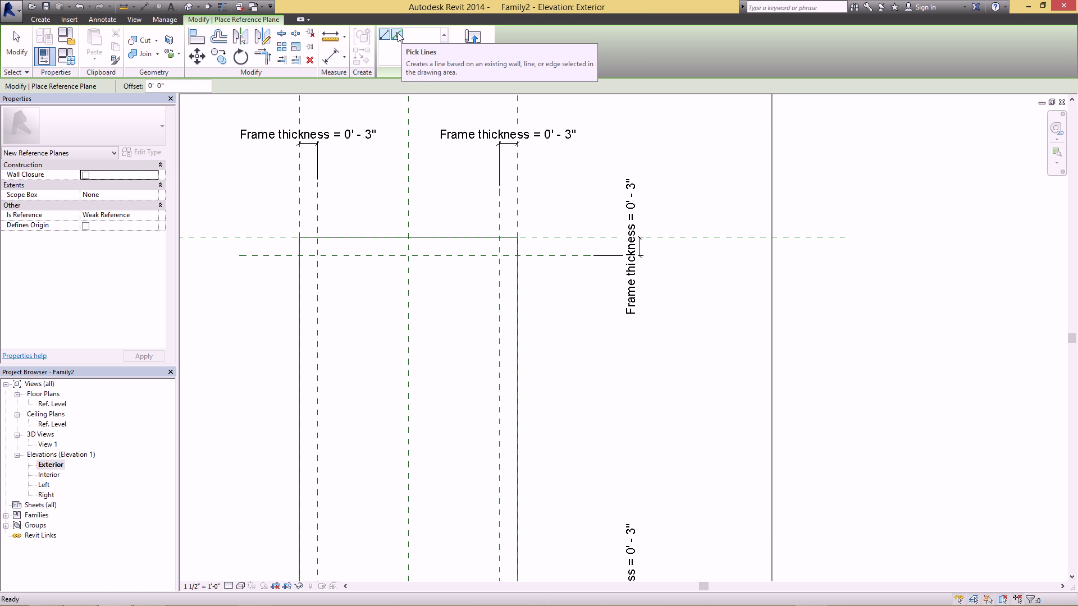
click(398, 36)
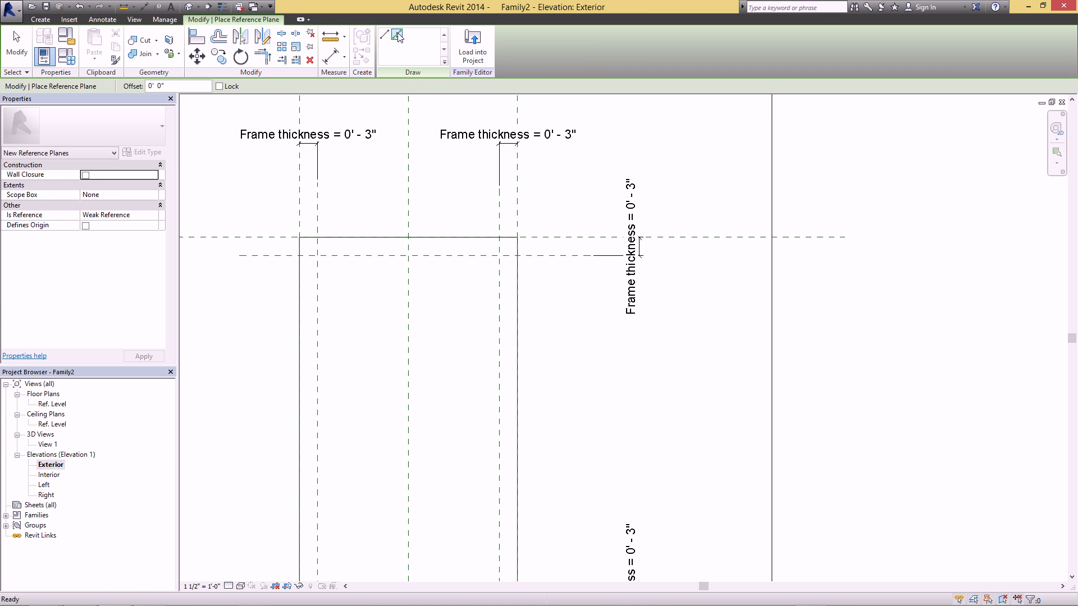
double_click(159, 87)
text(33")
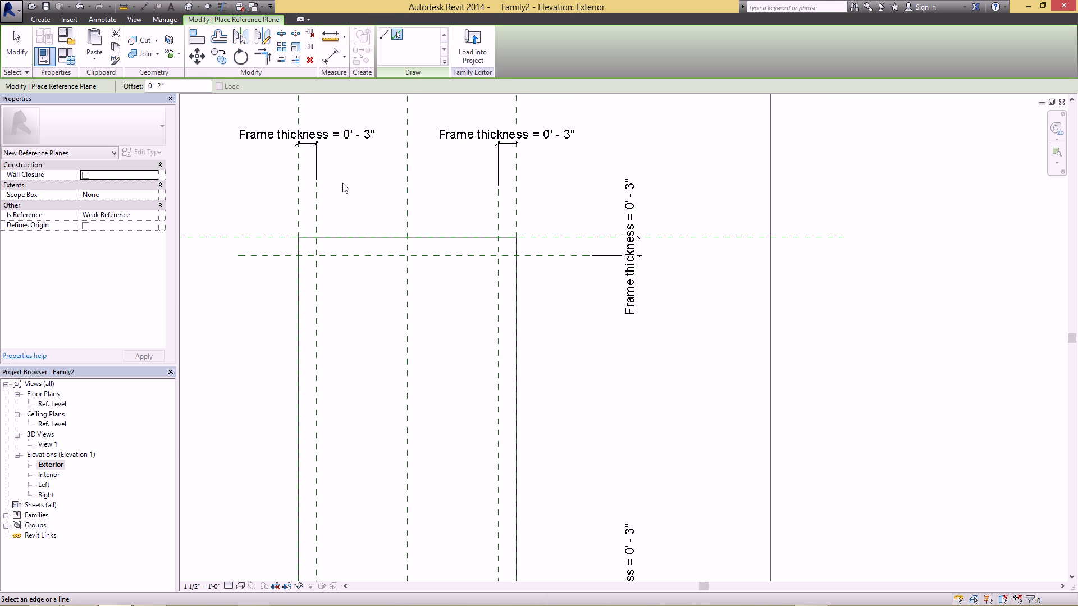
click(318, 213)
click(425, 286)
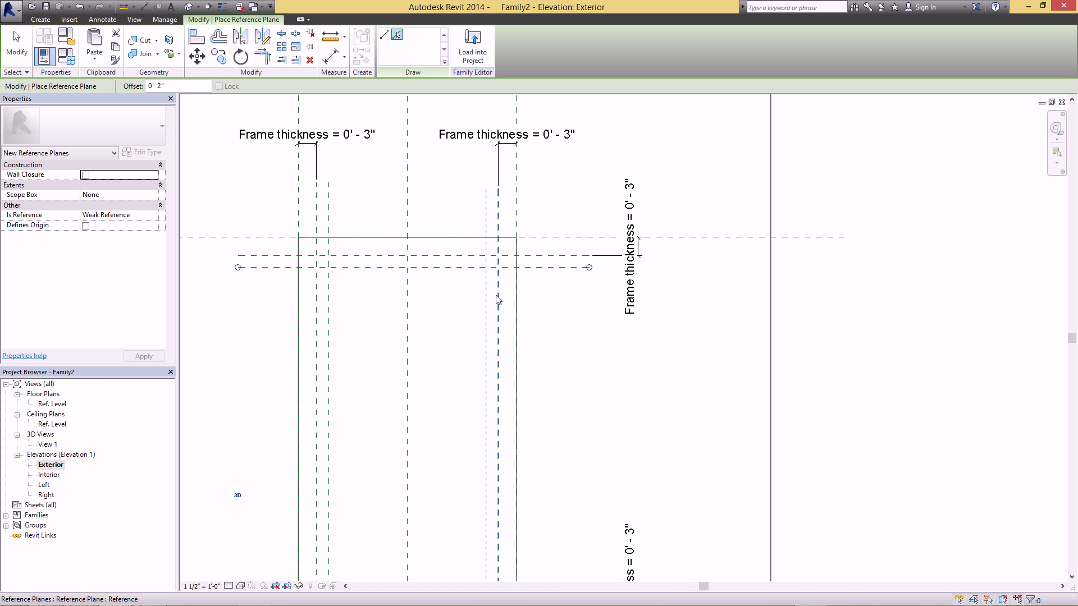
Create reference planes with the same 2" inward offset from the right vertical and lower horizontal frame planes.
click(487, 307)
middle_drag(447, 257, 452, 160)
click(453, 489)
key(Escape)
key(Escape)
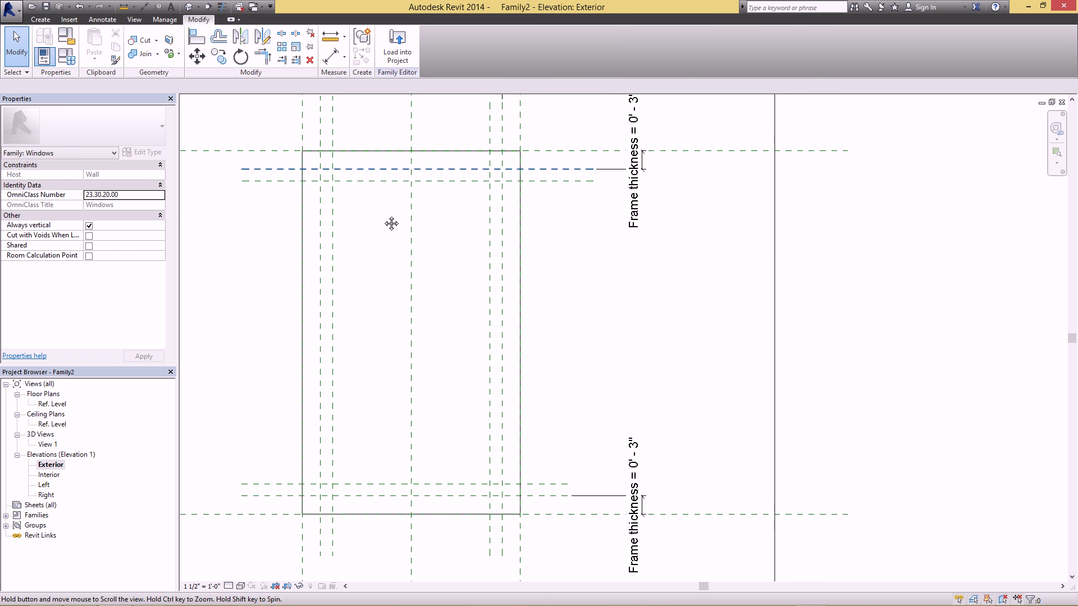
Add aligned dimensions between the frame plane and the inner plane of each vertical pair, just above the opening.
middle_drag(385, 188, 397, 277)
key(d)
key(i)
scroll(365, 197, up, 2)
click(341, 231)
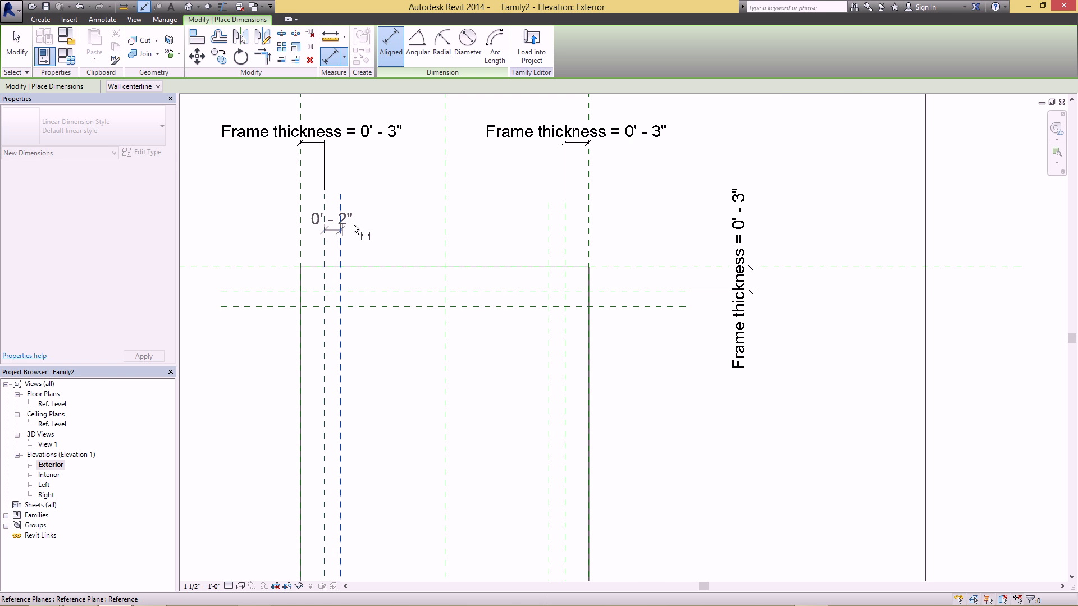
click(343, 219)
click(549, 220)
click(566, 223)
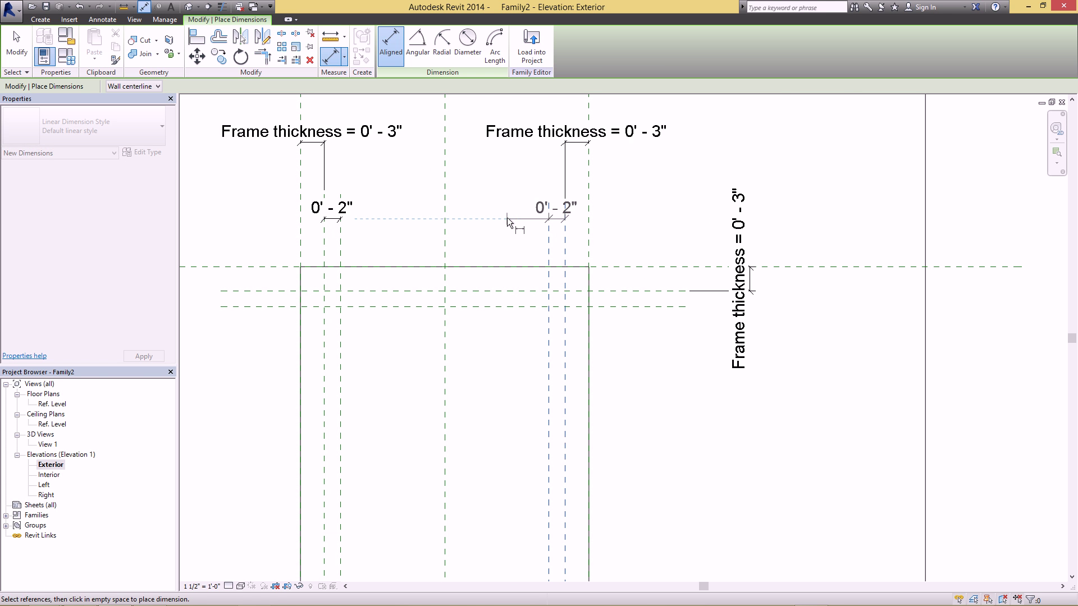
click(507, 217)
Add aligned dimensions between the frame plane and the inner plane of both horizontal pairs, near the head and sill.
middle_drag(681, 326, 617, 301)
click(586, 284)
click(586, 266)
click(594, 285)
scroll(594, 285, down, 2)
middle_drag(607, 367, 594, 269)
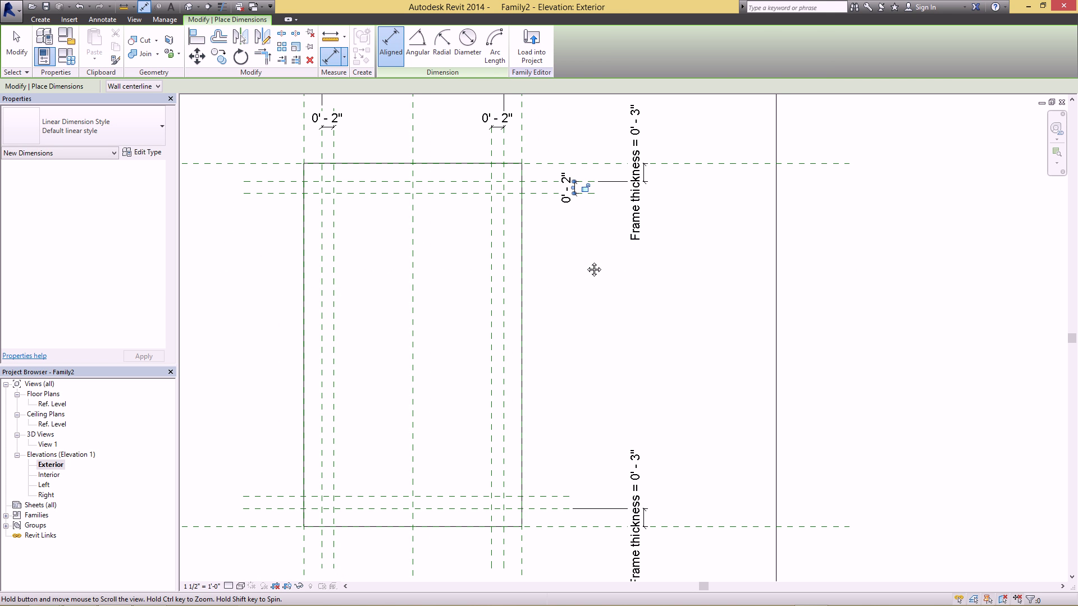
click(549, 496)
click(551, 509)
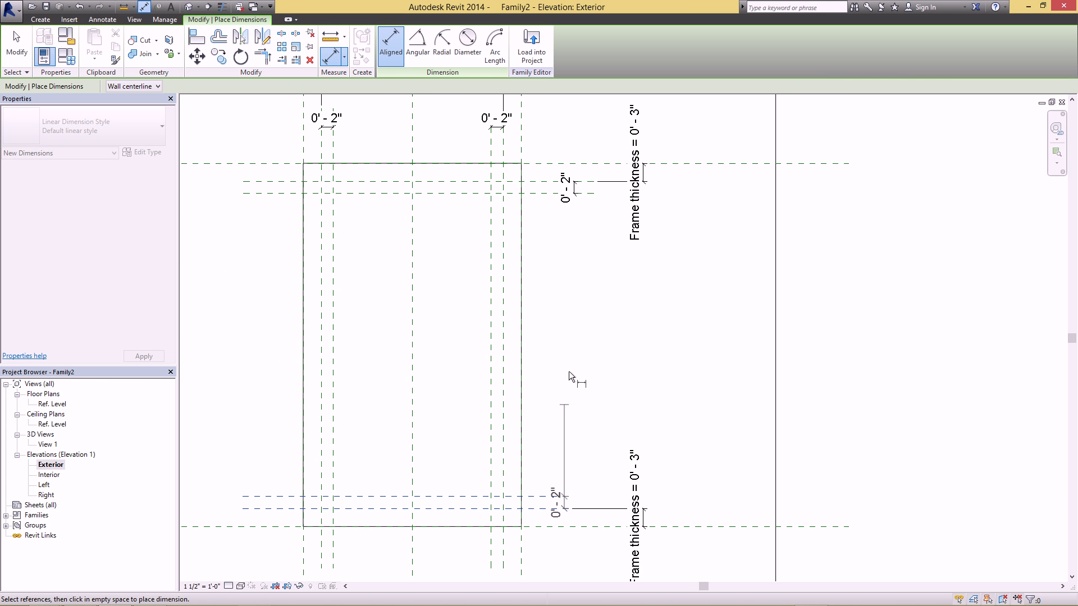
click(575, 369)
key(Escape)
key(Escape)
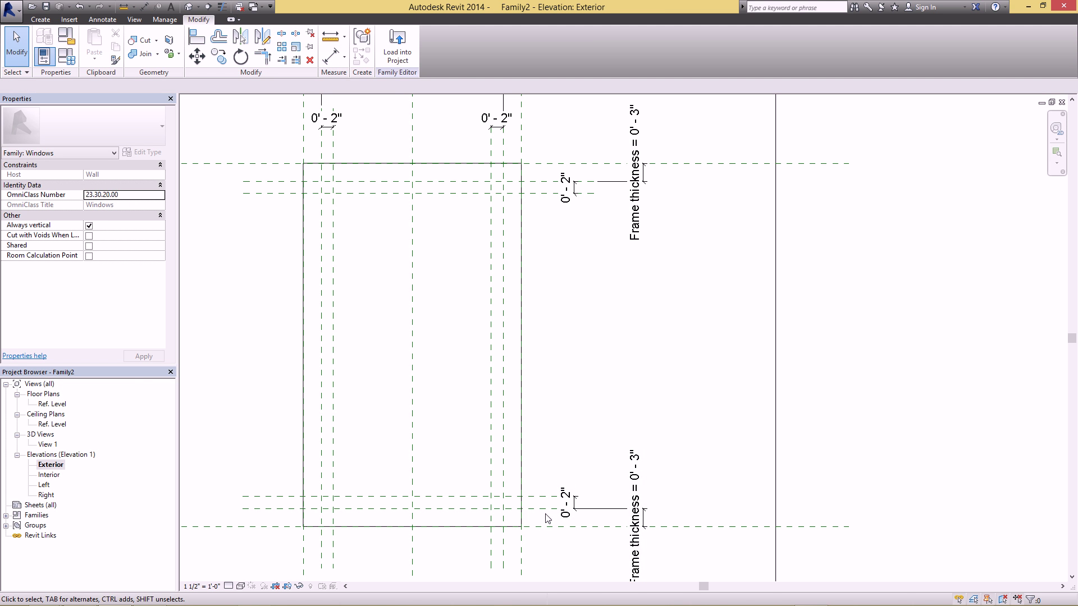
Label the four 2" dimensions between the frame and inner planes with a new type parameter named Inner frame.
click(570, 501)
ctrl+click(564, 190)
ctrl+click(501, 116)
ctrl+click(324, 120)
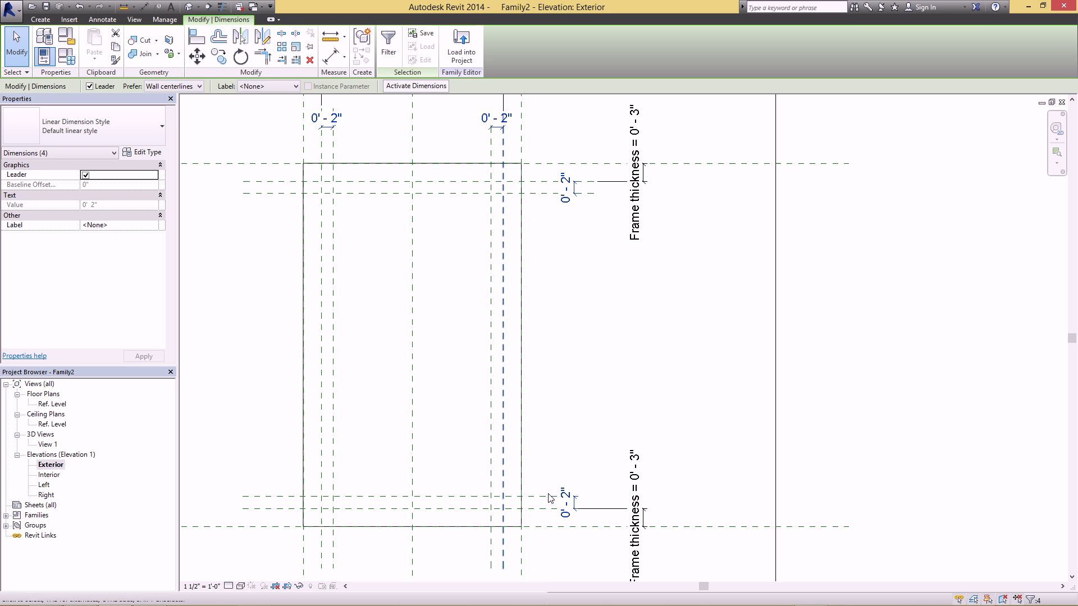
click(257, 86)
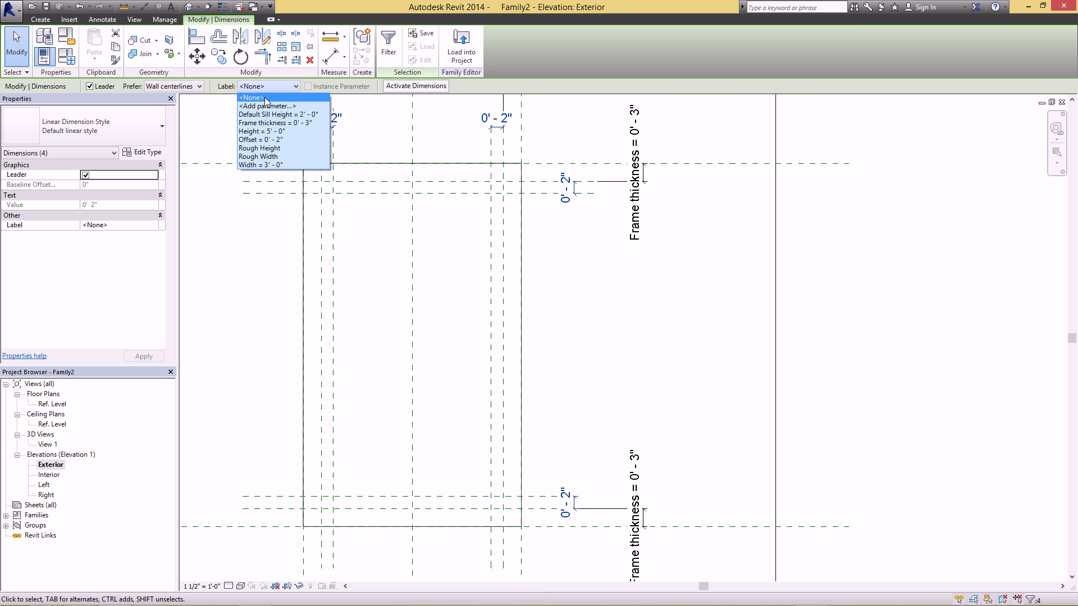
click(266, 99)
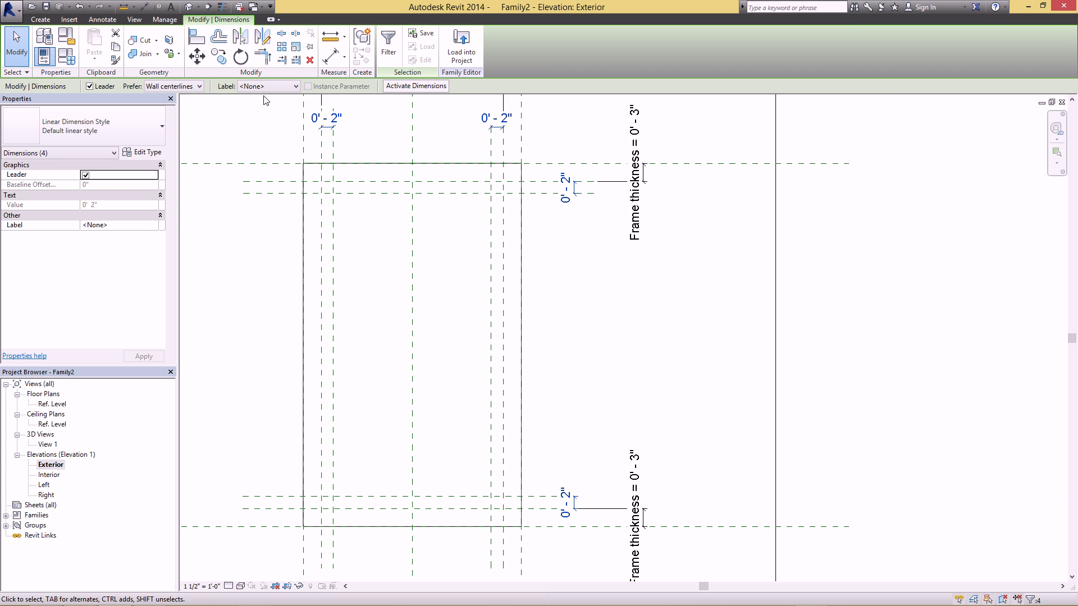
click(274, 85)
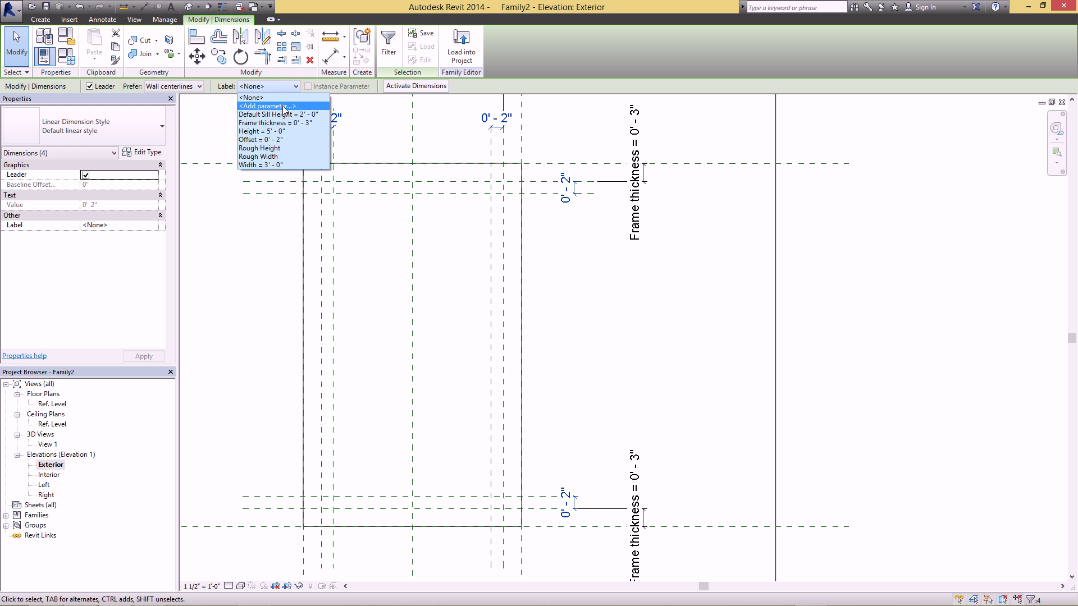
click(282, 105)
text(Frame thicn)
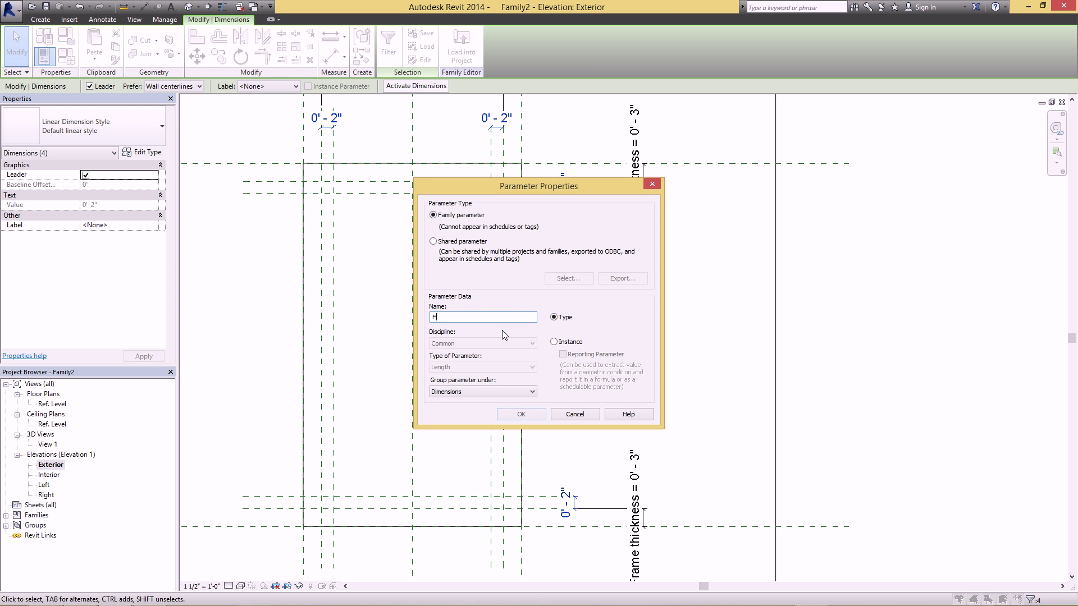
key(BackSpace)
text(kness)
key(BackSpace)
key(BackSpace)
key(BackSpace)
key(BackSpace)
key(BackSpace)
key(BackSpace)
key(BackSpace)
key(BackSpace)
key(BackSpace)
key(BackSpace)
key(BackSpace)
key(BackSpace)
key(BackSpace)
key(BackSpace)
key(BackSpace)
text(Inner frame)
click(521, 415)
click(573, 416)
Test the Inner frame parameter by setting it to 3" on the lower dimension, and undo the change.
click(557, 480)
click(566, 475)
text(3)
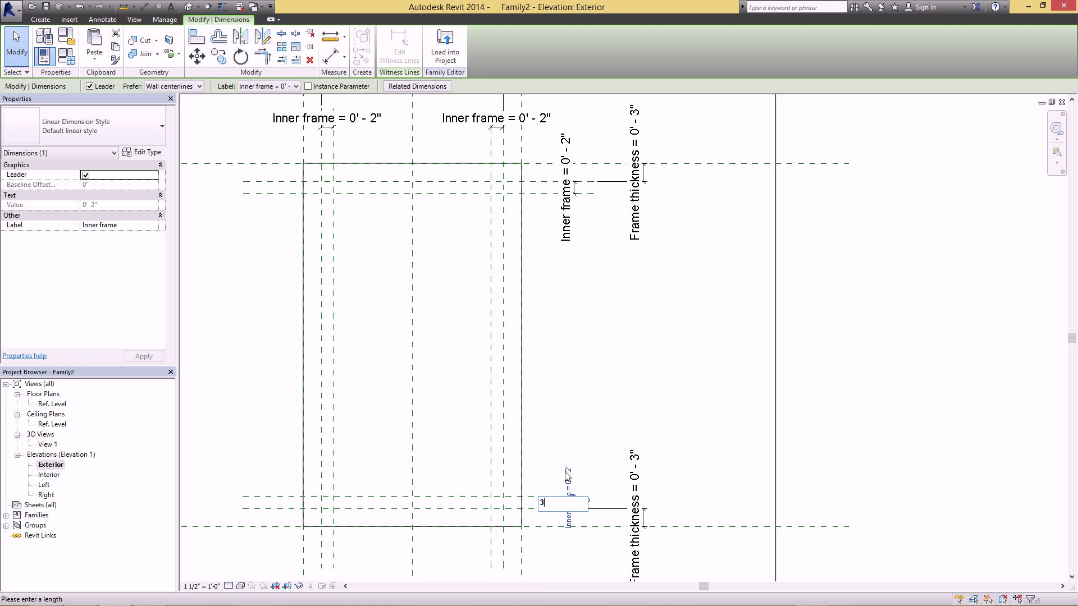
text(")
key(Return)
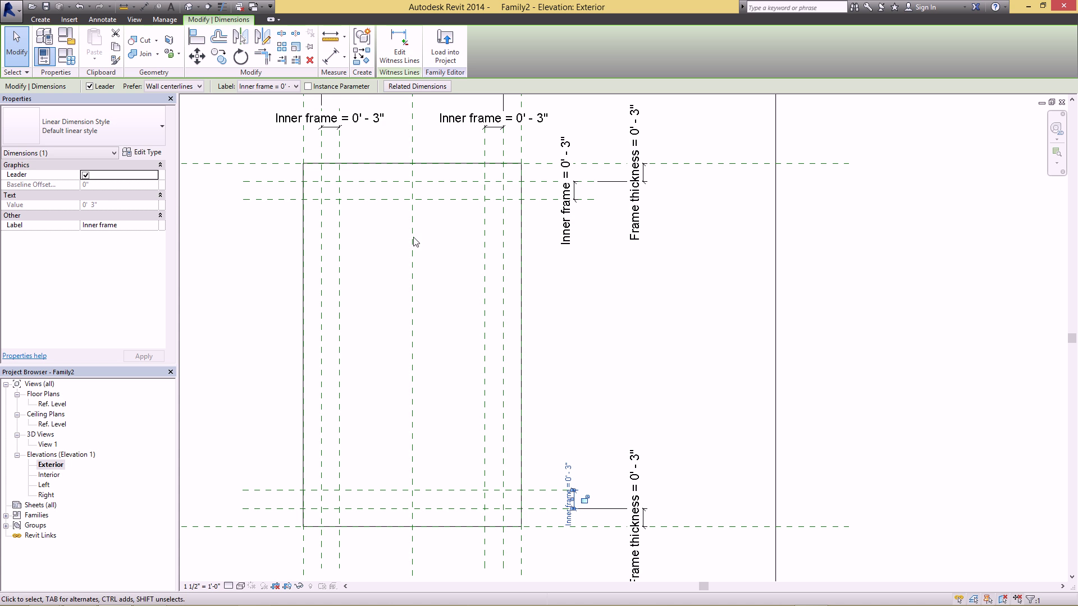
key(ctrl+z)
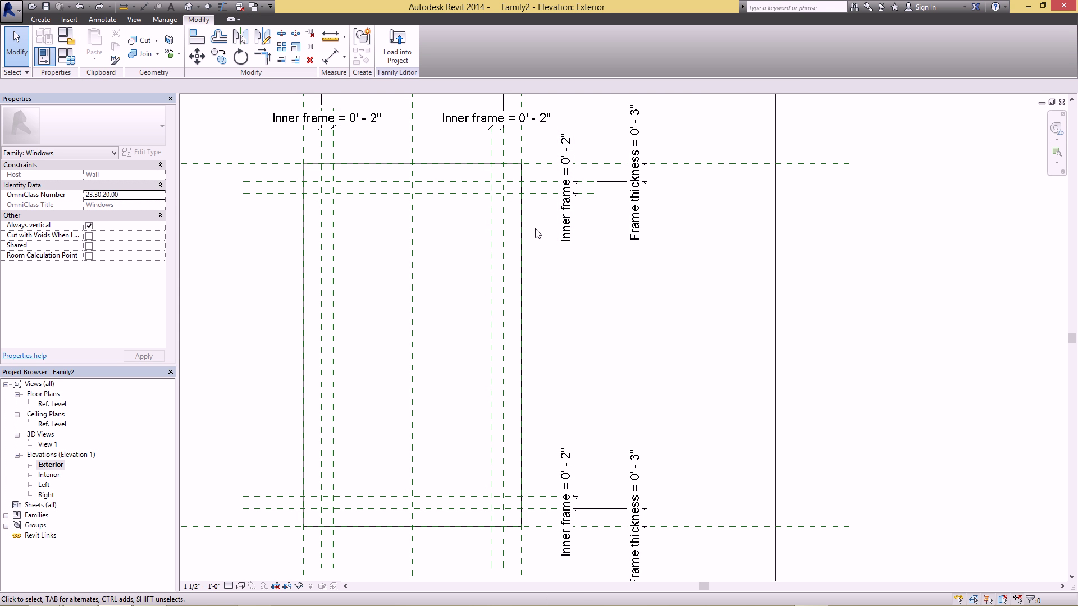
Inspect the reference plane layout and the wall opening in the default 3D view, and return to the Exterior elevation.
scroll(516, 240, down, 3)
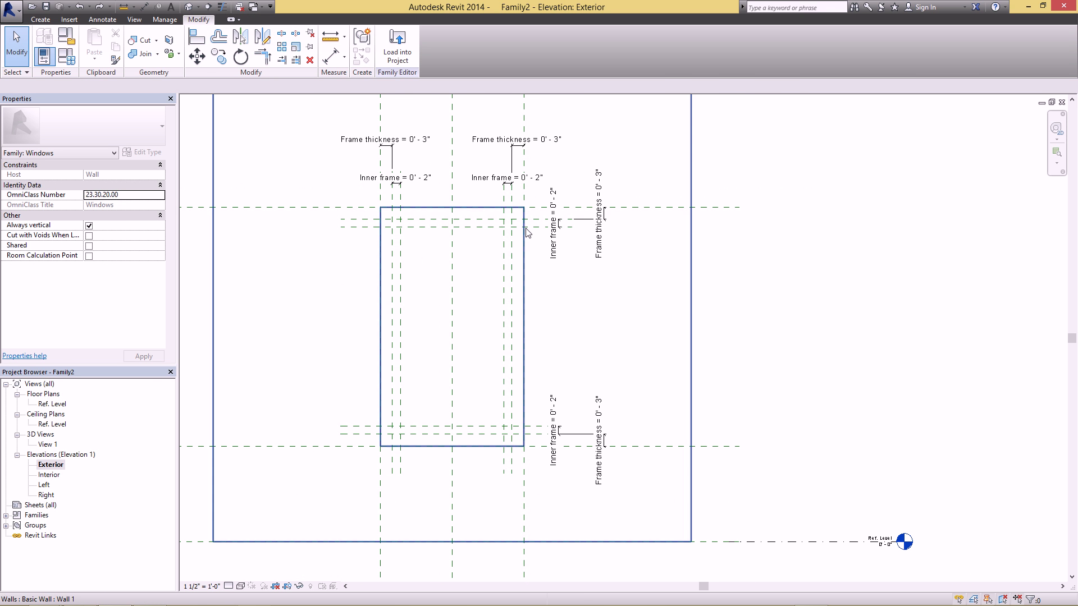
scroll(377, 220, up, 2)
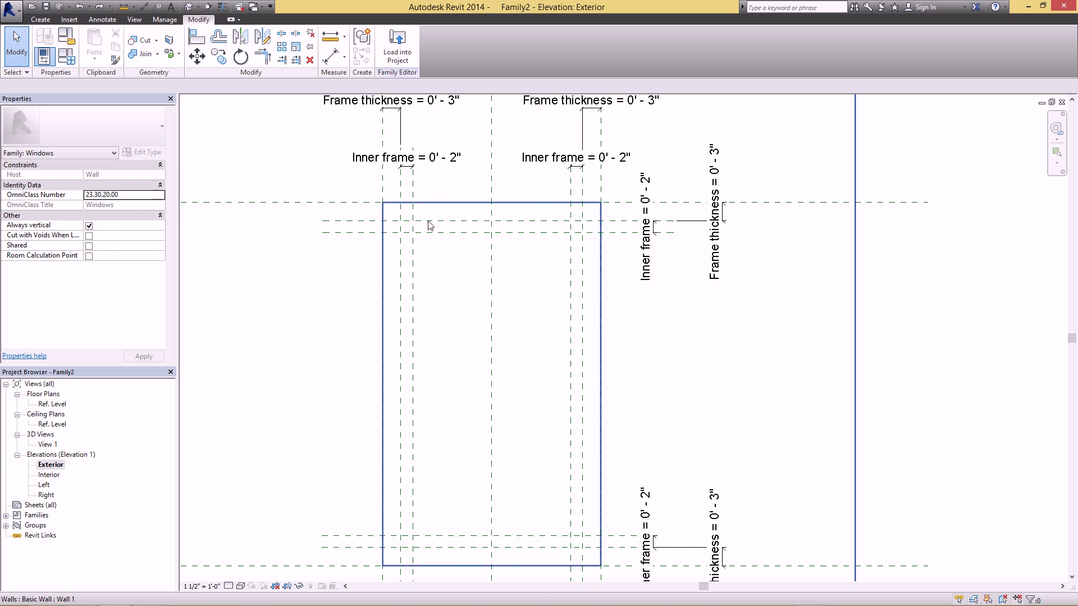
scroll(429, 229, down, 1)
click(198, 7)
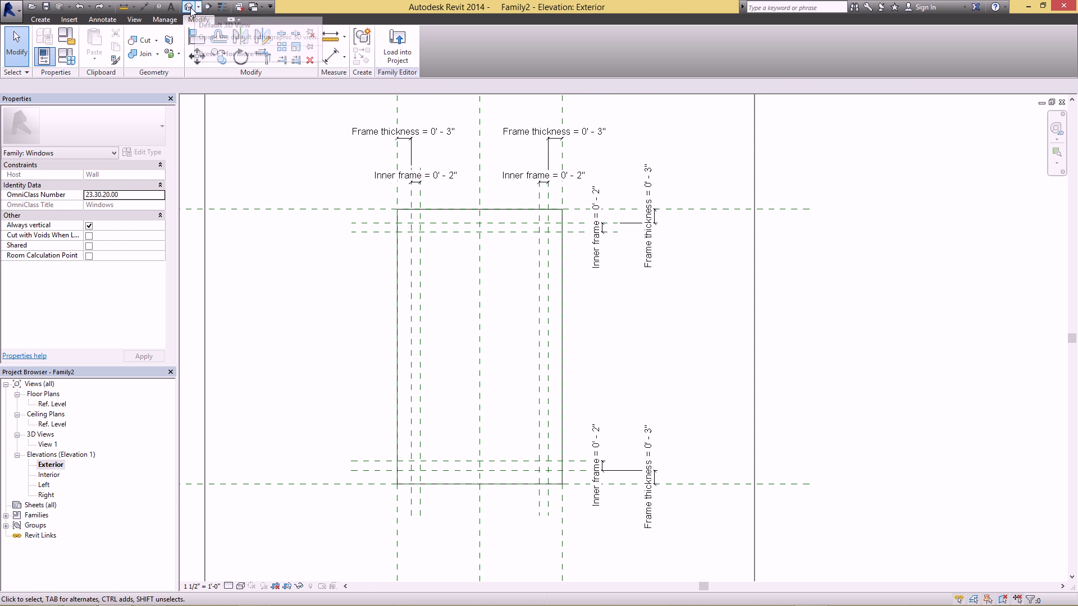
click(217, 18)
scroll(590, 363, up, 3)
shift+middle_drag(618, 448, 618, 386)
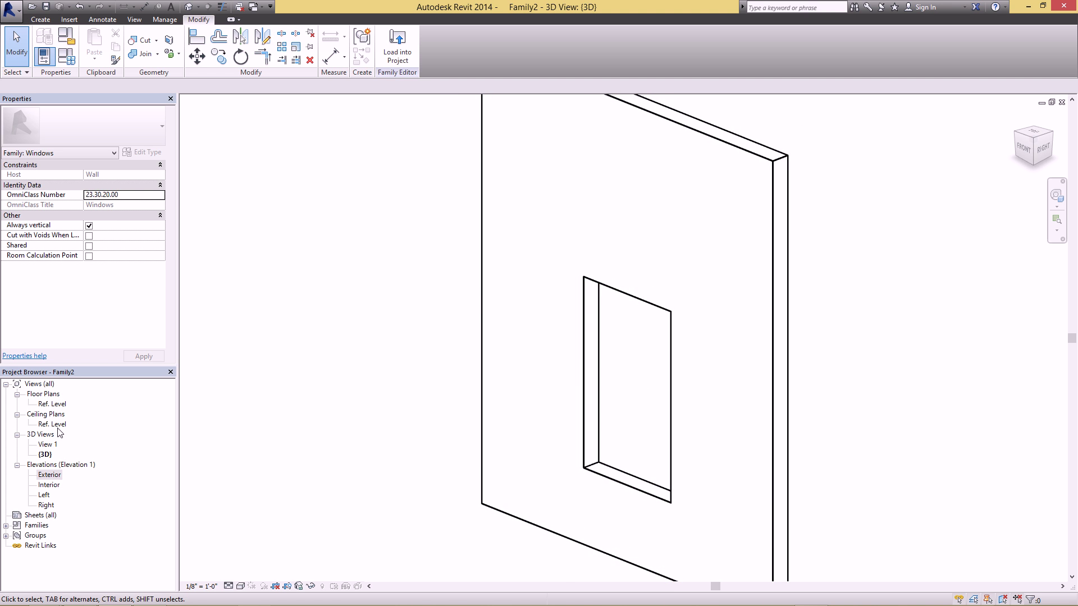
double_click(49, 475)
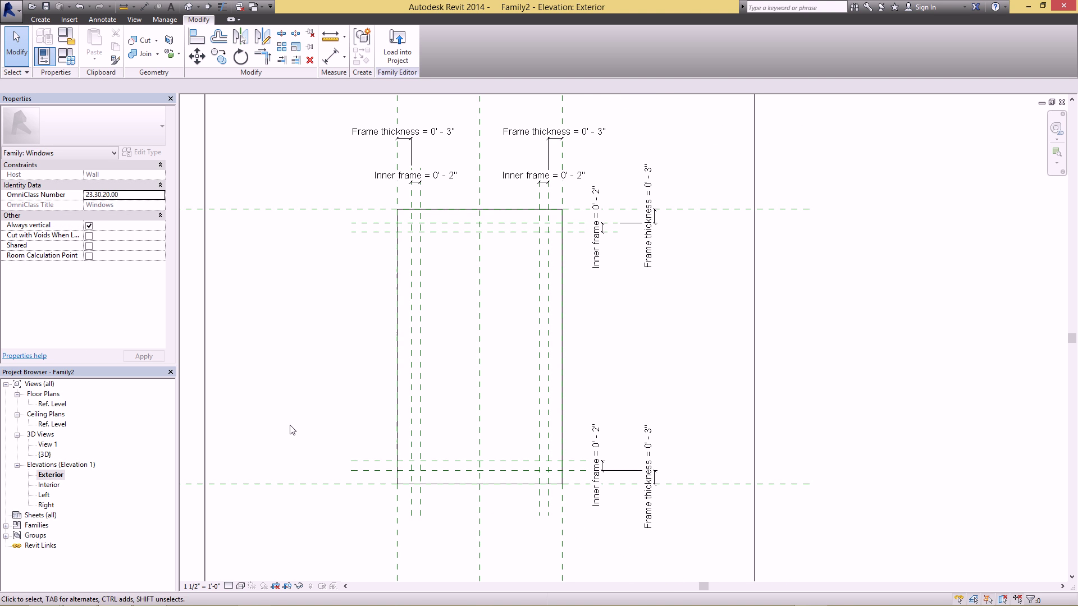
Start a solid extrusion in the Exterior elevation and review its current work plane.
click(41, 19)
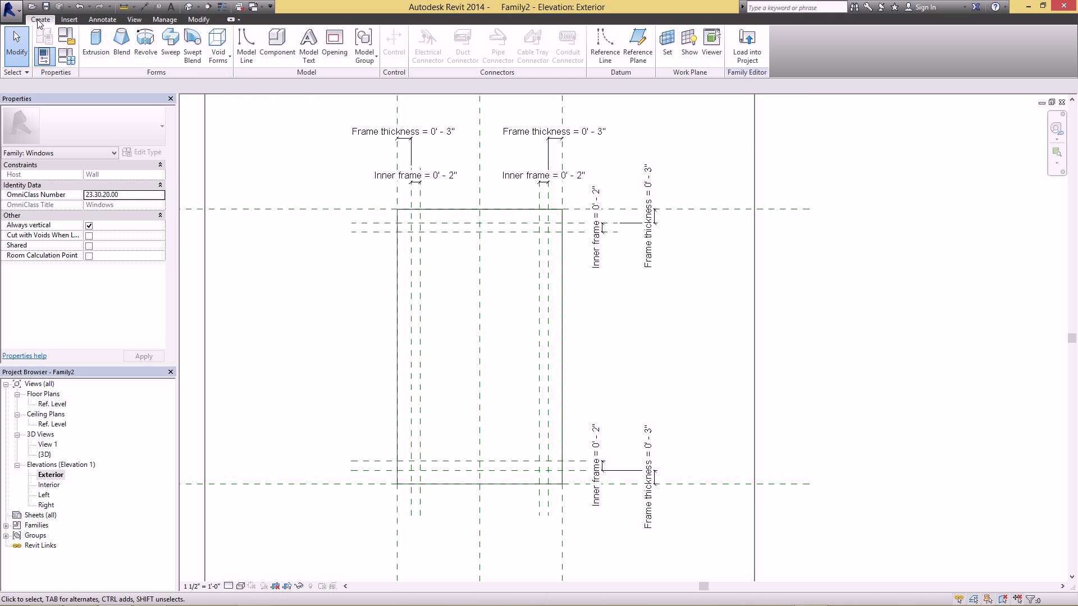
click(93, 50)
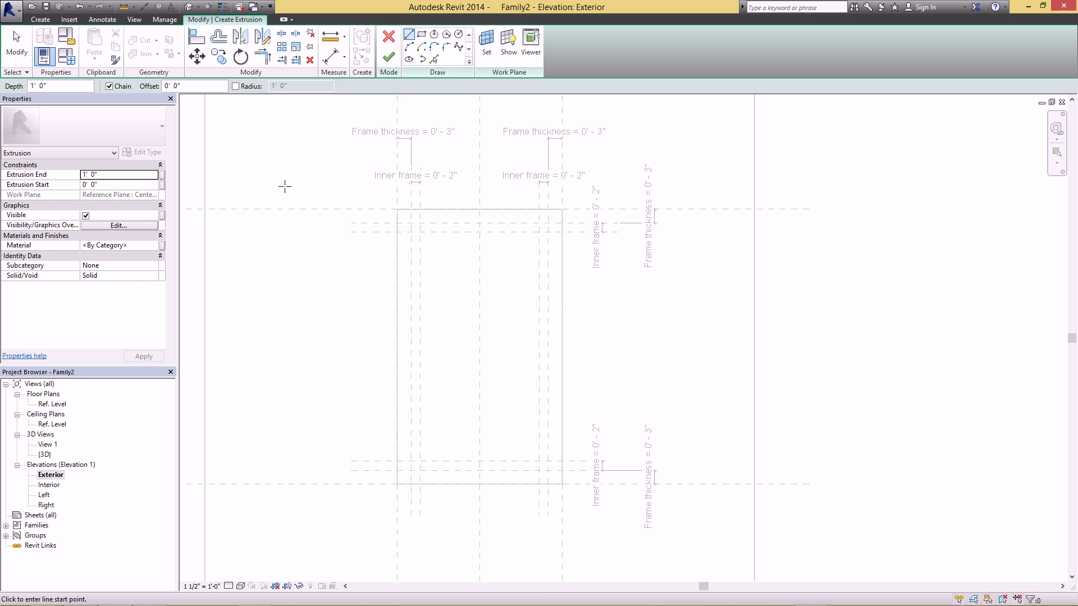
click(492, 52)
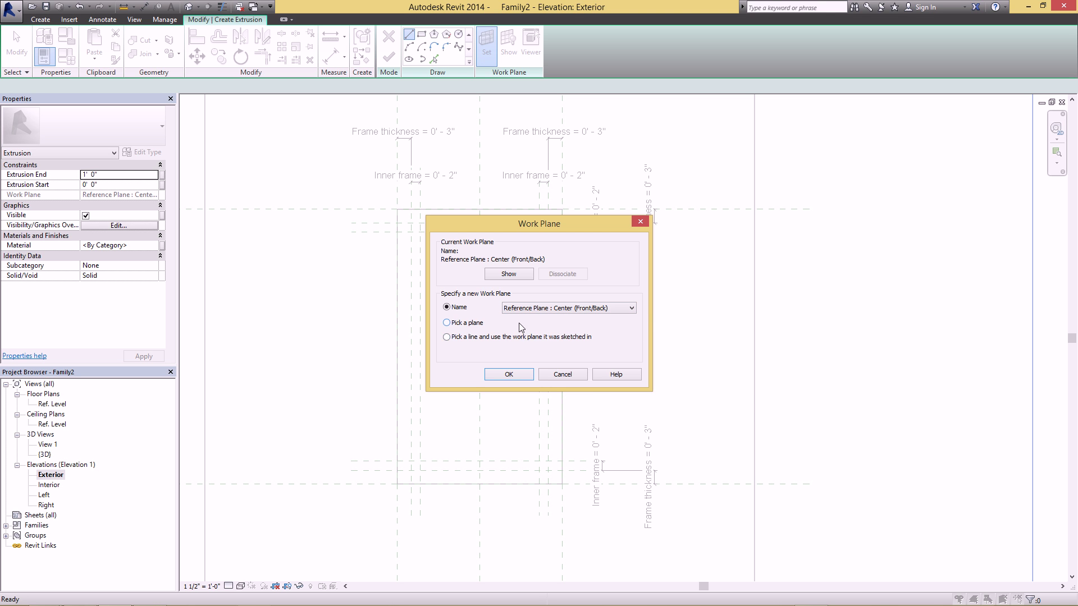
key(Return)
Try to set the extrusion's work plane to the CL of window reference plane from the Ref. Level floor plan.
double_click(52, 404)
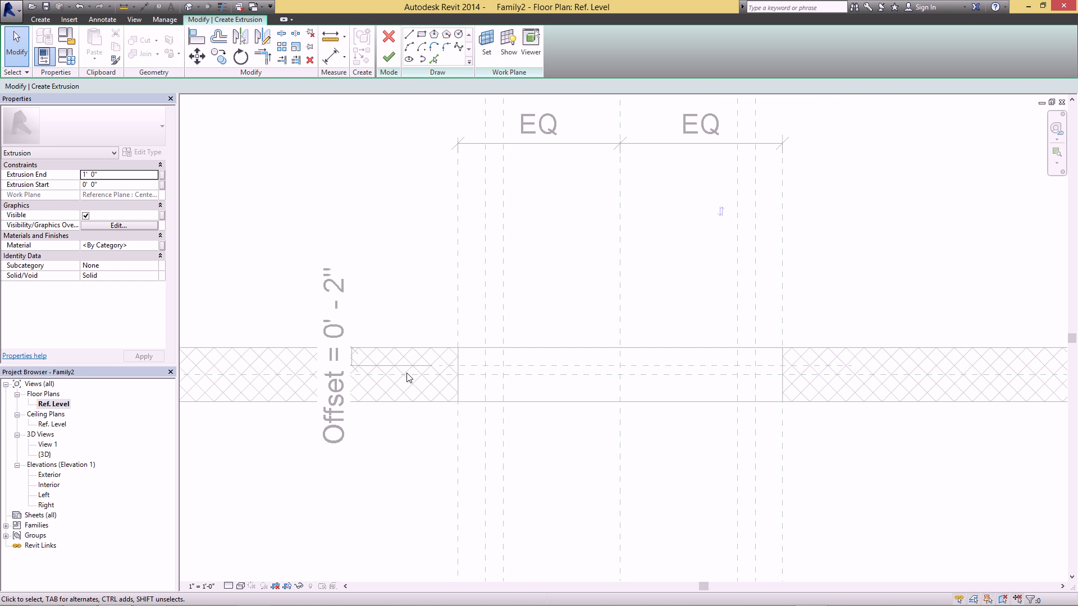
middle_drag(430, 377, 379, 384)
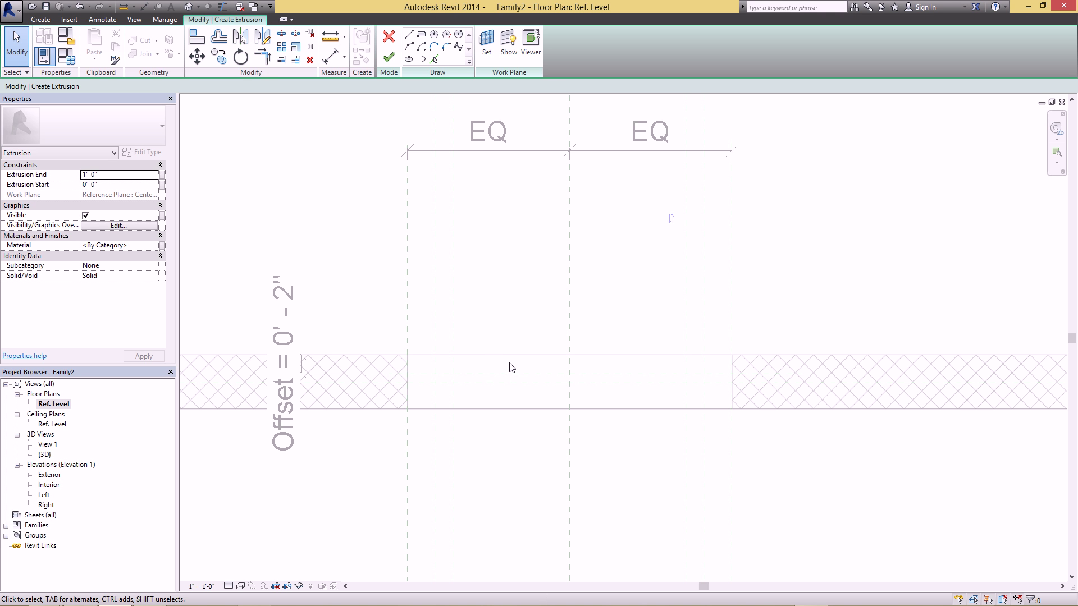
middle_drag(508, 379, 480, 367)
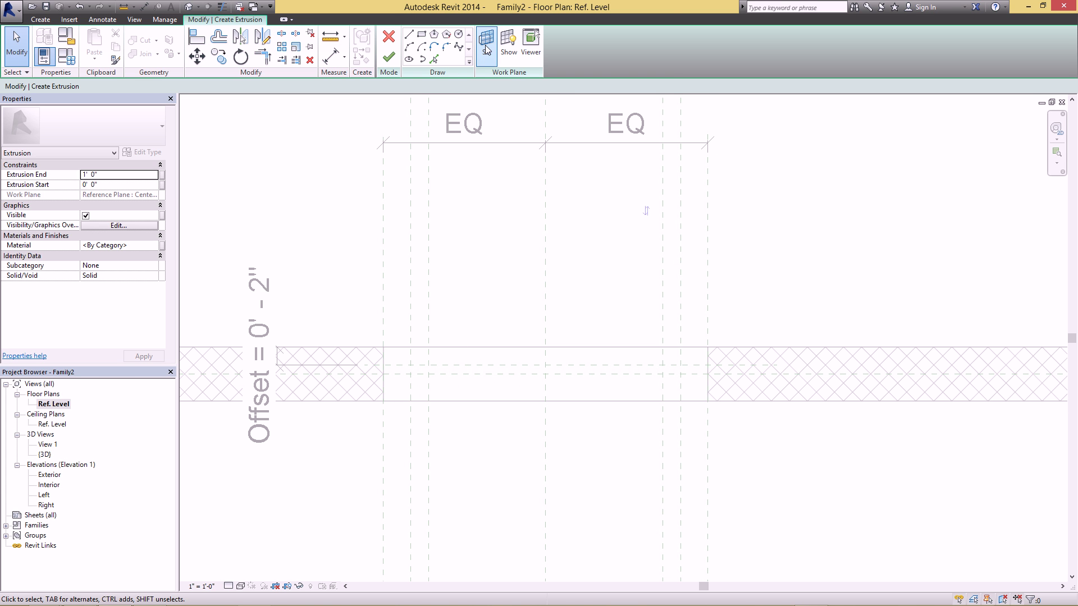
click(480, 61)
click(556, 308)
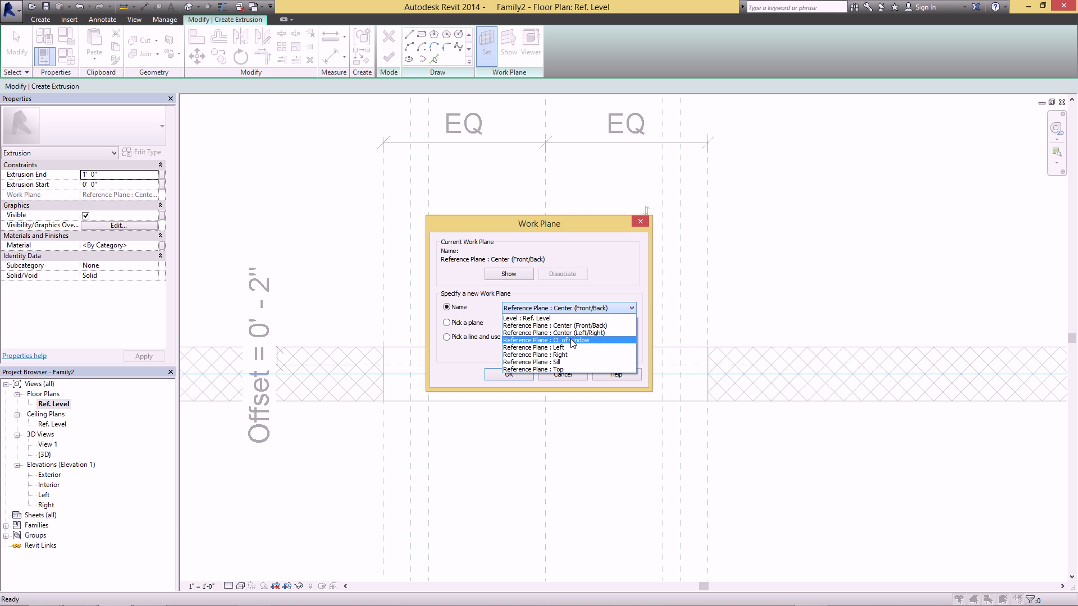
click(571, 341)
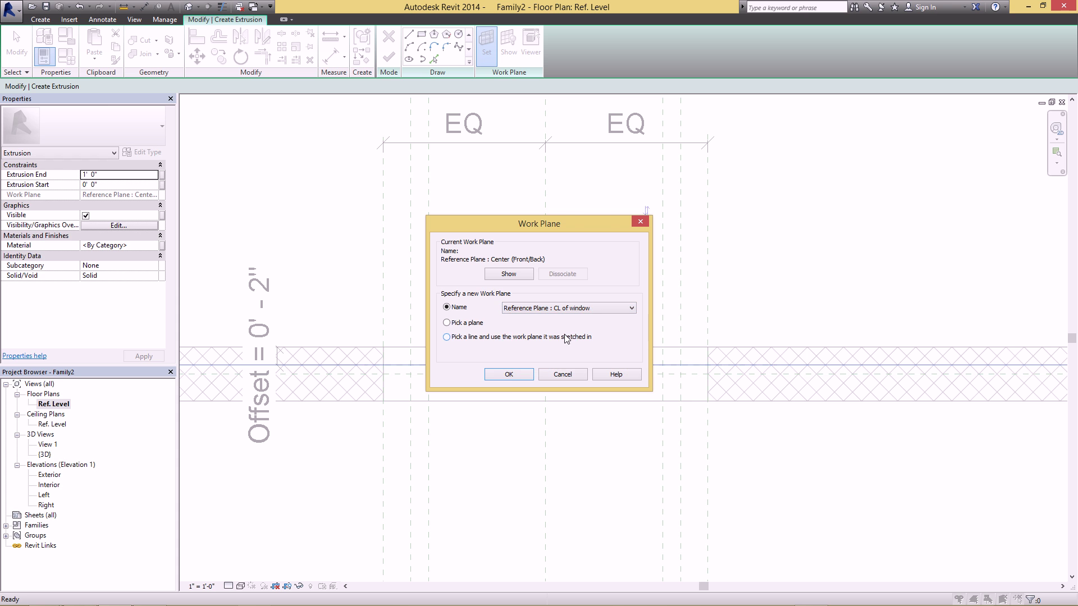
click(527, 375)
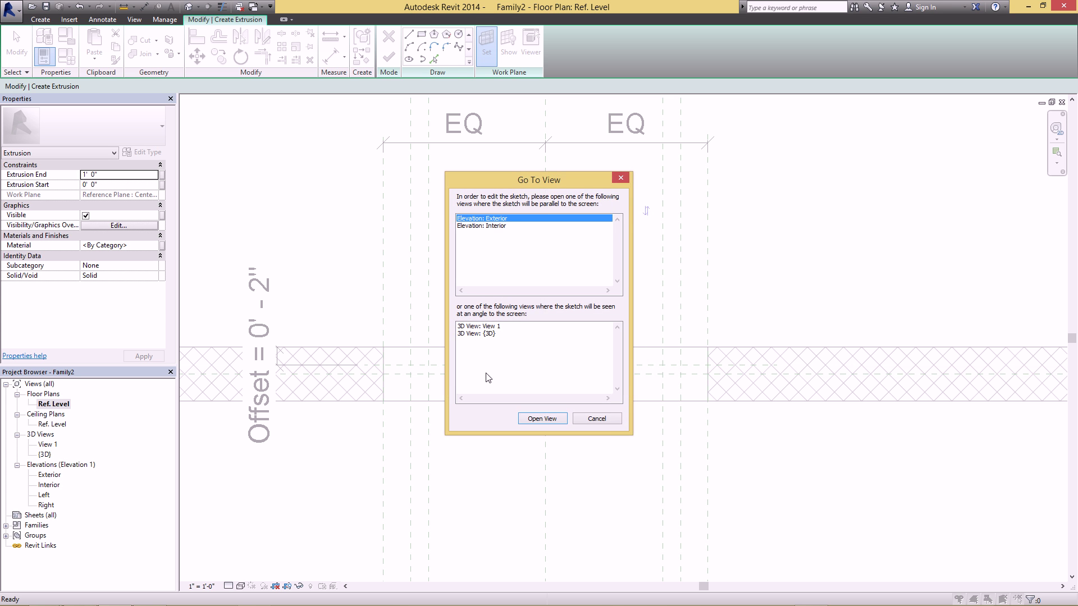
click(596, 419)
shift+scroll(479, 373, left, 3)
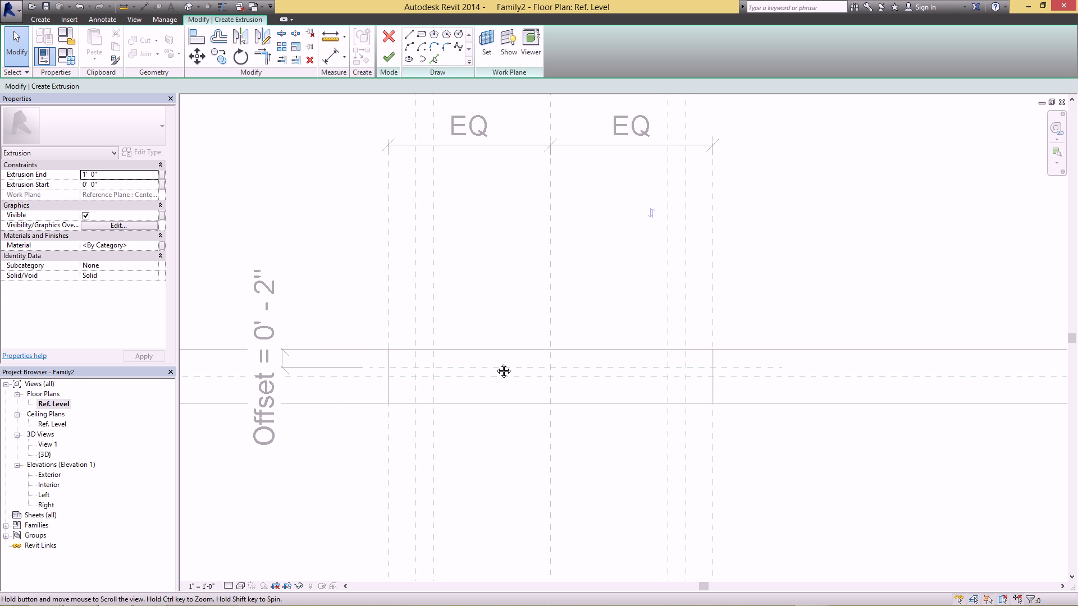
Return to the Exterior elevation and set the extrusion's work plane to Reference Plane : CL of window.
double_click(46, 476)
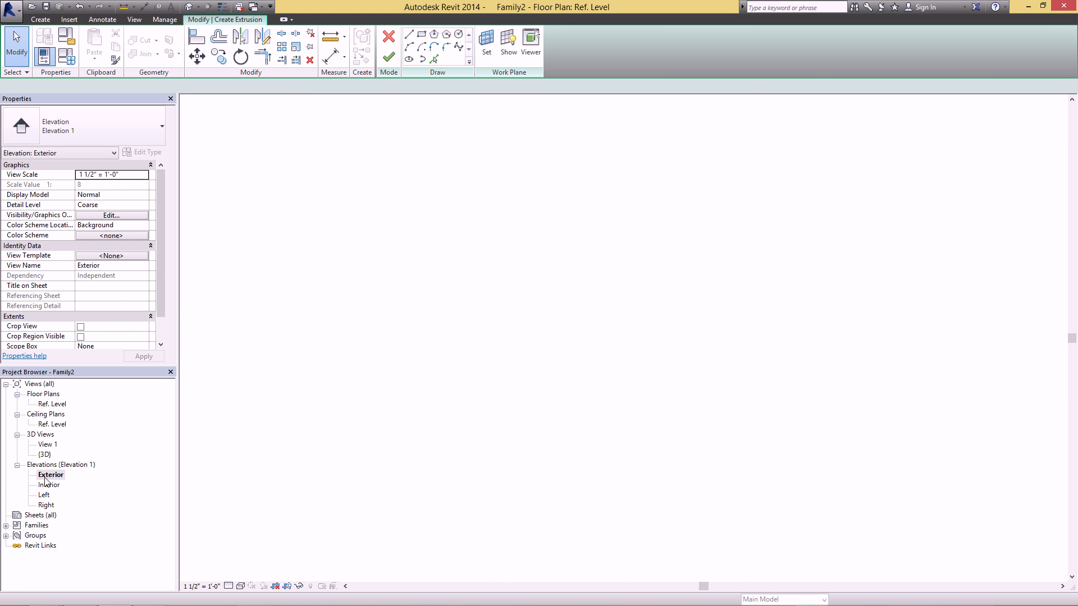
click(486, 57)
click(574, 308)
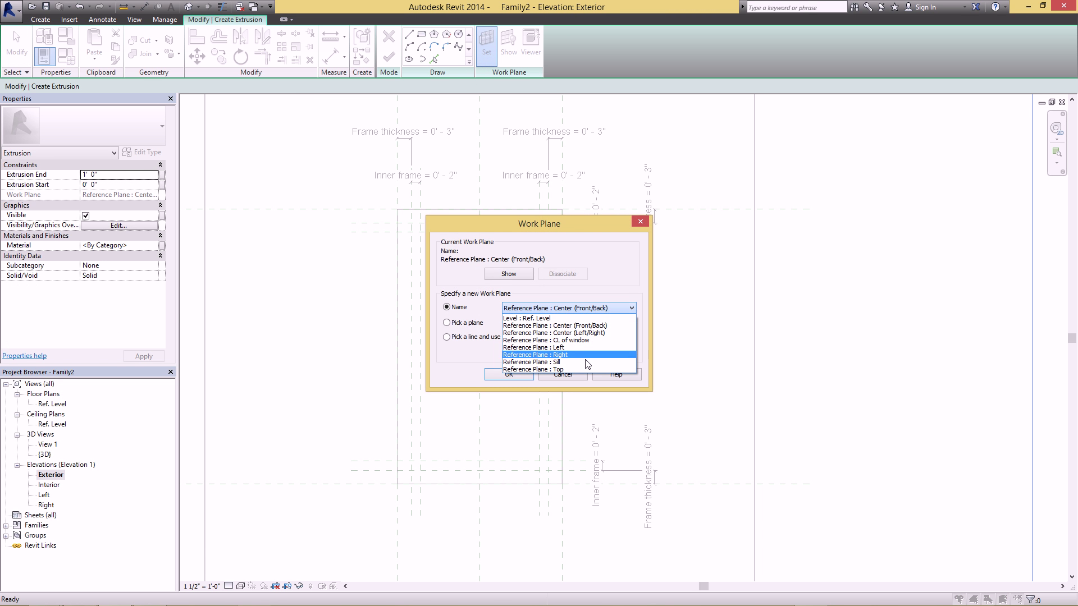
click(570, 351)
click(508, 375)
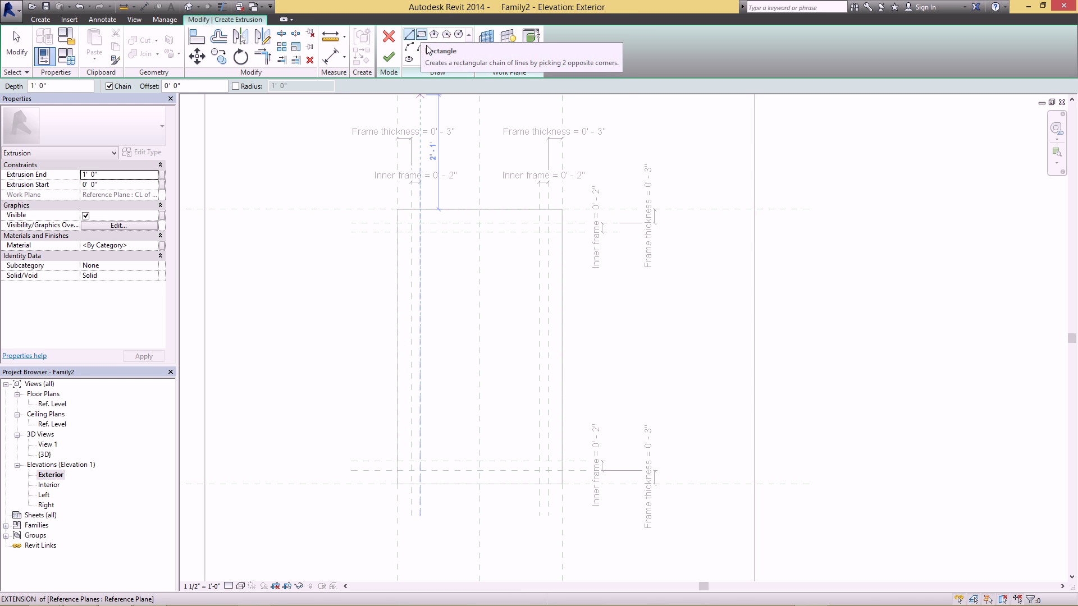
Create locked sketch lines on the four opening edge planes and the four frame thickness planes using Pick Lines.
click(435, 60)
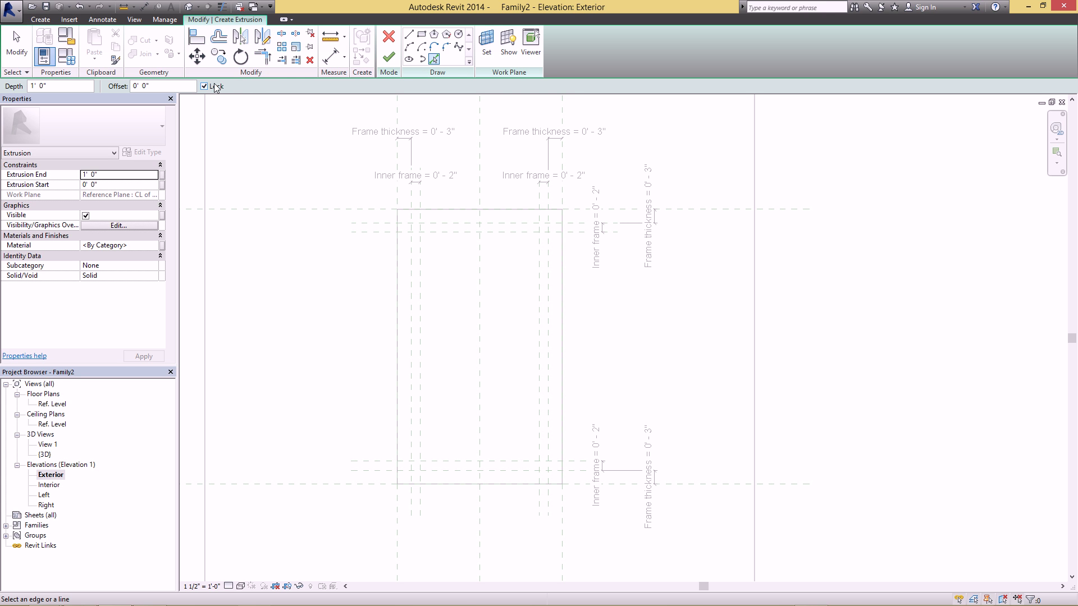
click(398, 198)
click(412, 200)
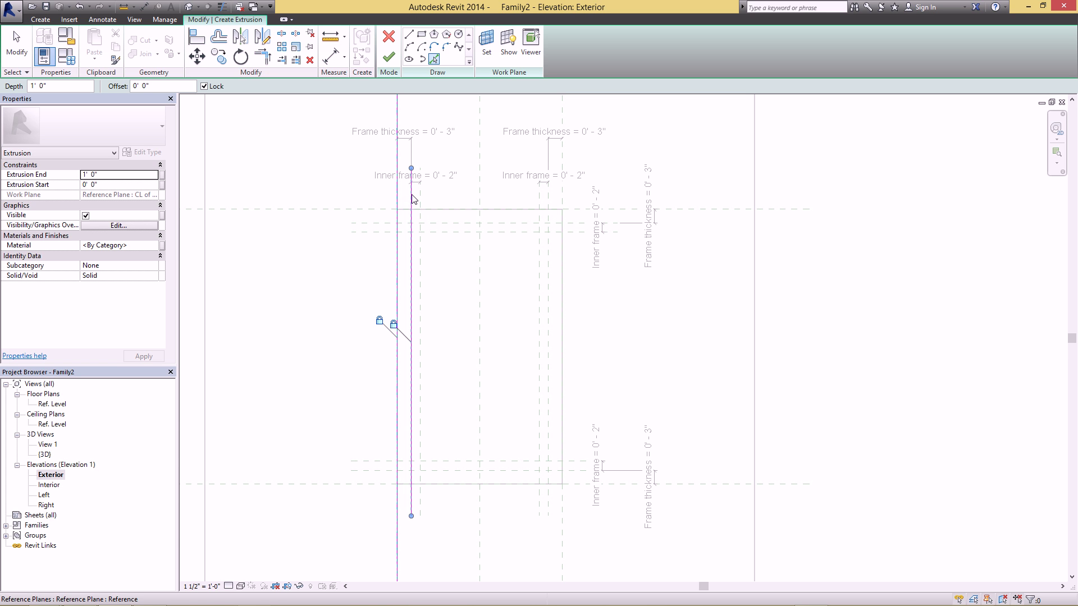
click(562, 203)
click(548, 202)
click(626, 211)
click(579, 225)
click(376, 483)
click(380, 472)
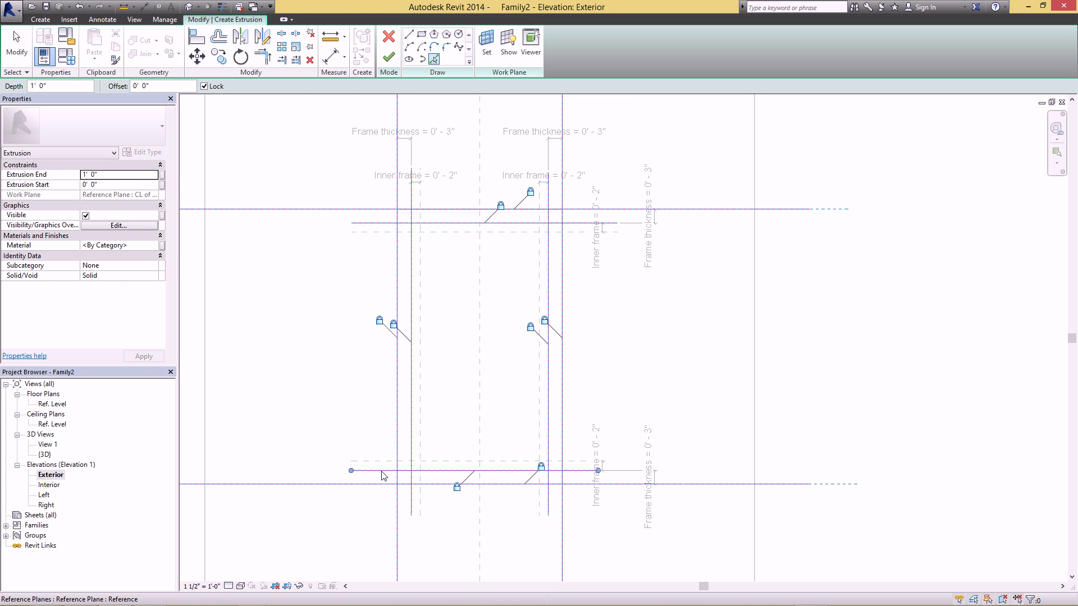
key(Escape)
key(Escape)
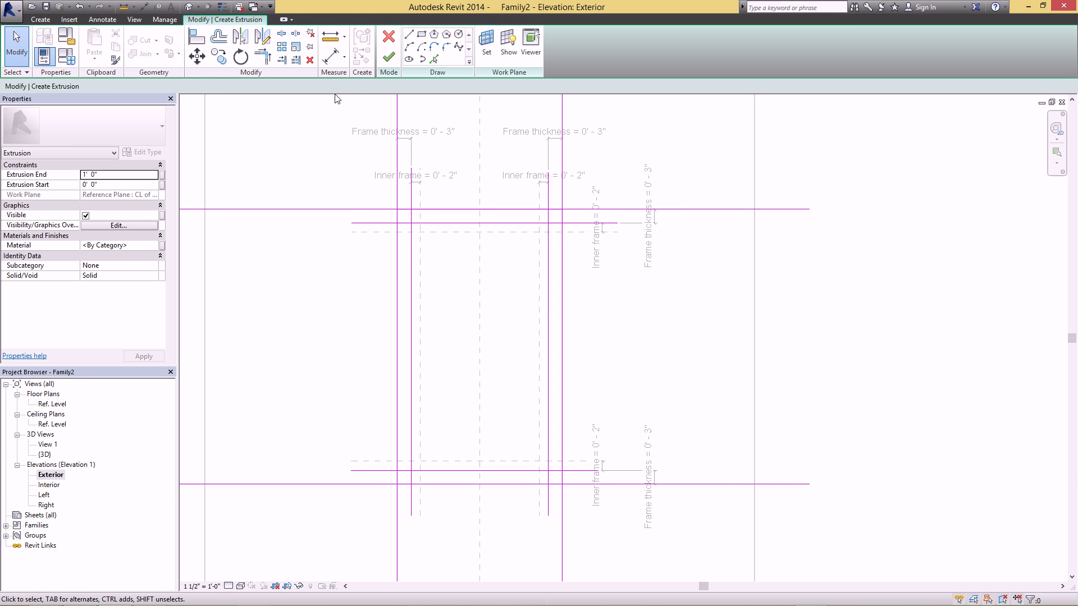
Trim the inner and outer sketch lines to corners at the upper left and upper right of the frame.
click(266, 56)
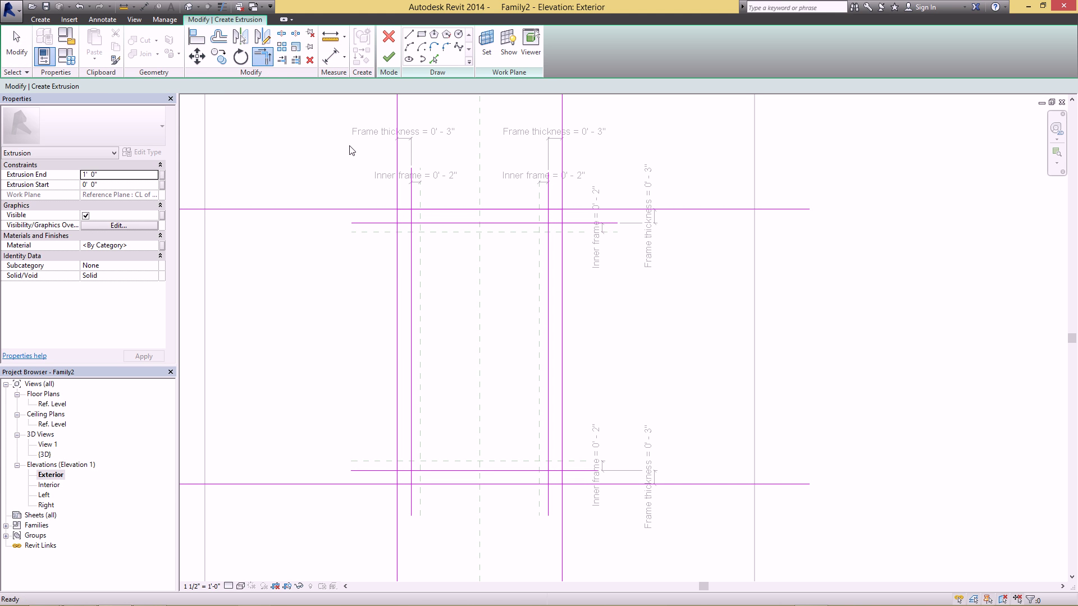
click(411, 235)
click(426, 223)
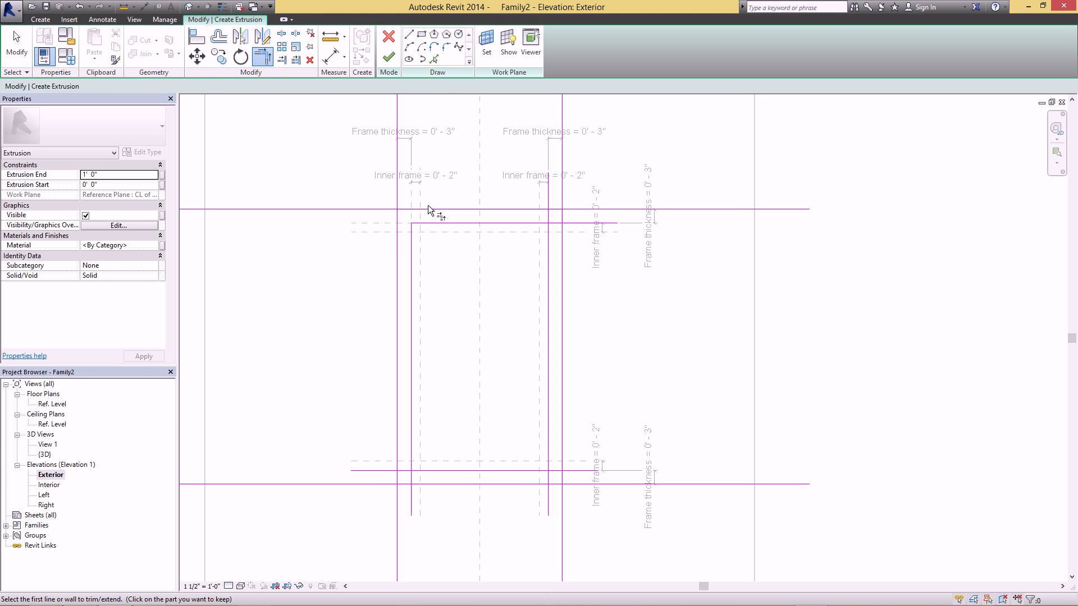
click(427, 210)
click(396, 241)
click(526, 222)
click(548, 235)
click(534, 209)
click(562, 253)
Trim the inner and outer sketch lines to corners at the lower right and lower left, closing both frame loops.
click(549, 441)
click(513, 471)
click(413, 443)
click(410, 482)
click(397, 464)
click(546, 481)
click(562, 454)
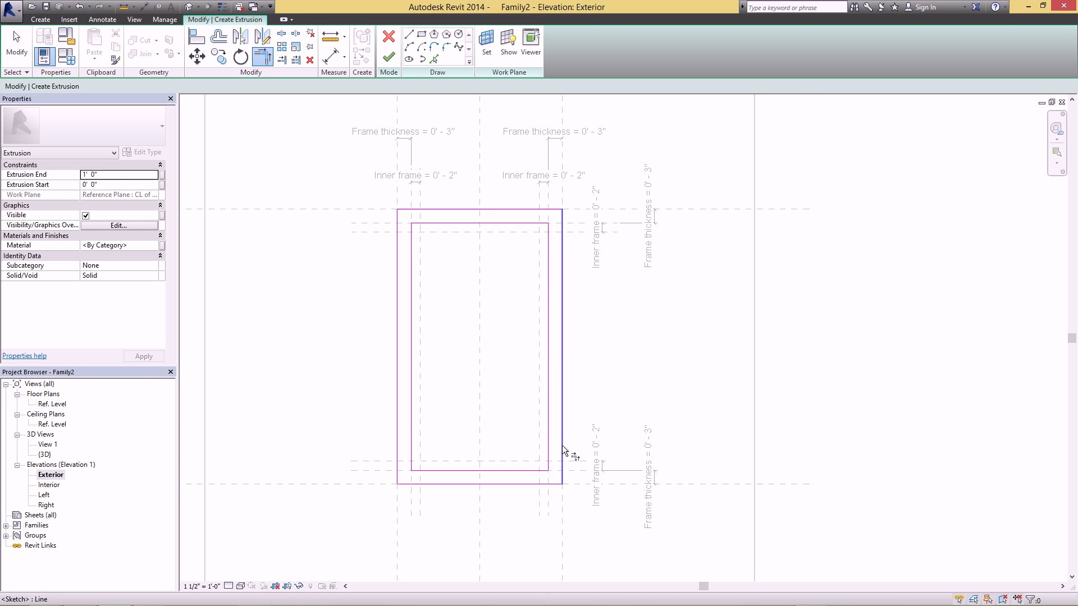
key(Escape)
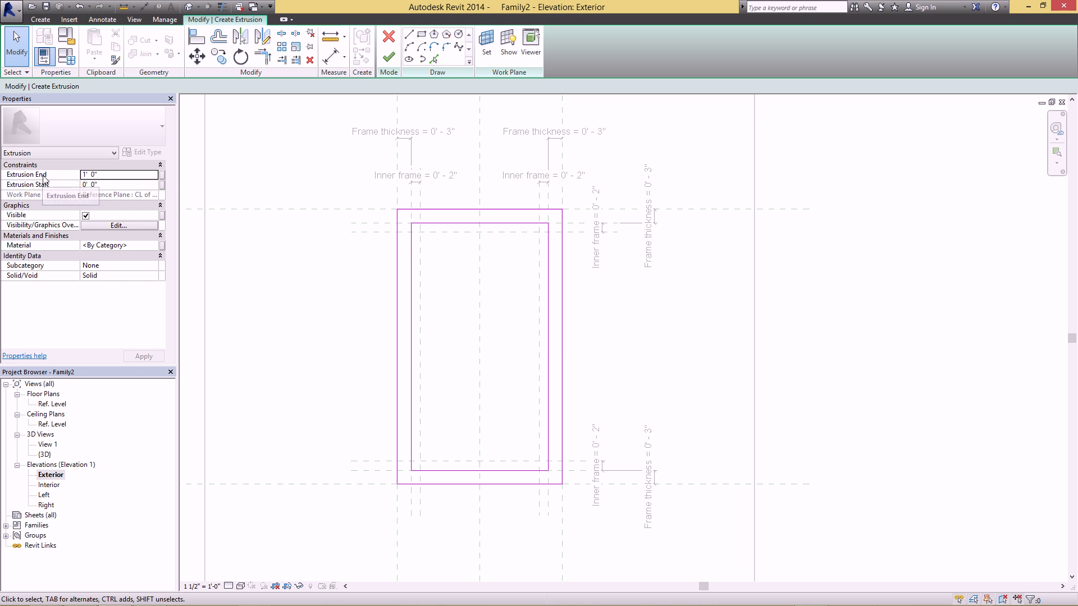
Set the frame extrusion's end to 2" and its start to -2", and finish the extrusion.
click(114, 175)
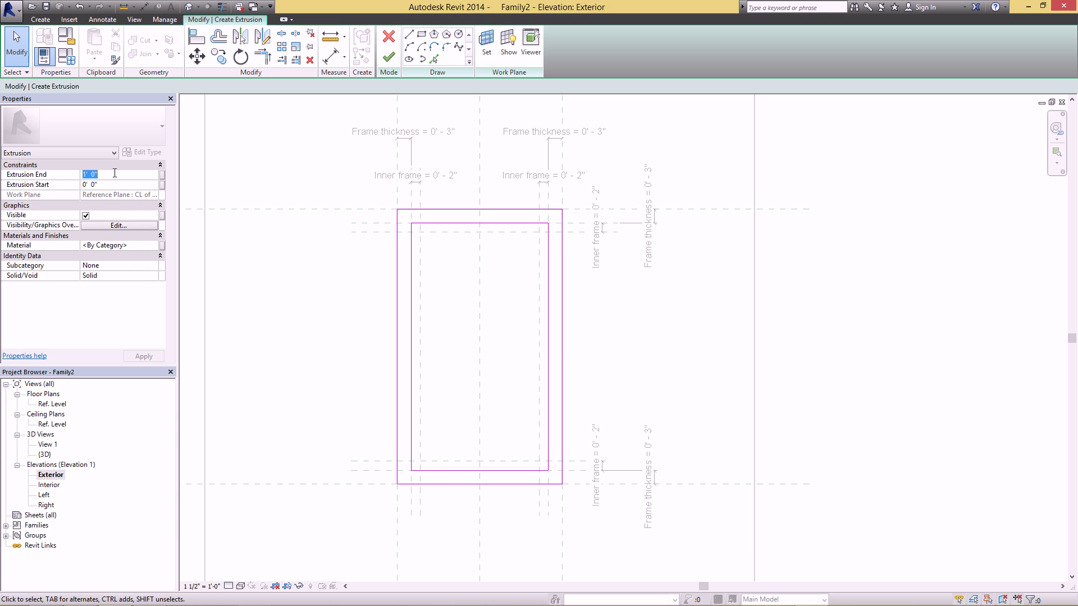
key(Tab)
click(104, 187)
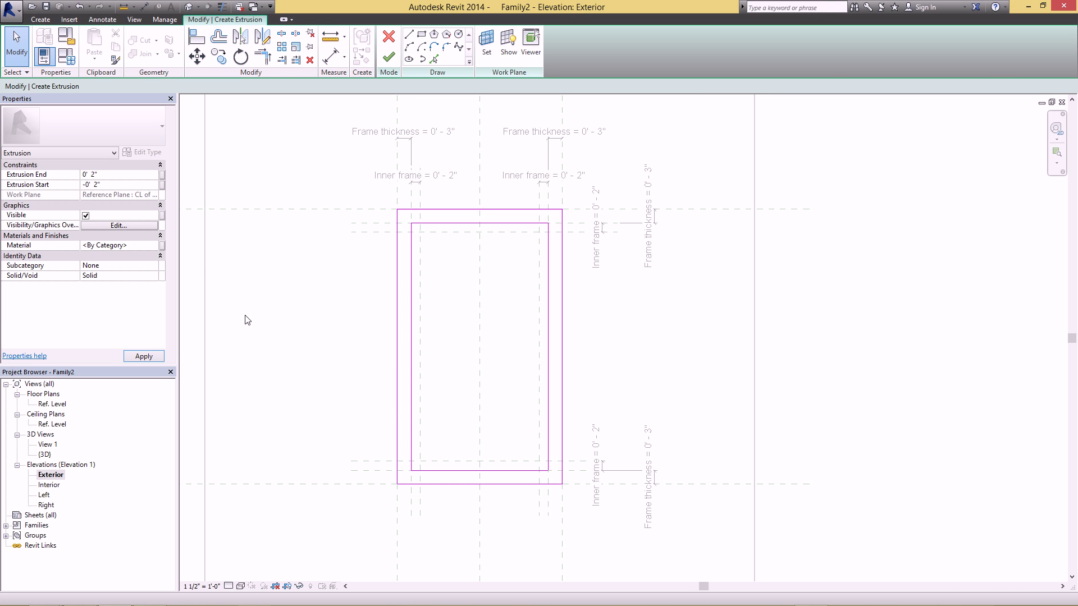
click(388, 57)
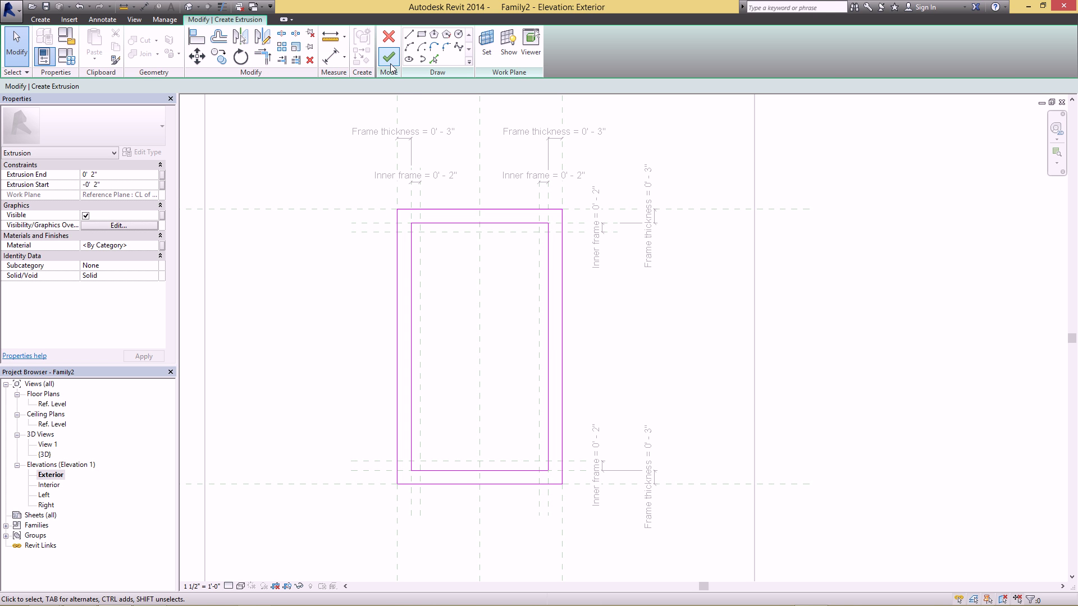
Show the frame in the default 3D view with a shaded visual style and 1/2" = 1'-0" scale, and inspect it from both sides of the wall.
click(189, 7)
click(240, 586)
click(260, 542)
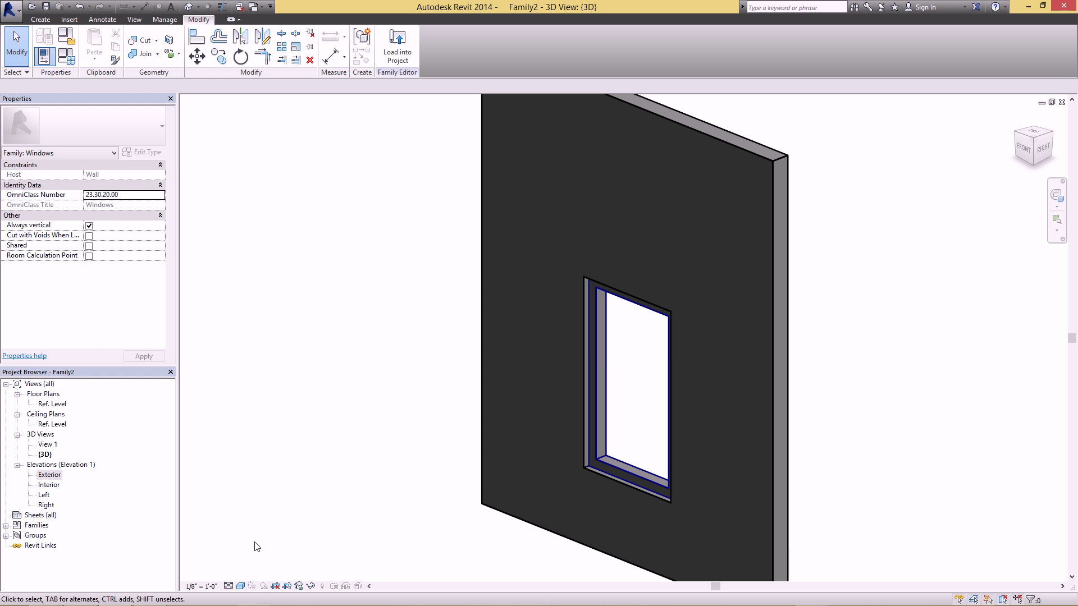
click(192, 585)
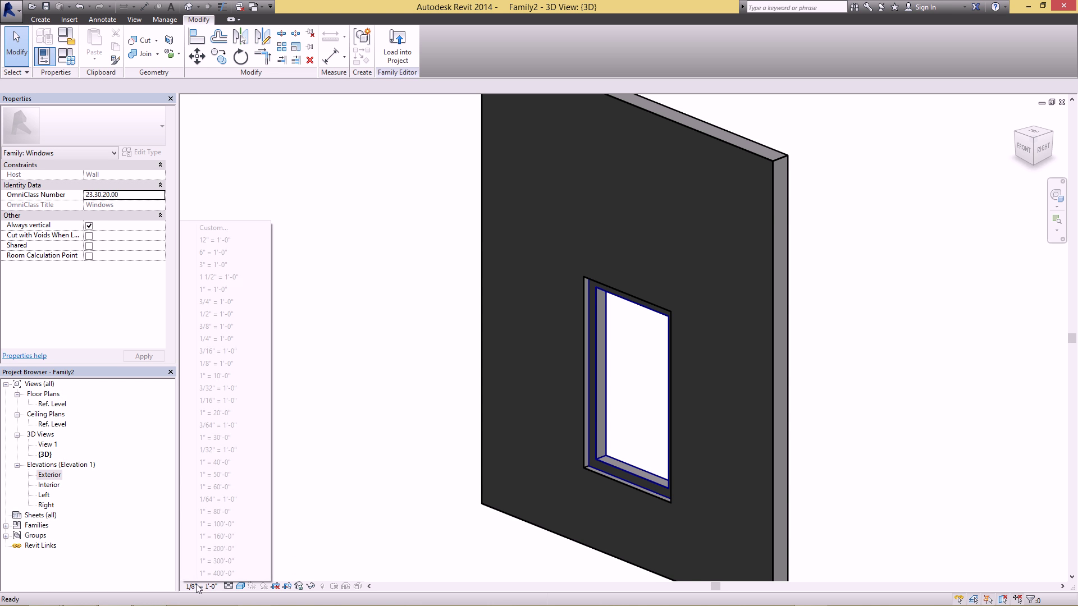
click(237, 315)
scroll(594, 393, up, 5)
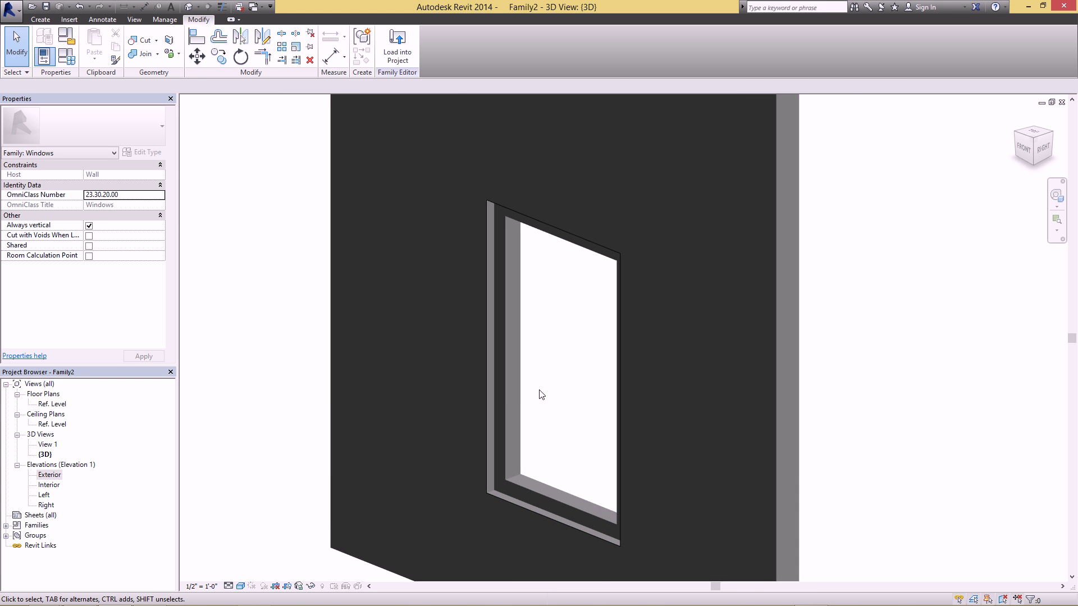
shift+middle_drag(544, 459, 595, 387)
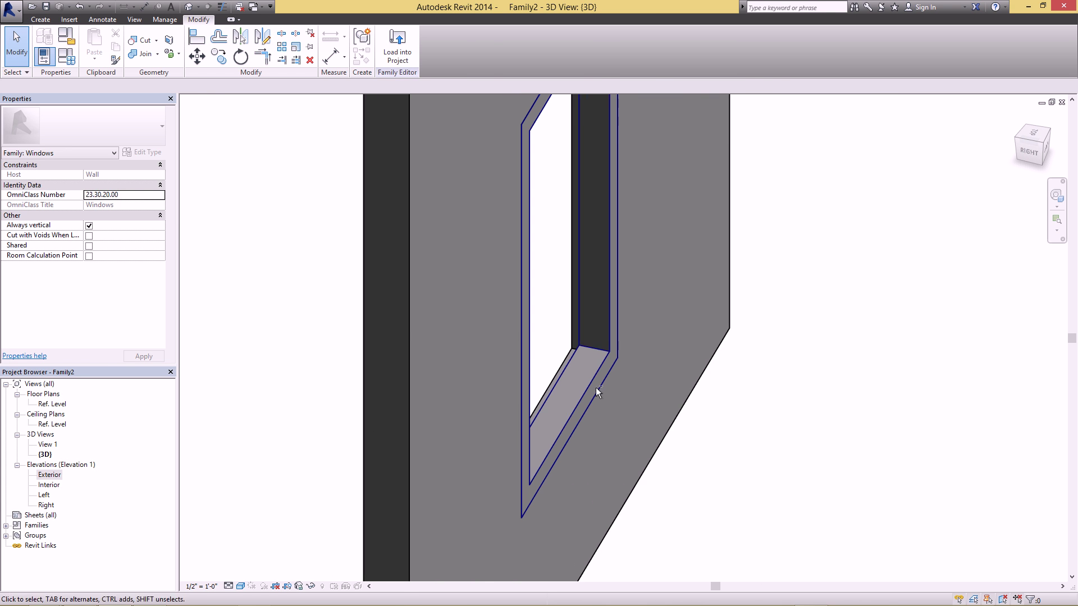
click(605, 355)
shift+middle_drag(402, 382, 447, 341)
key(Escape)
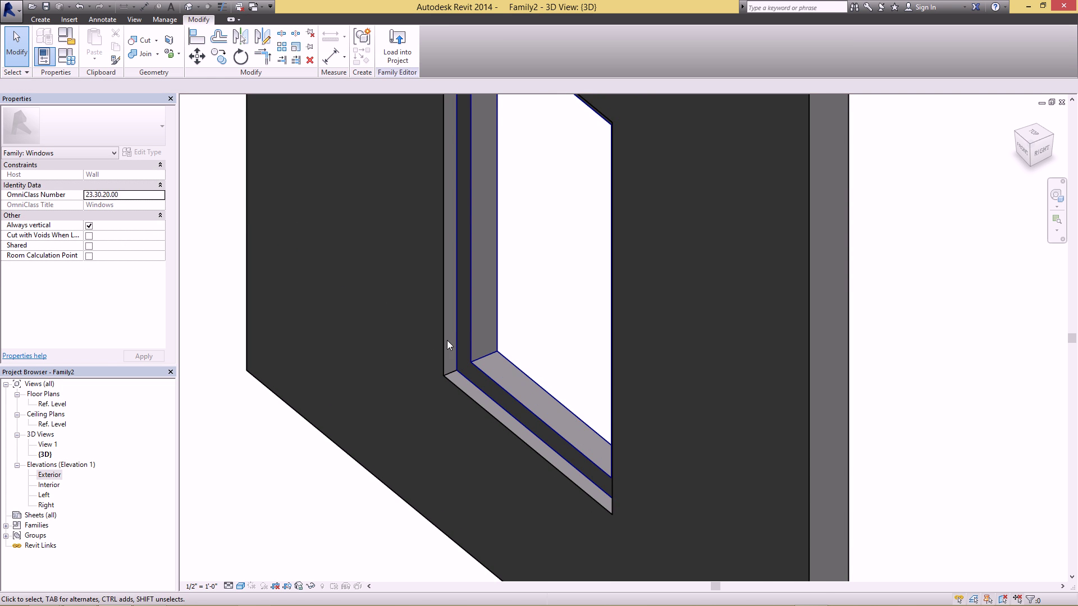
Open the Ref. Level floor plan and examine the frame extrusion's position relative to the CL of window reference plane.
double_click(51, 404)
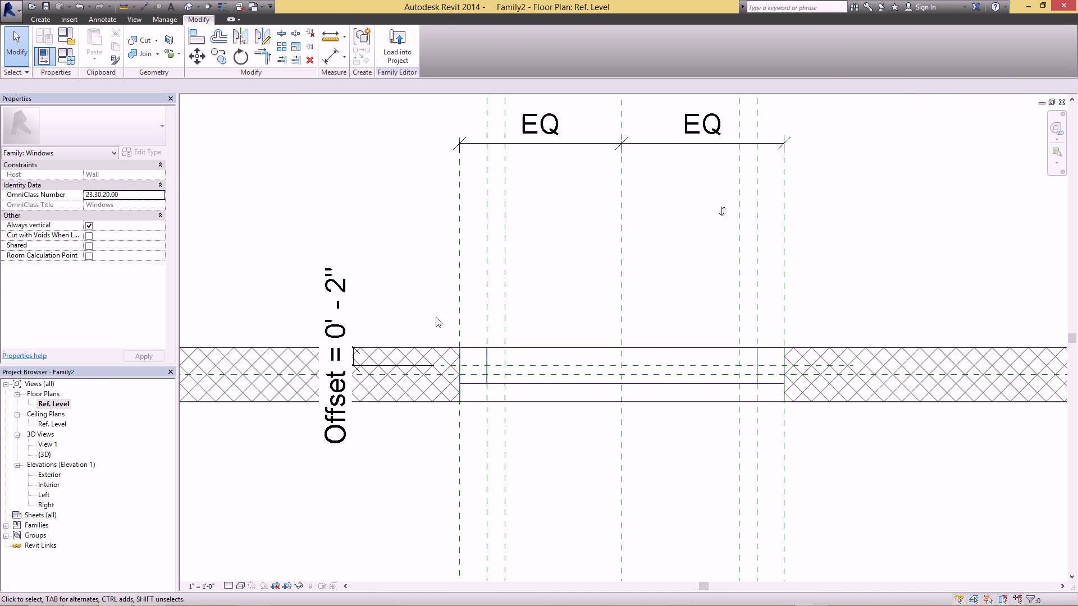
scroll(516, 360, up, 2)
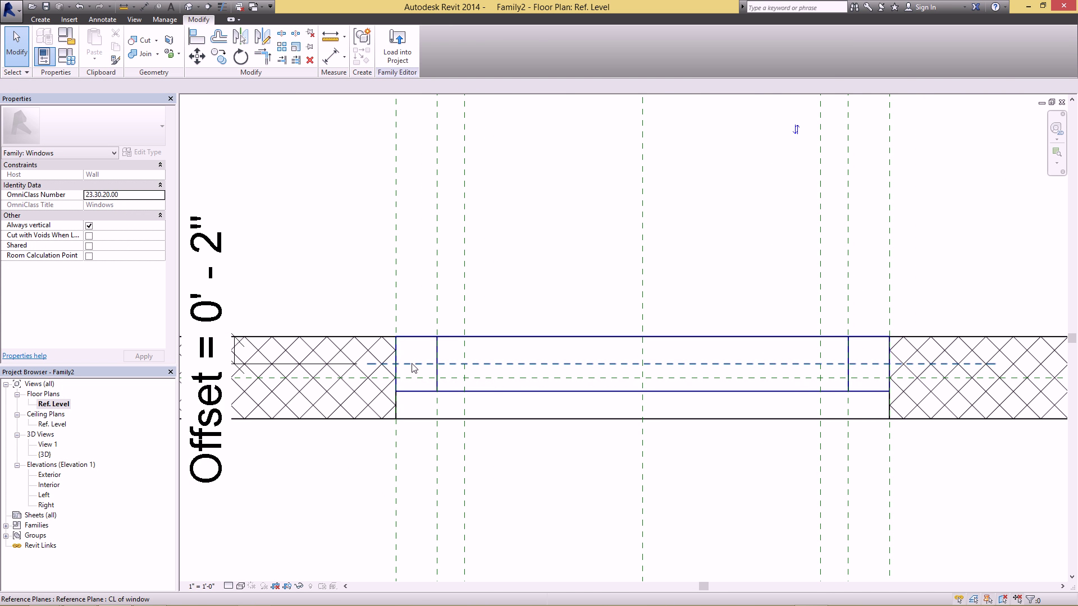
click(424, 365)
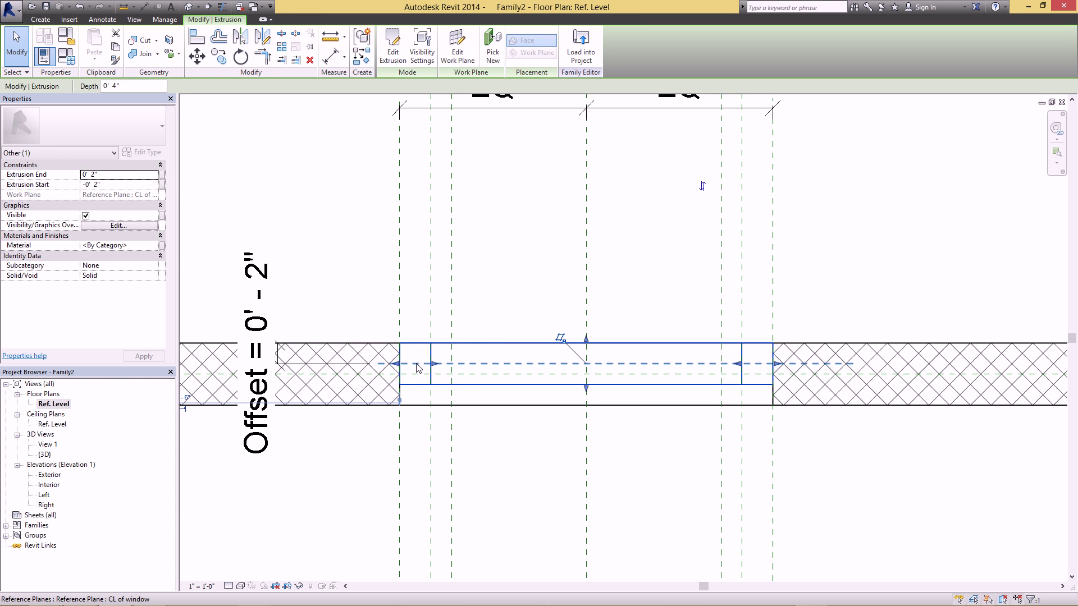
click(417, 366)
scroll(416, 365, up, 2)
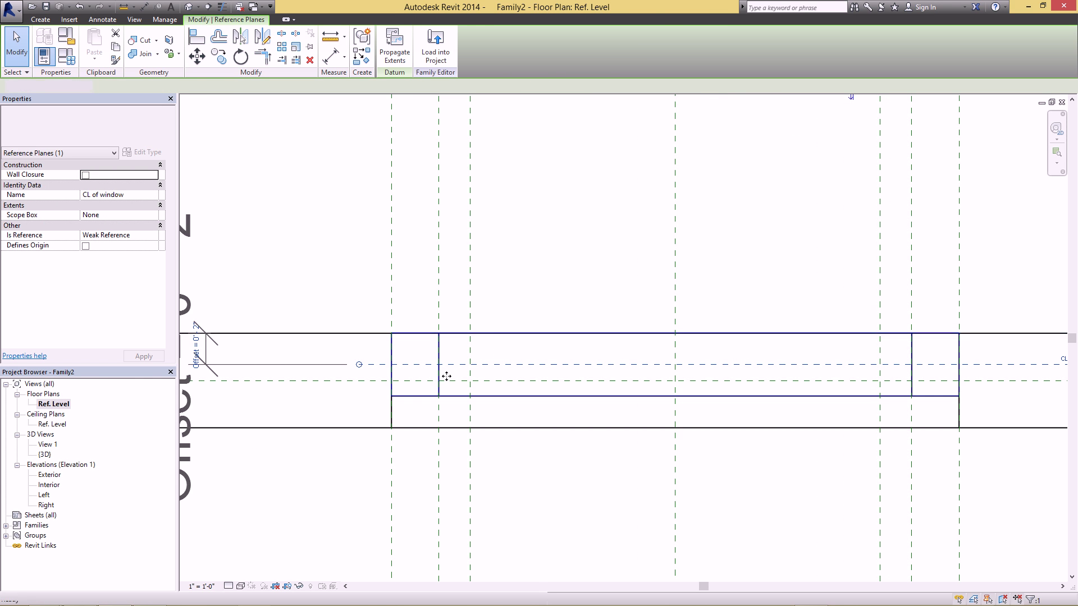
key(Escape)
scroll(446, 376, down, 4)
Set the Offset dimension of the window centerline plane to 3 1/2" and check the frame's position within the wall.
click(303, 322)
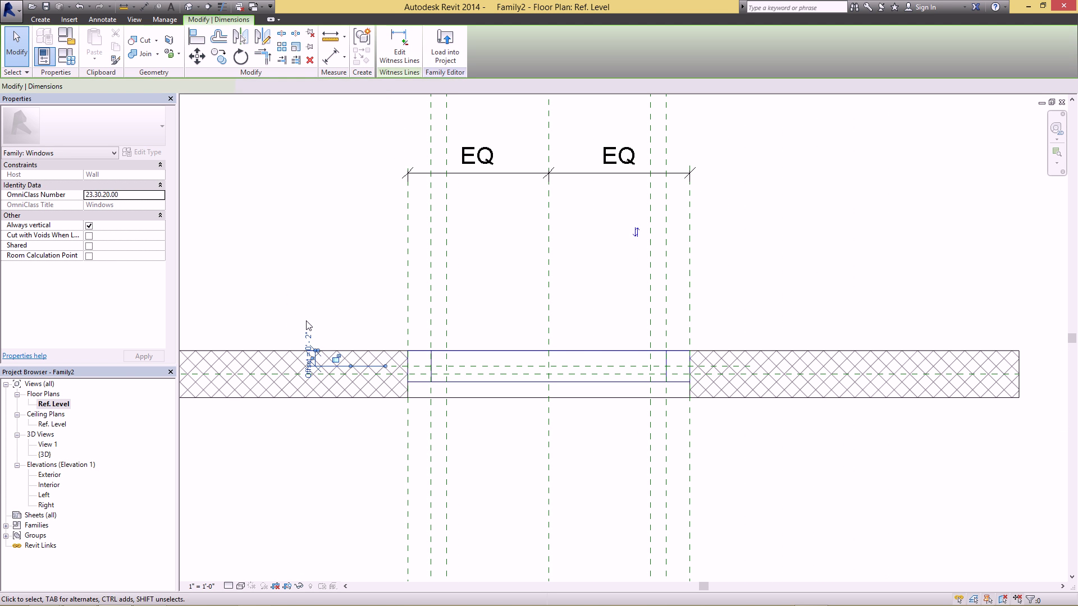
click(309, 341)
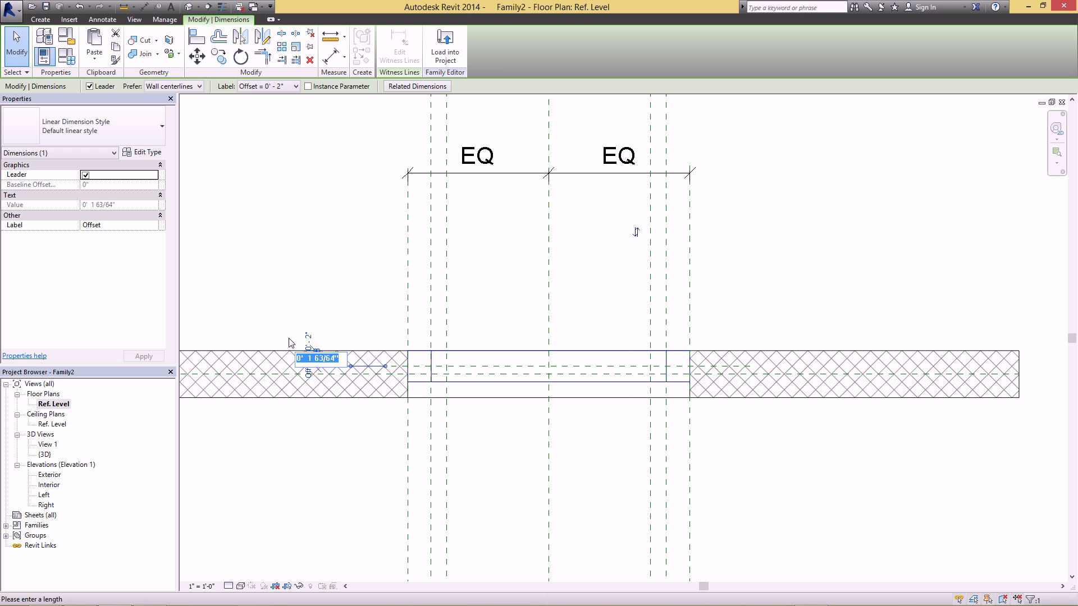
text(1.5")
key(Return)
key(Escape)
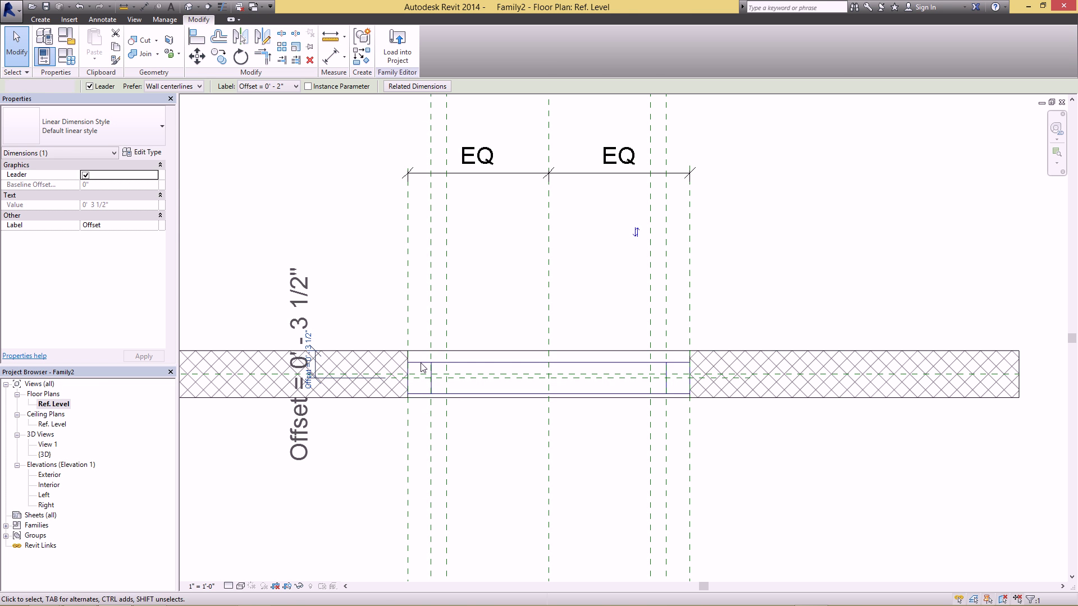
scroll(418, 369, up, 3)
scroll(414, 370, down, 1)
middle_drag(415, 319, 484, 344)
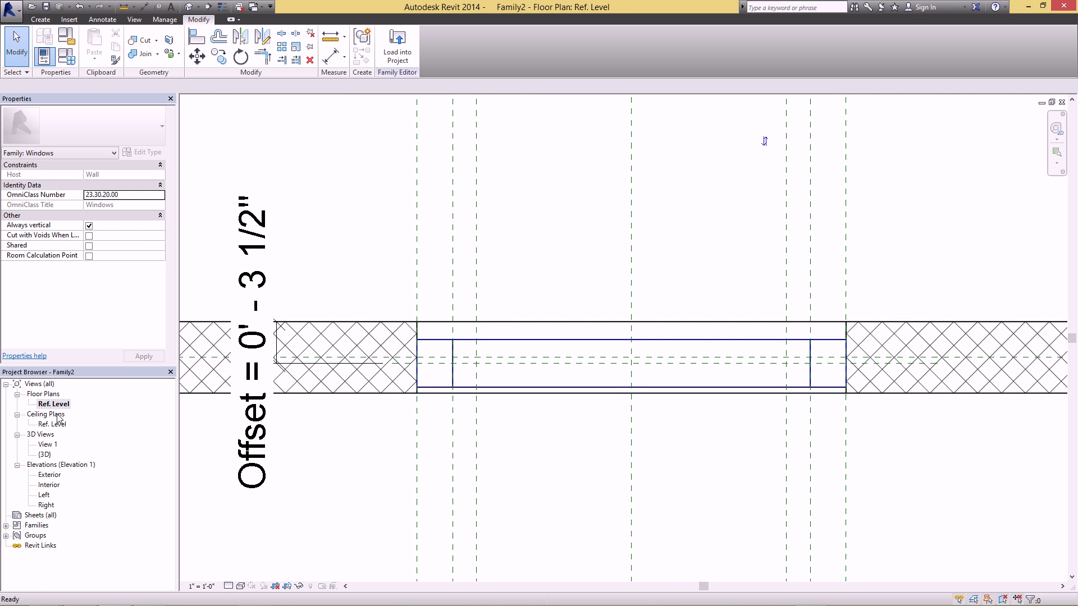
In the Exterior elevation, start a new extrusion and create locked sketch lines on the left and upper frame thickness and inner frame planes.
double_click(50, 475)
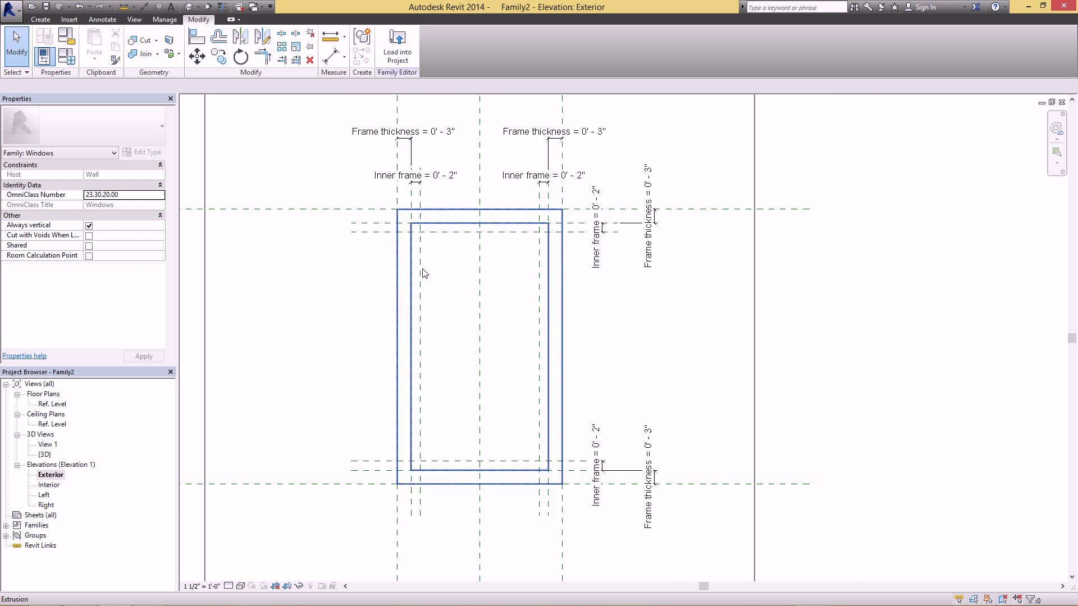
middle_drag(460, 244, 379, 252)
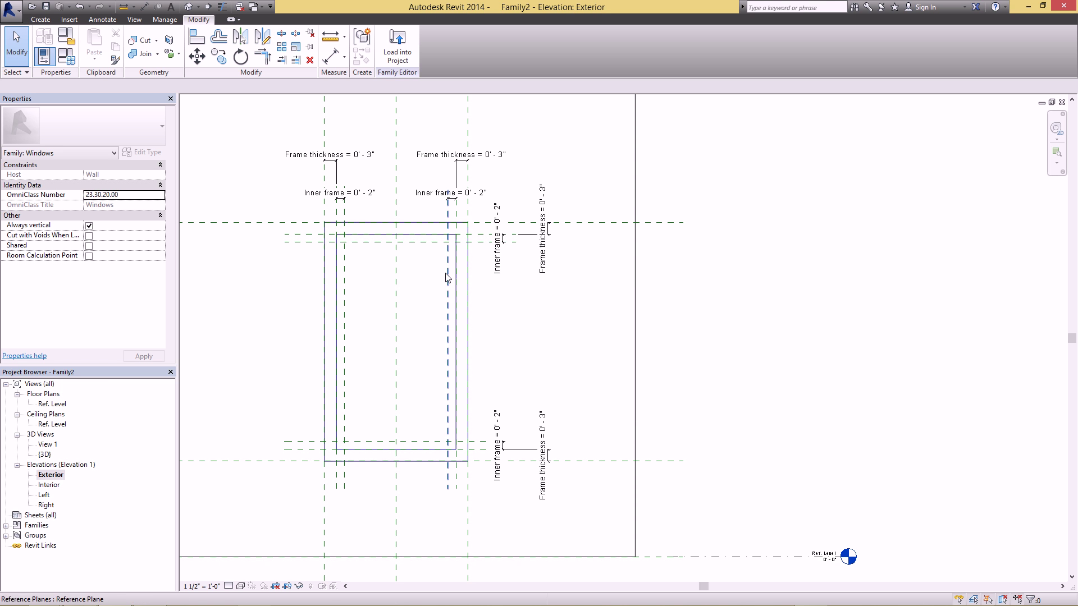
click(50, 20)
click(96, 44)
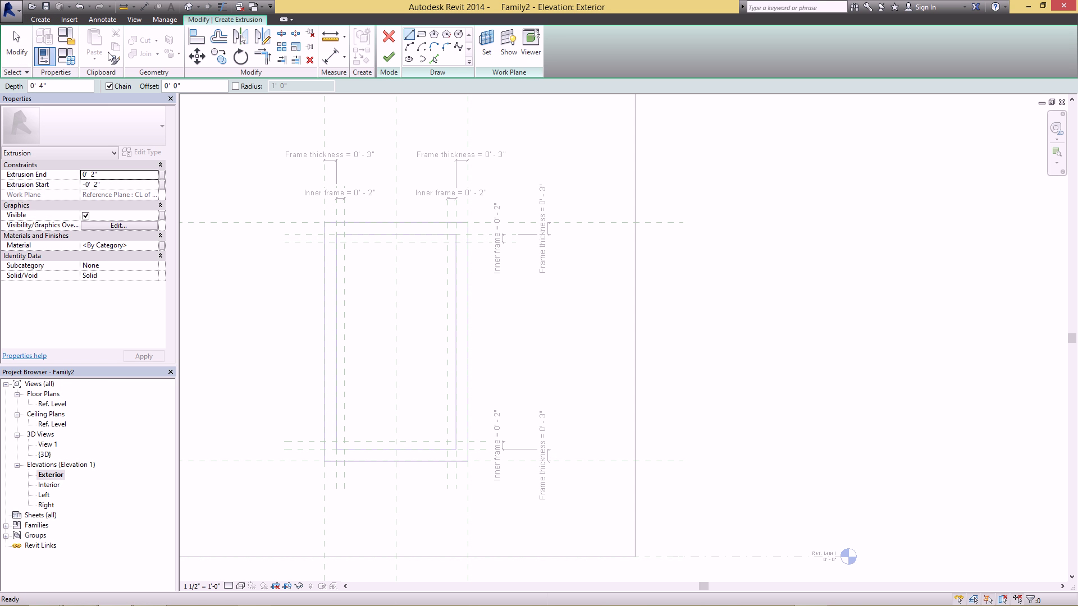
click(434, 60)
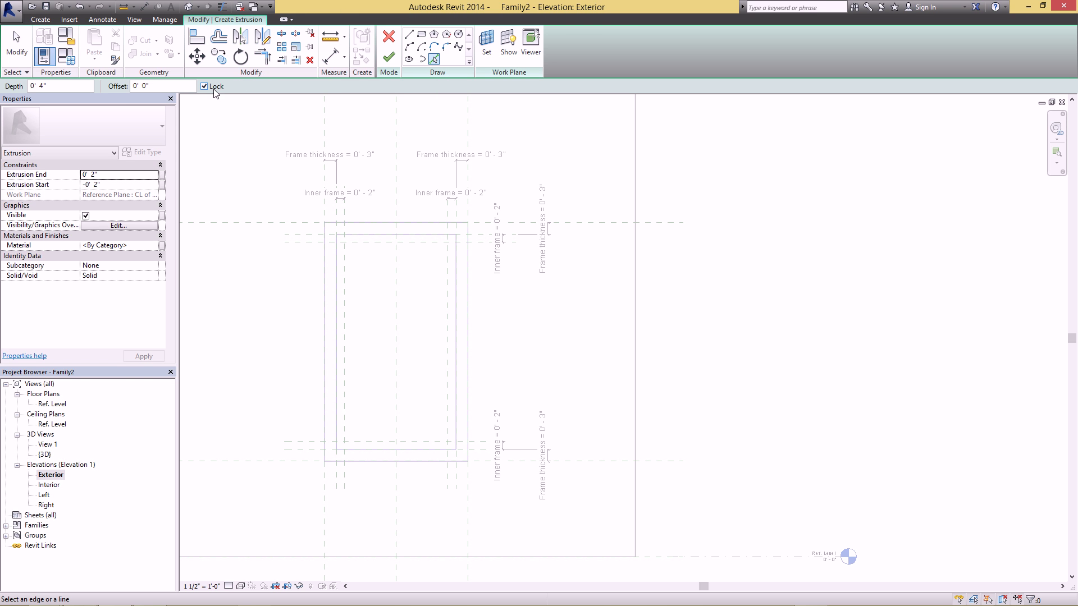
scroll(344, 198, up, 1)
click(337, 214)
click(344, 219)
click(303, 249)
click(393, 240)
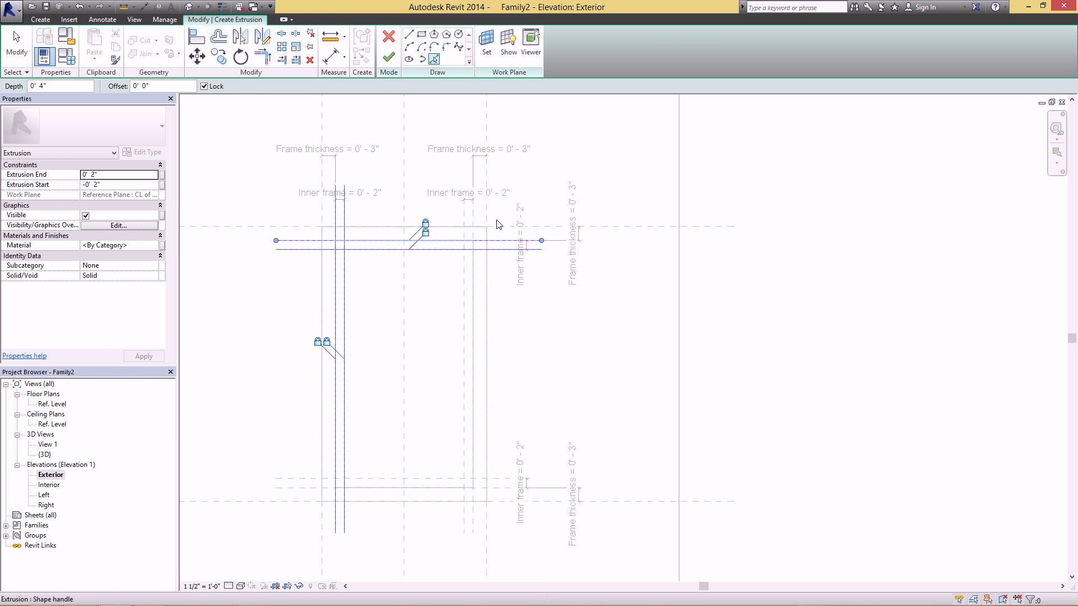
Create locked sketch lines on the right and lower frame thickness and inner frame planes.
click(473, 221)
click(464, 230)
click(305, 488)
click(304, 479)
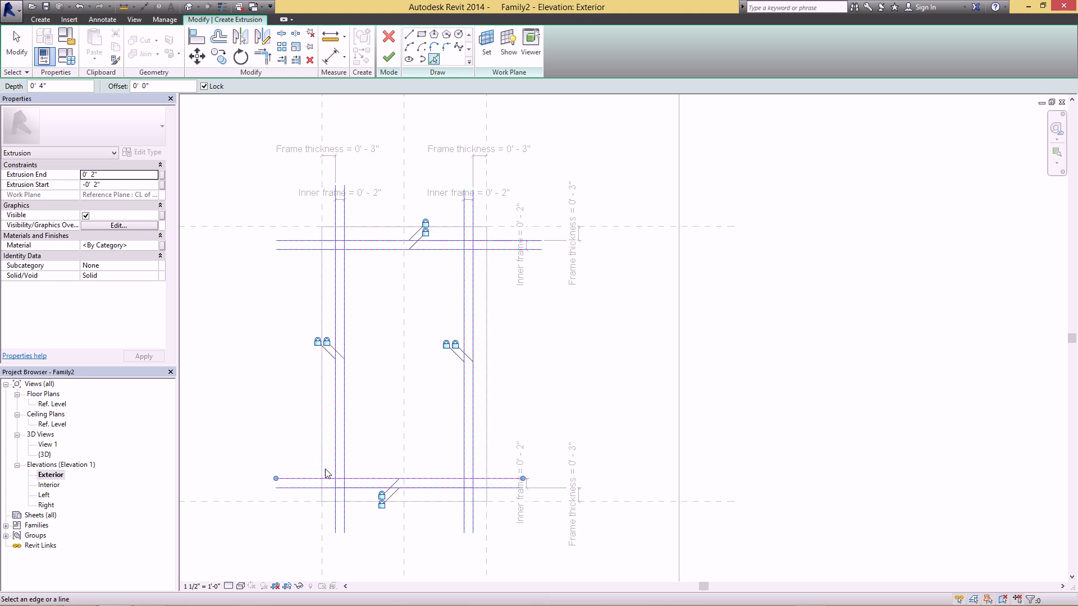
Trim the inner and outer sketch lines to corners at the upper left and upper right of the inner frame.
click(262, 56)
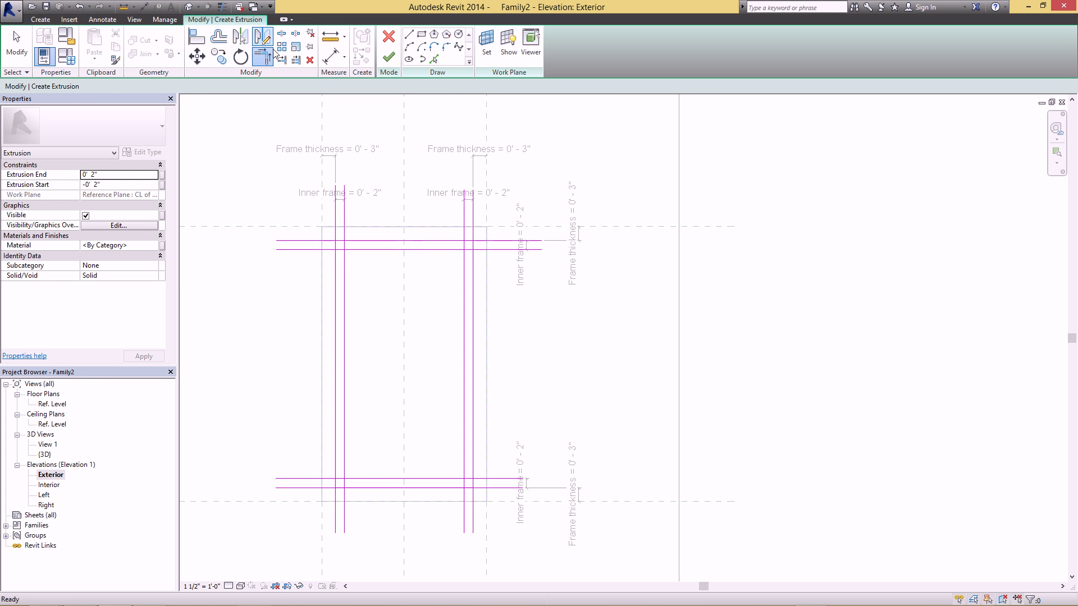
click(346, 259)
click(356, 249)
click(336, 270)
click(359, 241)
click(431, 249)
click(466, 273)
click(456, 240)
click(469, 343)
Trim the inner and outer sketch lines to corners at the lower left and lower right, closing both inner frame loops.
click(466, 350)
click(359, 478)
click(360, 479)
click(344, 459)
click(335, 461)
click(354, 489)
click(359, 490)
click(475, 440)
key(Escape)
key(Escape)
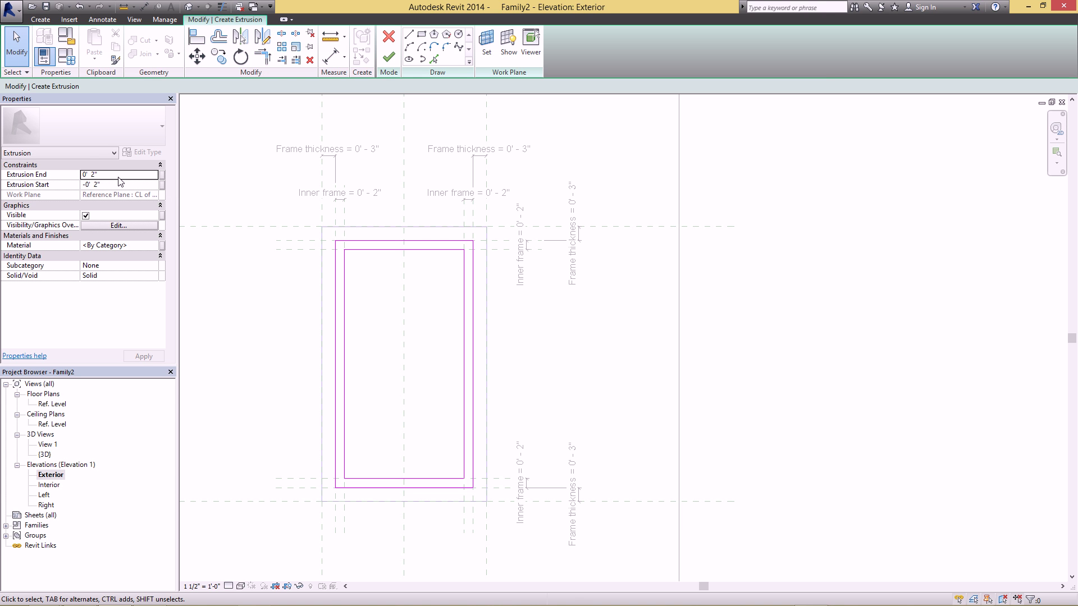
Set the inner frame extrusion's end to 1 1/2" and start to -1 1/2", finish it, and open the default 3D view.
click(118, 178)
text(1.5)
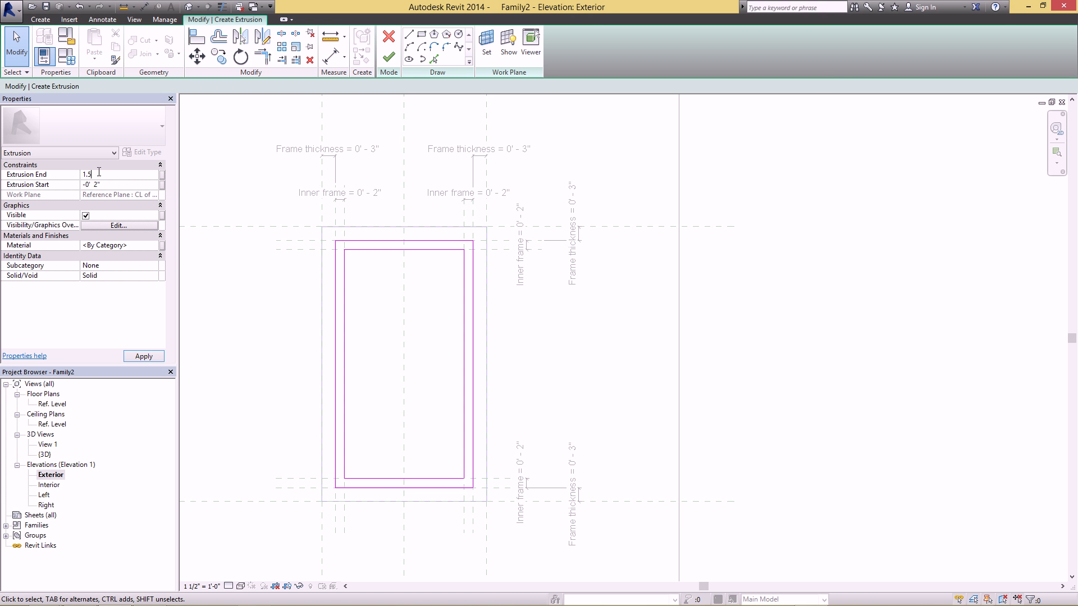
click(137, 186)
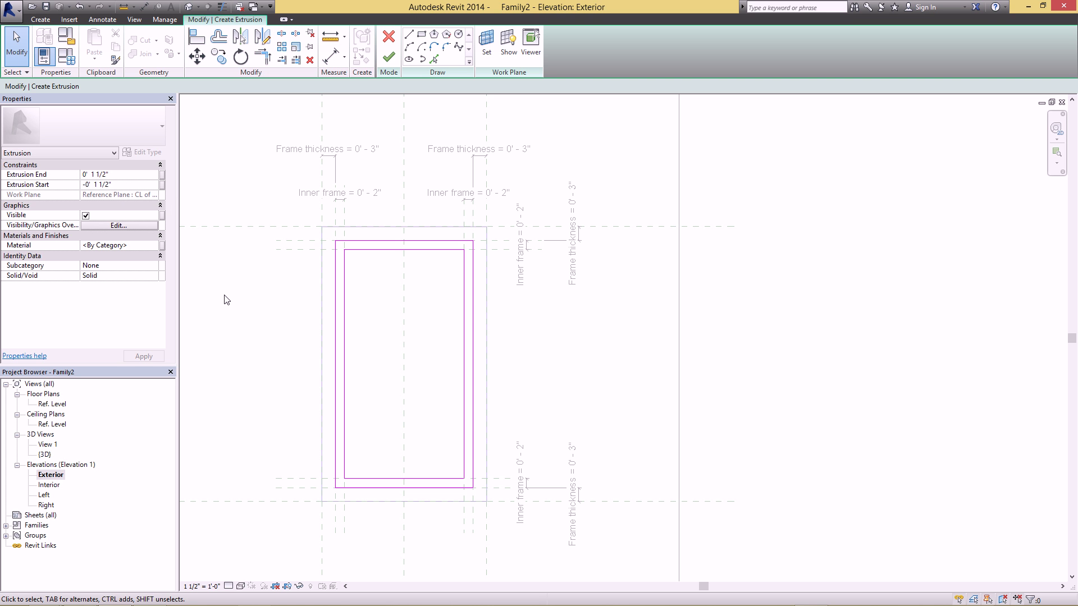
click(389, 57)
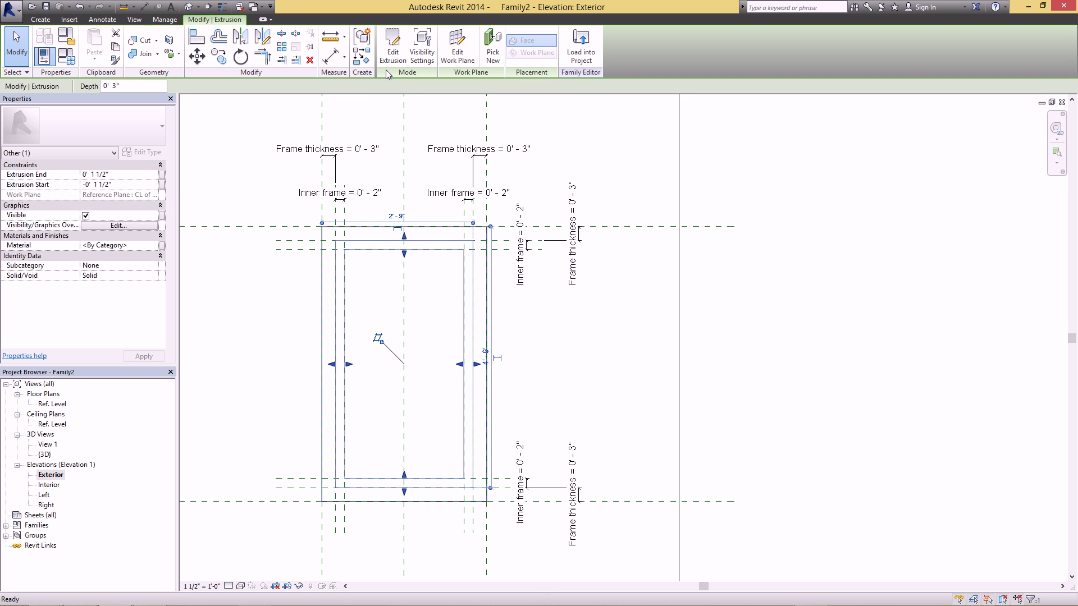
click(189, 6)
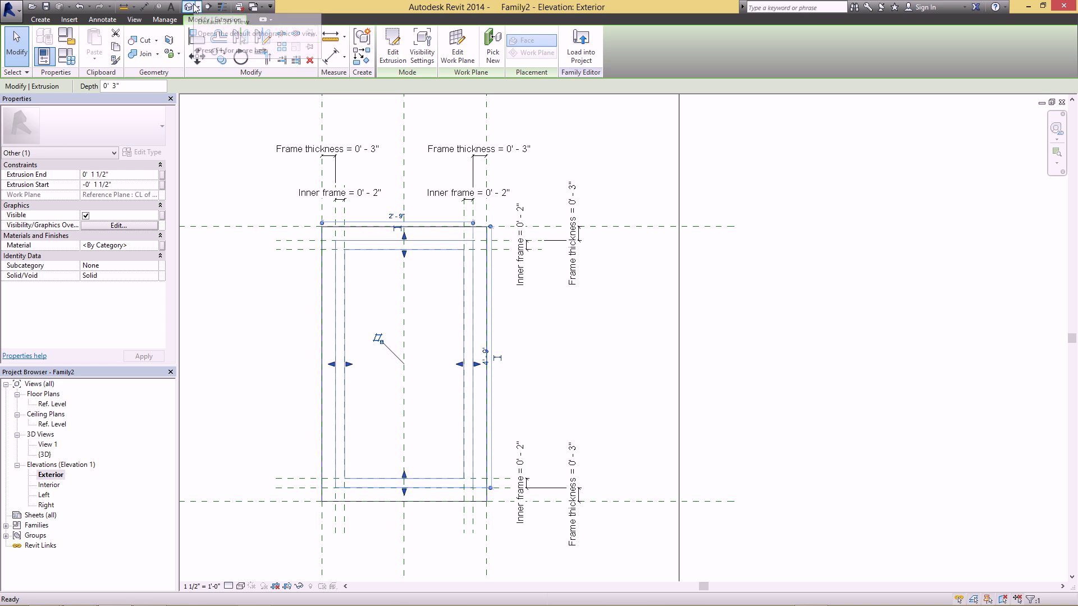
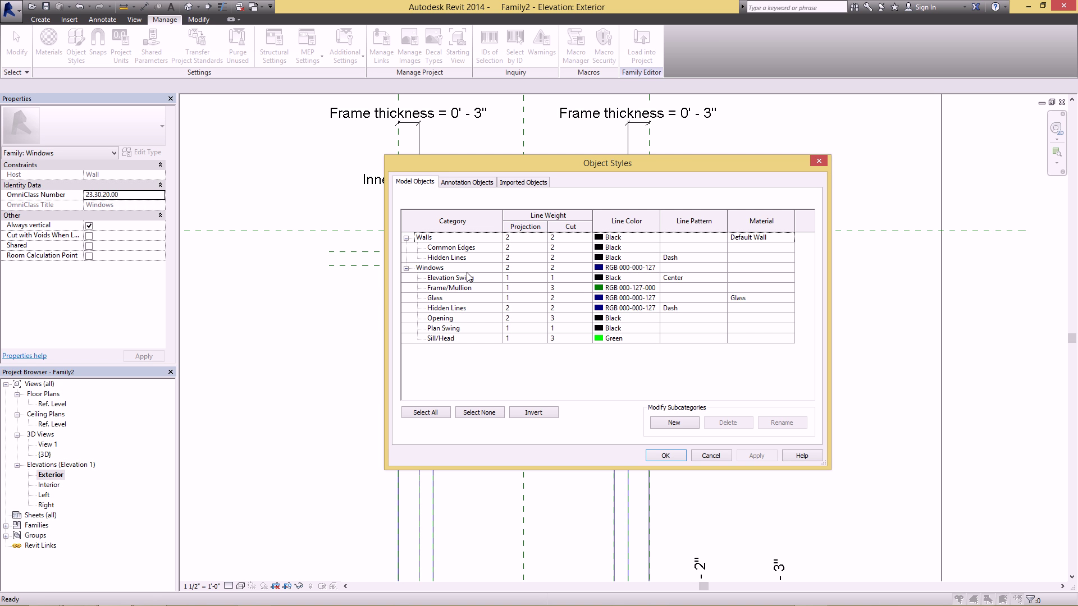
click(668, 424)
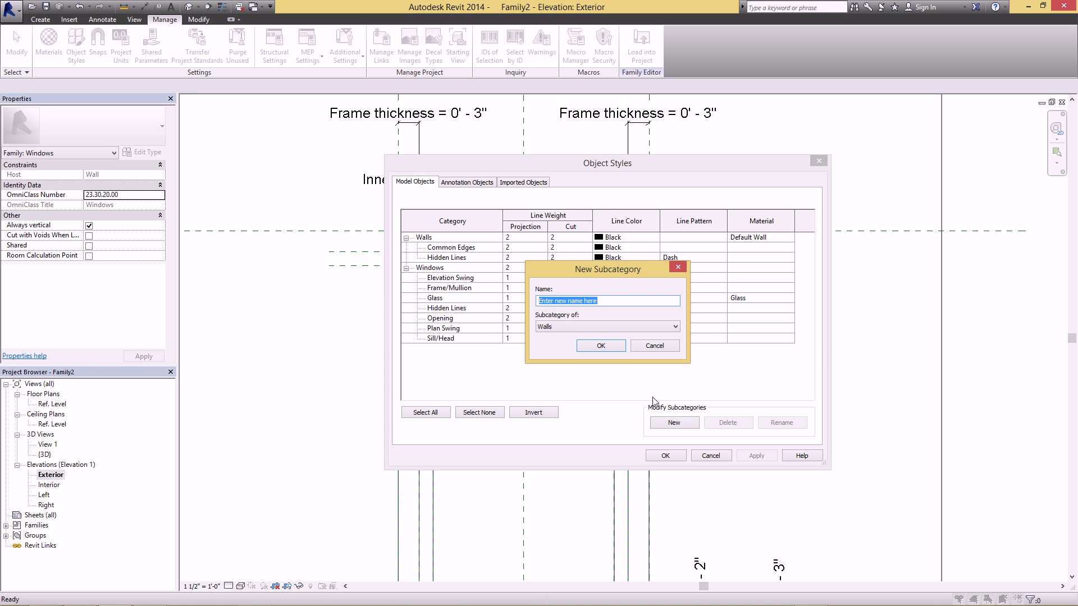
text(Frame - 2)
click(601, 346)
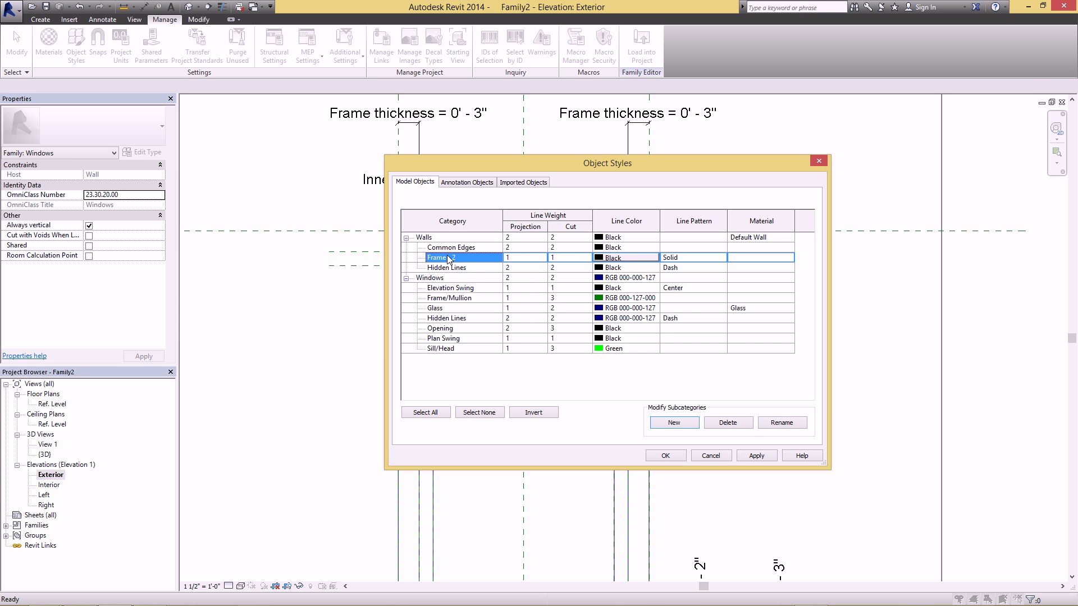
click(746, 427)
click(574, 317)
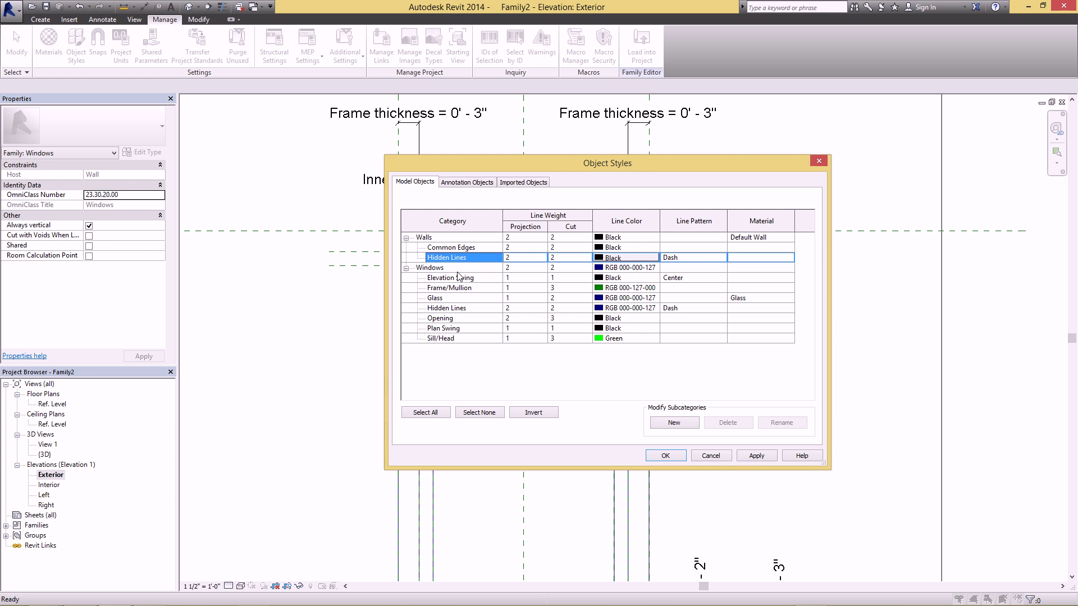
Create a new object-style subcategory of Windows named "Frame - 2".
click(459, 272)
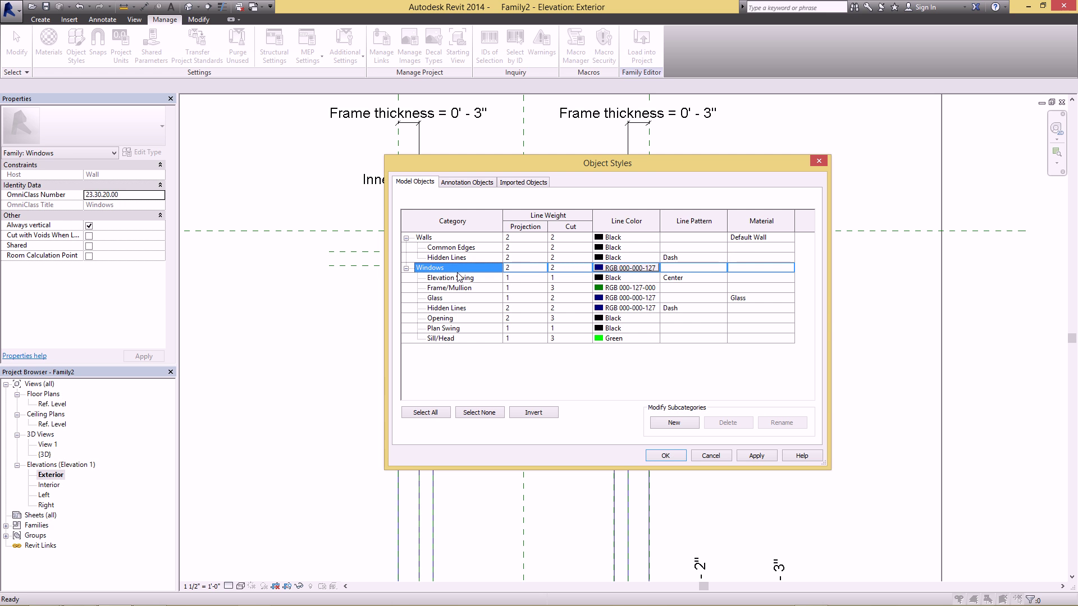
click(674, 423)
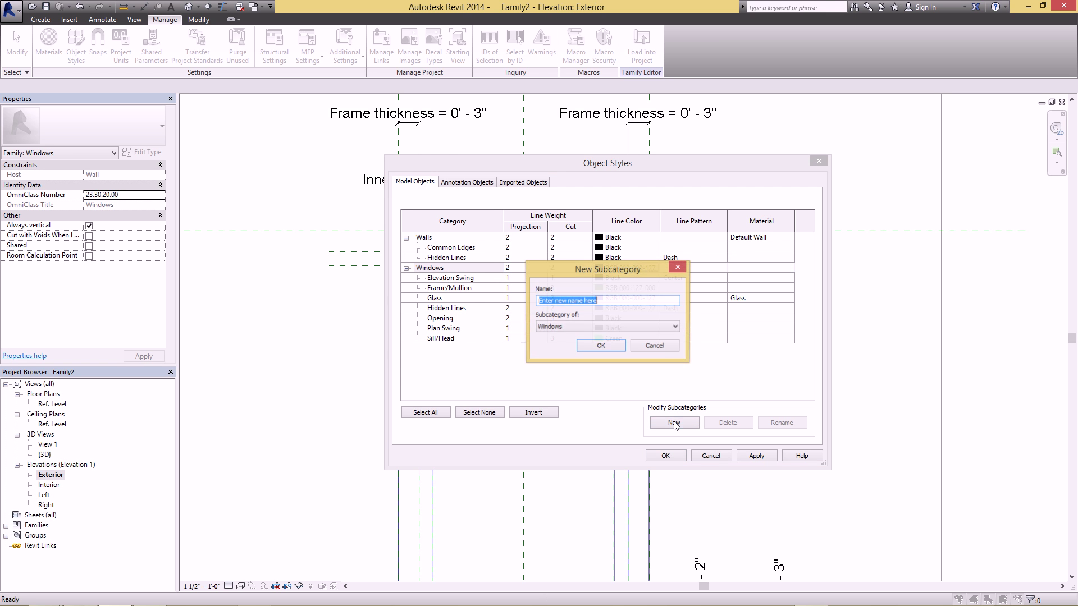
click(567, 327)
click(608, 324)
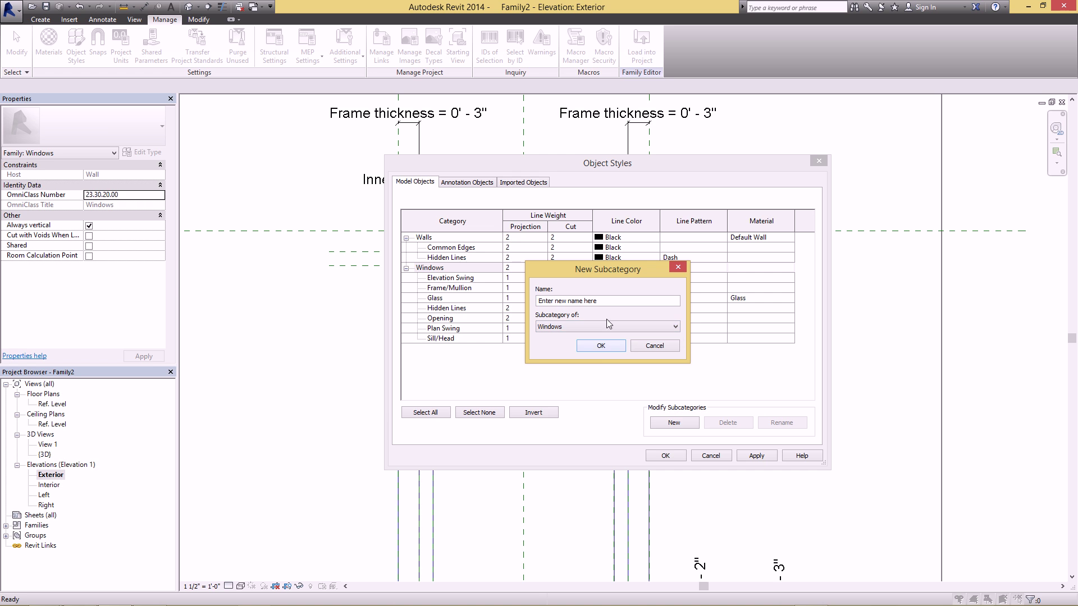
drag(600, 301, 522, 298)
text(F)
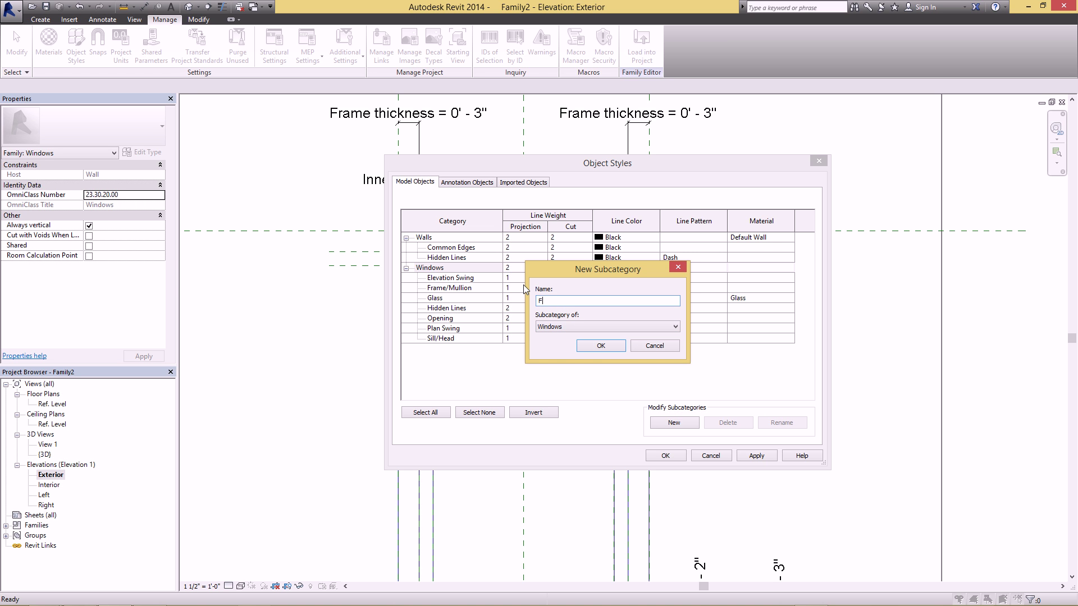
text(rame - 2)
key(Return)
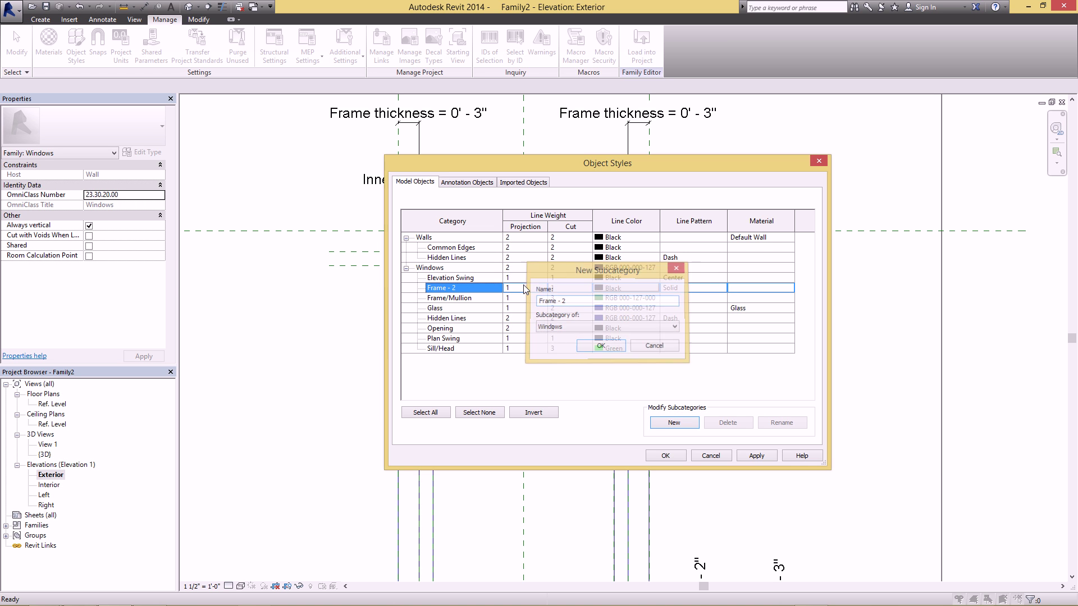
Add another Windows subcategory named "Frame - 1".
click(677, 426)
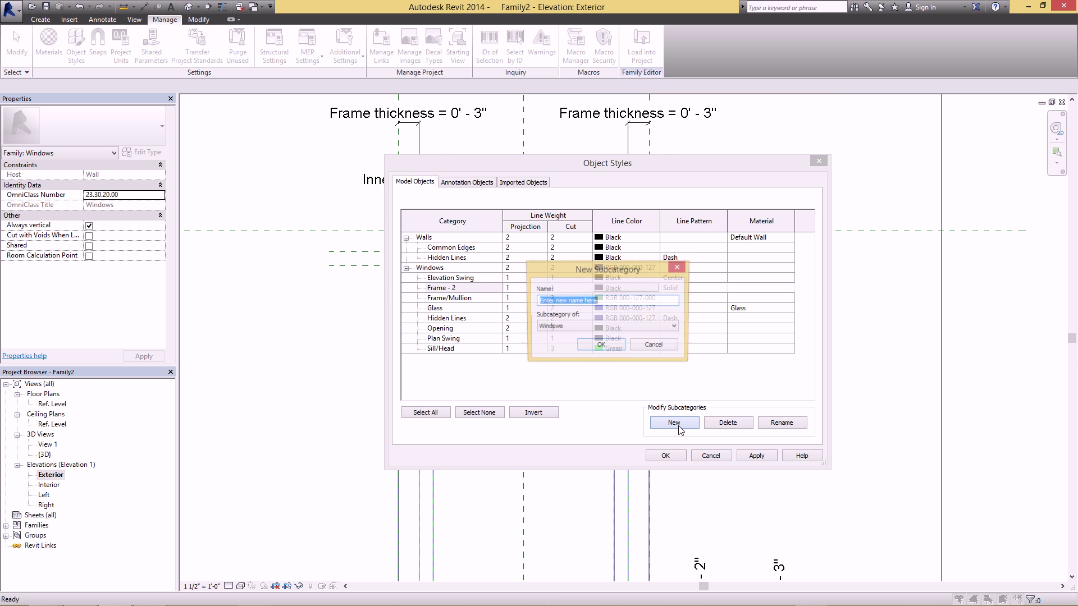
text(Frame - 1)
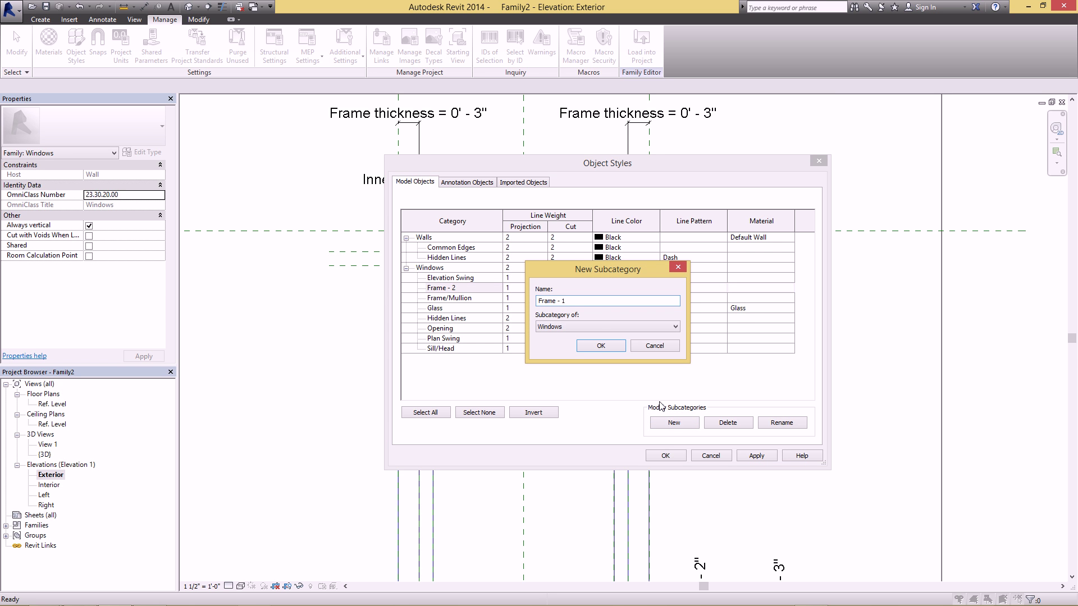
key(Return)
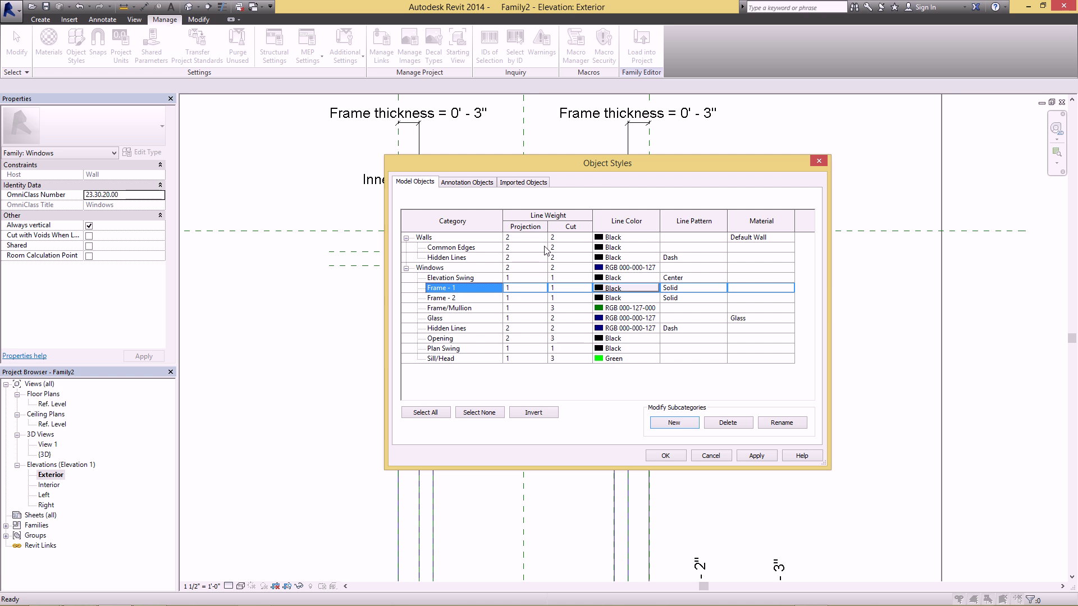
Set the projection line weight of Frame - 2 to 2 and accept the object styles.
click(530, 301)
click(512, 299)
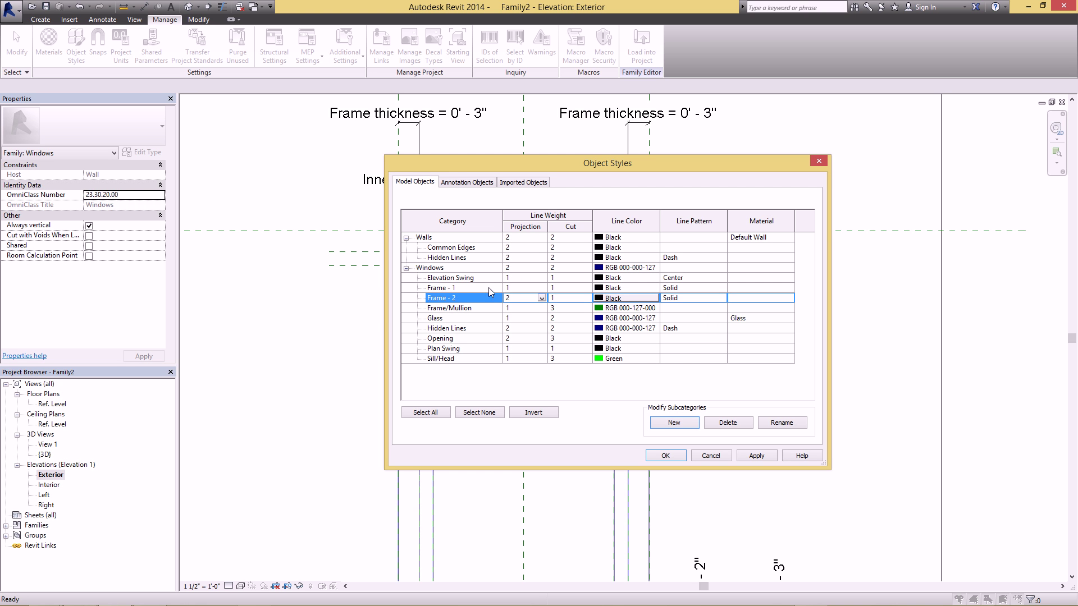
click(522, 289)
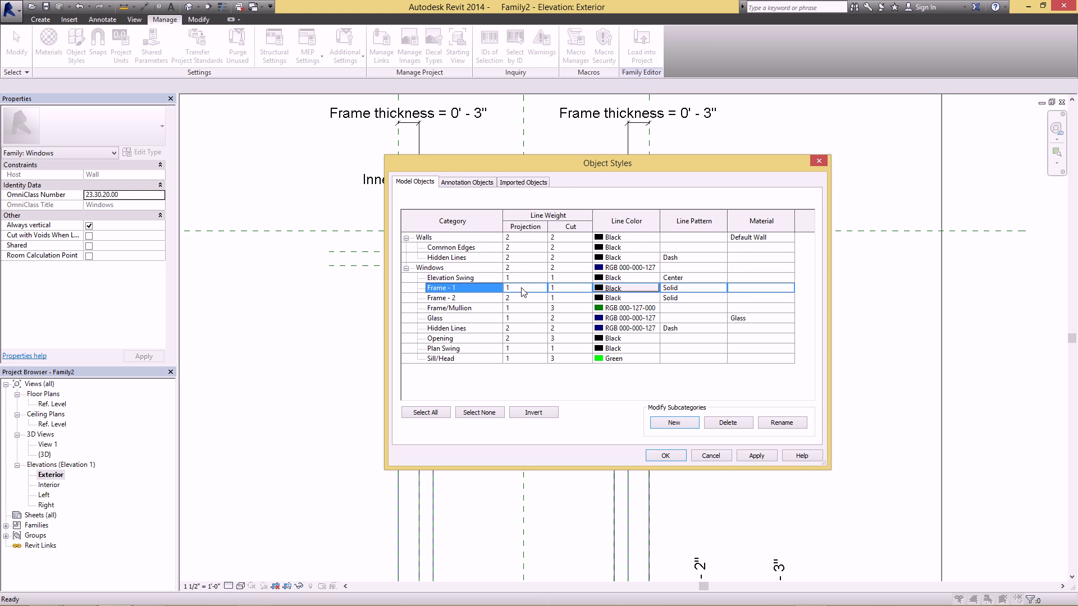
click(667, 456)
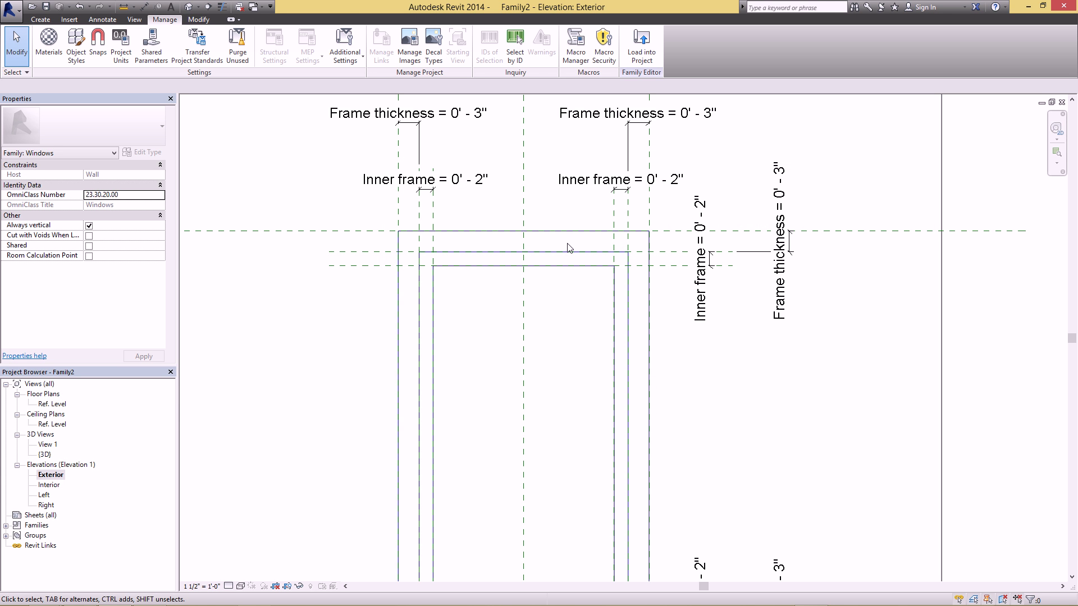
Assign the outer frame extrusion to the Frame - 2 subcategory.
click(570, 254)
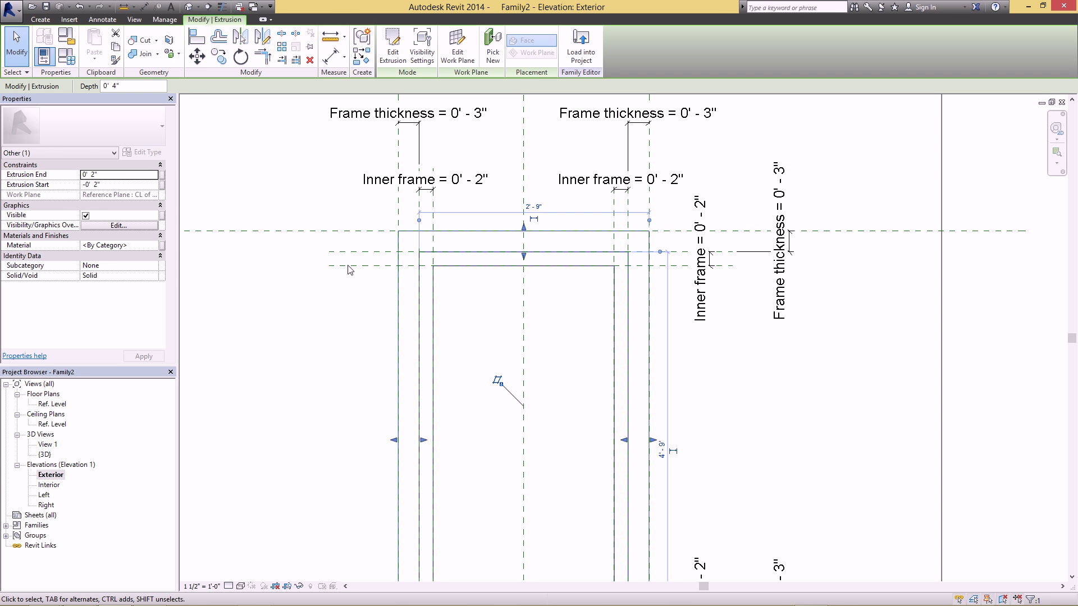
click(152, 266)
click(95, 301)
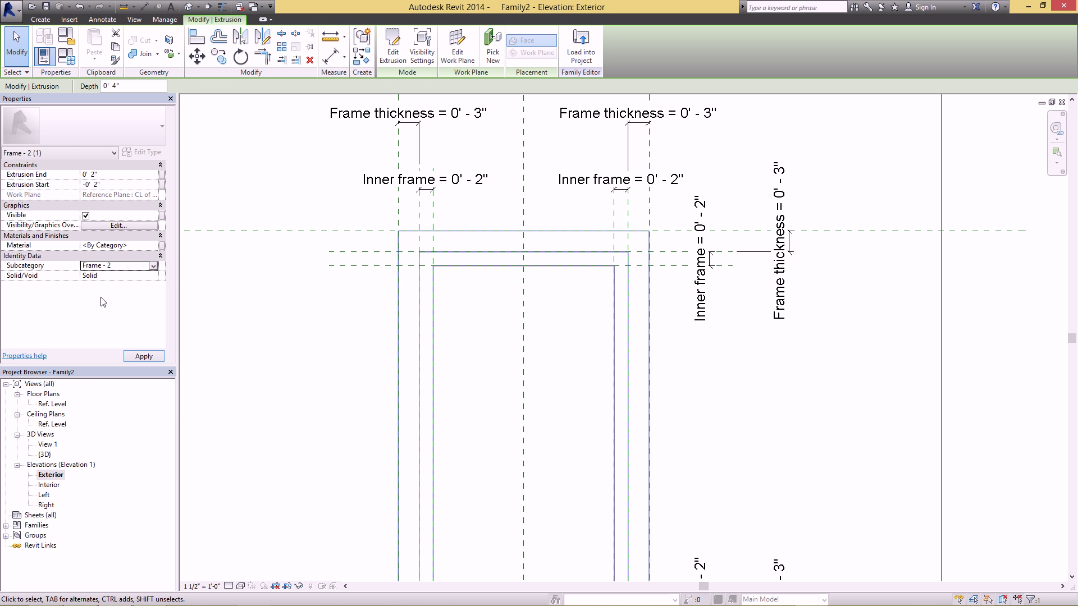
click(457, 310)
Assign the inner frame extrusion to the Frame - 1 subcategory.
scroll(440, 258, up, 6)
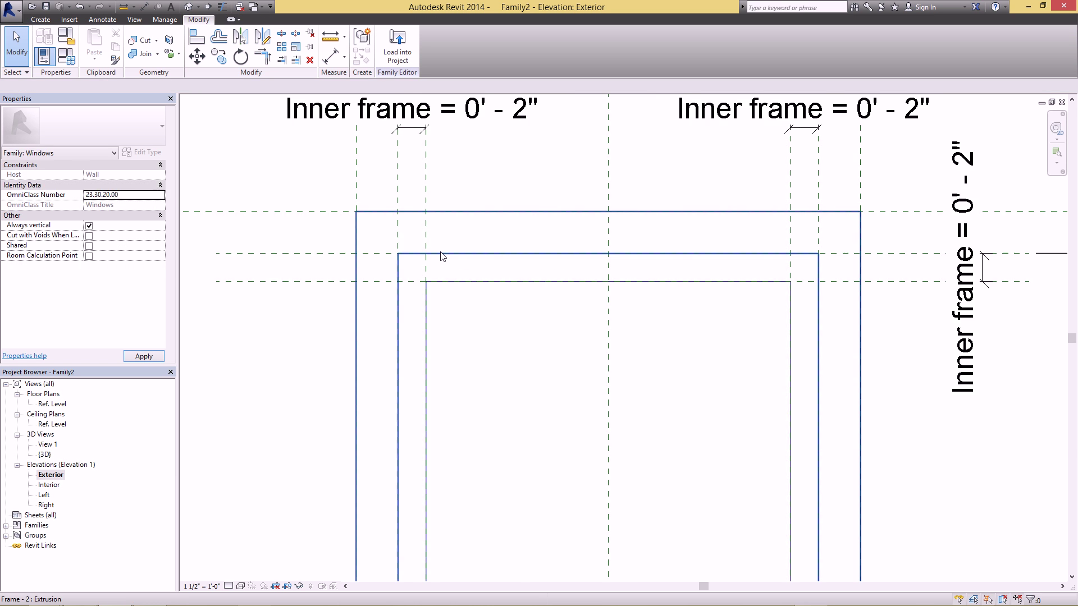
scroll(376, 259, up, 4)
scroll(500, 339, down, 2)
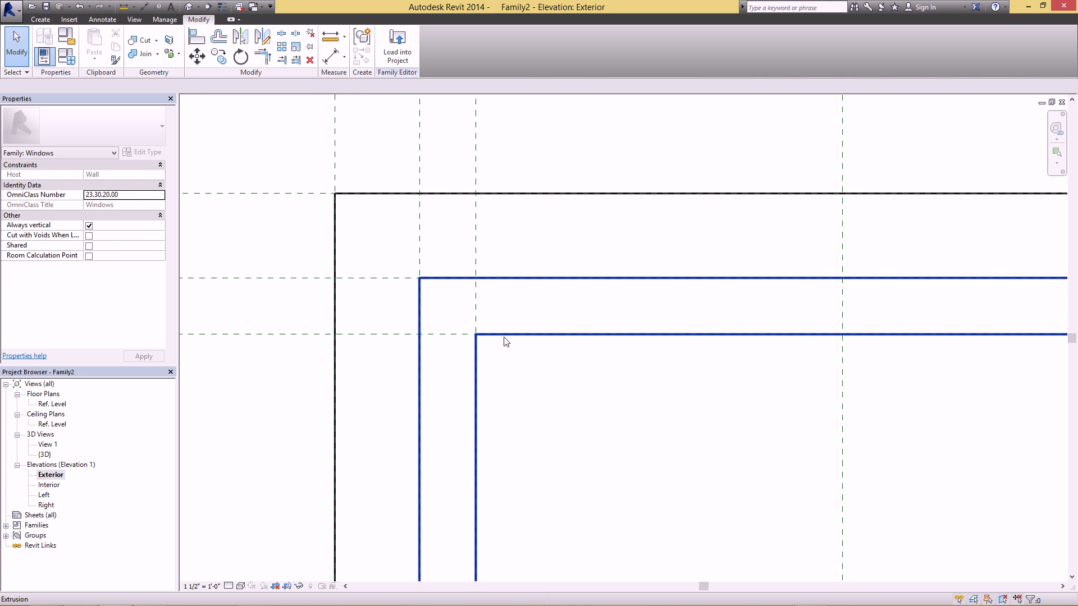
click(507, 338)
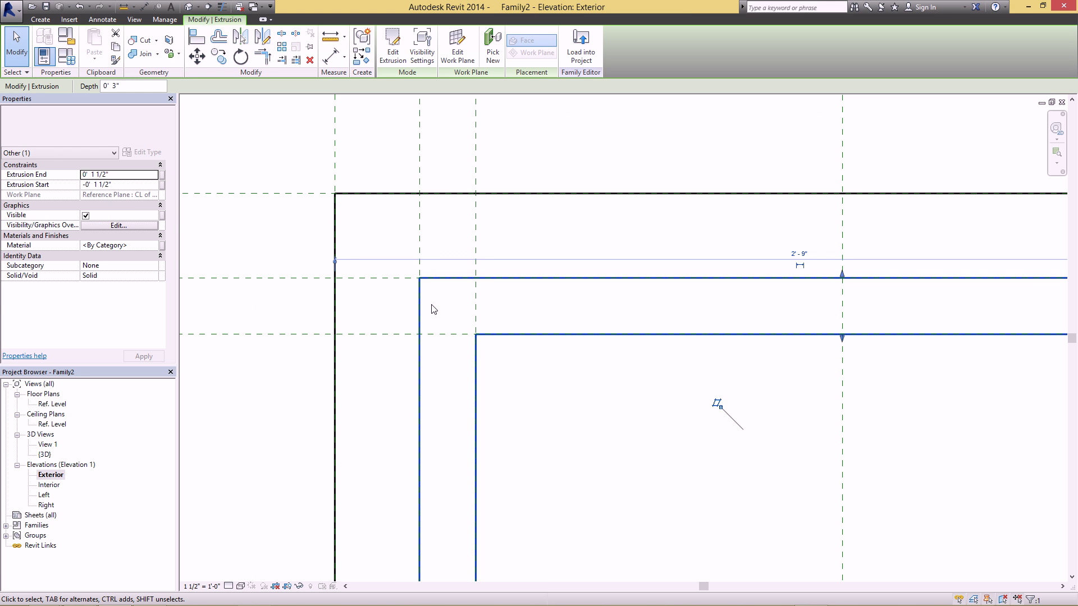
click(152, 266)
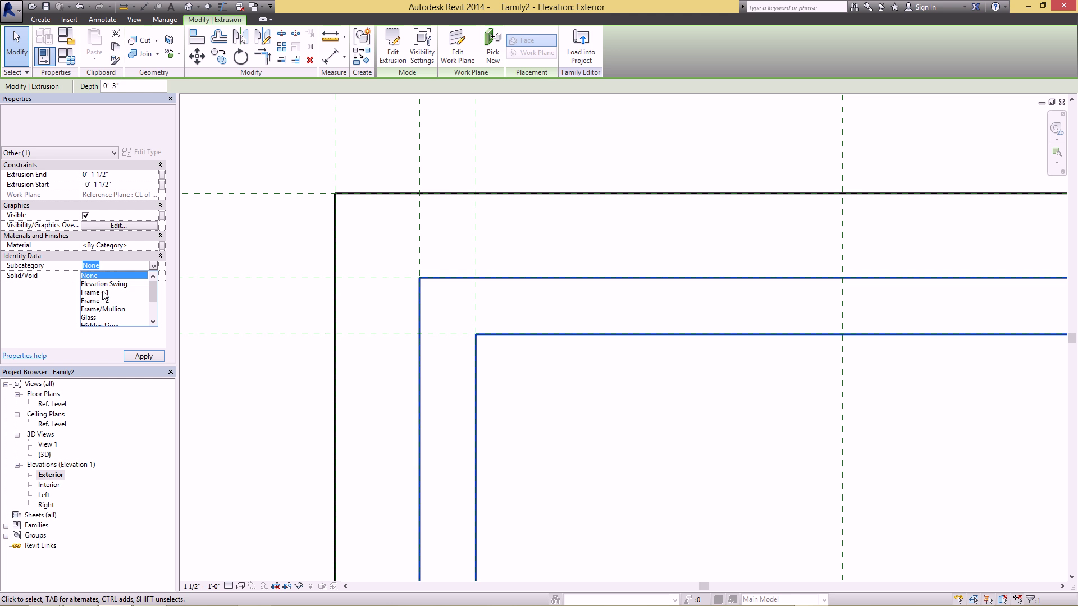
click(103, 292)
click(626, 409)
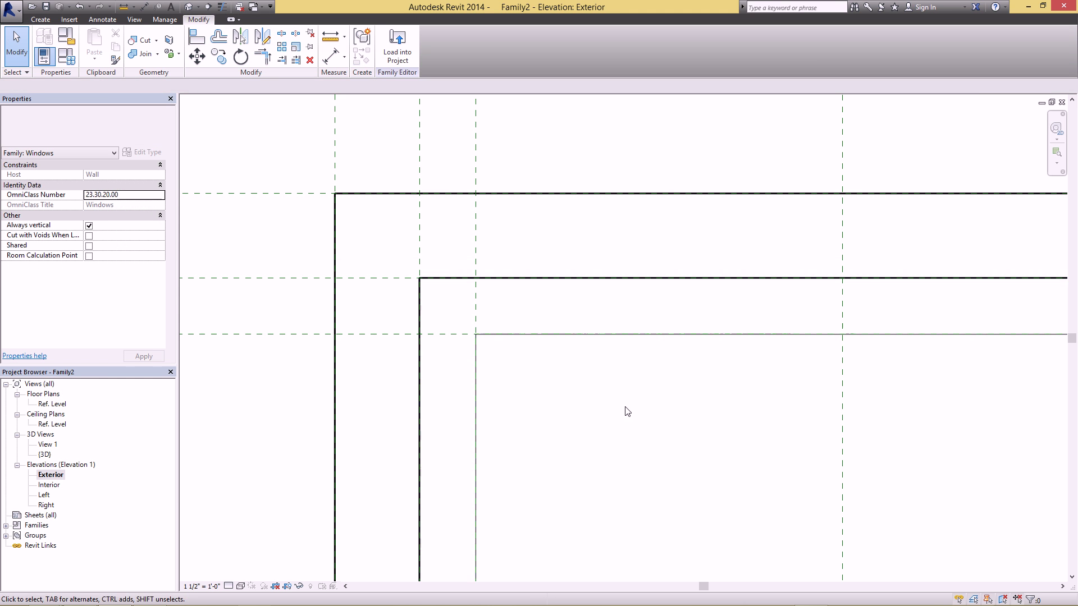
Change the projection line weight of the Frame - 2 subcategory to 5 in the object styles and apply it.
scroll(511, 344, up, 4)
scroll(475, 355, down, 6)
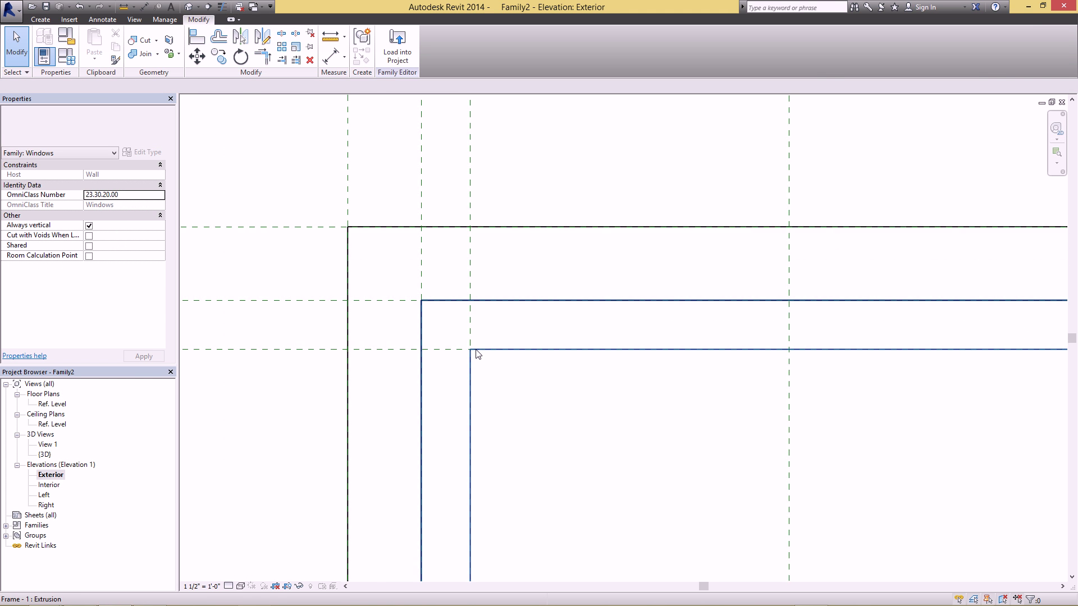
middle_drag(475, 355, 440, 296)
scroll(416, 272, up, 3)
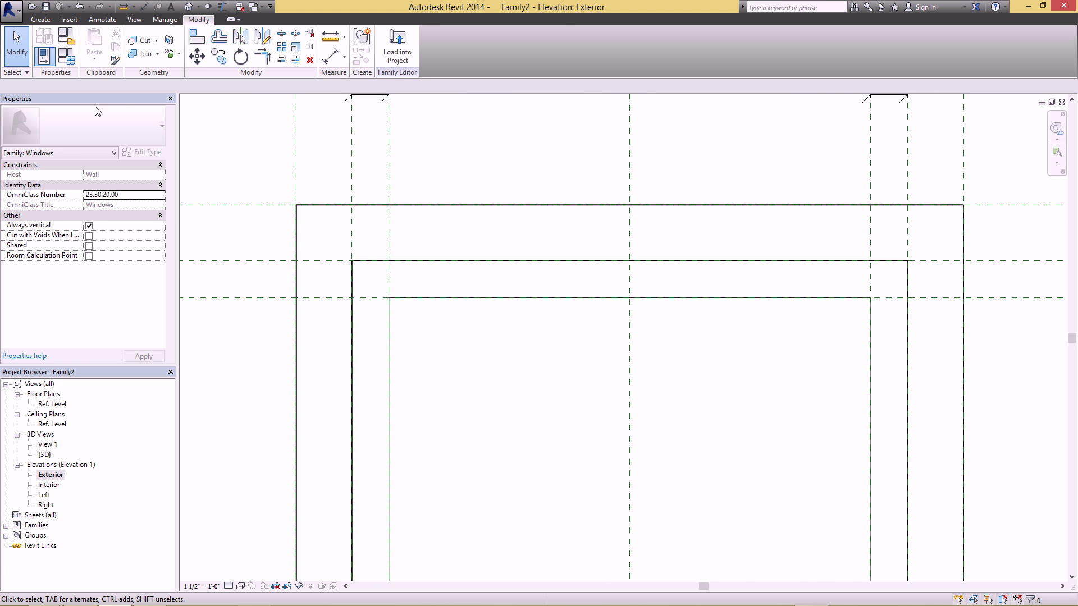
click(166, 23)
click(76, 42)
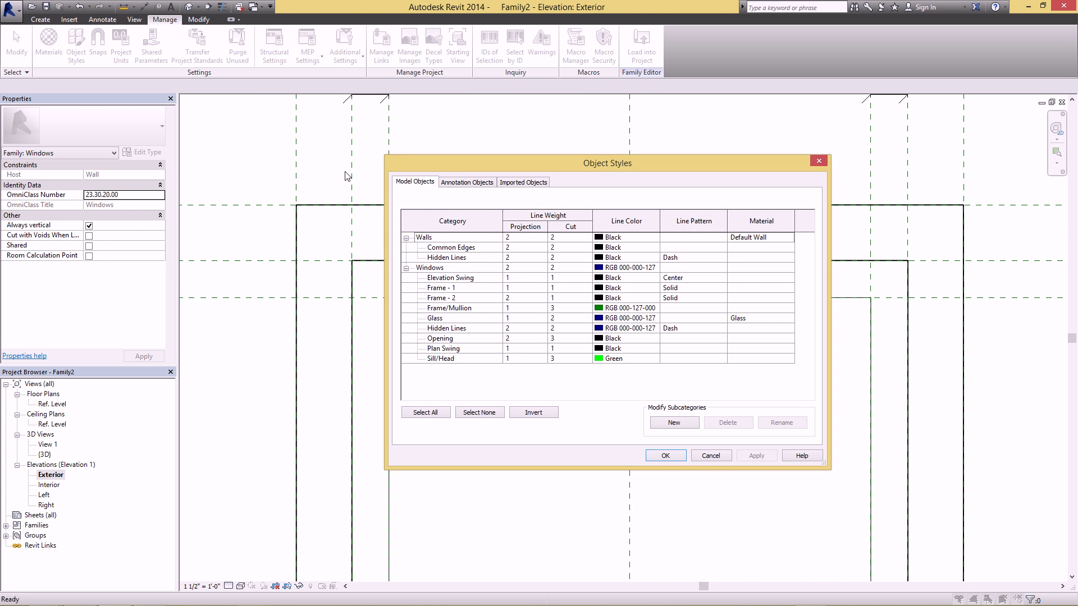
click(528, 299)
click(528, 298)
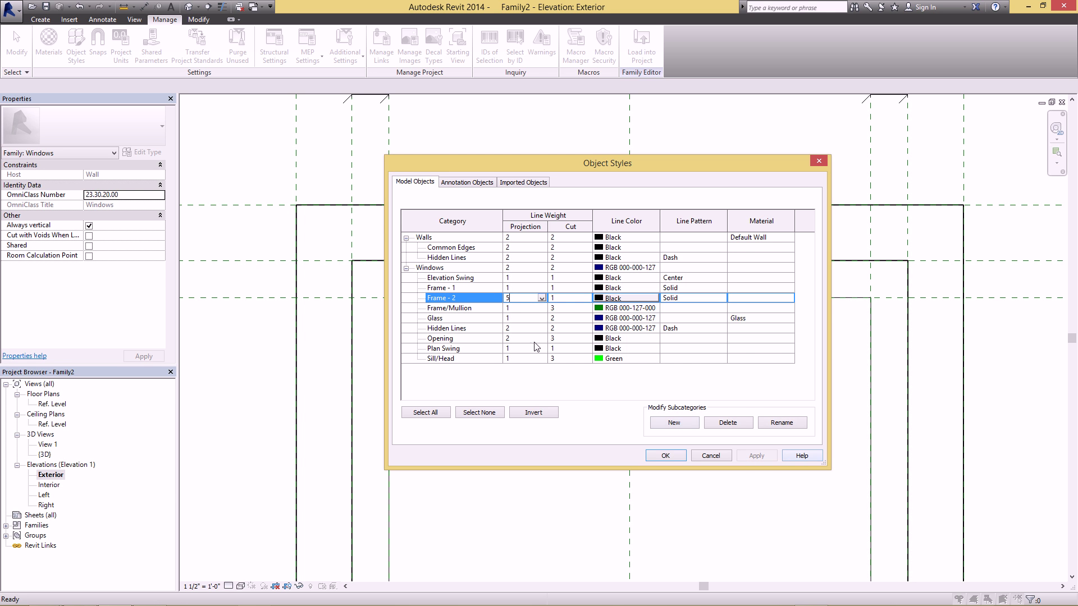
click(520, 309)
click(759, 456)
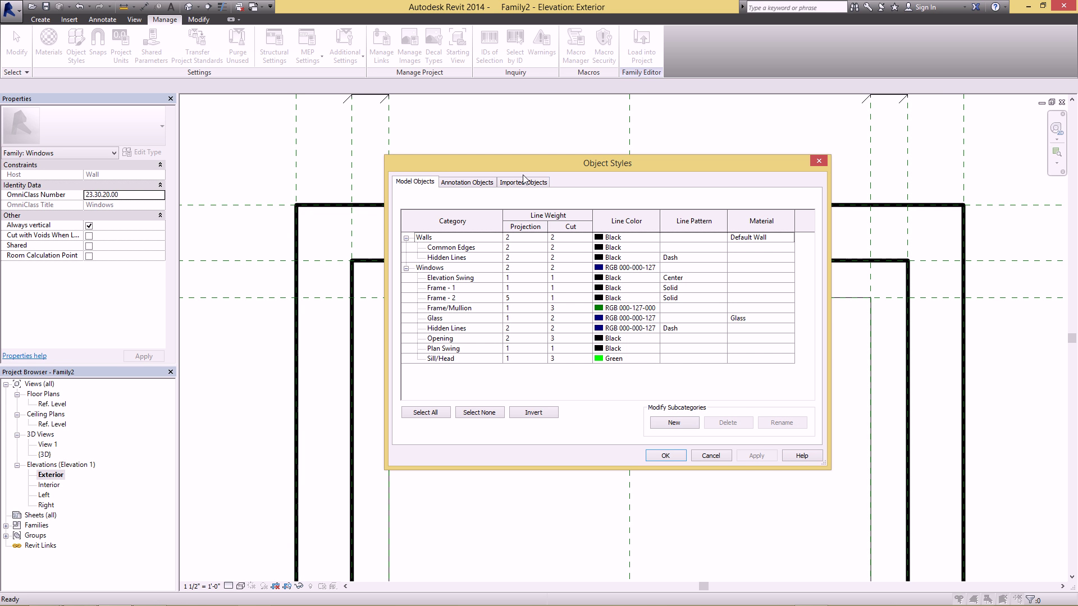
drag(661, 167, 640, 139)
click(650, 430)
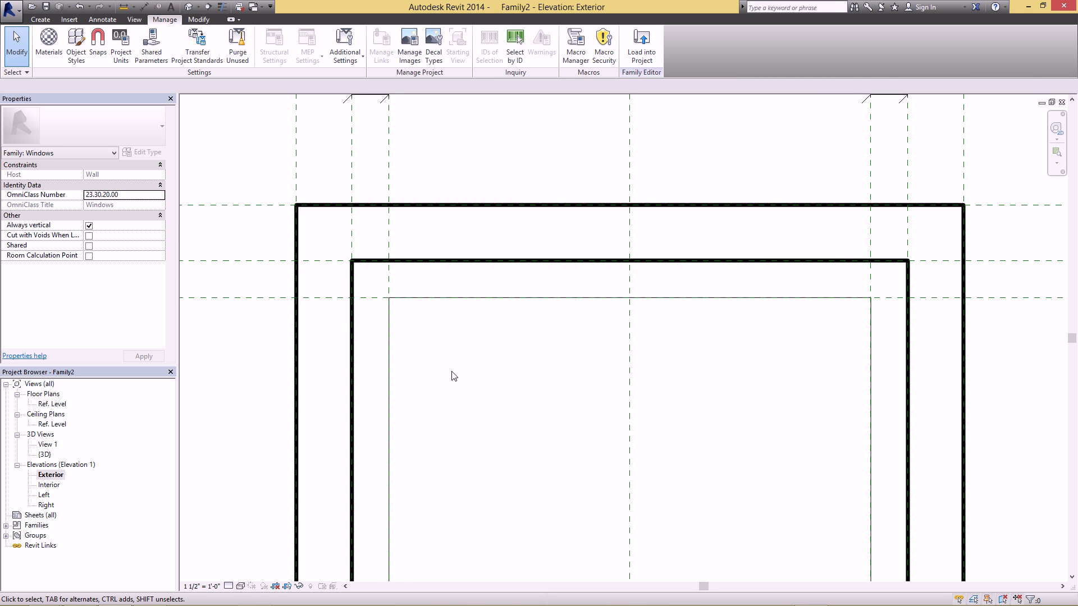
Start a new extrusion, check that its work plane is CL of window, and set its subcategory to Glass.
scroll(450, 349, down, 3)
middle_drag(449, 348, 485, 215)
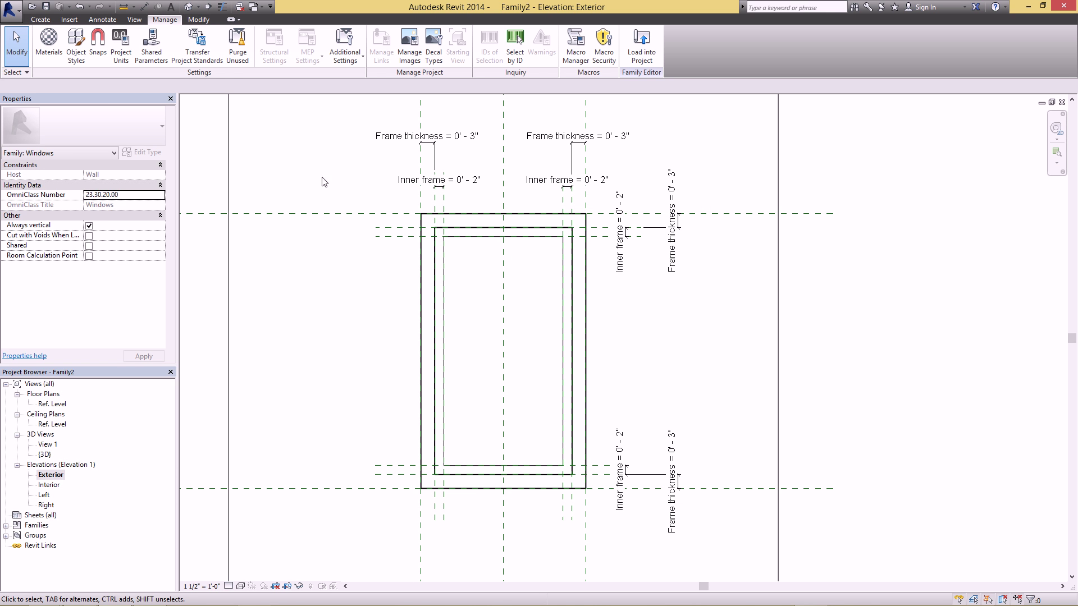
click(41, 21)
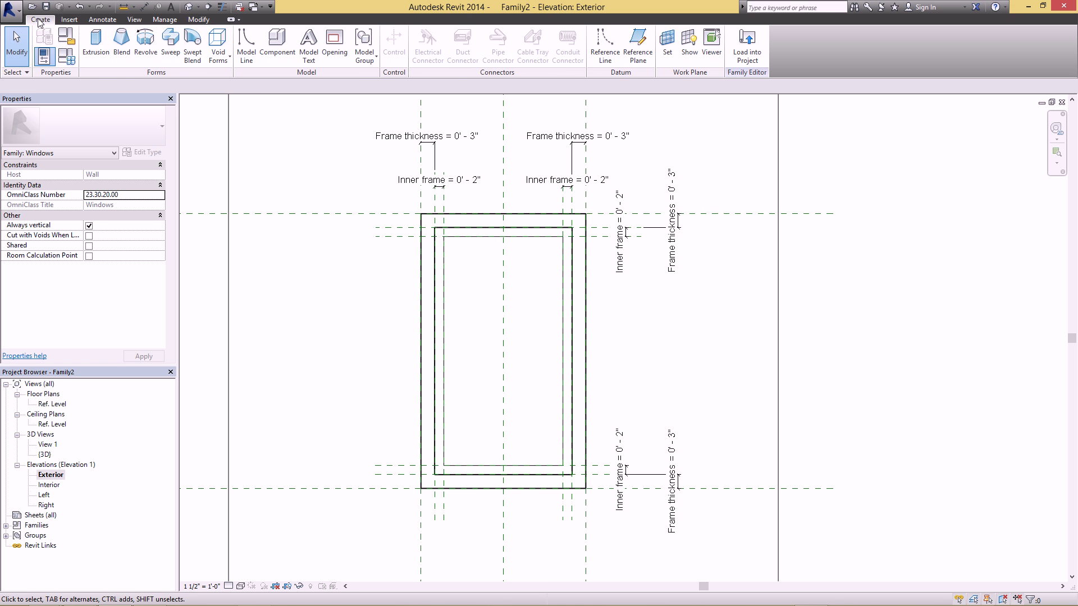
click(96, 48)
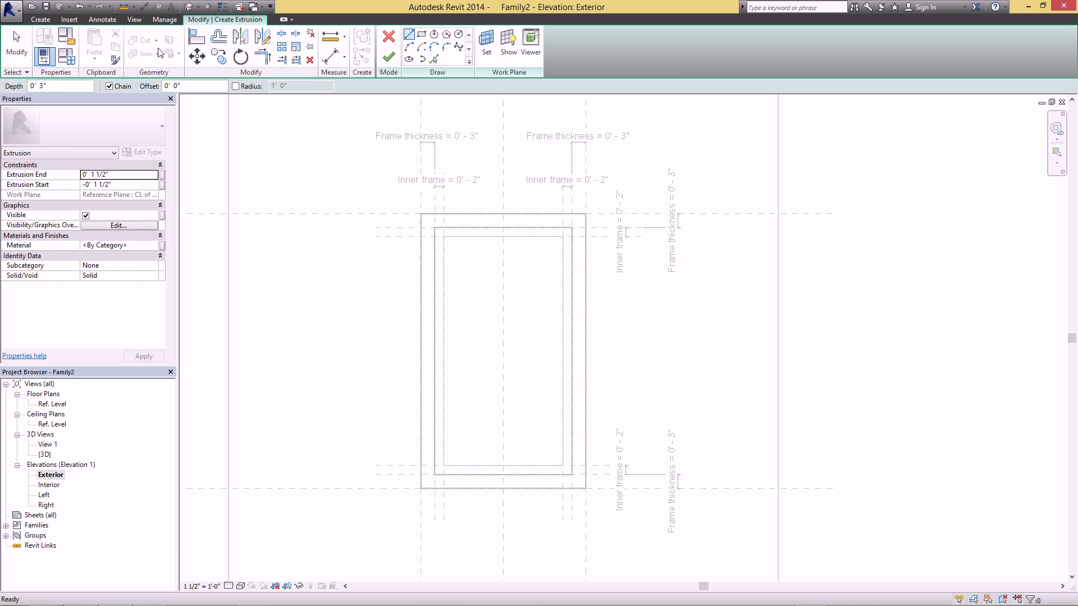
click(486, 47)
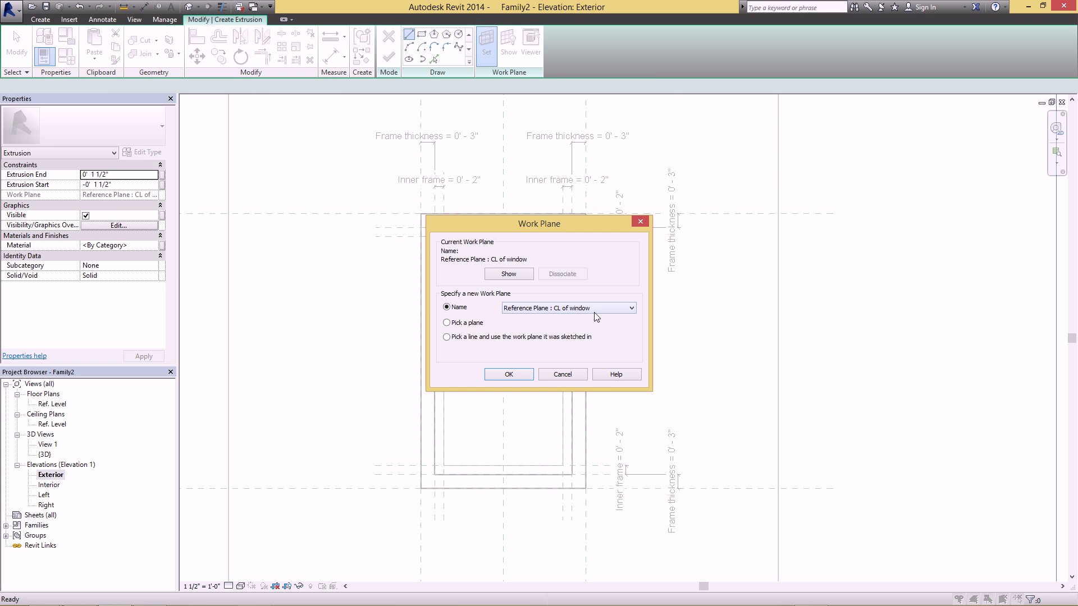
click(571, 376)
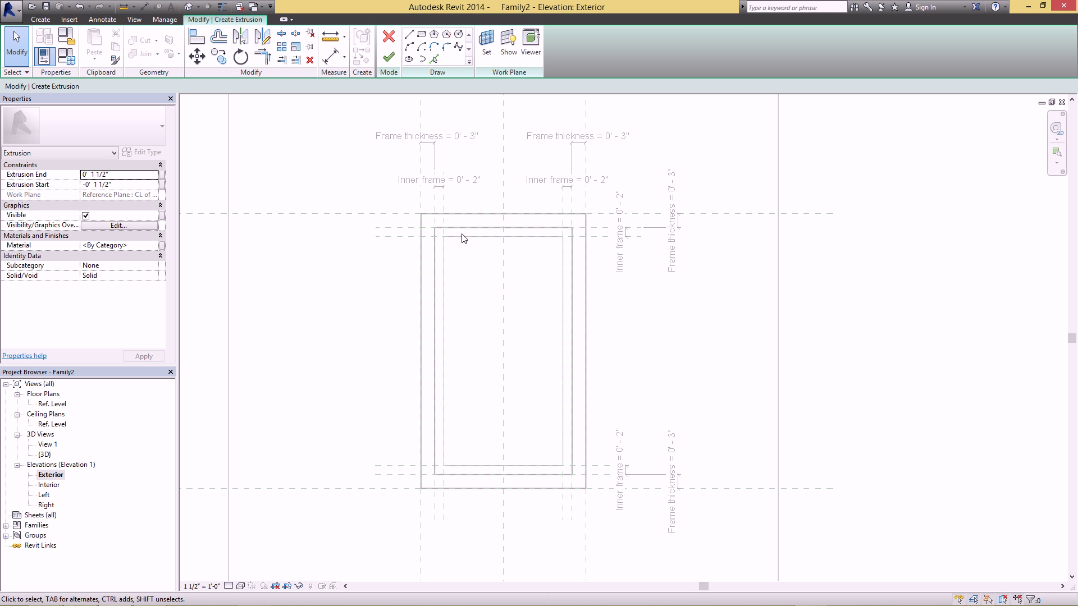
click(154, 269)
click(153, 266)
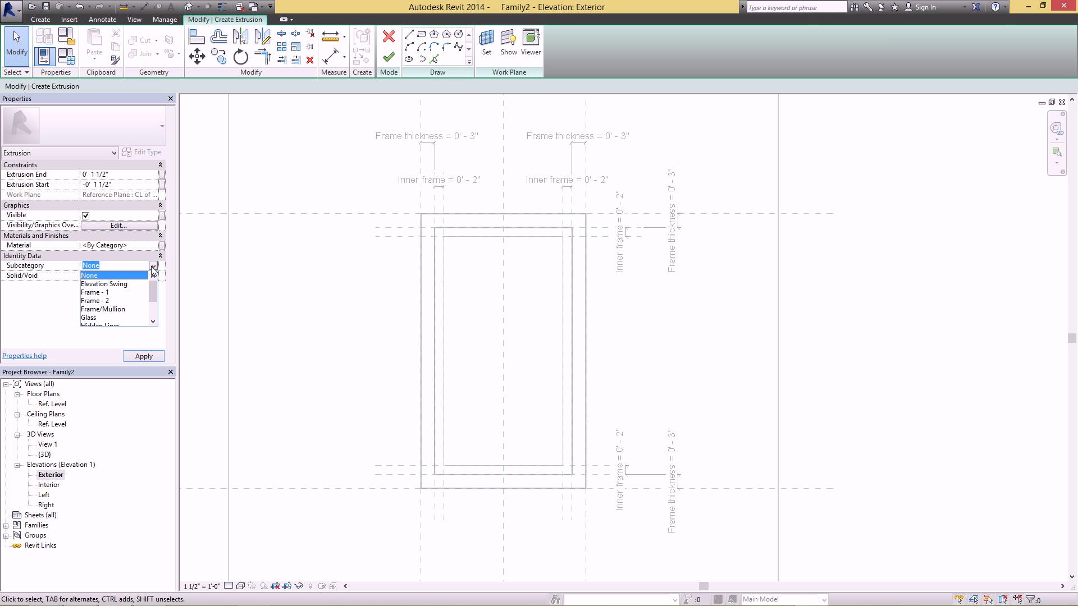
click(91, 318)
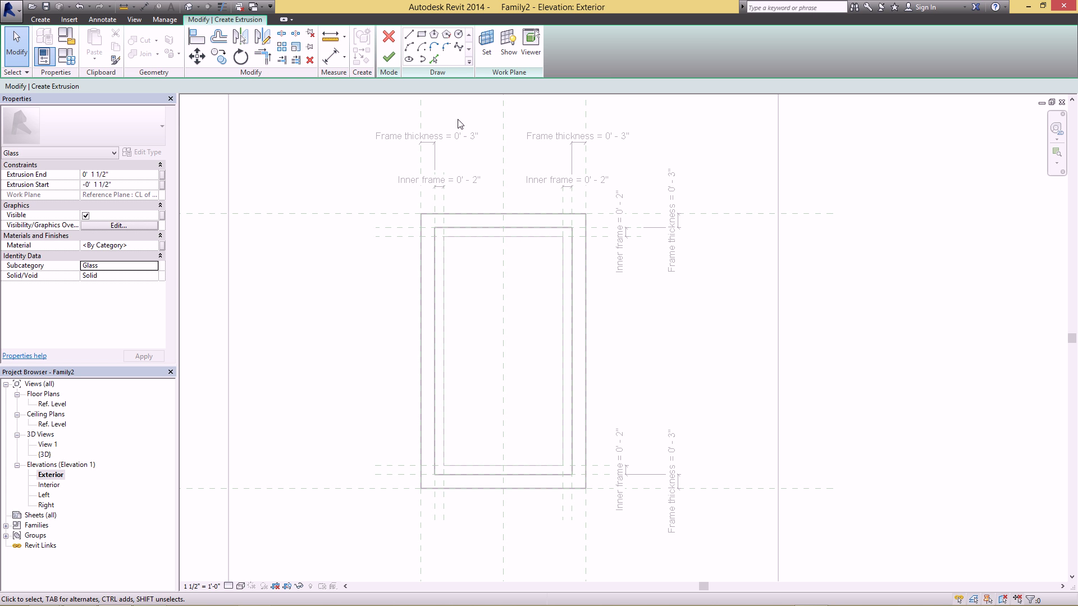
Create locked sketch lines for the glass on the four innermost reference planes of the inner frame.
click(434, 59)
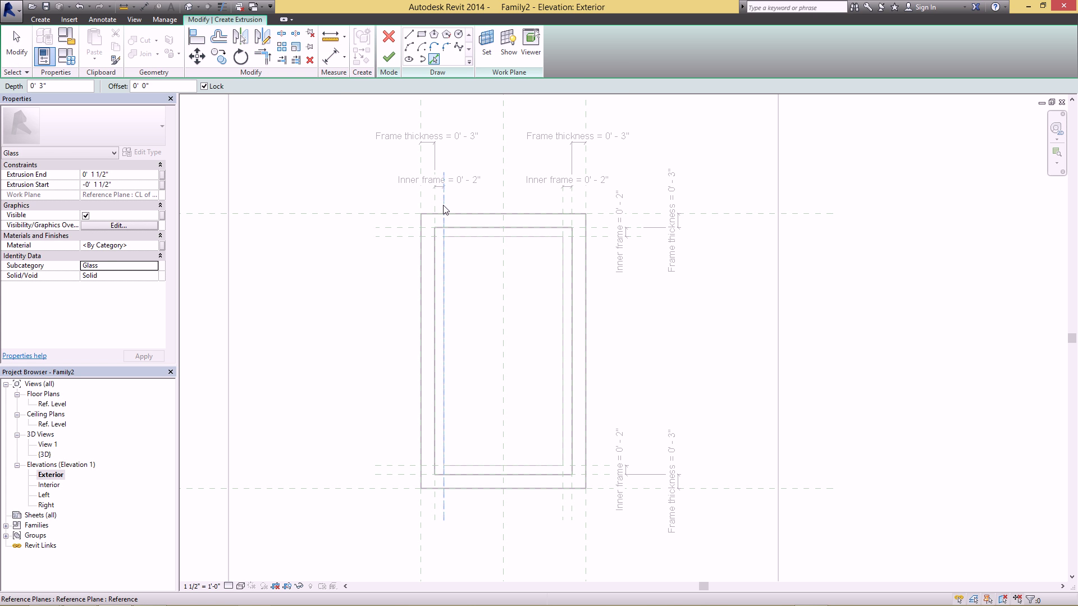
click(444, 209)
click(400, 236)
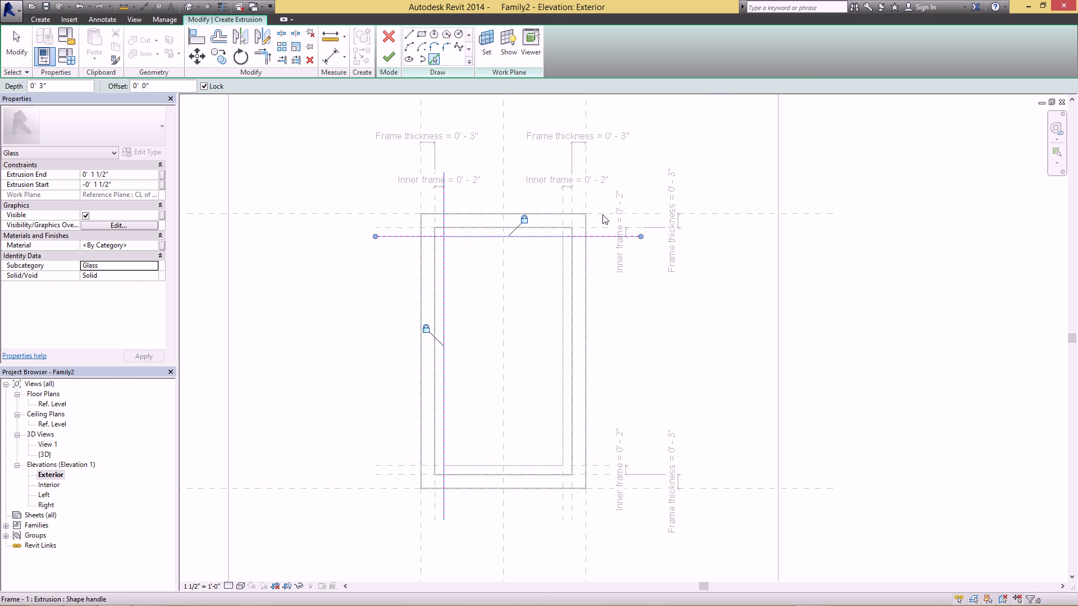
click(562, 206)
click(600, 467)
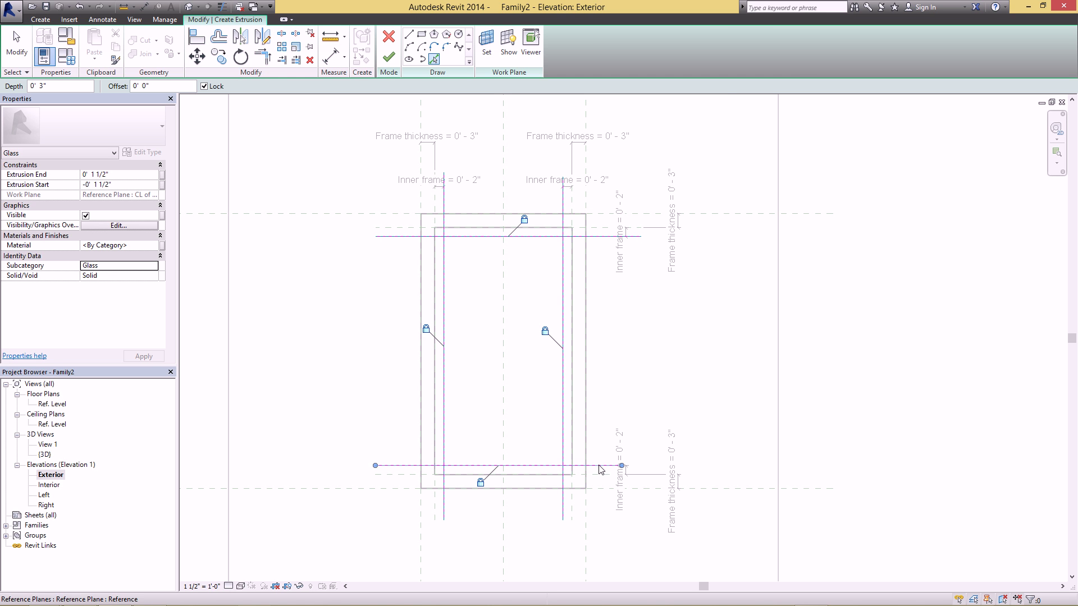
click(556, 224)
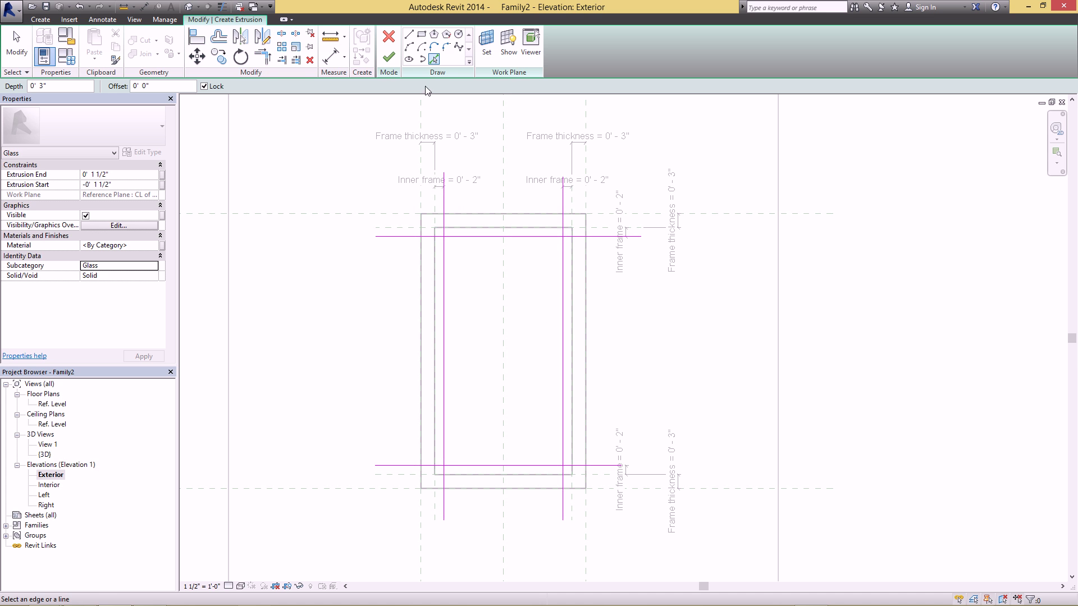
Trim the four glass sketch lines to each other at their corners to form a closed rectangle.
click(263, 56)
click(444, 240)
click(457, 236)
click(559, 237)
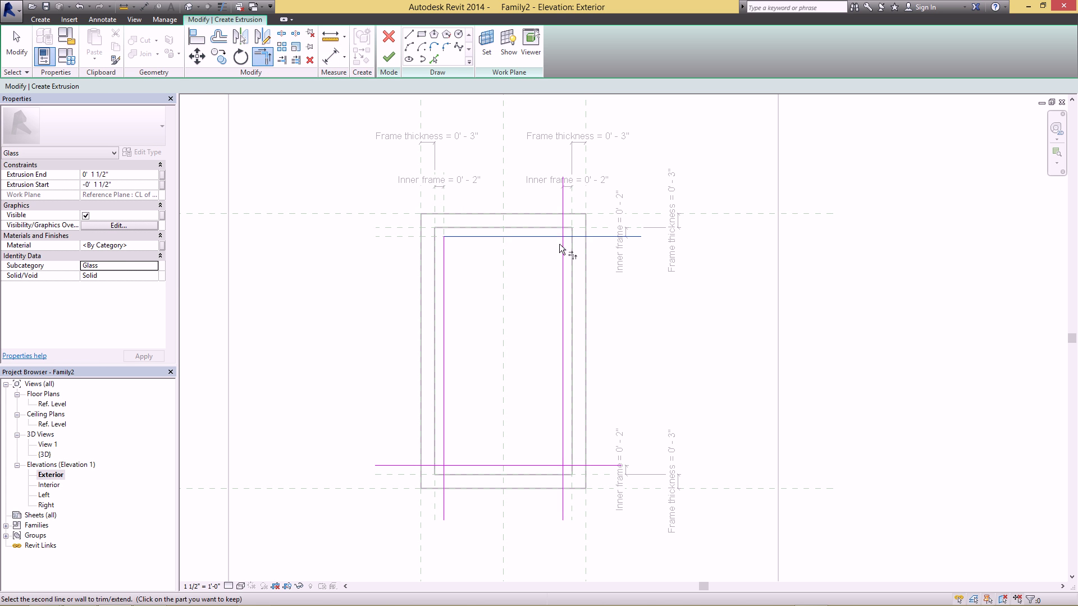
click(563, 252)
click(563, 264)
click(481, 466)
click(444, 435)
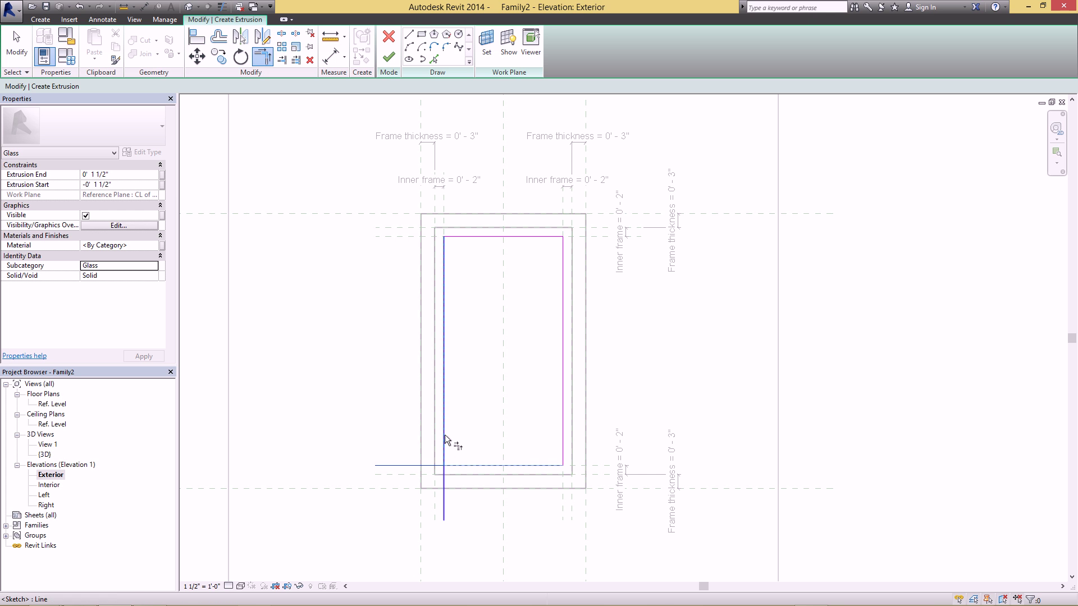
click(455, 466)
key(Escape)
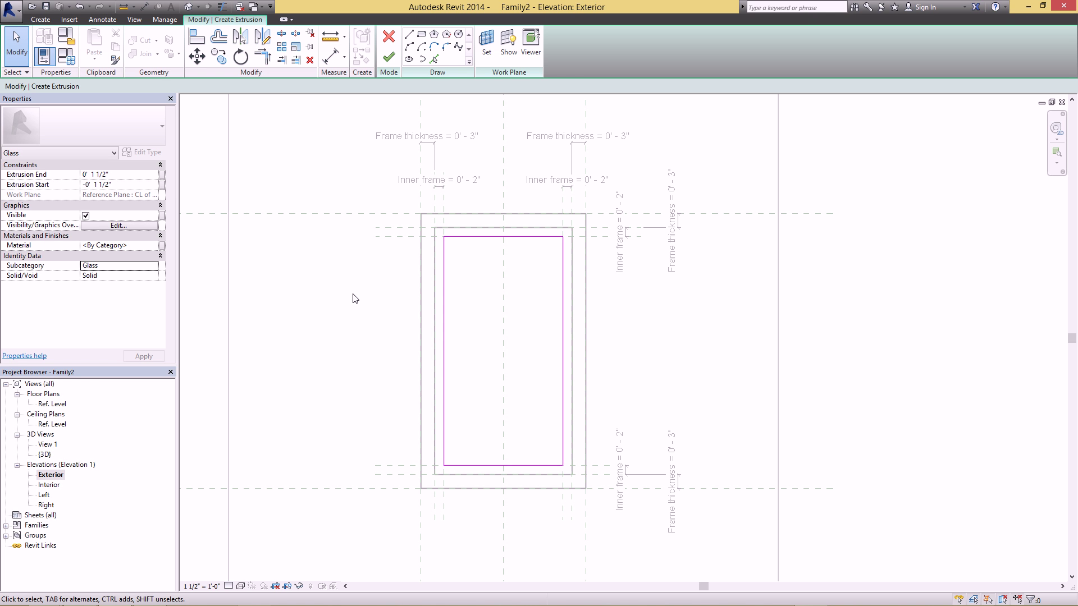
Set the glass extrusion end to 1/4" and its start to -1/4", and finish the extrusion.
click(118, 174)
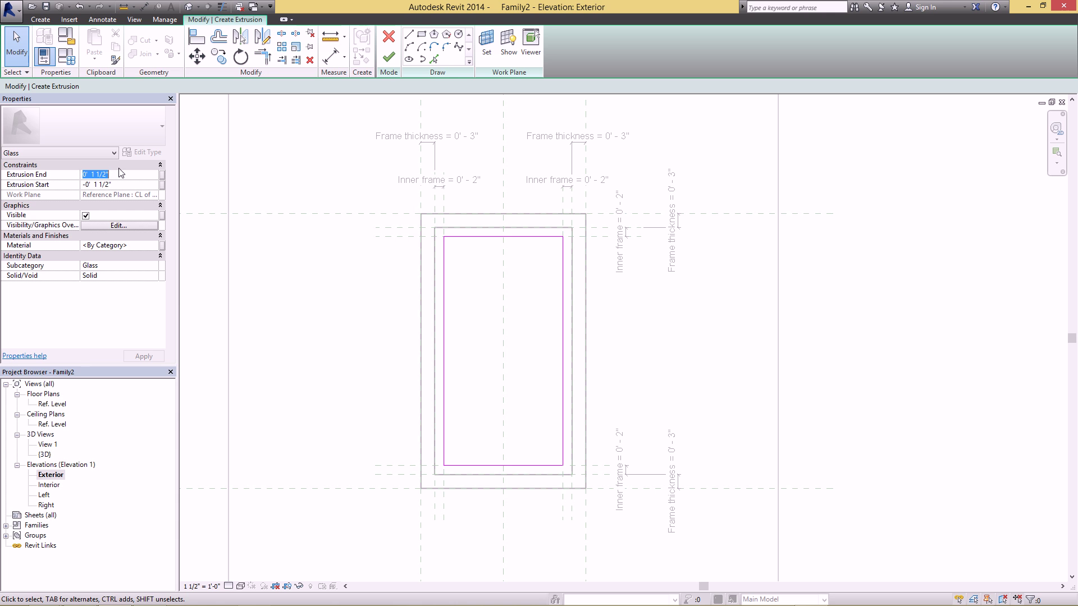
text(.25")
key(Tab)
text(-)
click(145, 356)
click(390, 57)
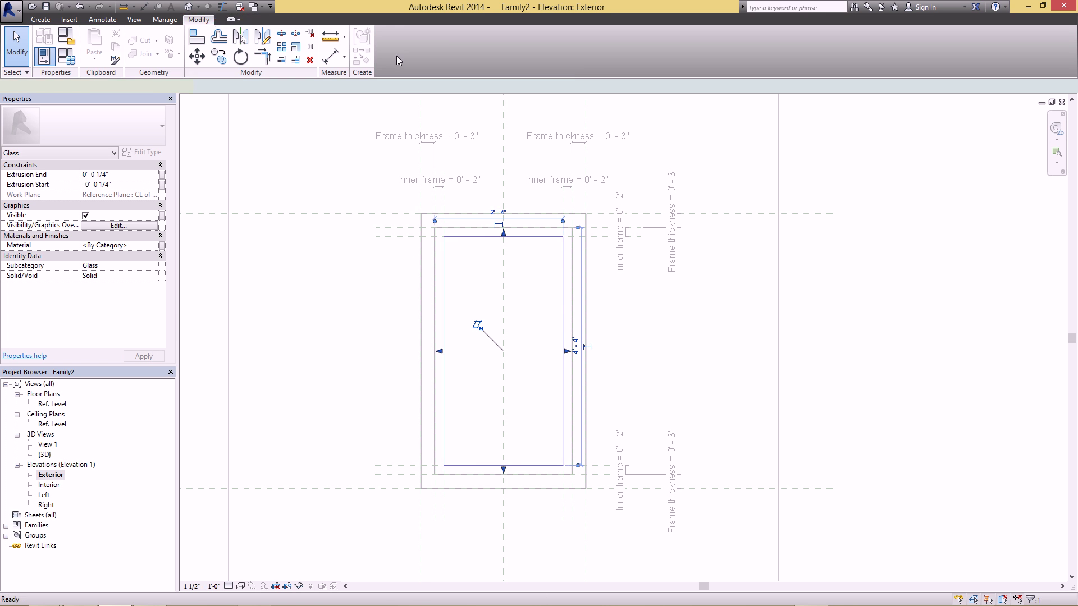
click(328, 107)
Inspect the glass pane inside the inner frame in the default 3D view and return to the Exterior elevation.
click(189, 7)
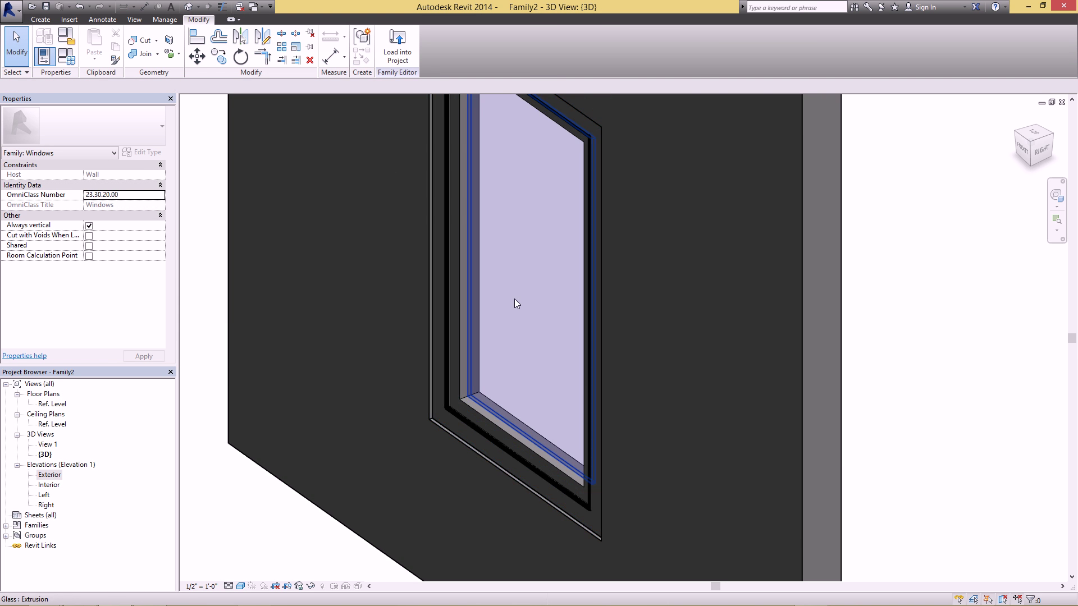
shift+middle_drag(621, 315, 583, 359)
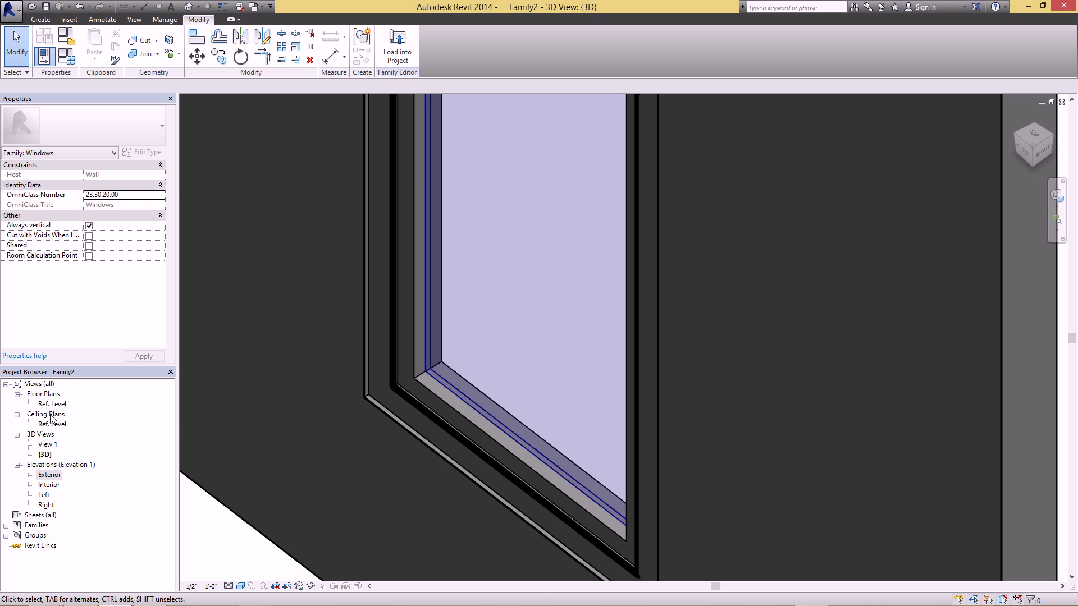
double_click(51, 476)
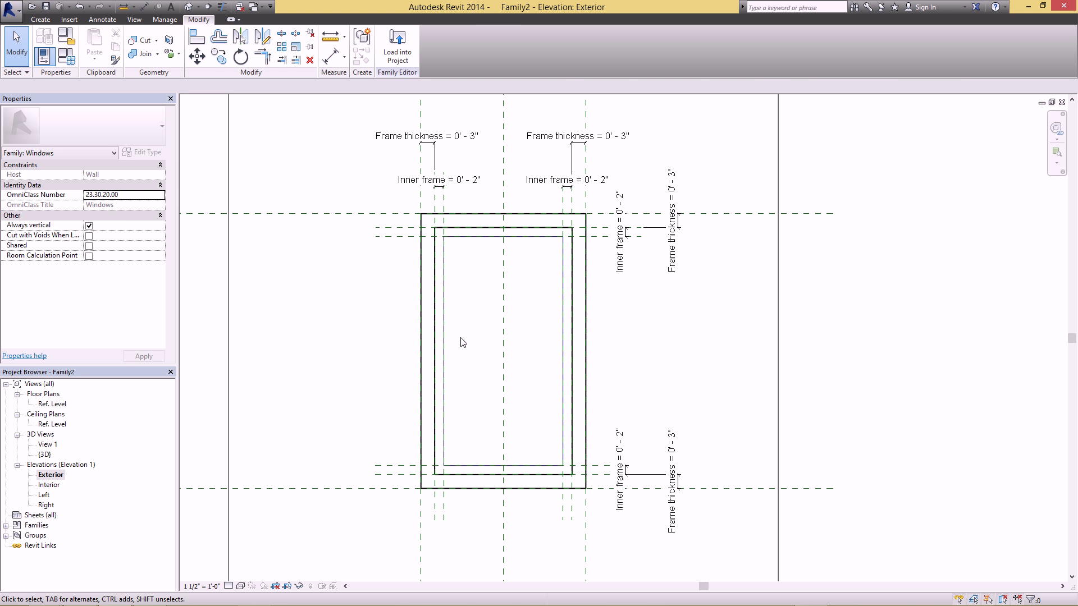
scroll(819, 480, down, 2)
scroll(445, 232, up, 2)
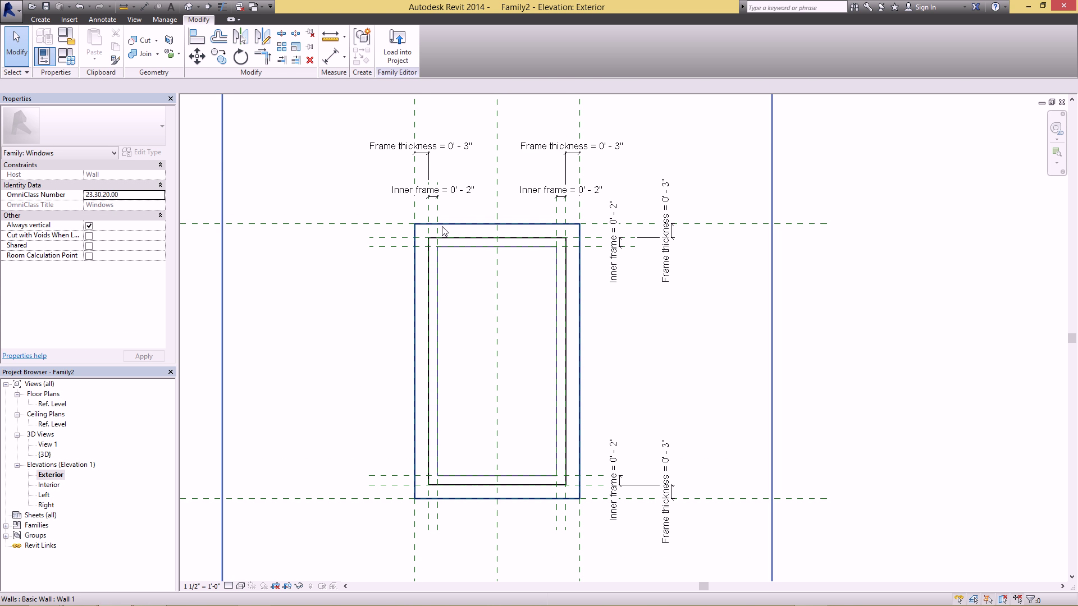
middle_drag(445, 231, 440, 234)
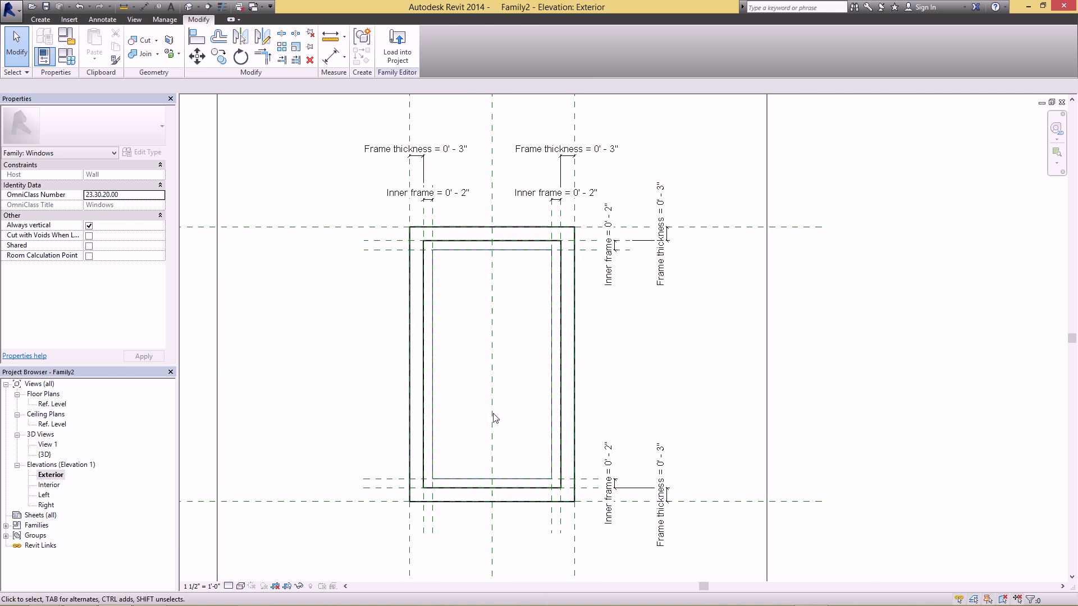
scroll(505, 404, down, 4)
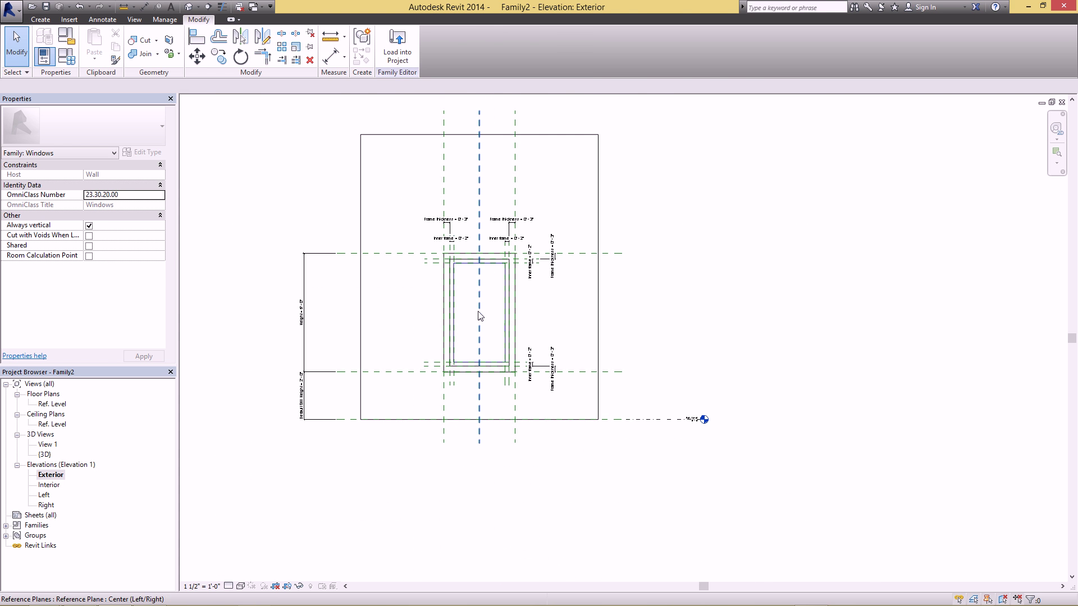
scroll(482, 318, up, 3)
Draw two Hidden Lines [projection] symbolic swing lines from the inner frame's left outer corners to the midpoint of its right outer edge.
click(102, 19)
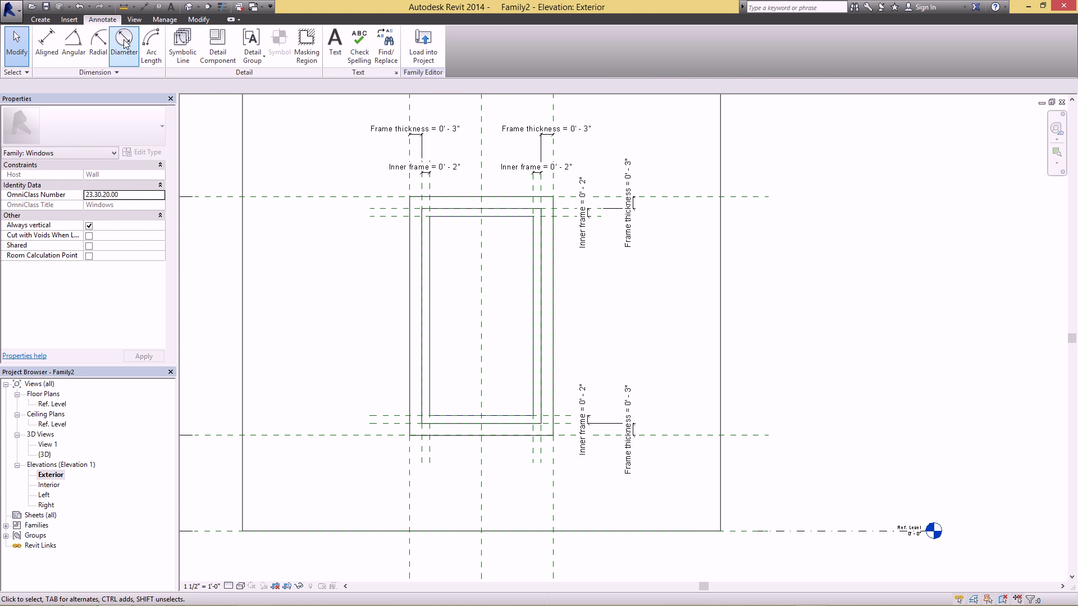
click(181, 56)
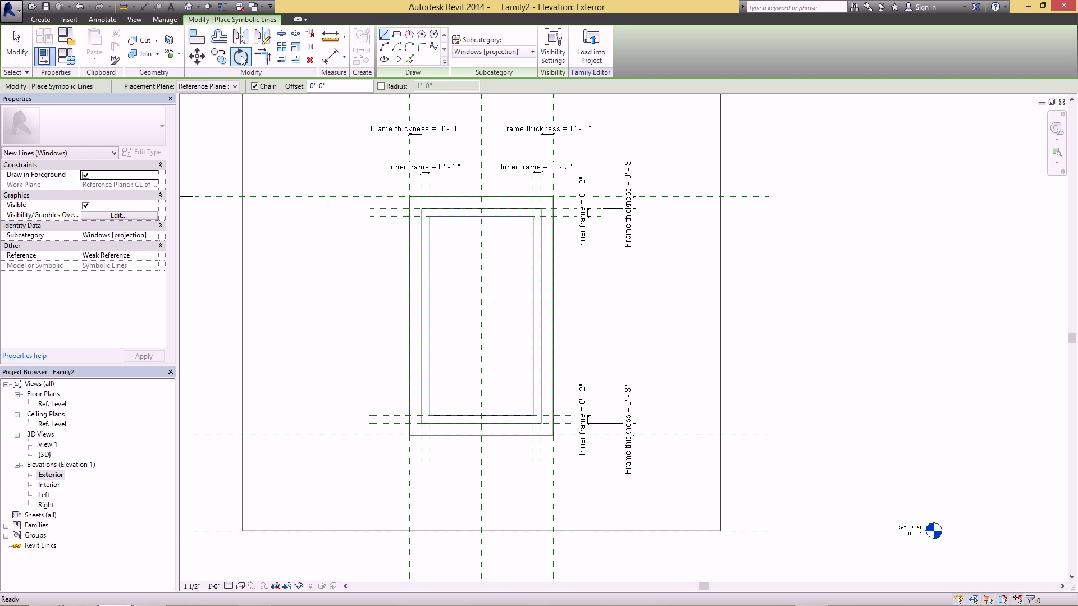
click(492, 52)
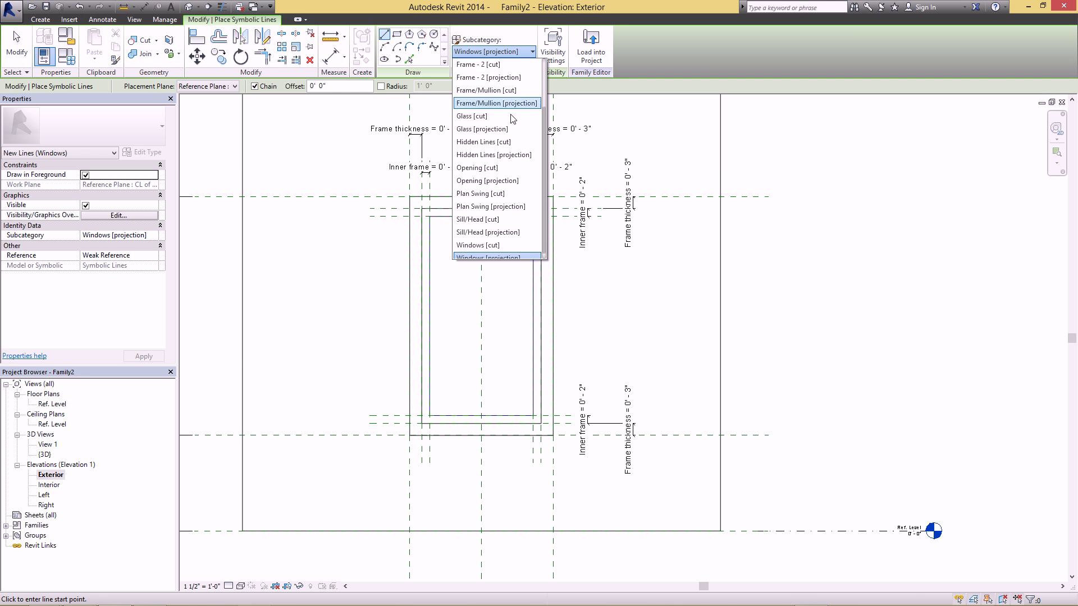
scroll(502, 208, up, 2)
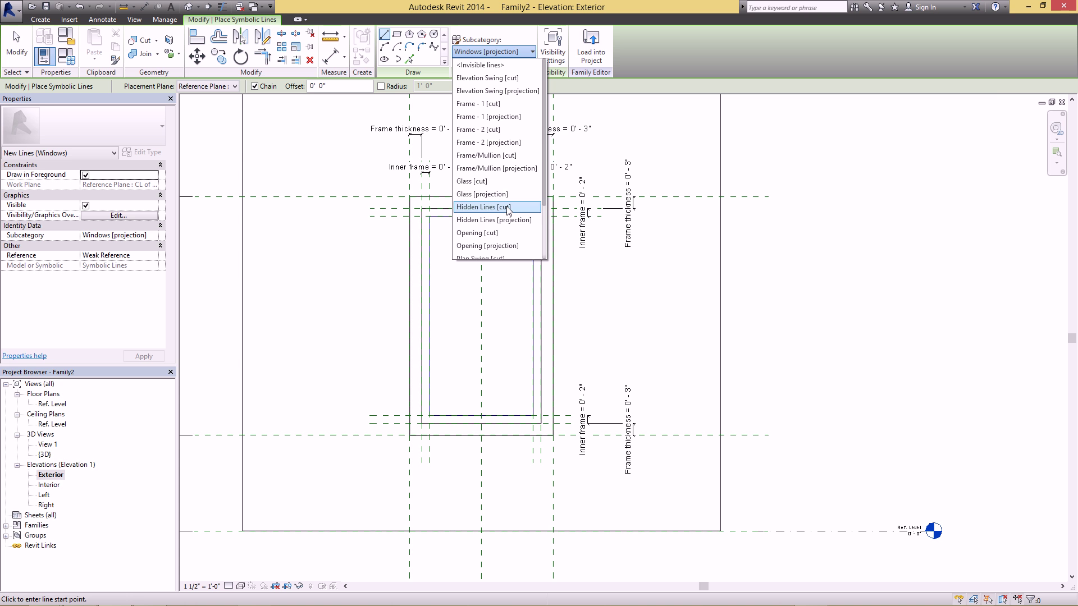
click(499, 222)
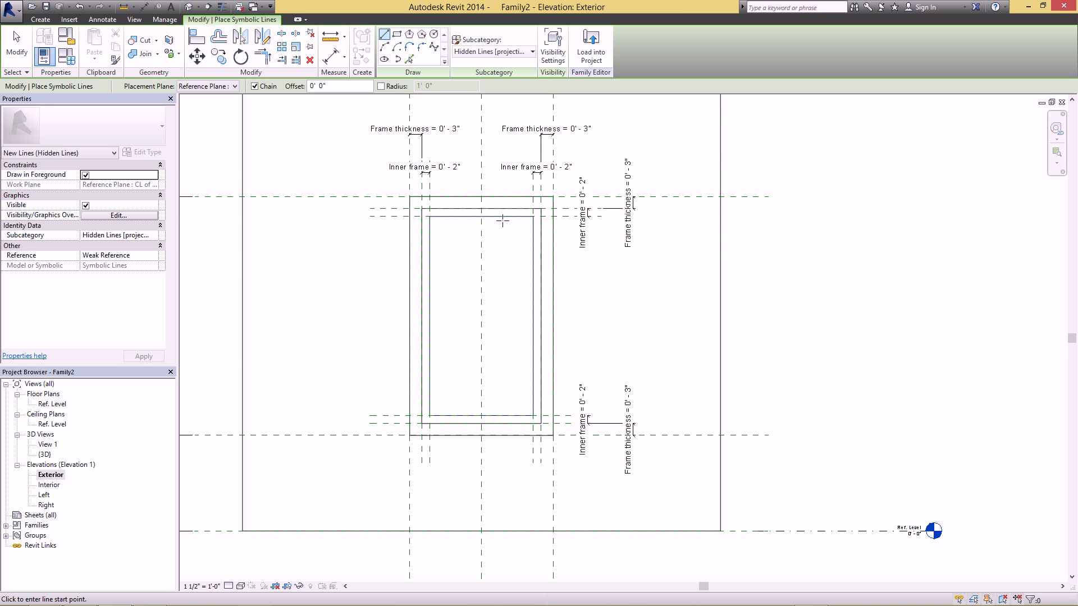
scroll(499, 222, up, 3)
scroll(405, 185, down, 2)
click(373, 198)
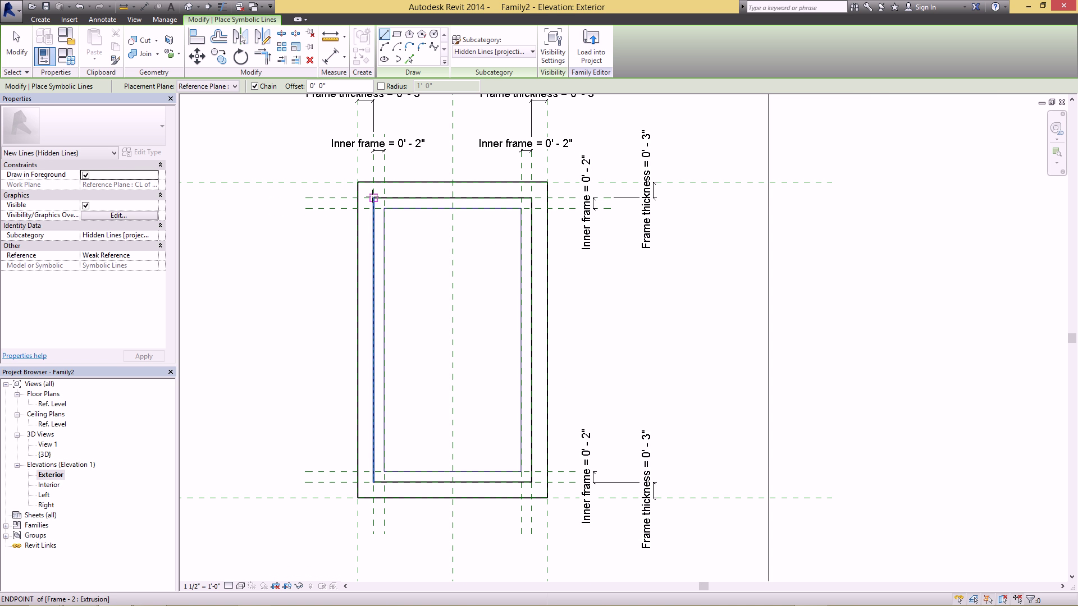
click(531, 340)
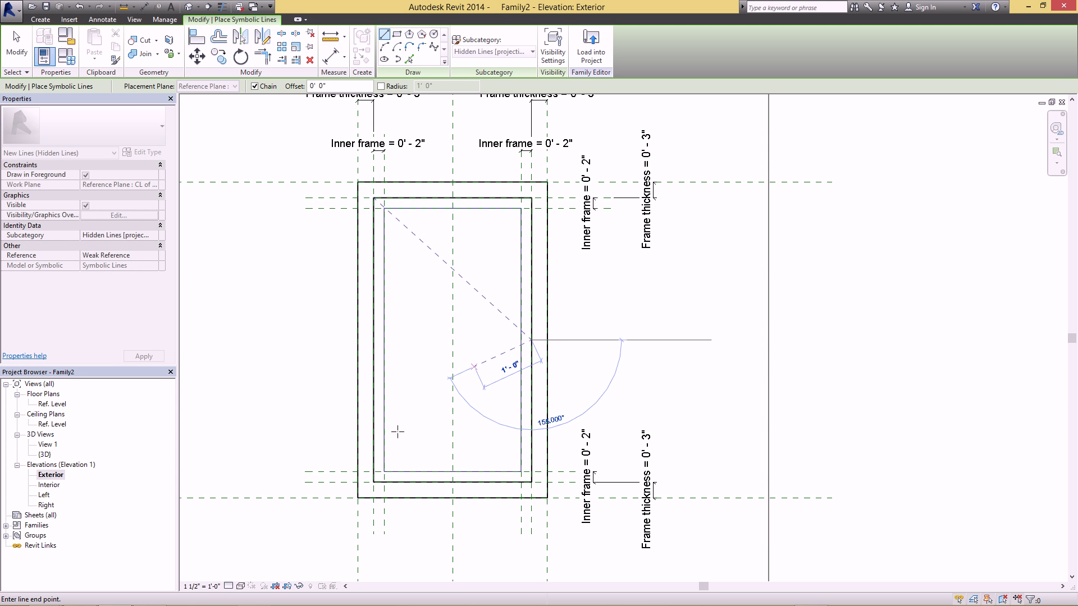
click(373, 482)
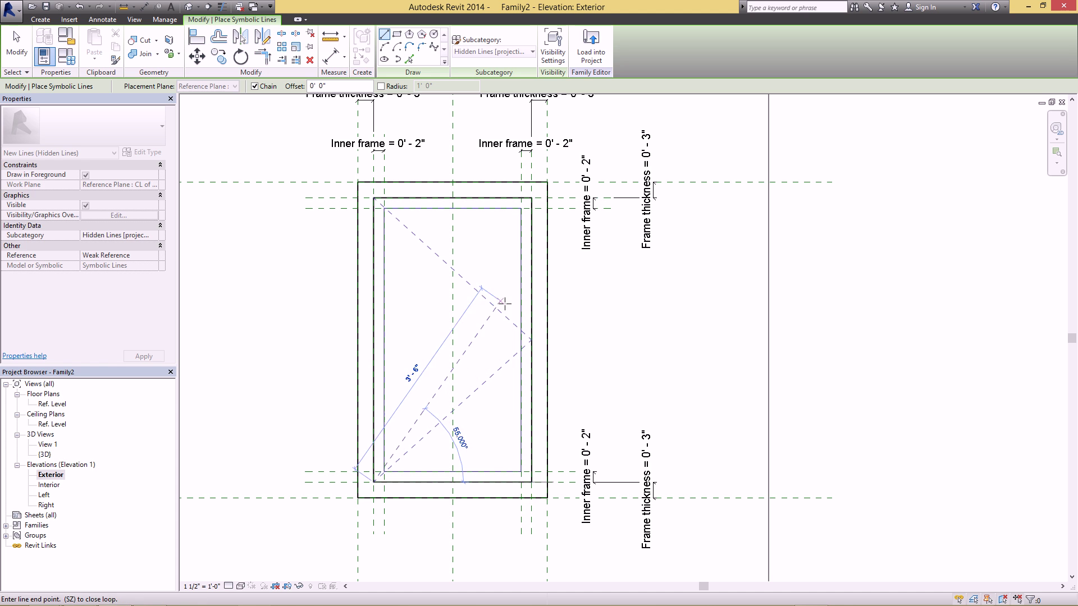
click(532, 340)
key(Escape)
key(Escape)
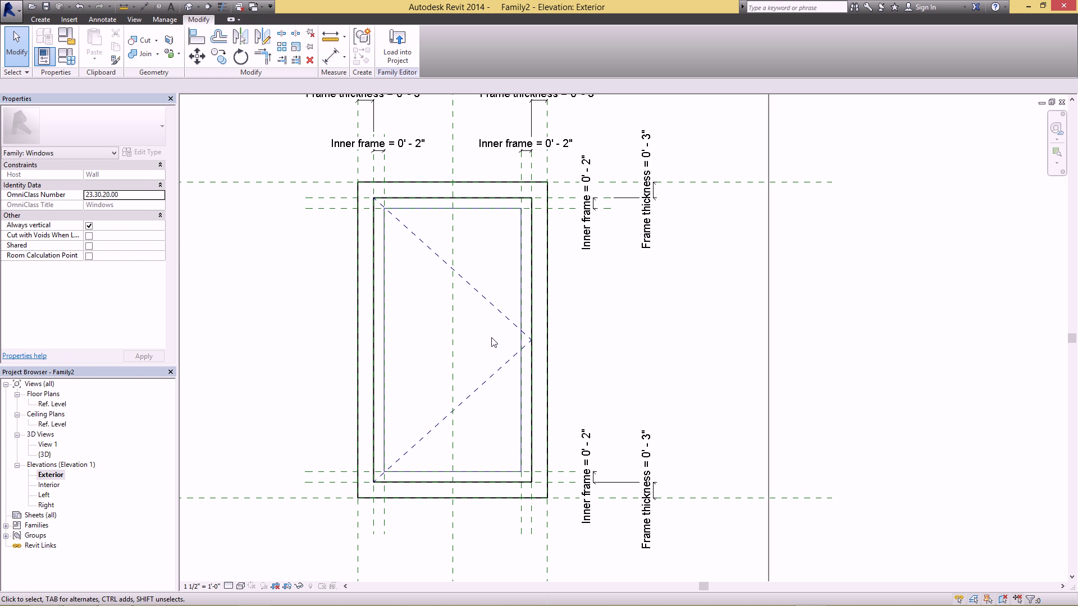
Turn on the visibility of Automatic Sketch Dimensions for the Exterior elevation.
click(134, 20)
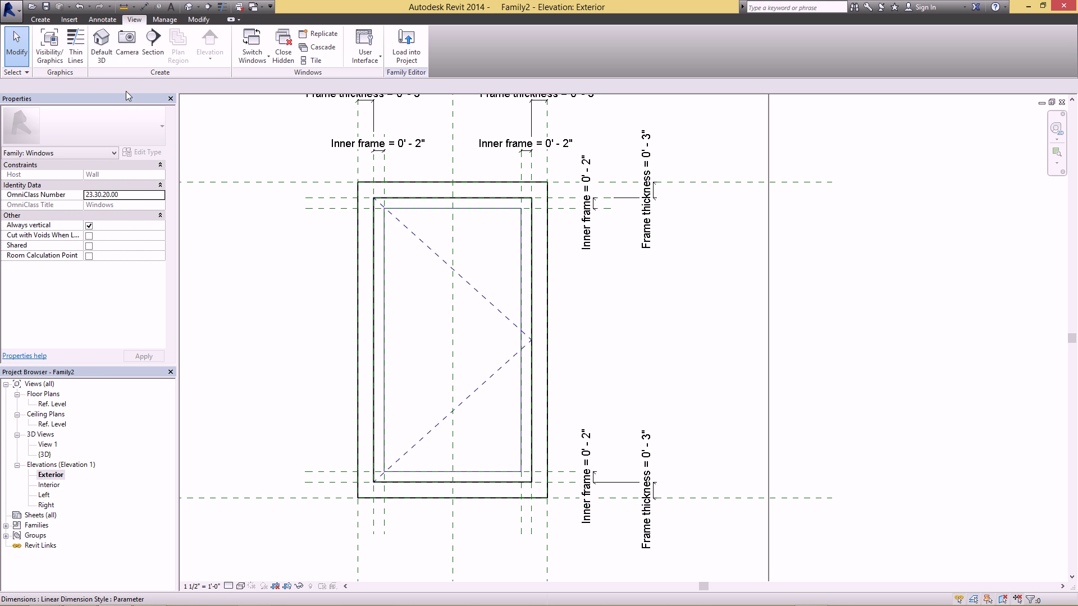
click(50, 45)
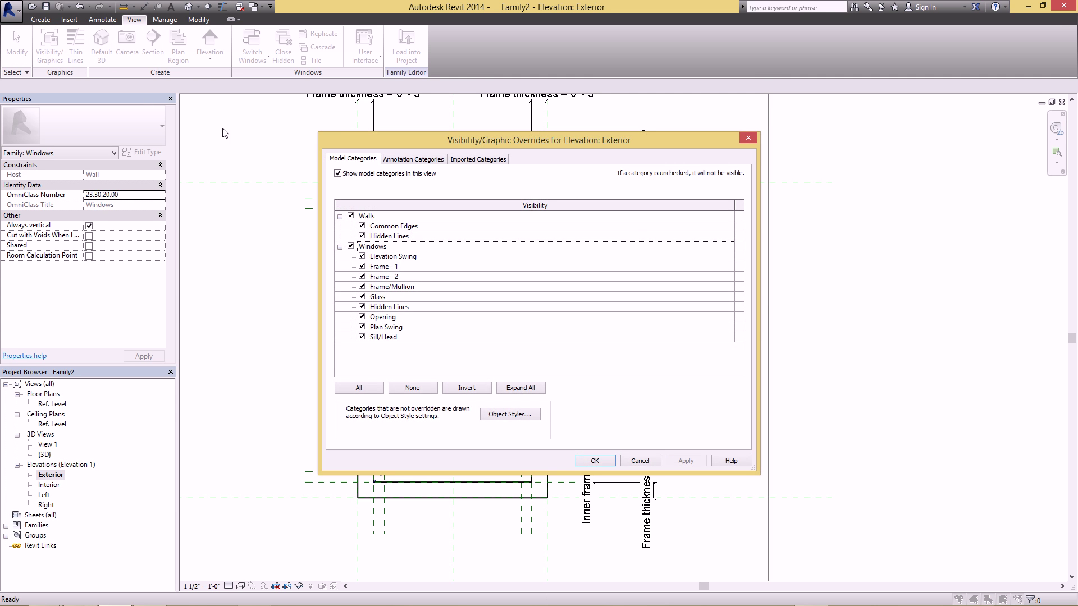
click(429, 160)
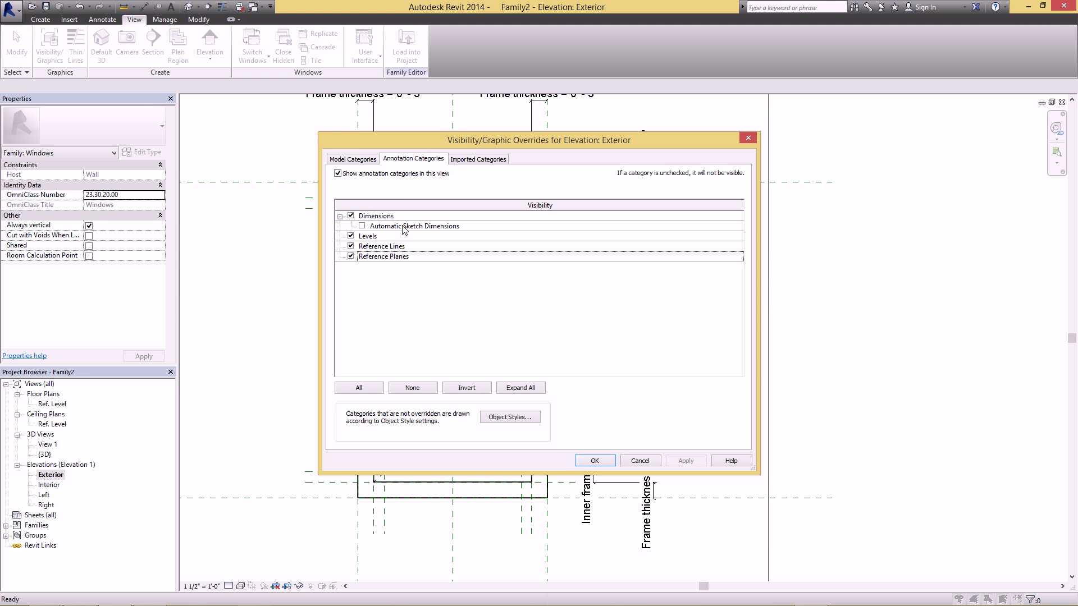
click(363, 226)
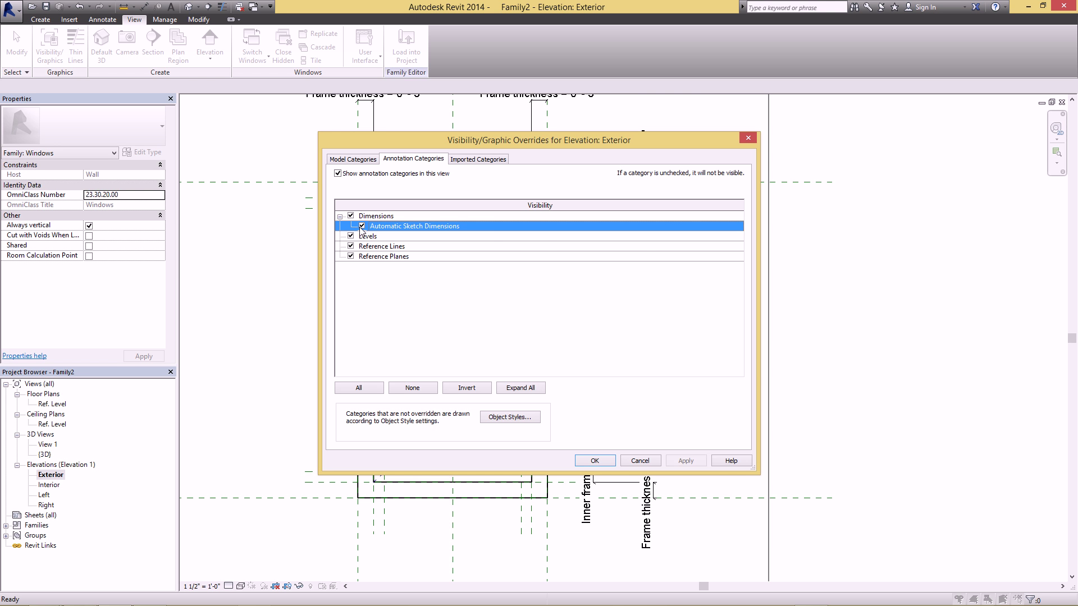
click(608, 462)
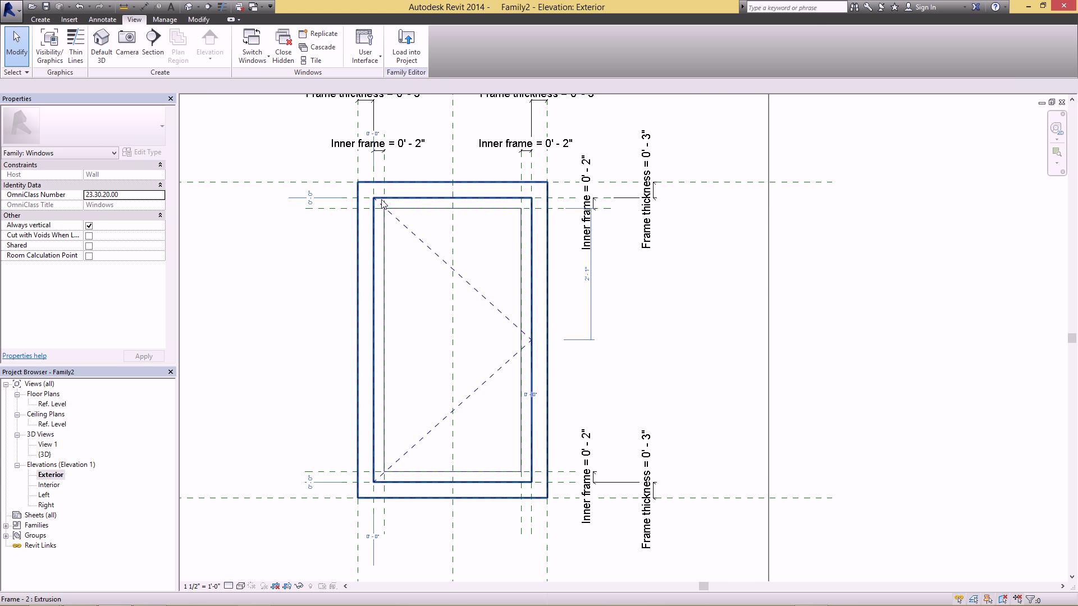
Place a vertical aligned dimension chain between the upper and lower frame thickness reference planes, including the apex of the swing lines.
middle_drag(454, 335, 411, 290)
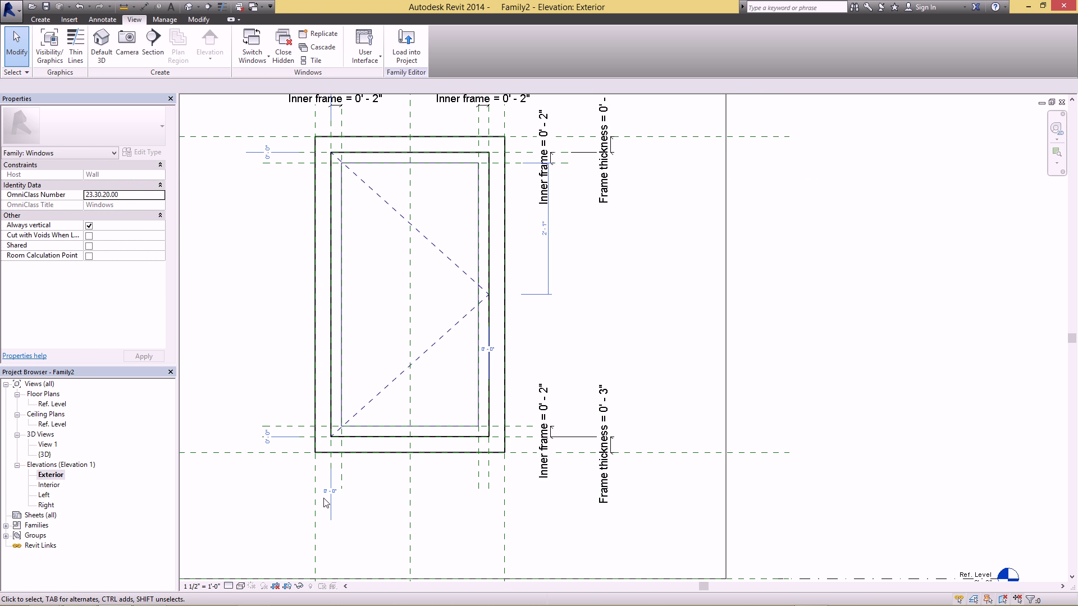
scroll(281, 436, up, 1)
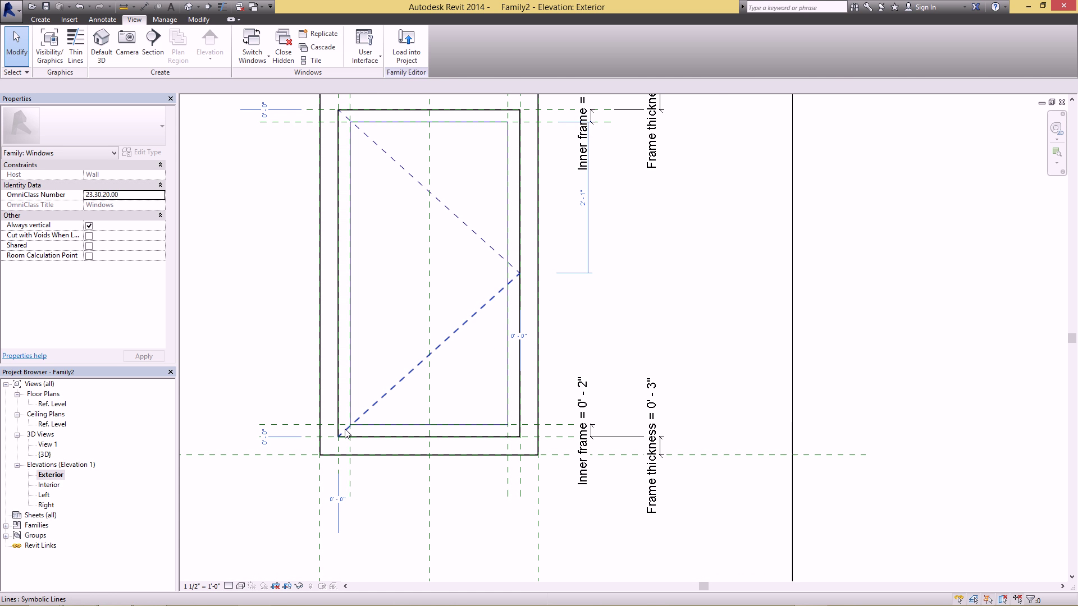
middle_drag(537, 281, 477, 341)
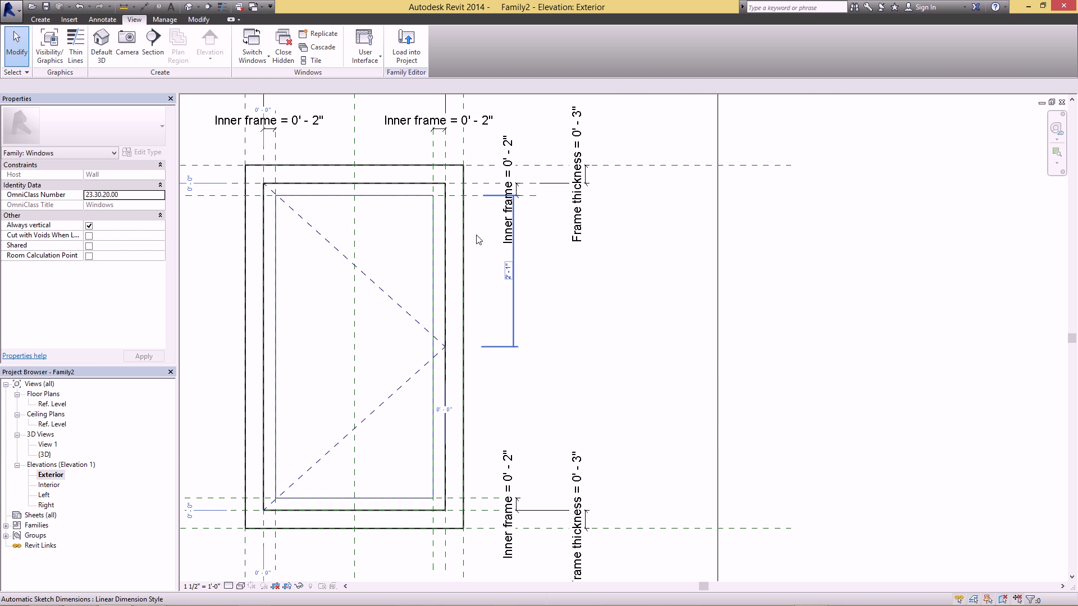
middle_drag(496, 271, 559, 291)
scroll(532, 228, down, 4)
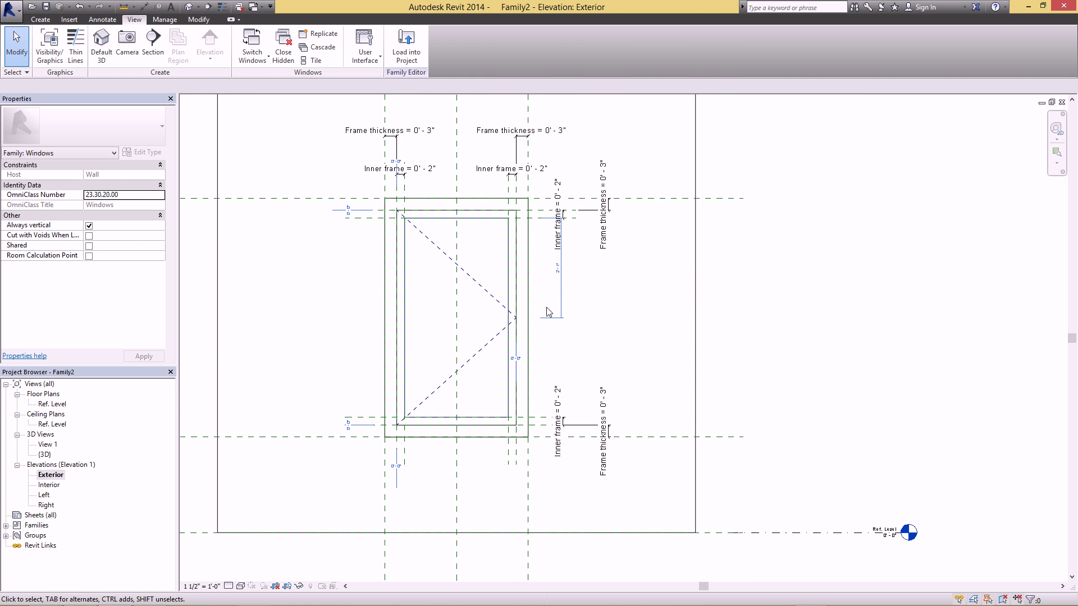
scroll(534, 328, up, 3)
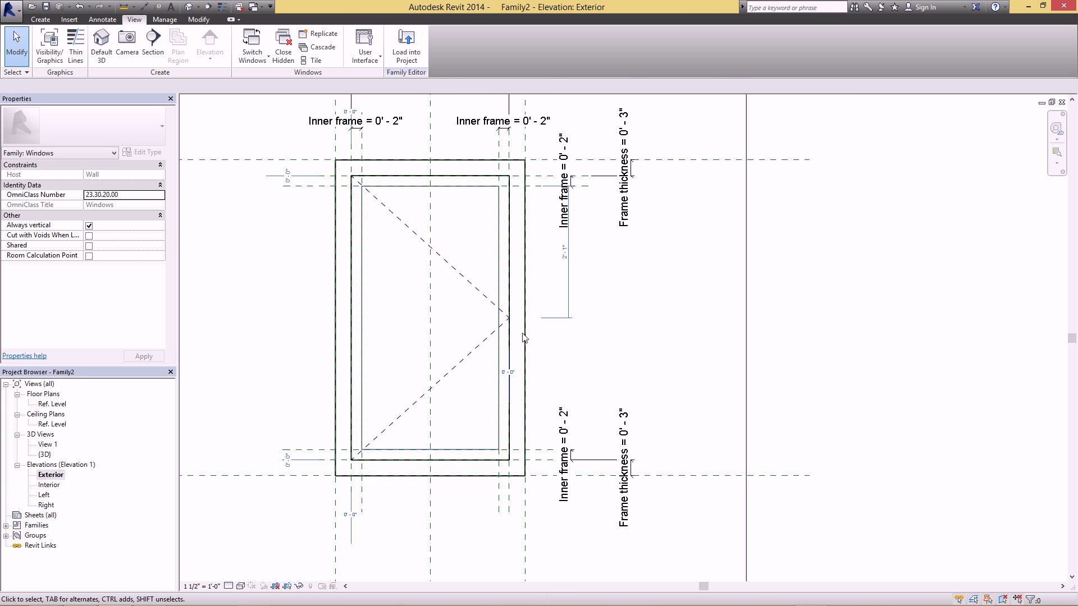
click(200, 20)
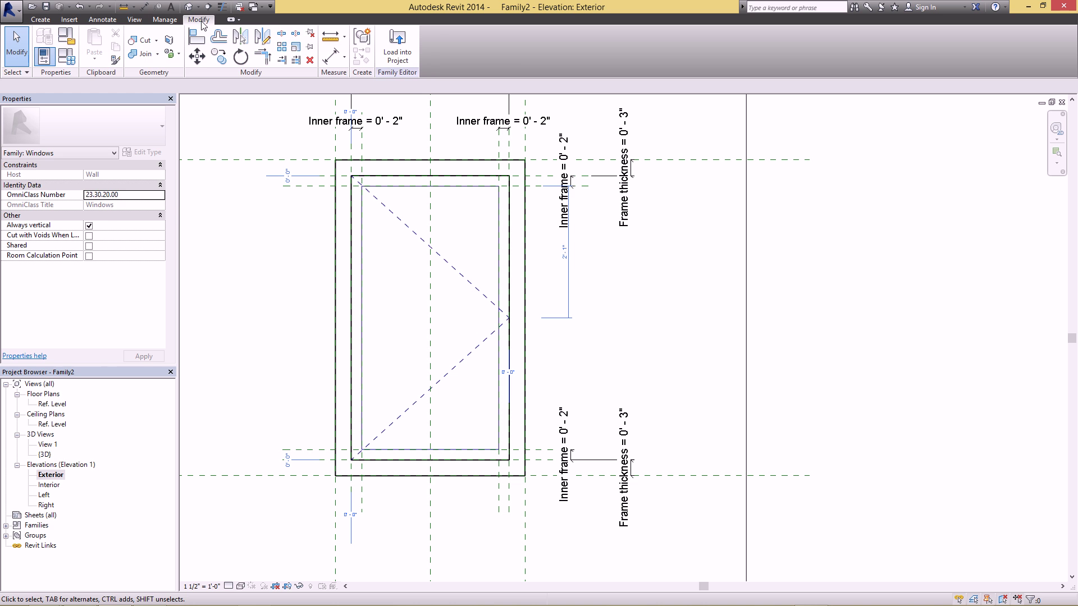
click(335, 58)
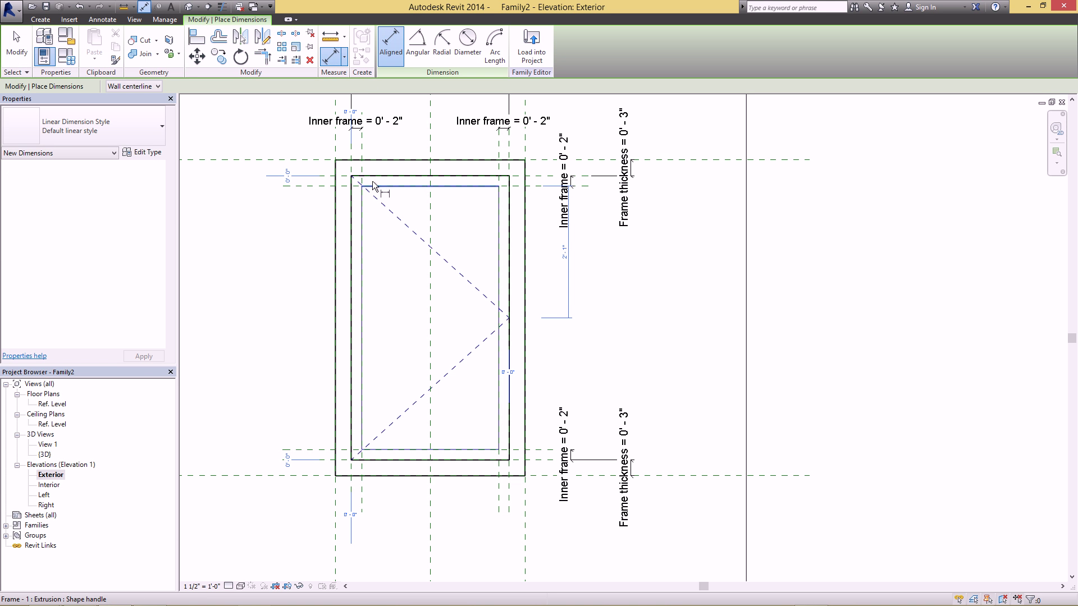
click(506, 181)
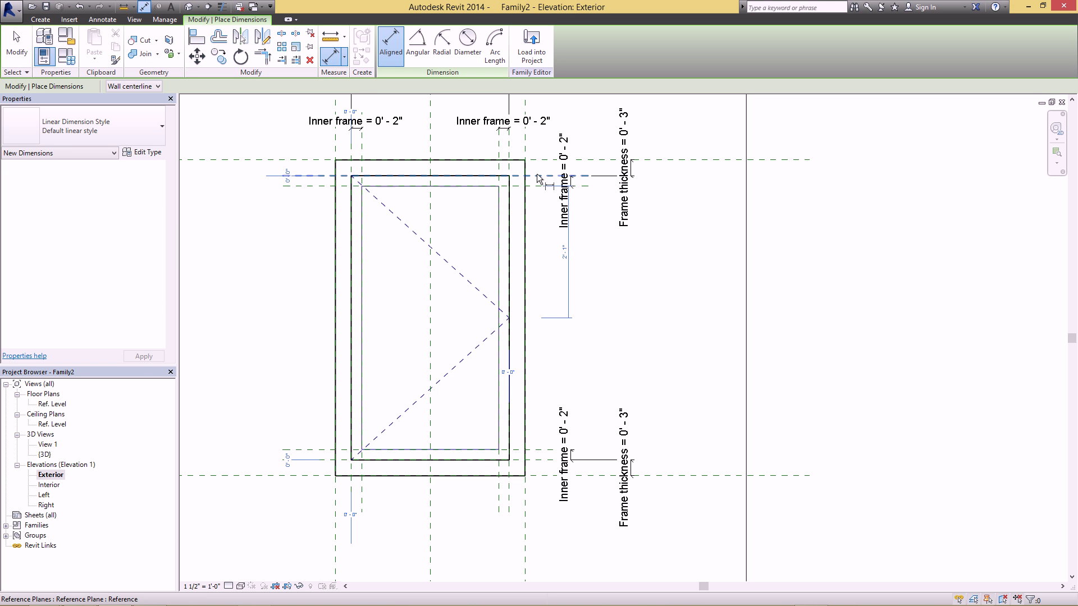
click(537, 461)
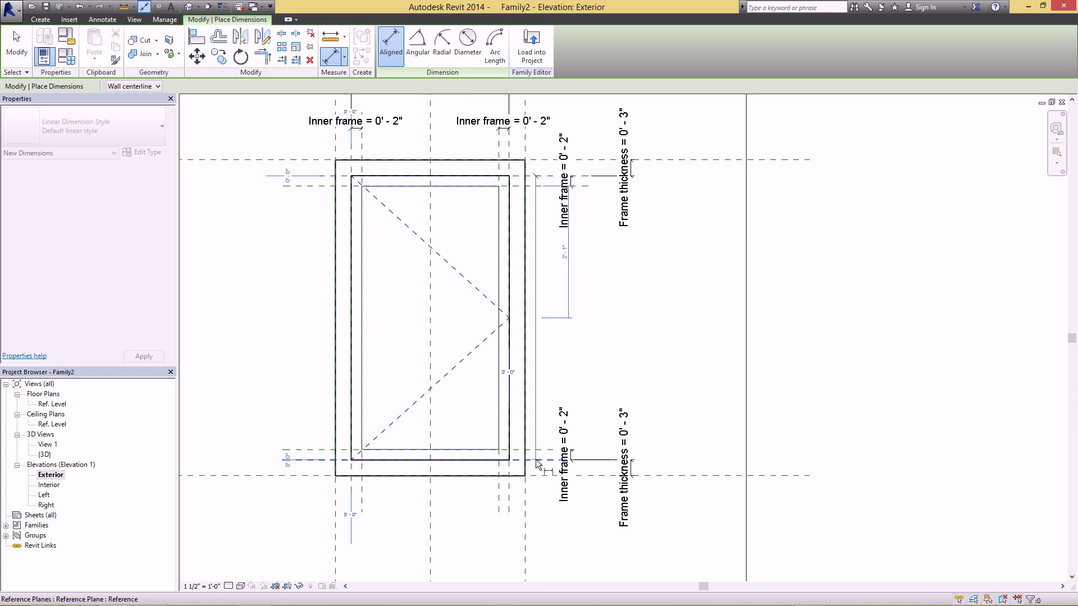
click(509, 319)
click(582, 321)
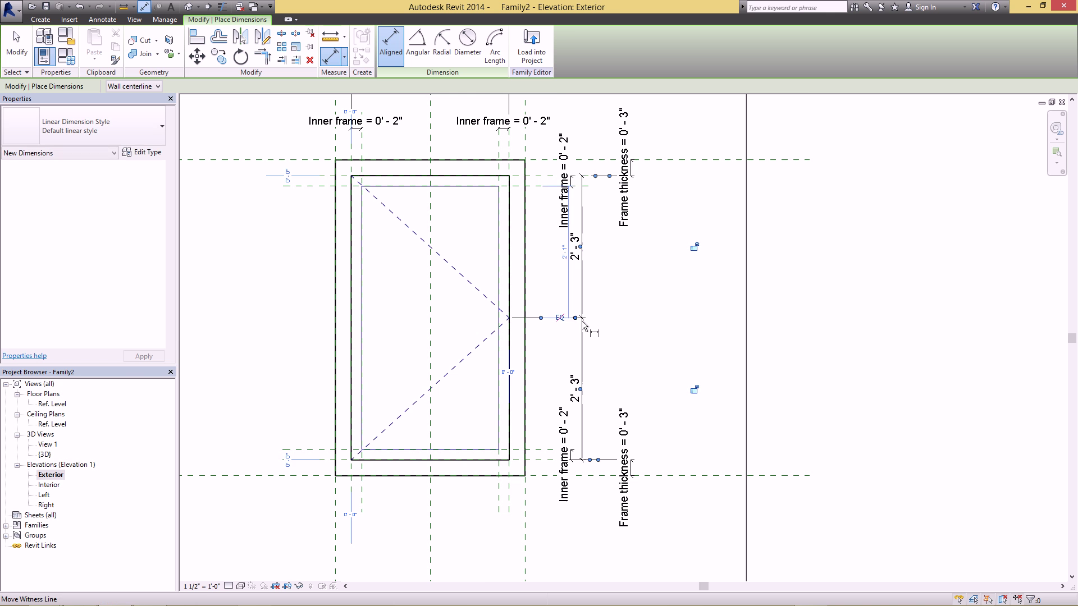
Apply the equality constraint (EQ) to the vertical dimension chain that passes through the swing-line apex.
scroll(558, 331, up, 2)
click(562, 318)
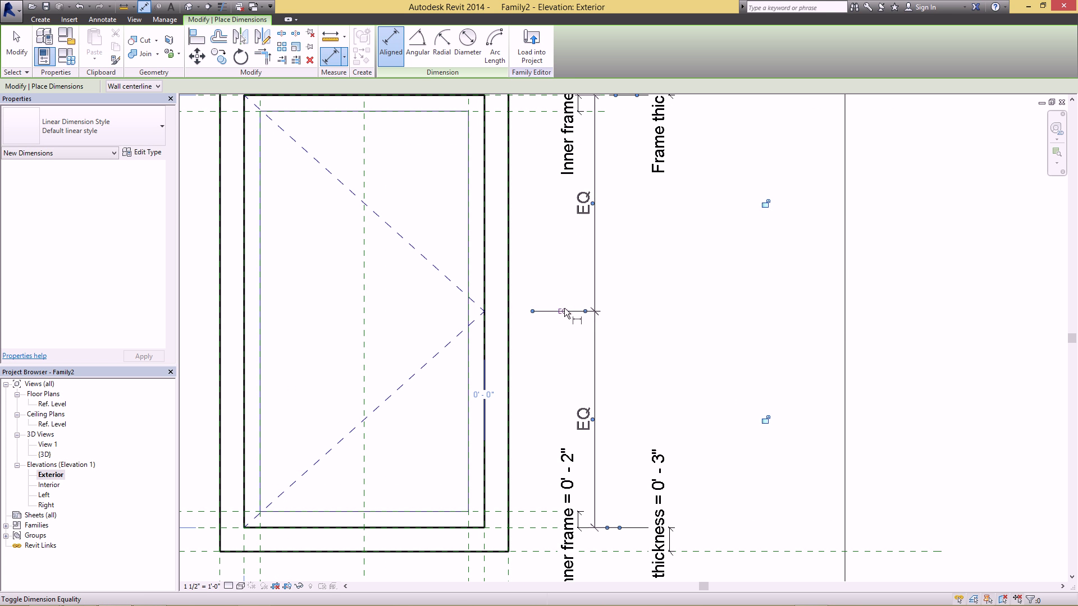
scroll(579, 256, down, 3)
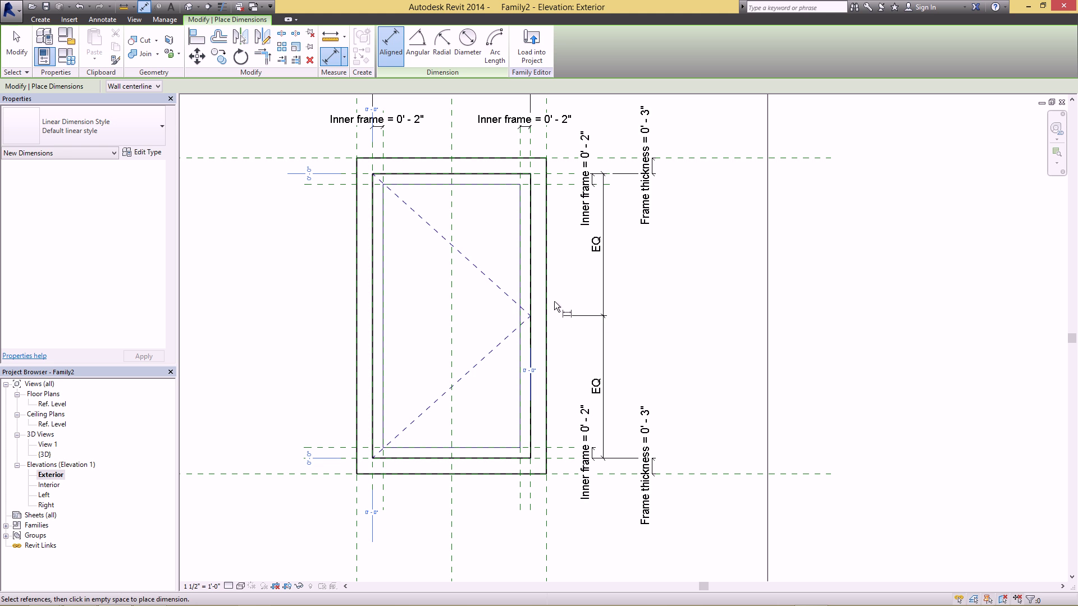
key(Escape)
key(Escape)
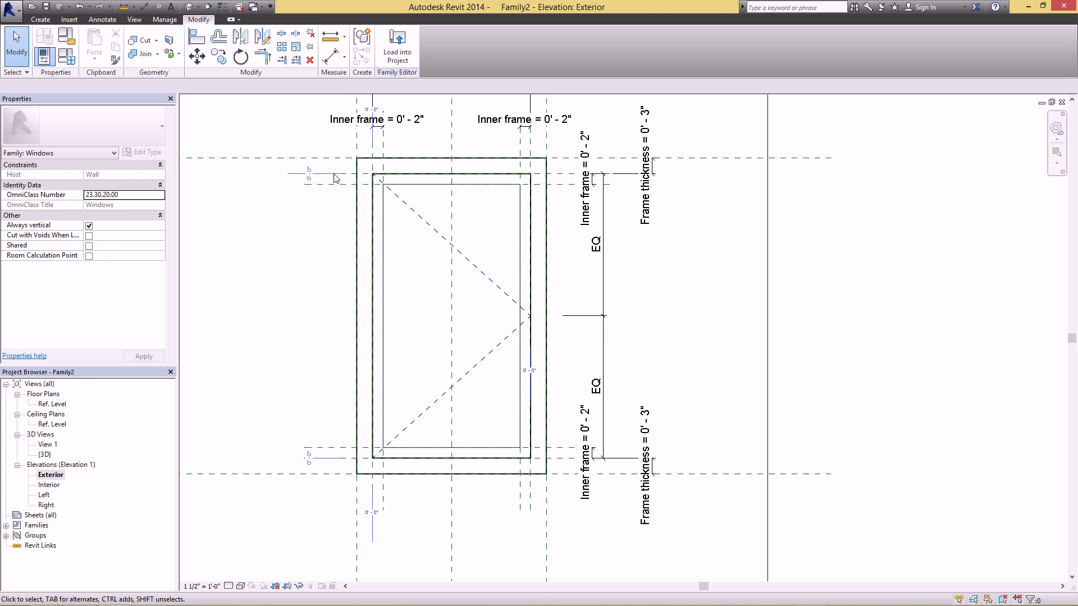
Align the apex endpoint of the swing lines to the right frame thickness reference plane.
middle_drag(346, 167, 357, 179)
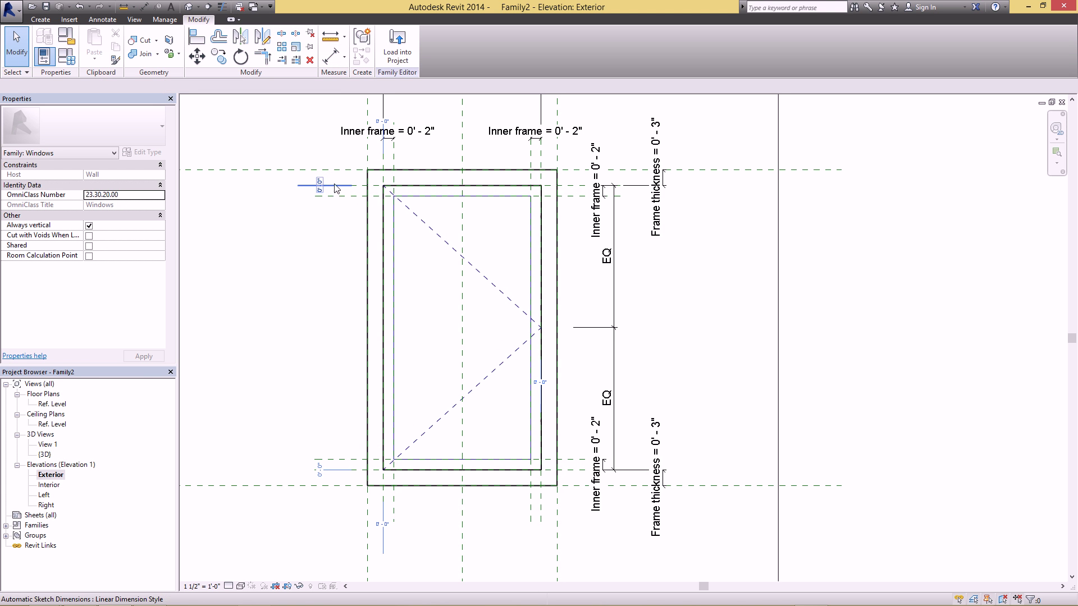
click(196, 38)
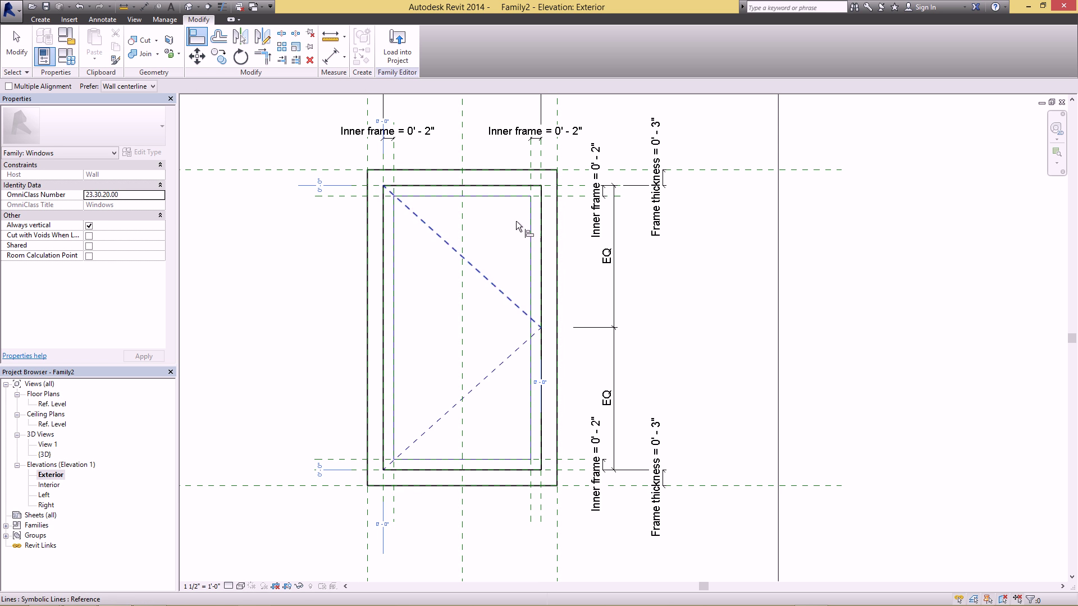
click(541, 162)
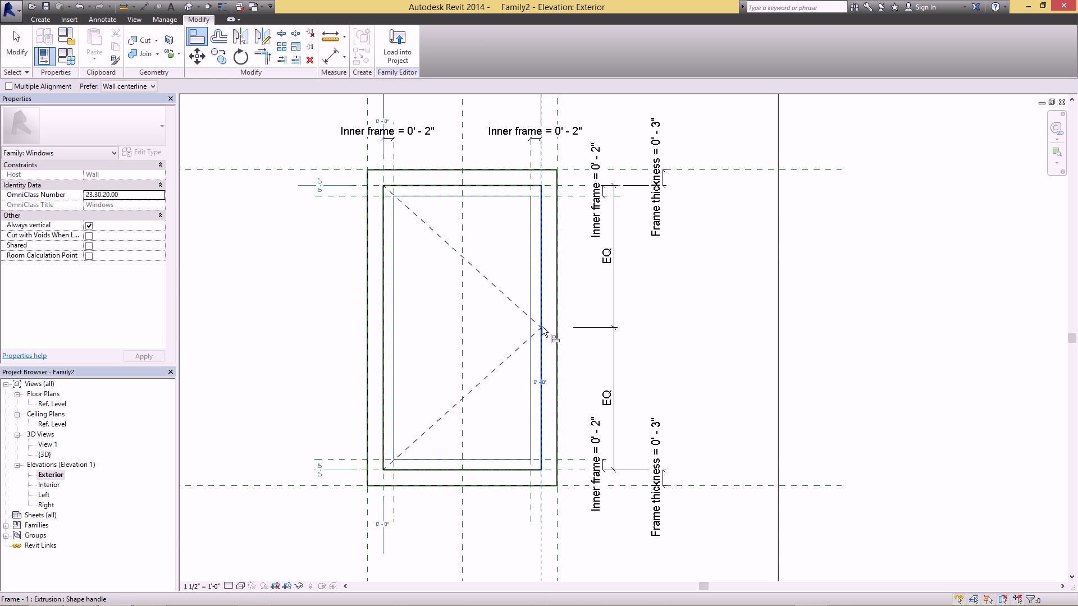
key(Tab)
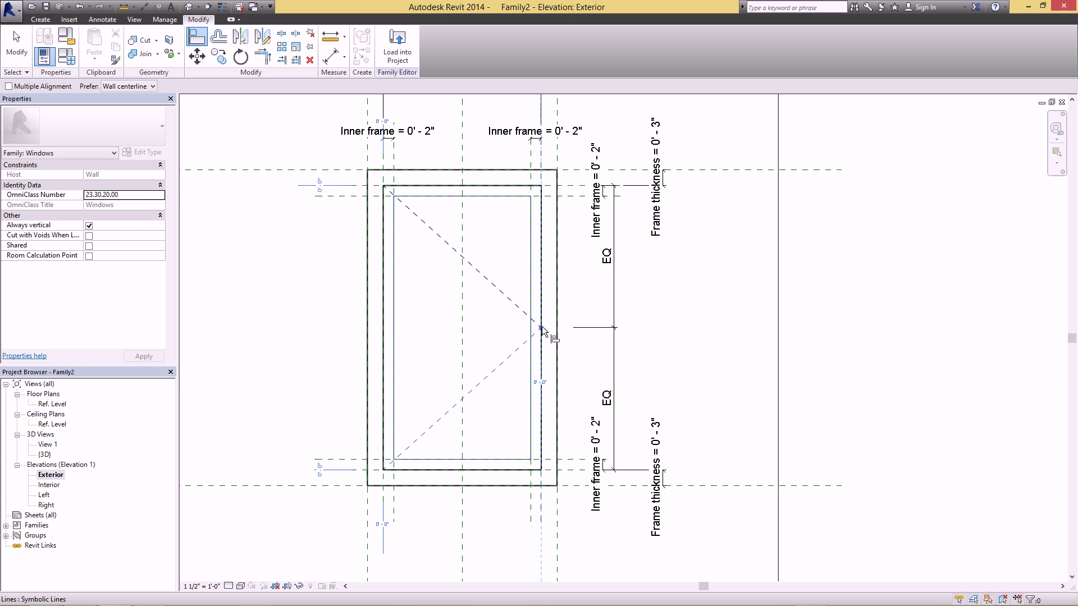
click(544, 329)
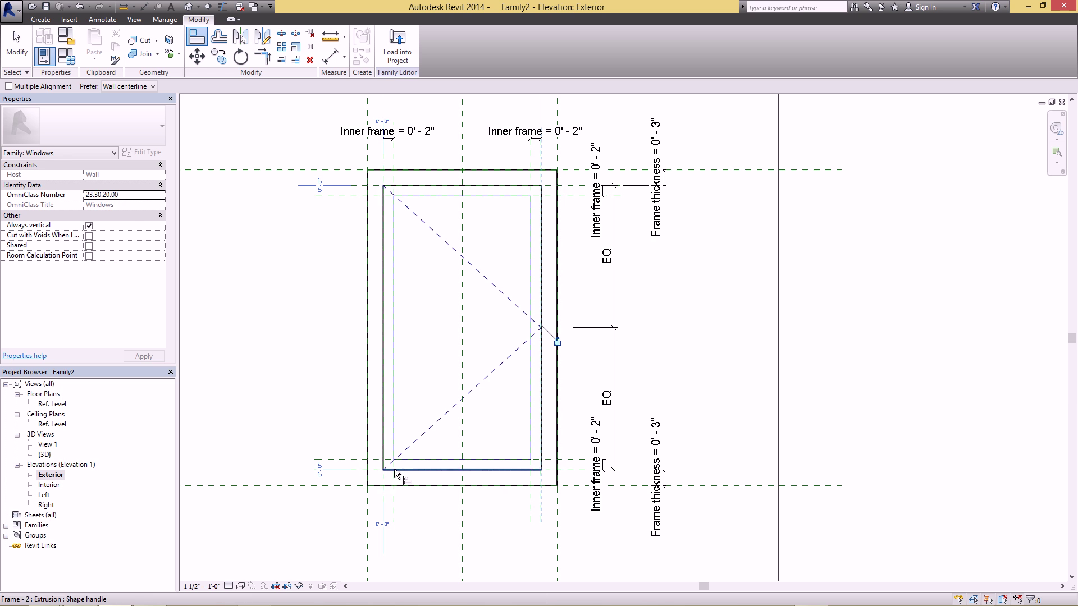
Align the lower-left swing-line endpoint to the lower and left frame thickness reference planes, and lock both alignments.
click(371, 470)
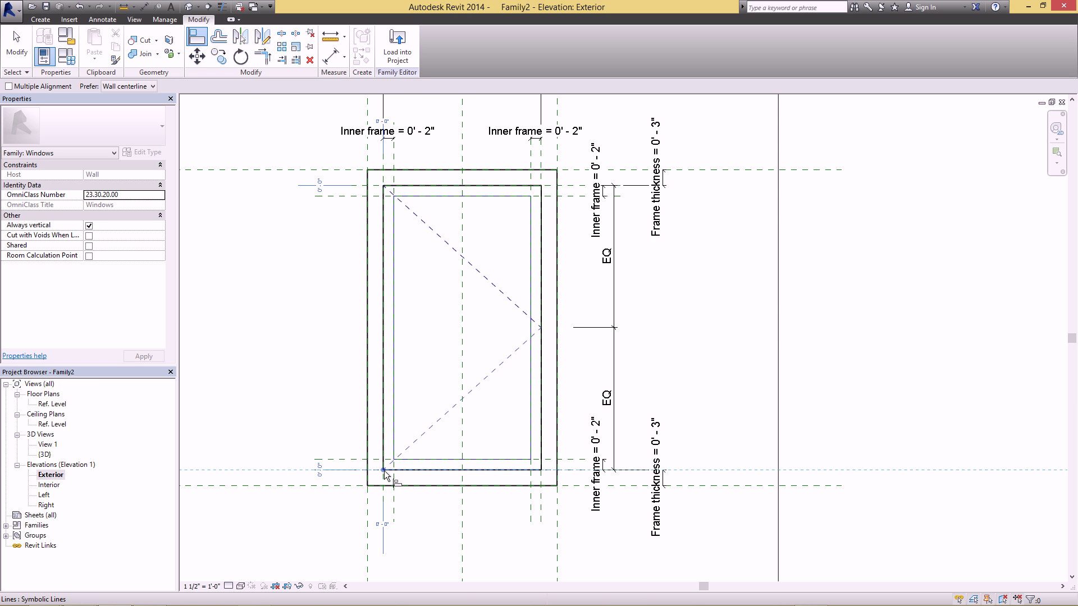
click(384, 471)
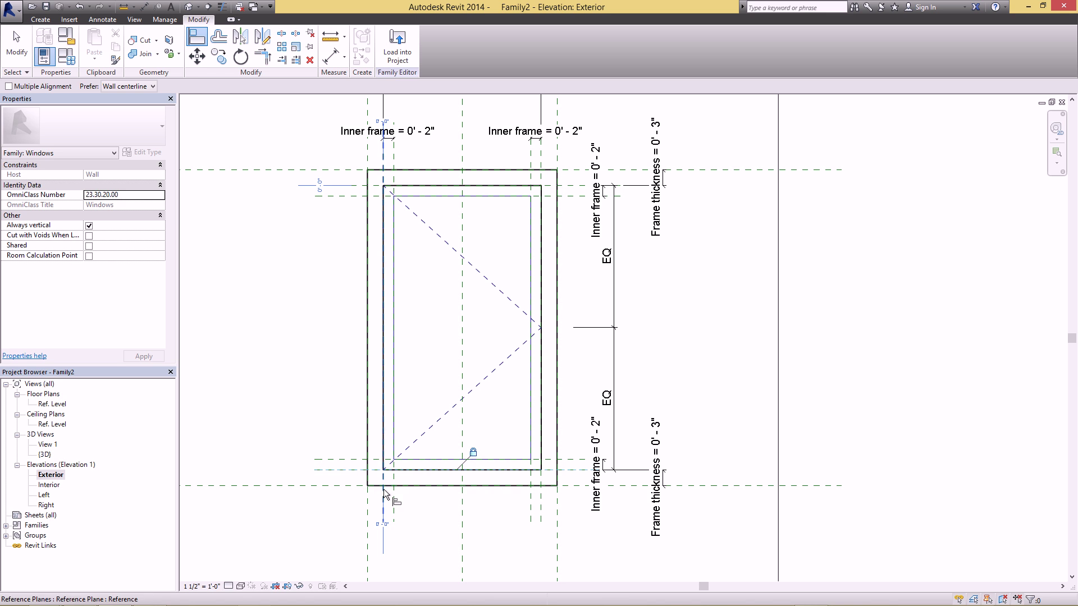
click(383, 490)
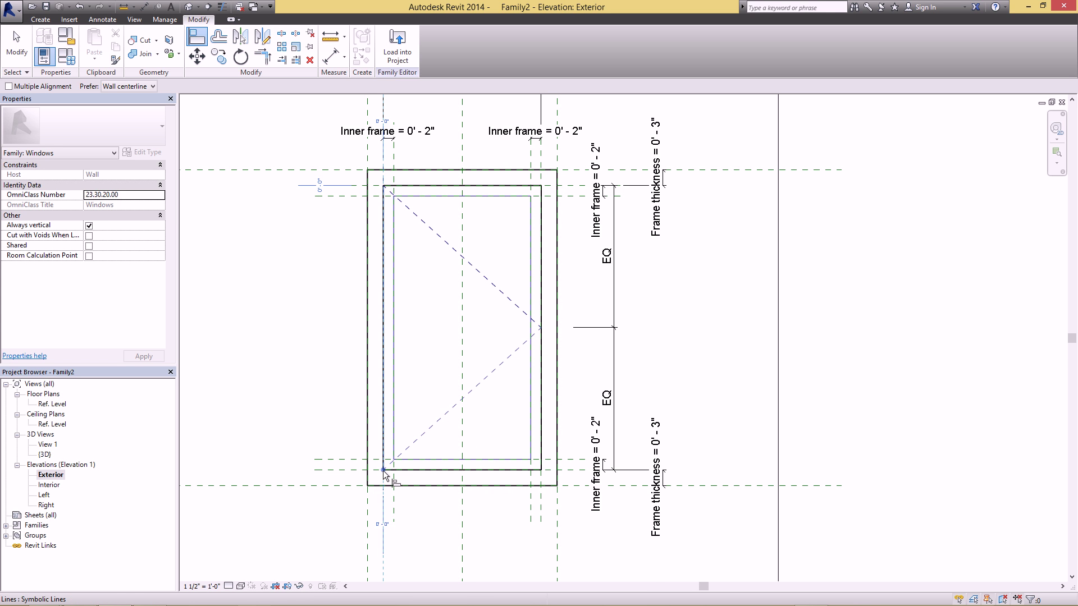
click(395, 343)
Align the upper-left swing-line endpoint to the left and upper frame thickness reference planes, and lock both alignments.
middle_drag(396, 190, 391, 249)
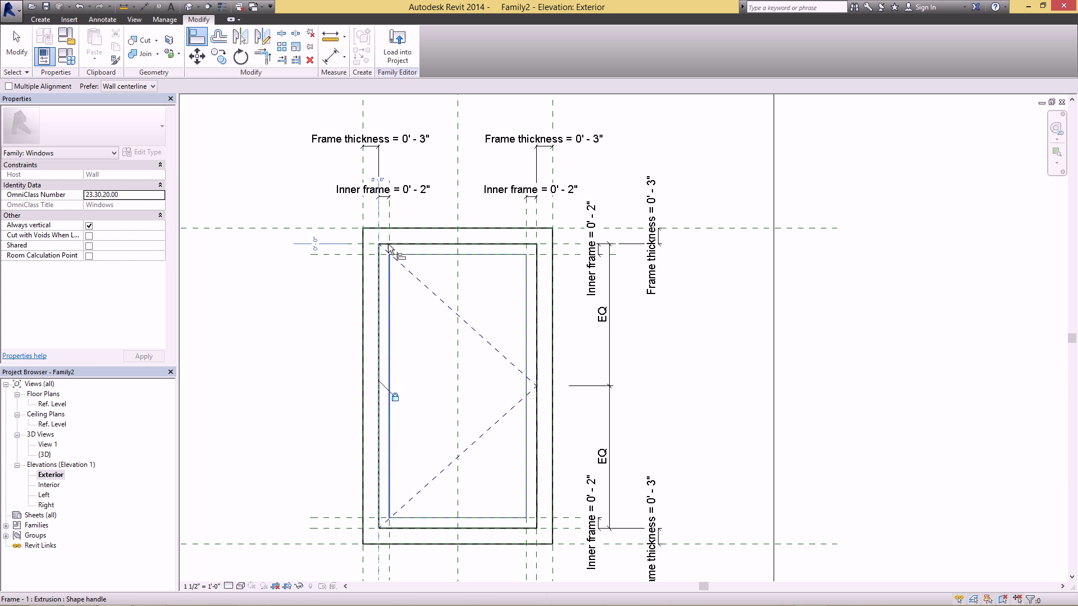
click(381, 248)
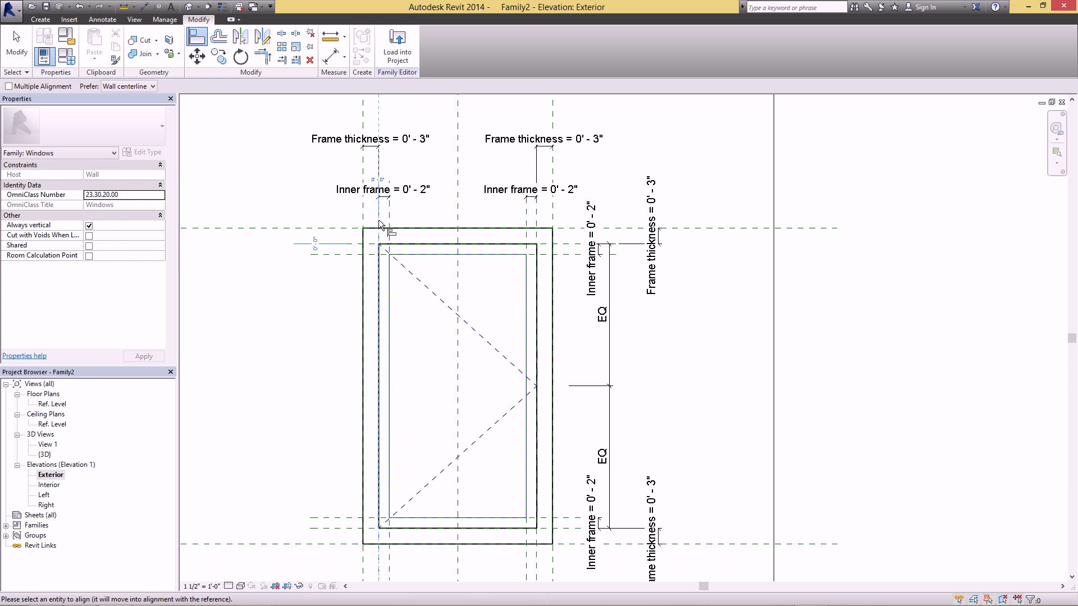
click(381, 249)
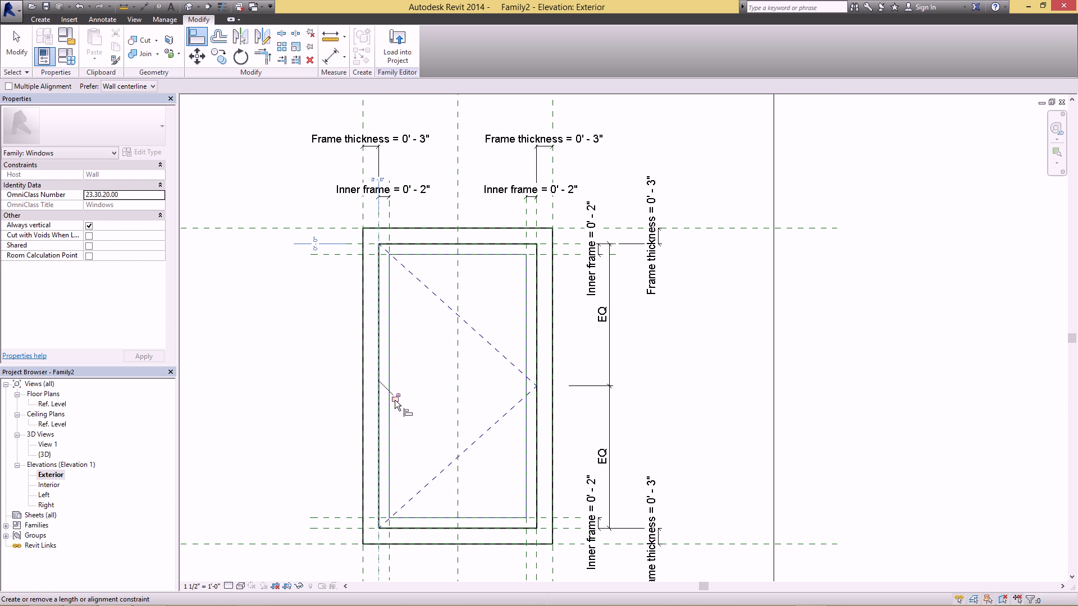
click(381, 248)
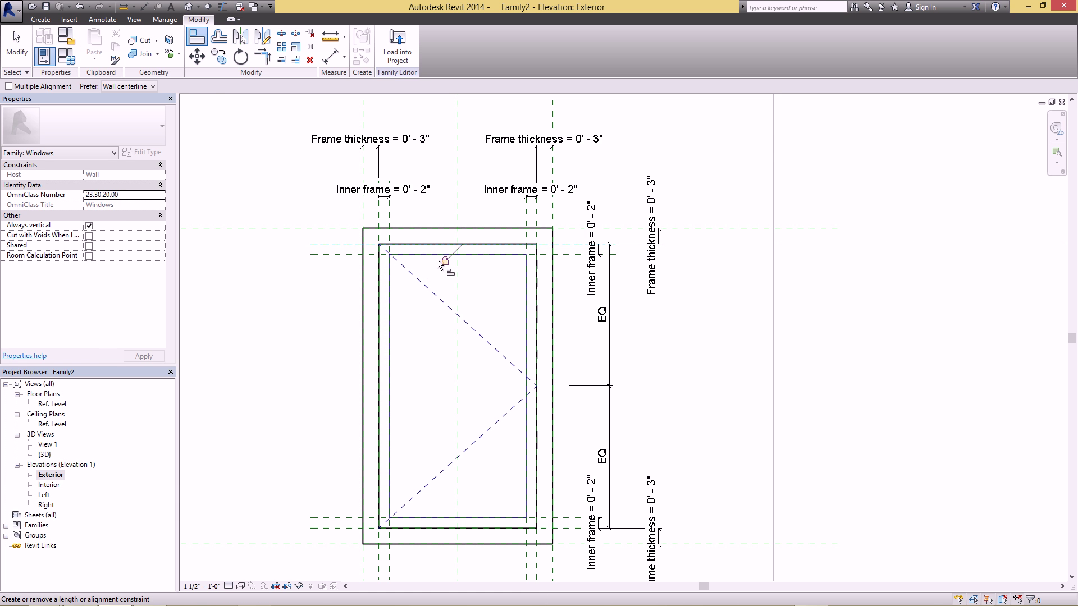
scroll(447, 325, down, 2)
key(Escape)
key(Escape)
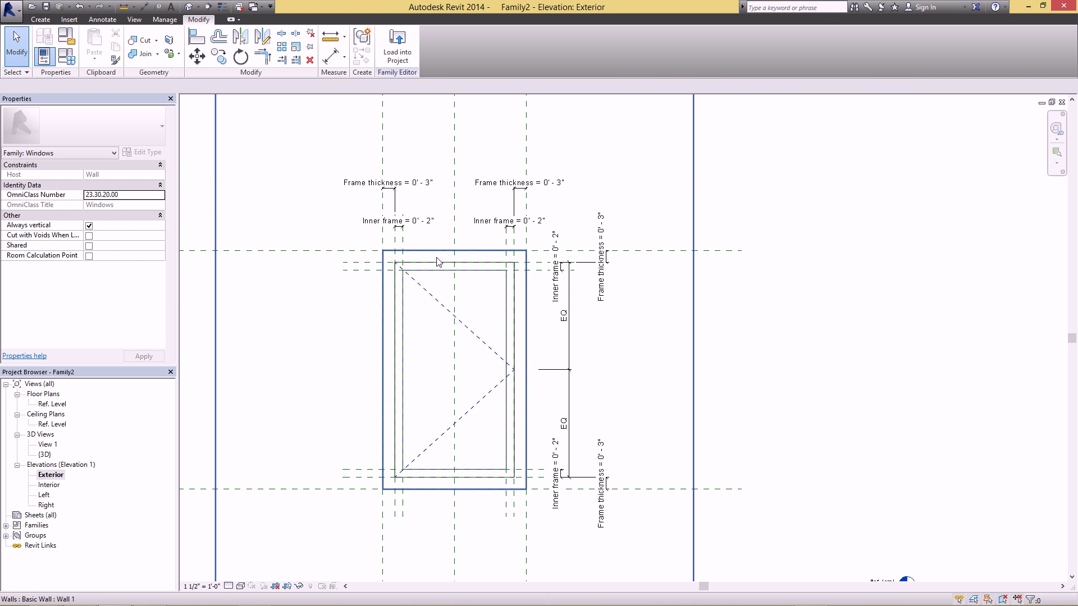
Set the window's Height dimension to 4' to flex the family.
scroll(438, 260, down, 3)
scroll(387, 335, up, 1)
click(213, 333)
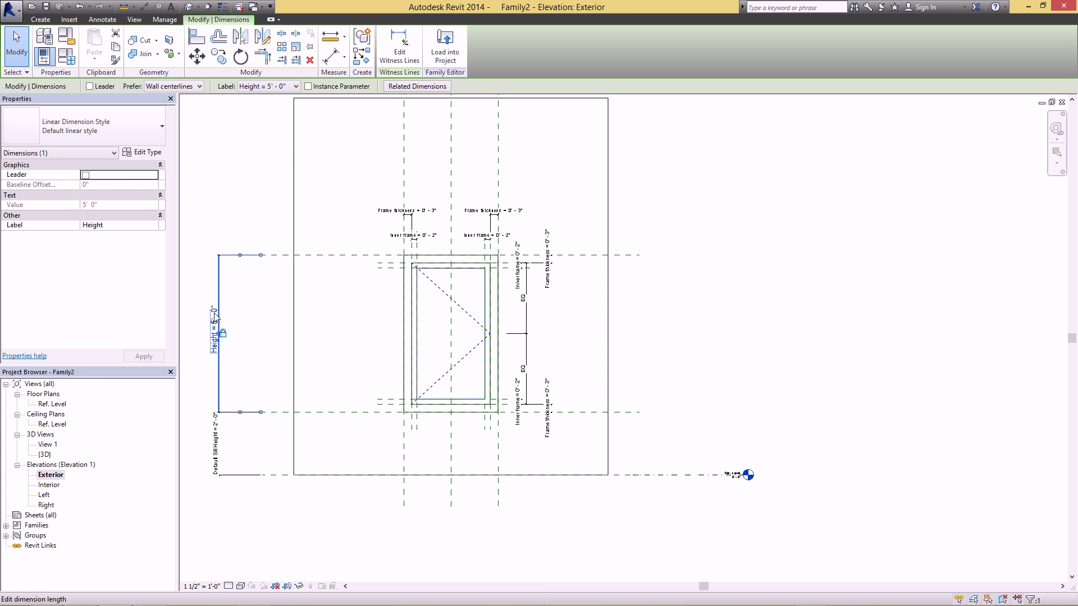
click(216, 317)
text(4)
key(Return)
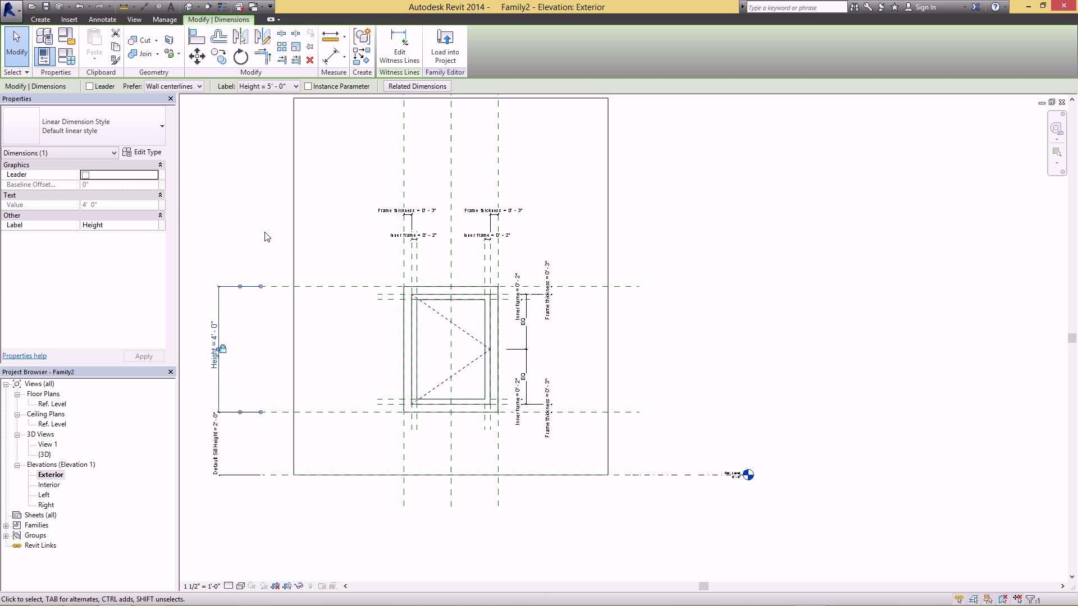
scroll(402, 316, up, 1)
scroll(302, 331, up, 1)
key(Escape)
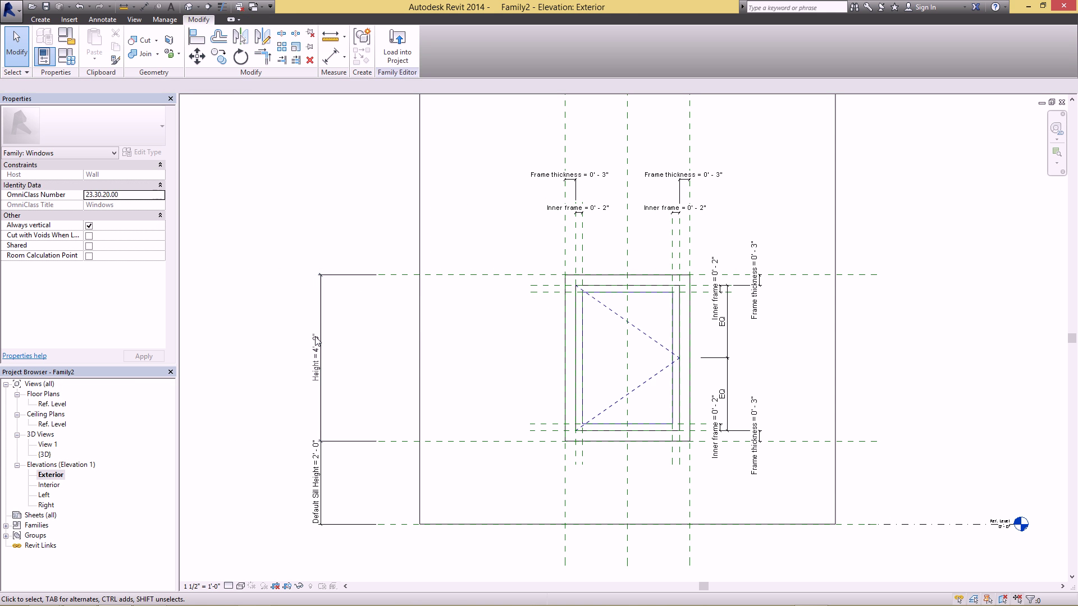
Set the window's Height dimension back to 5'.
click(319, 334)
click(315, 344)
text(5)
key(Return)
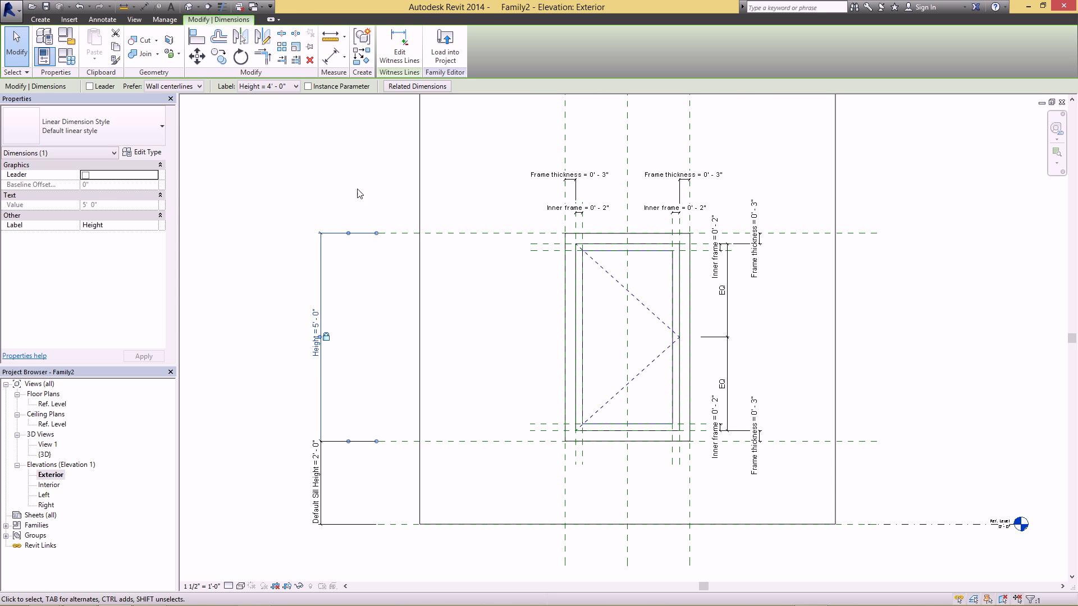
key(Escape)
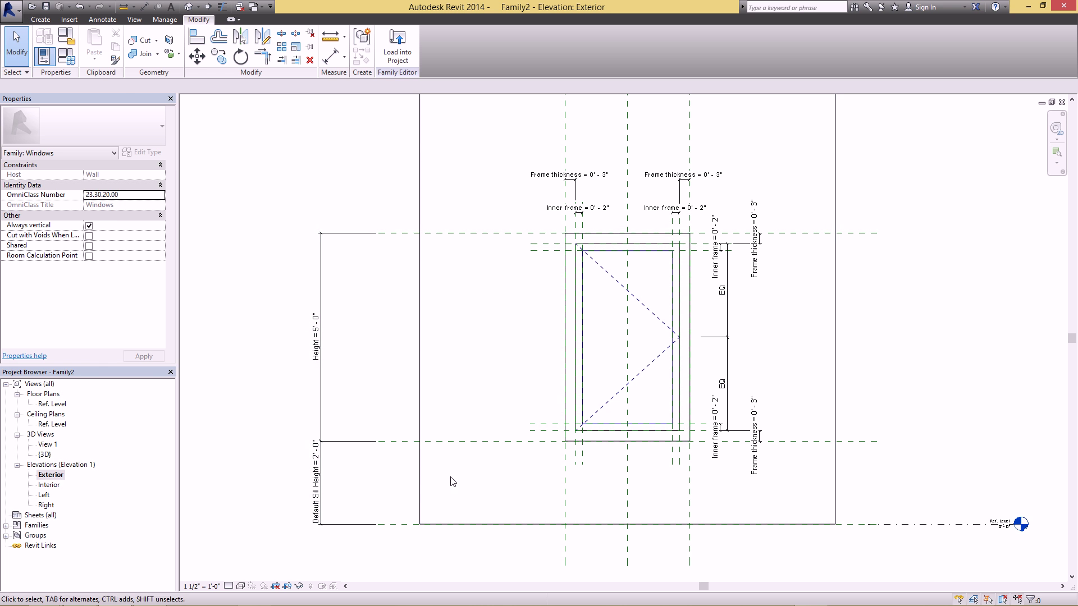
Set the Width parameter to 4' 0" in Family Types and apply it to the window.
middle_drag(686, 335, 610, 383)
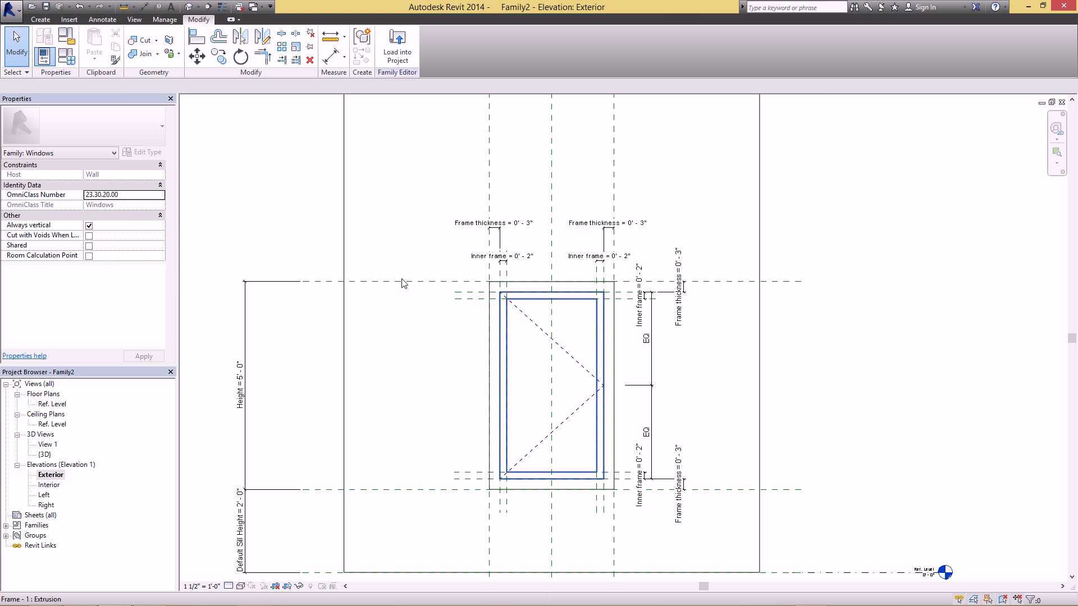
click(66, 59)
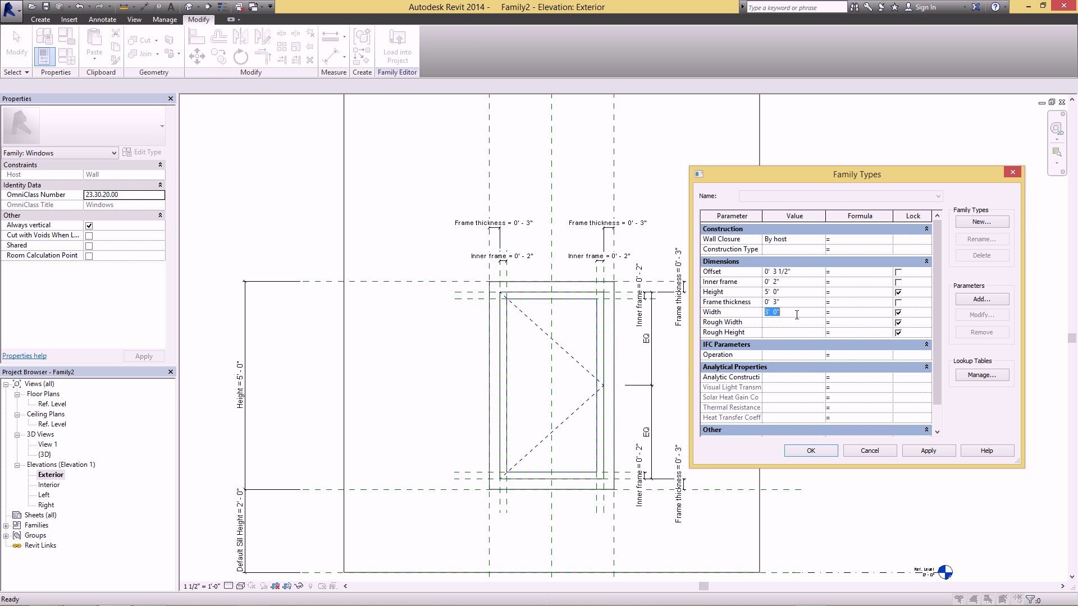
click(940, 452)
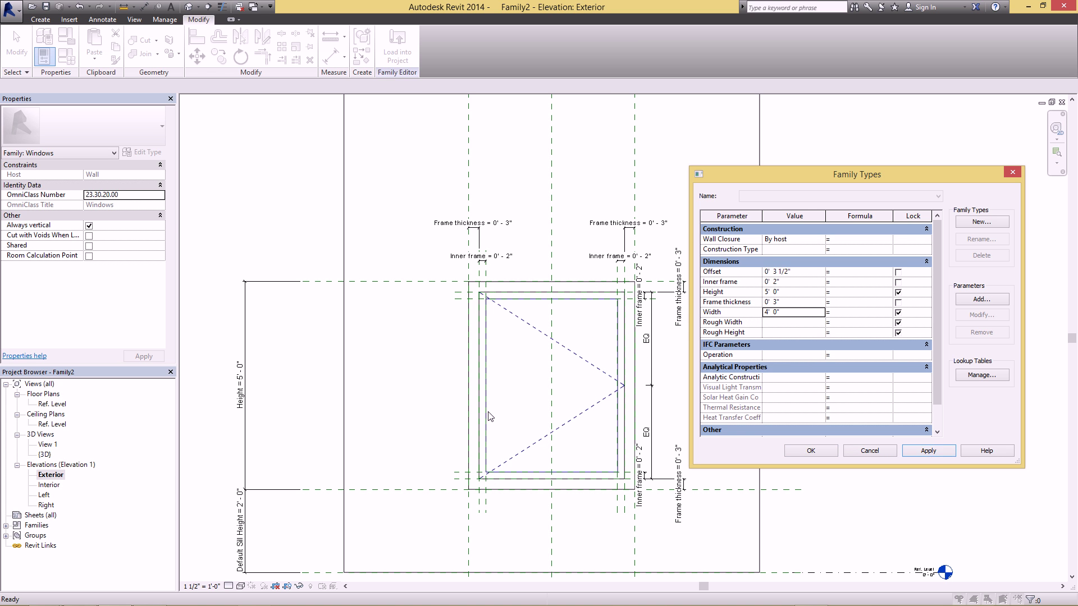
click(811, 451)
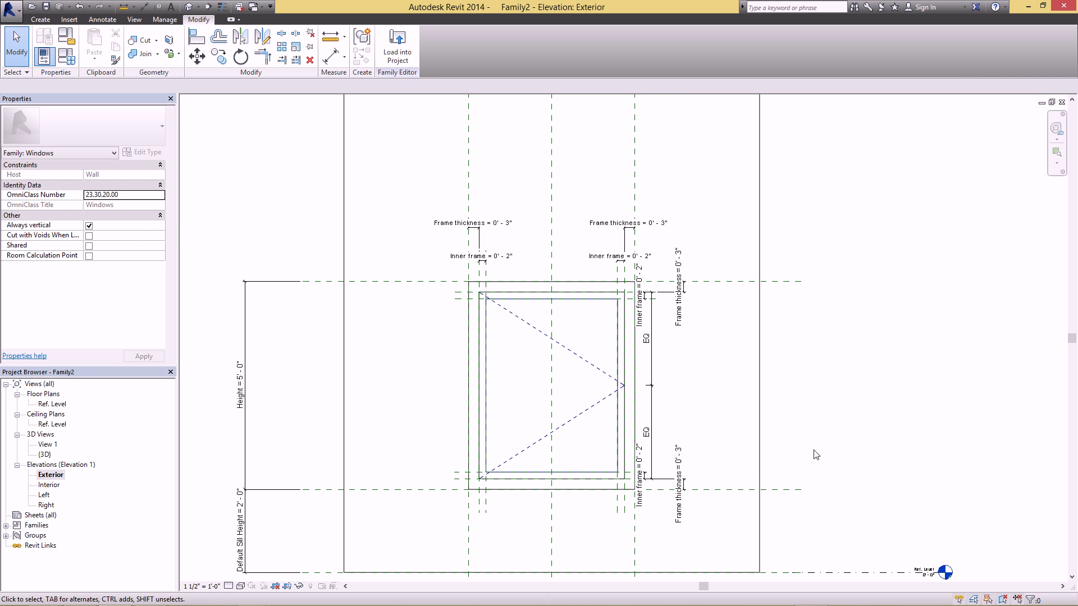
Open the Ref. Level floor plan and examine how the window's frames and glass pane appear in plan.
scroll(710, 402, down, 3)
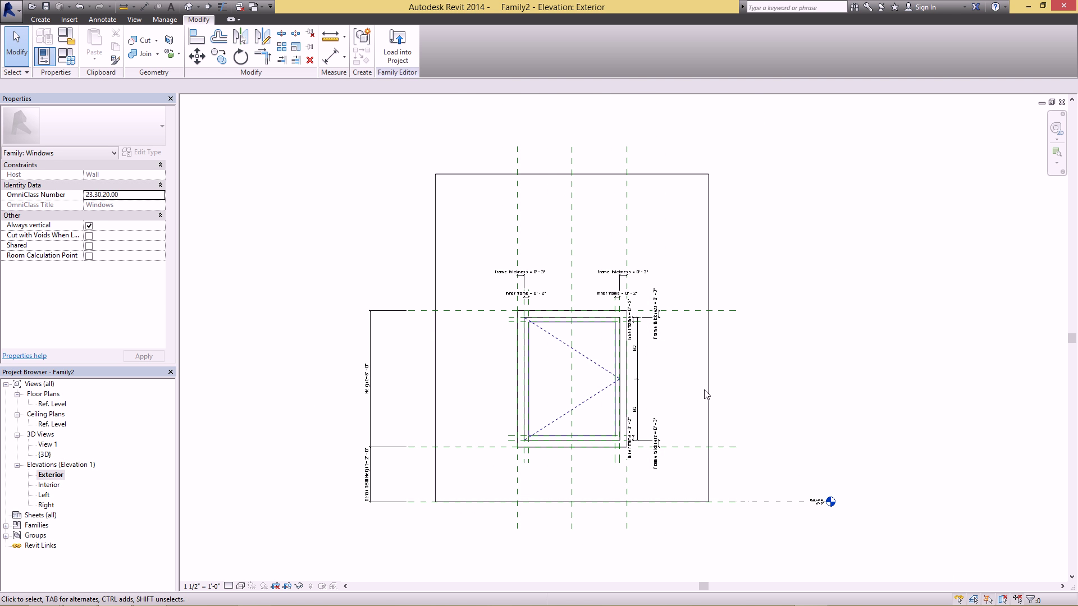
scroll(706, 395, up, 2)
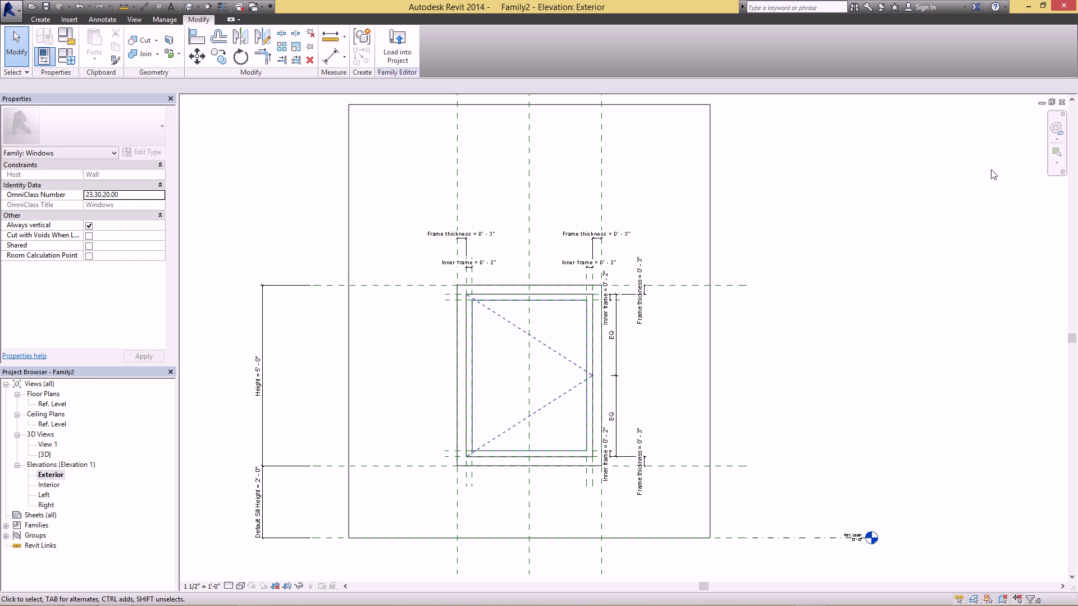
double_click(52, 404)
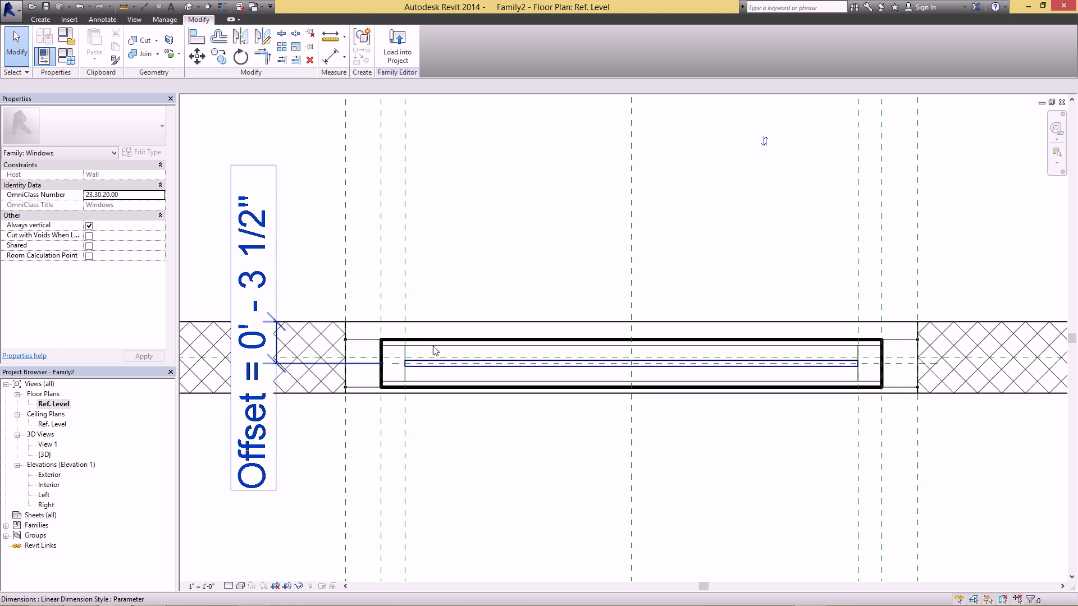
middle_drag(497, 397, 450, 457)
scroll(450, 450, up, 2)
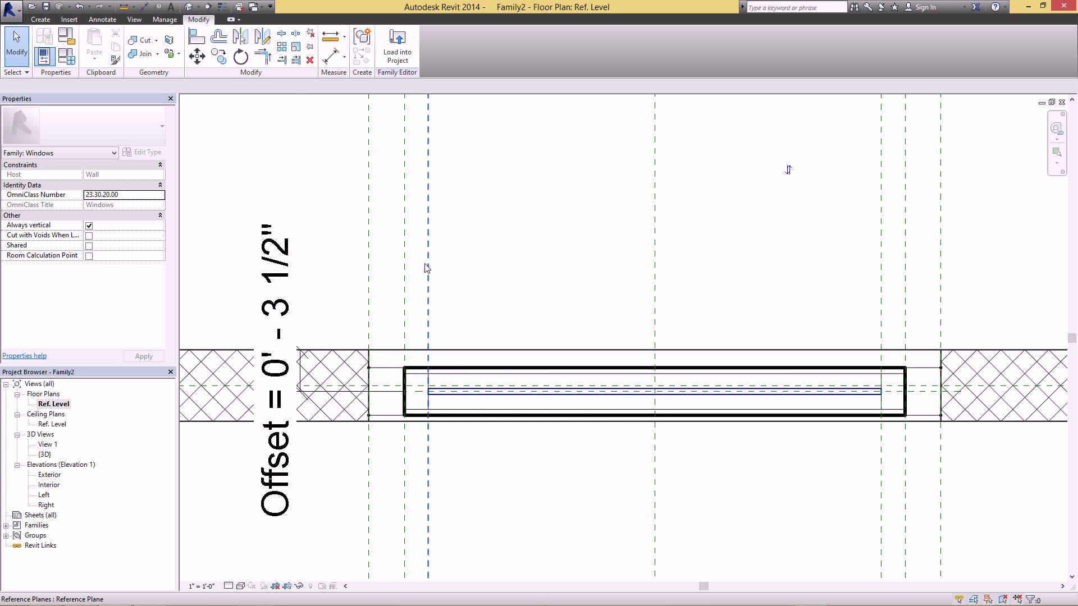
click(165, 20)
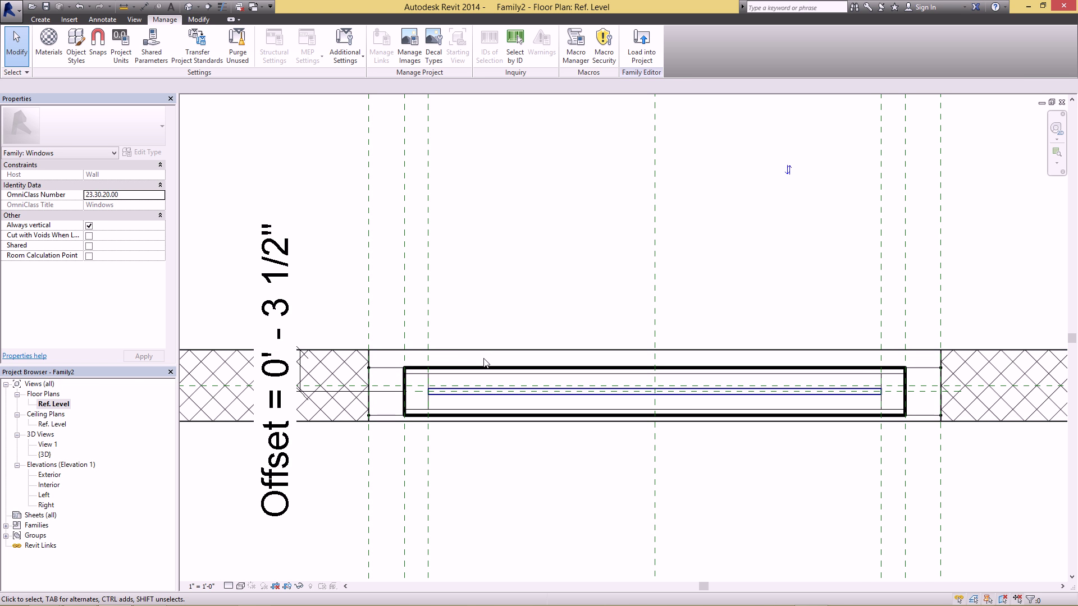
scroll(438, 288, down, 3)
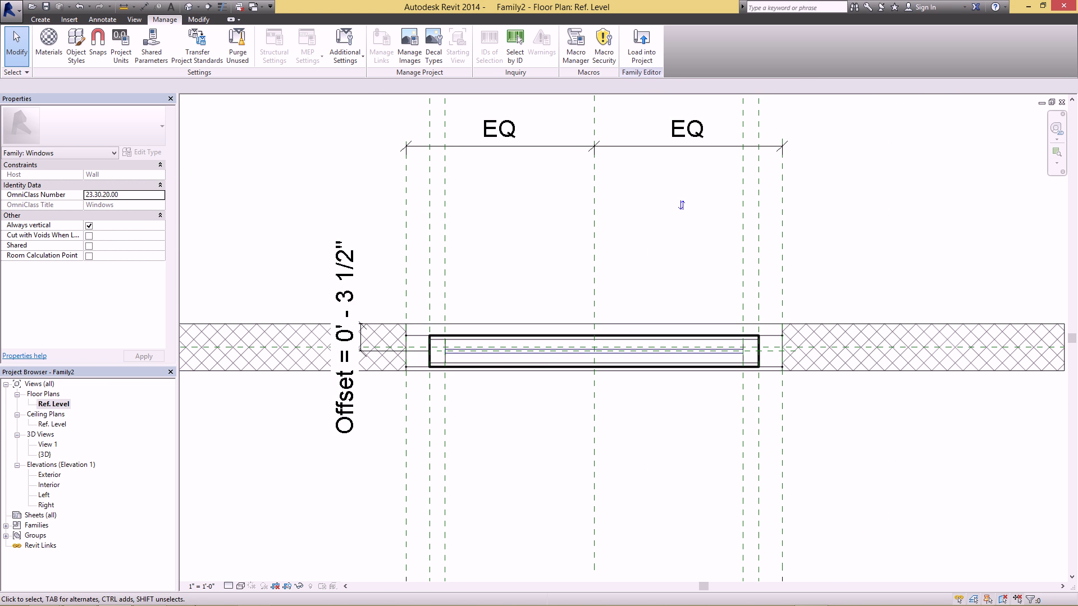
scroll(446, 412, down, 1)
scroll(399, 368, down, 2)
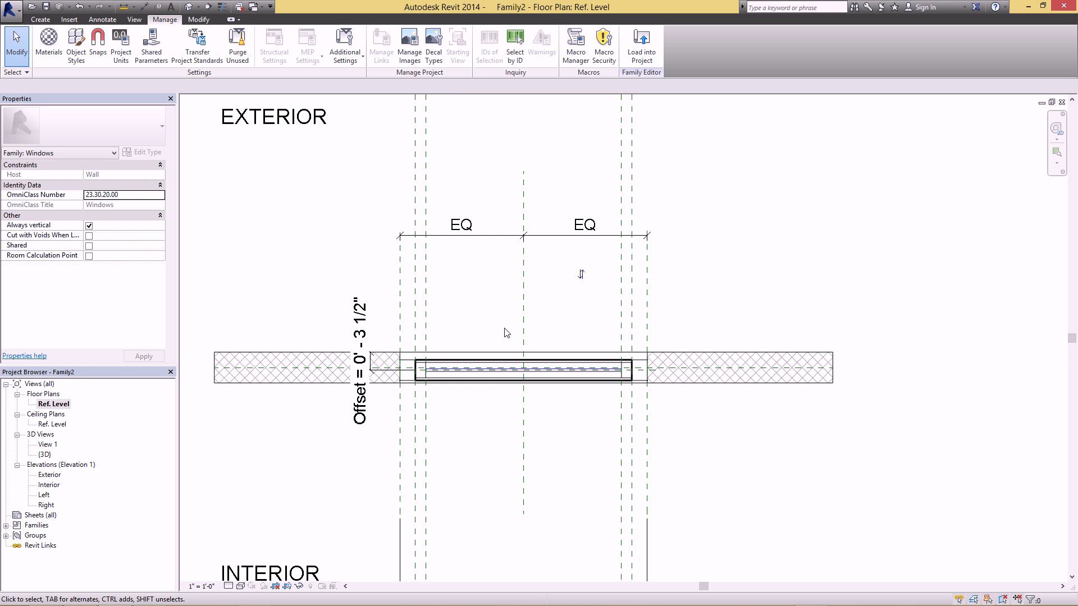
Restore the maximized view windows, move the Ref. Level floor plan window aside, and bring the Exterior elevation to the front.
click(1052, 101)
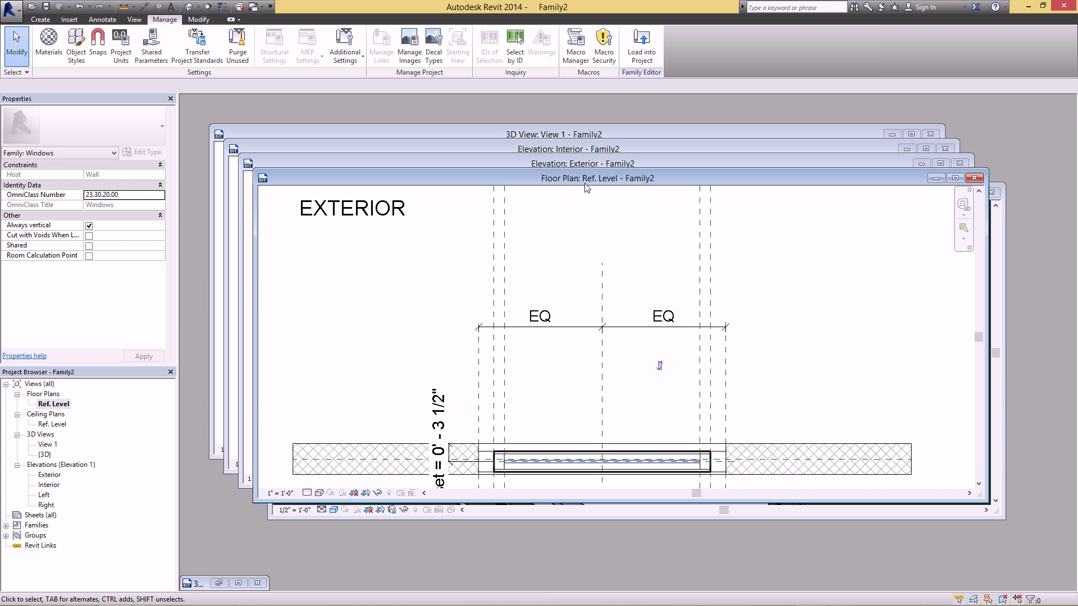
drag(586, 187, 724, 260)
click(642, 164)
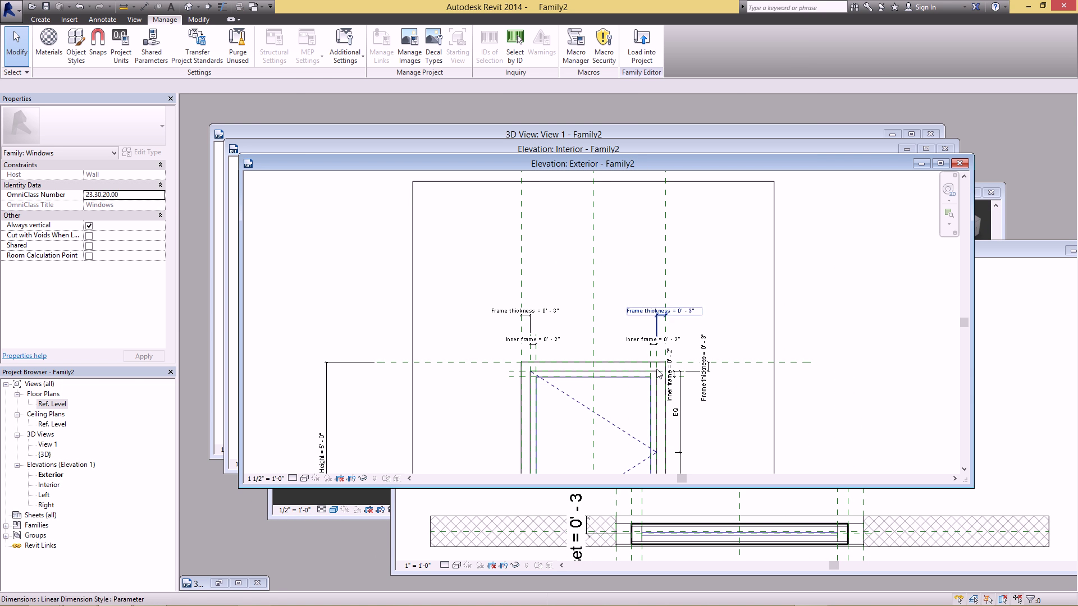
middle_drag(659, 374, 597, 283)
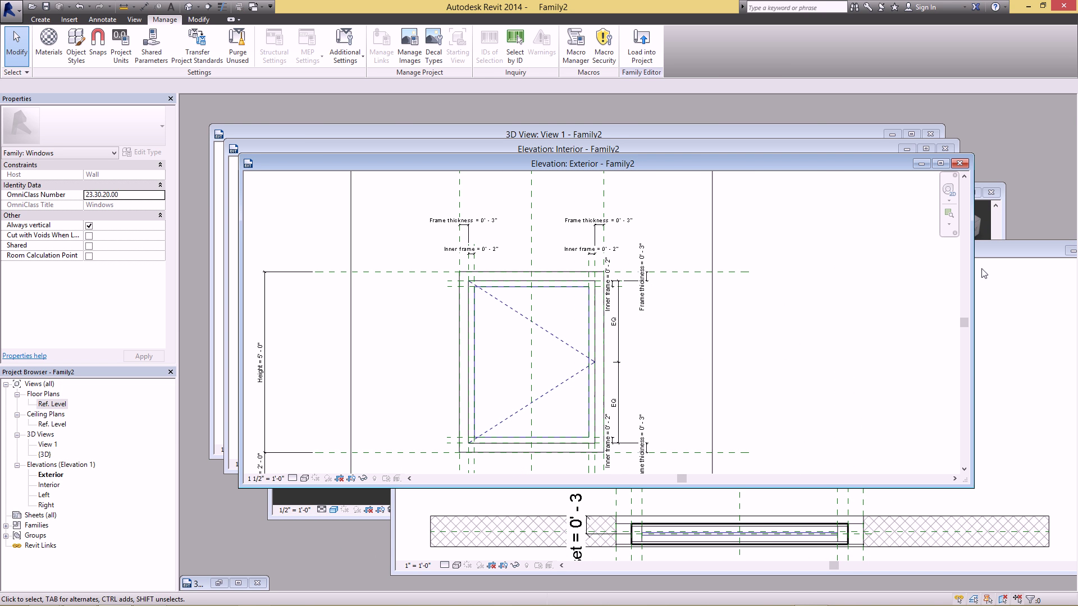
In the Ref. Level floor plan, draw a Hidden Lines [projection] symbolic line about 3' 6" long across the inner frame's exterior side.
click(998, 248)
double_click(983, 251)
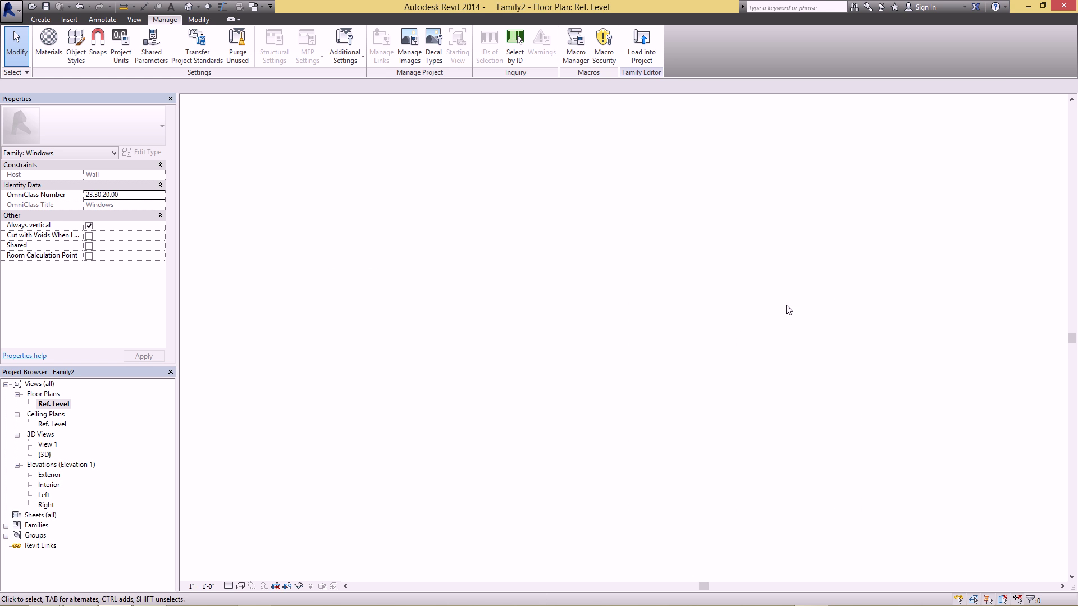
scroll(412, 361, up, 1)
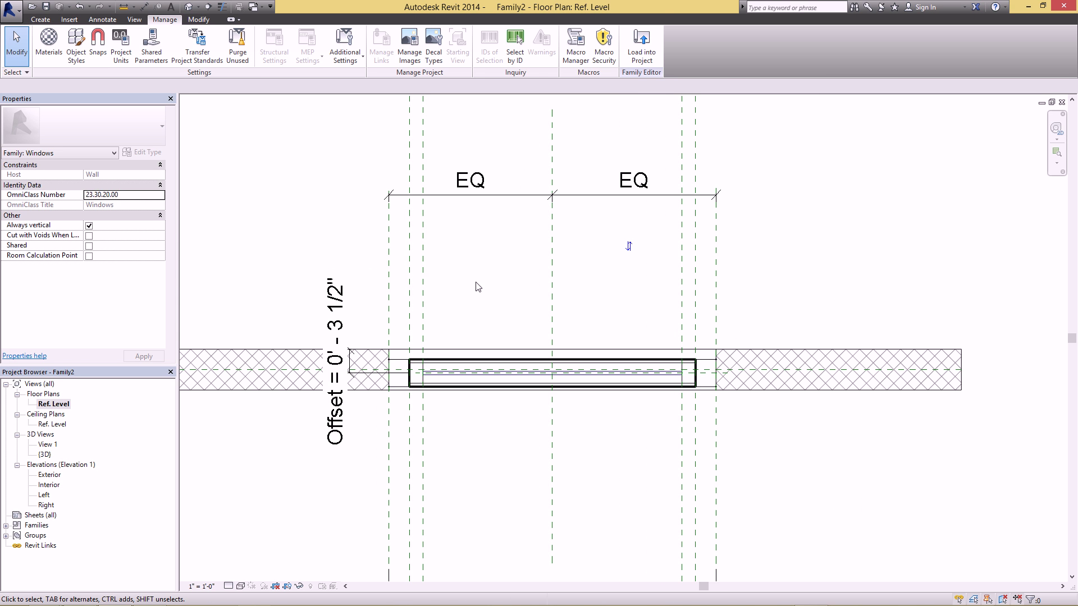
click(110, 23)
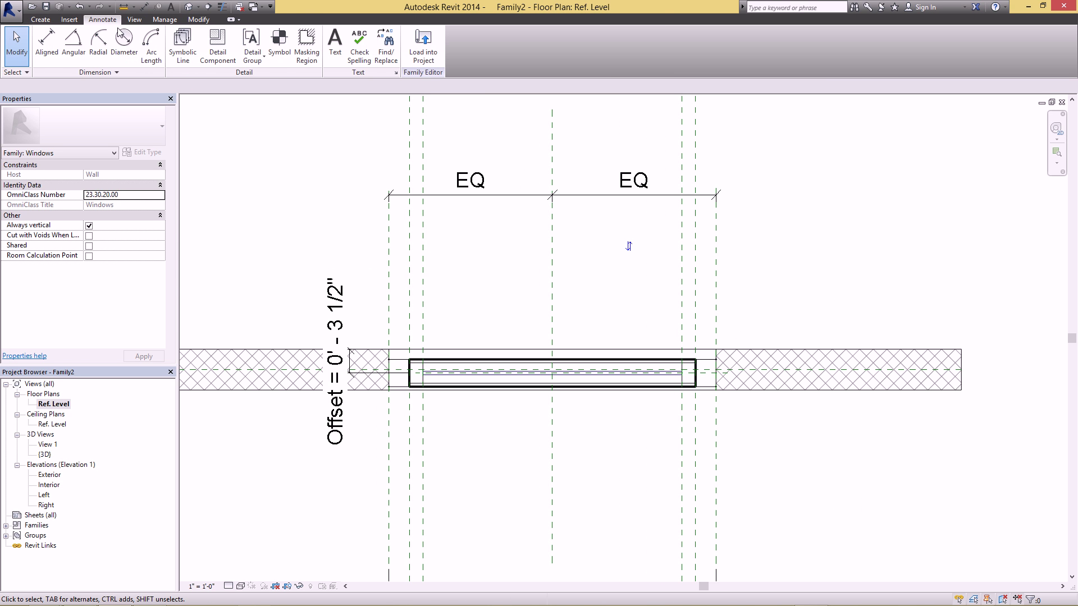
click(183, 50)
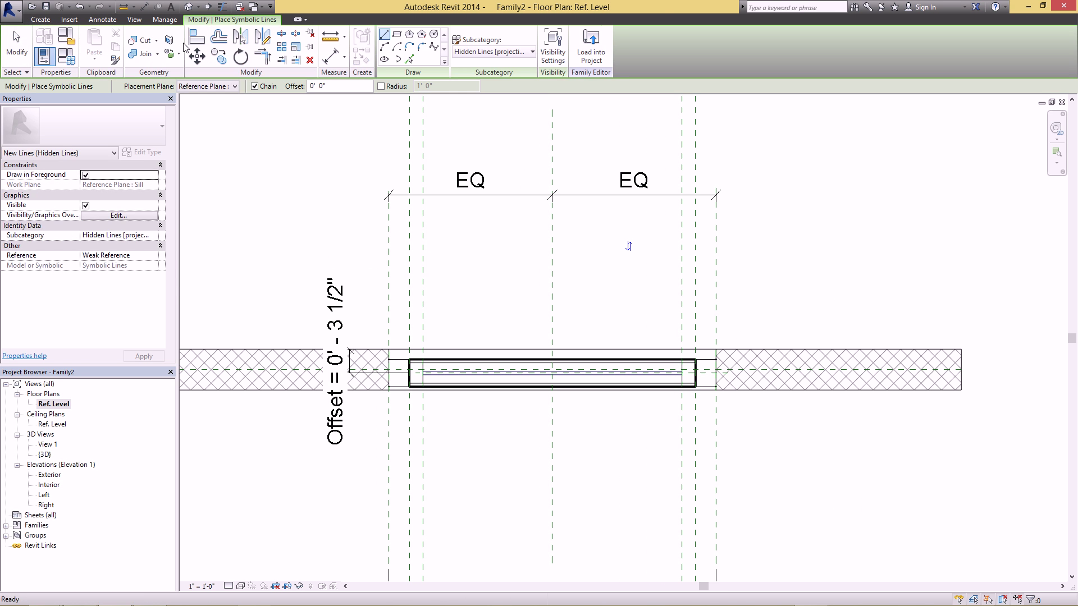
click(486, 56)
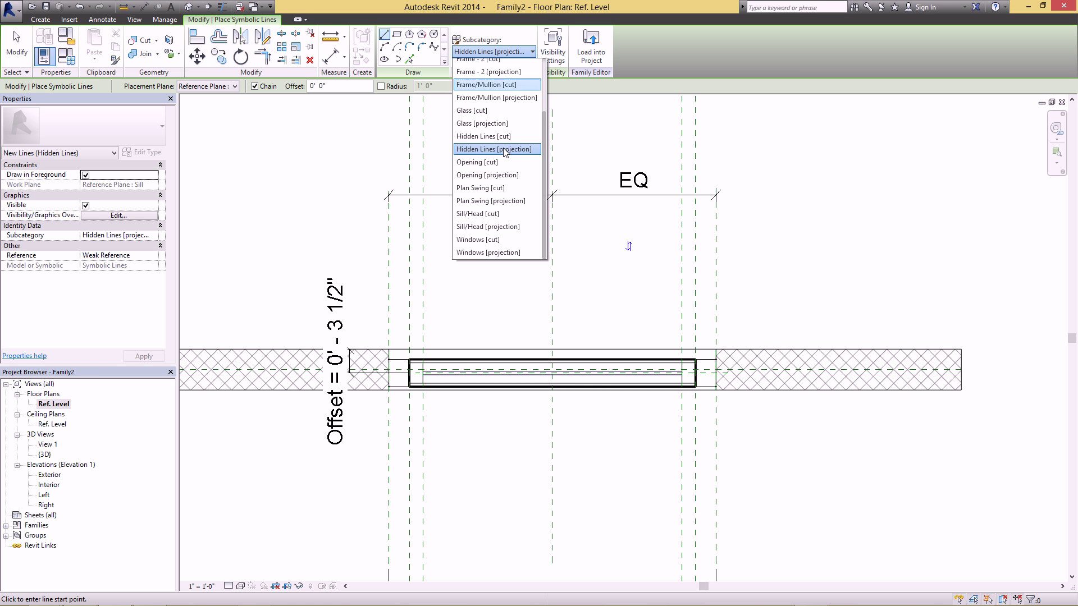
click(512, 153)
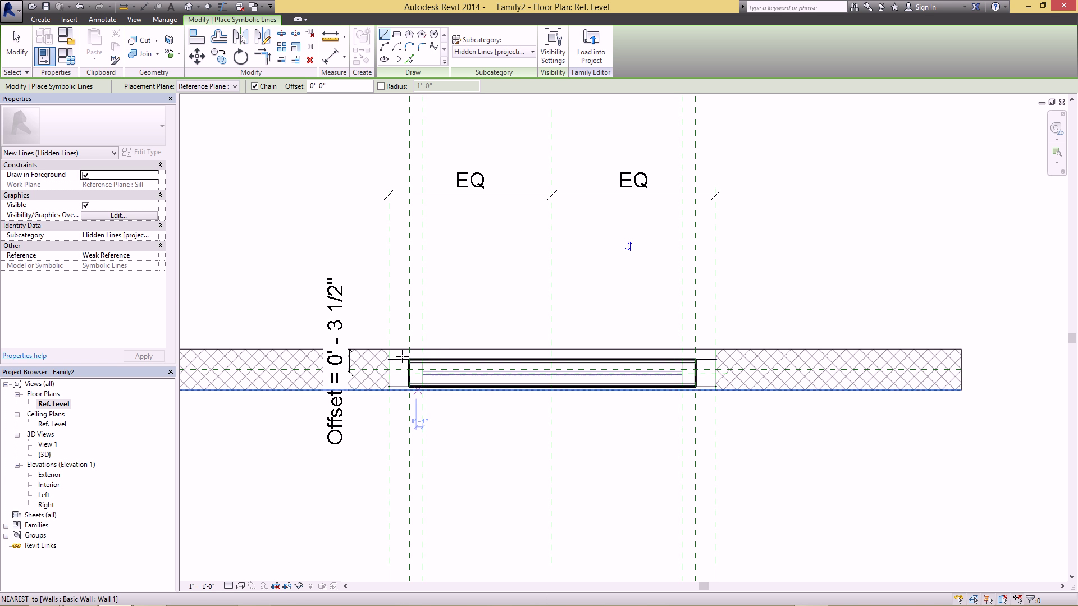
scroll(413, 359, up, 2)
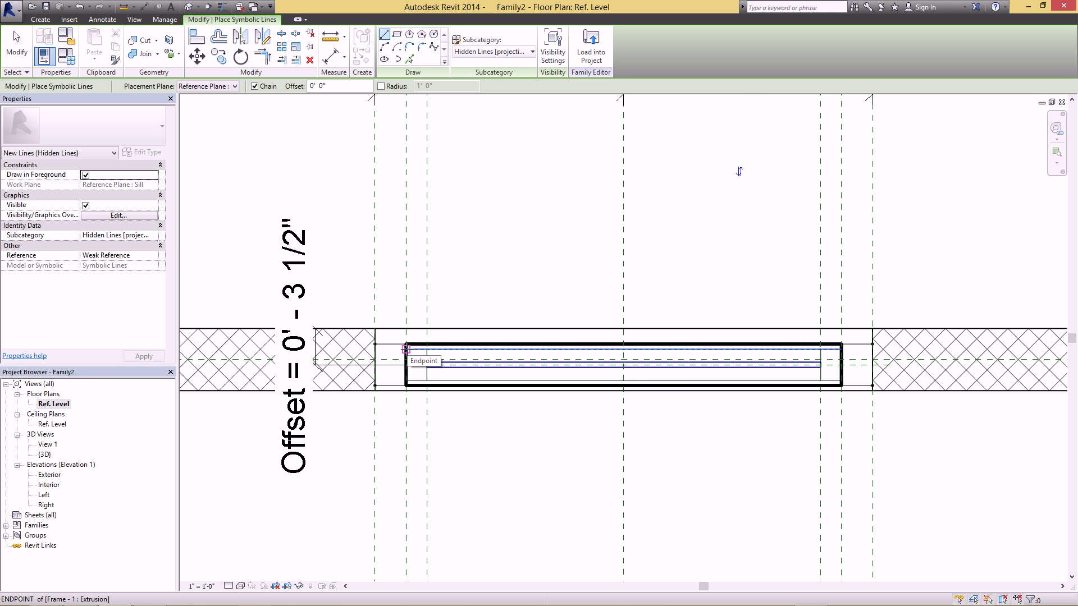
click(405, 349)
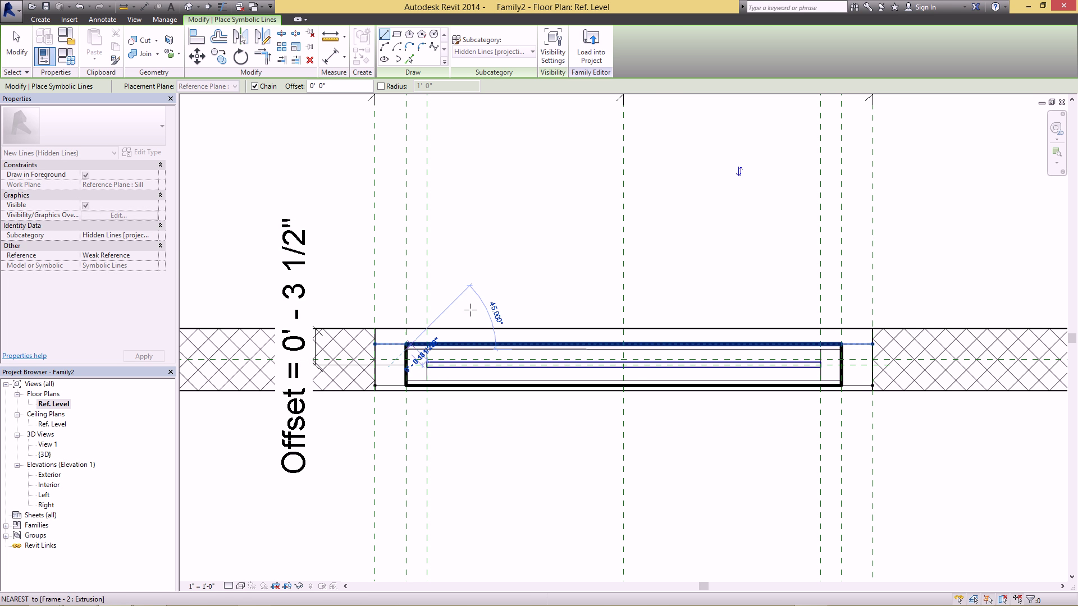
click(841, 349)
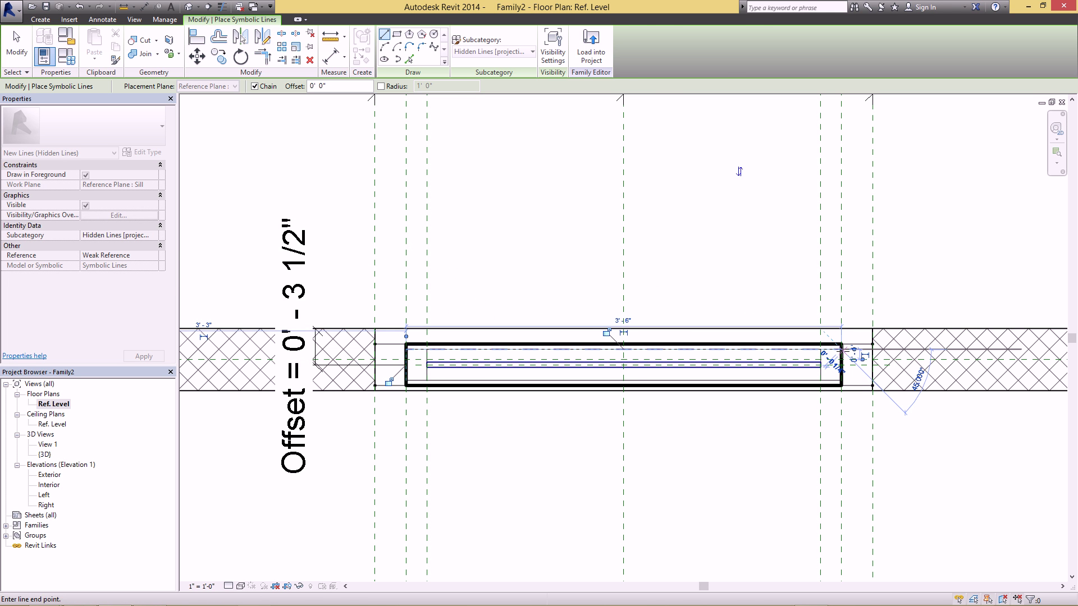
key(Escape)
key(Escape)
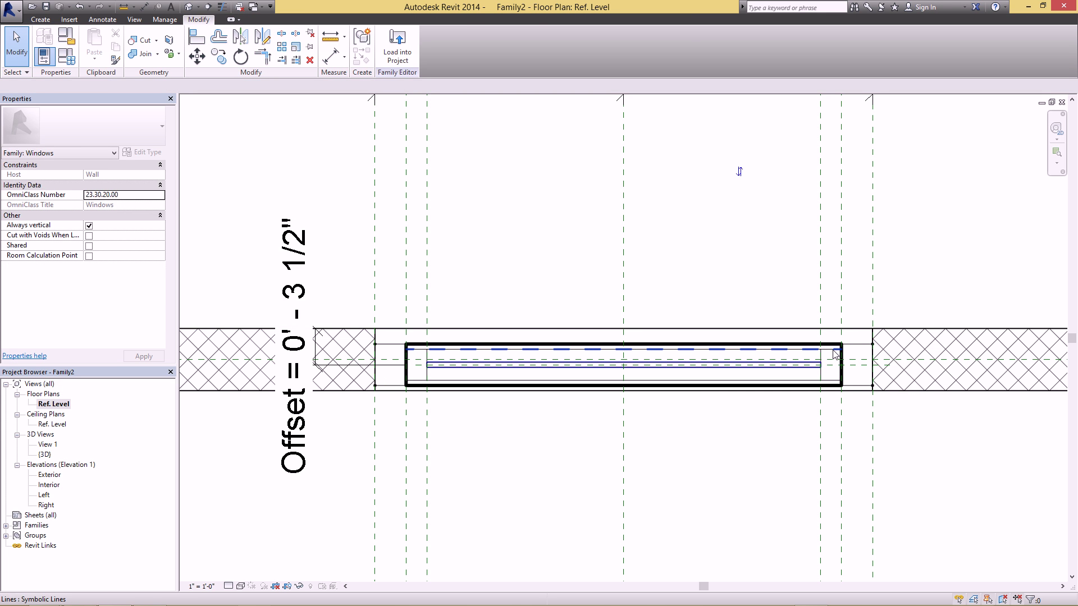
Rotate the symbolic line 30 degrees toward the exterior about its left endpoint at the frame corner.
click(835, 354)
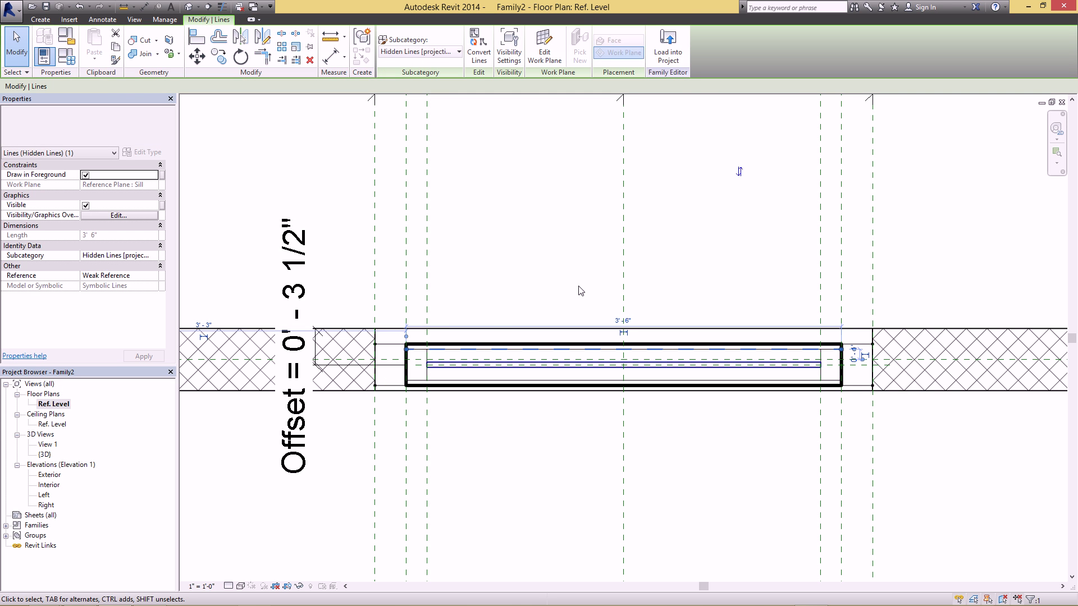
click(240, 58)
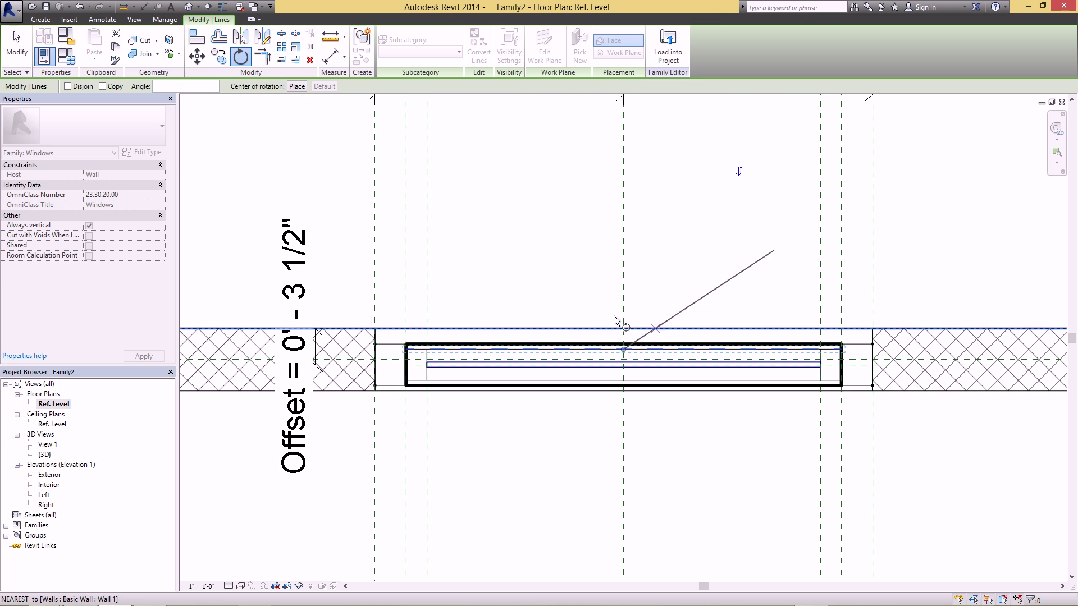
key(space)
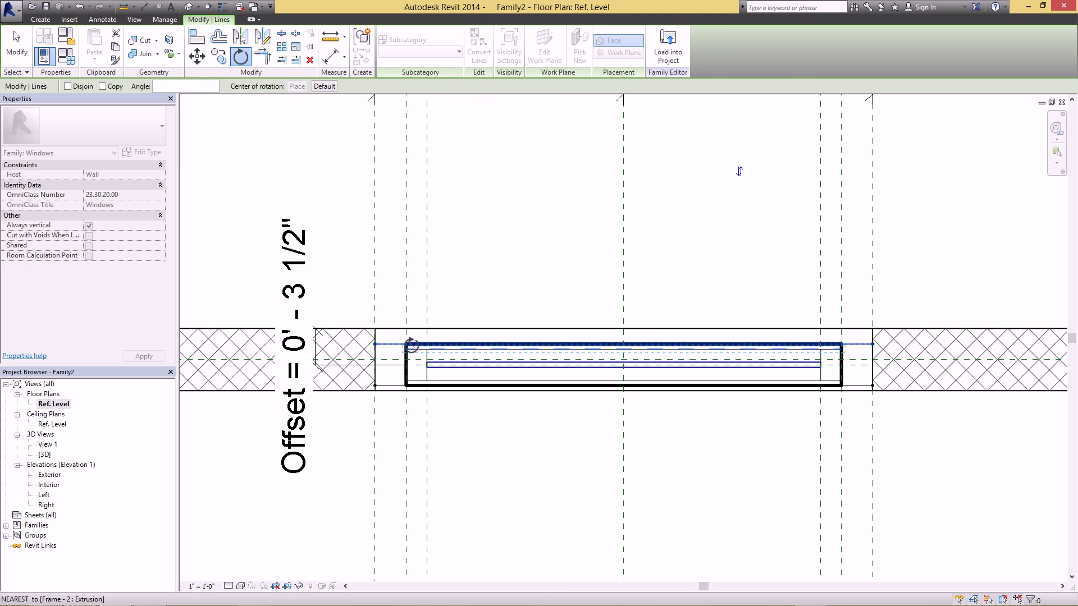
click(407, 349)
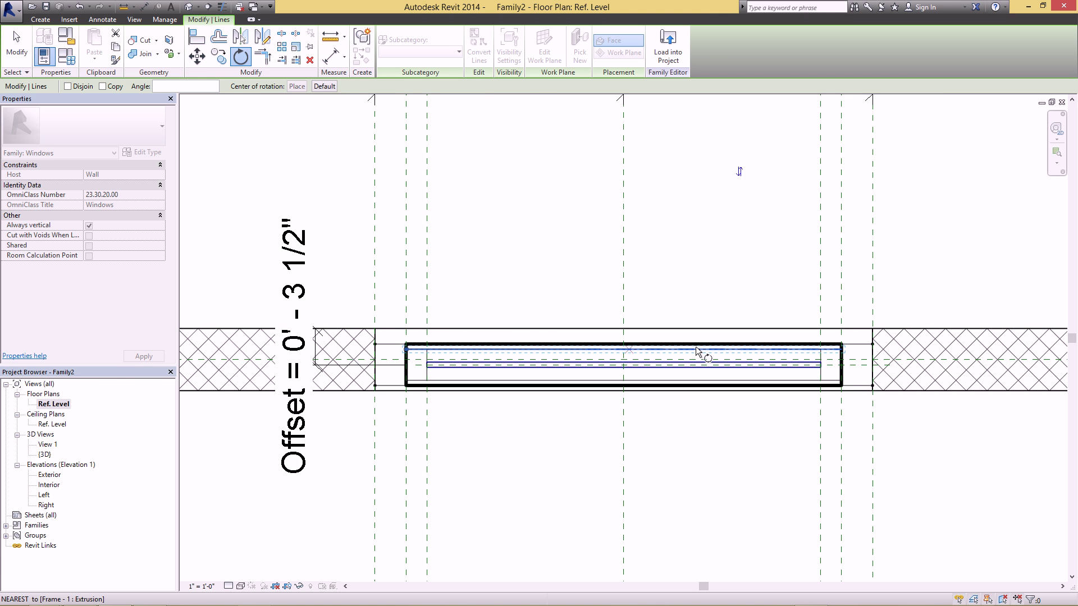
click(756, 355)
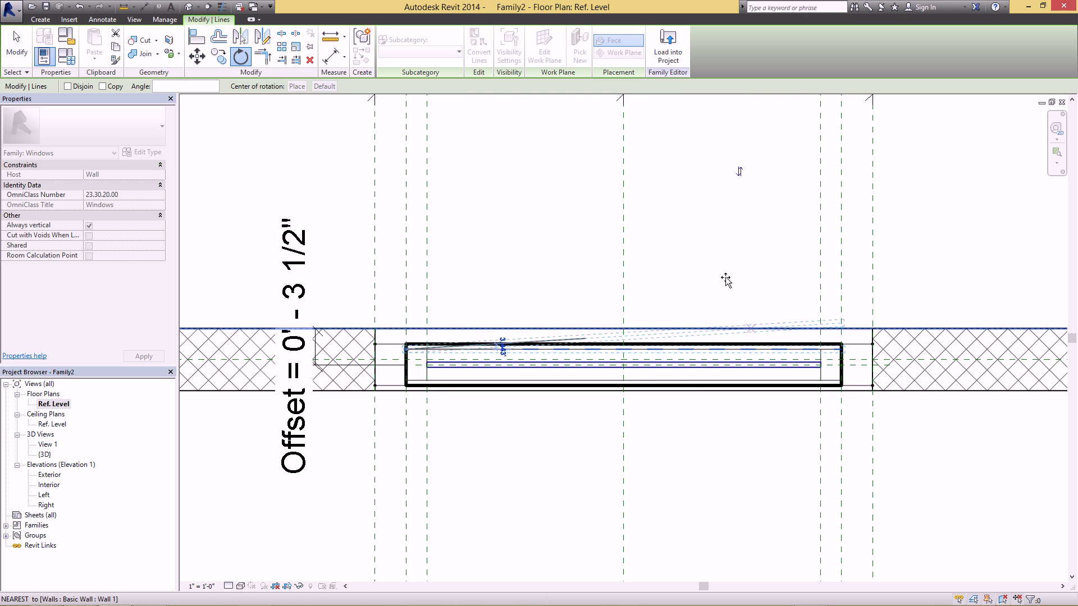
text(30)
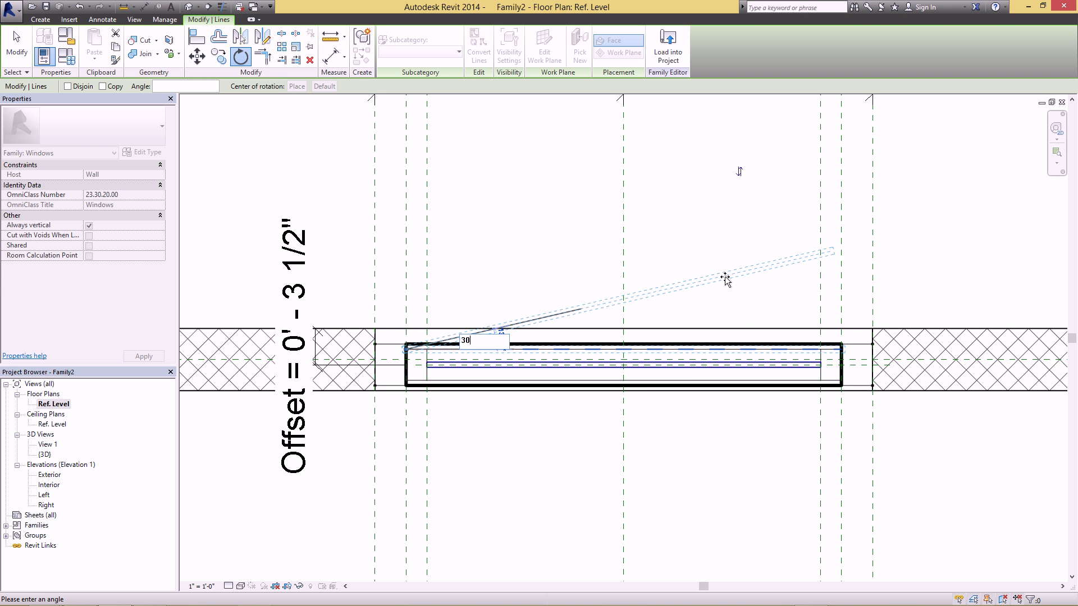
key(Return)
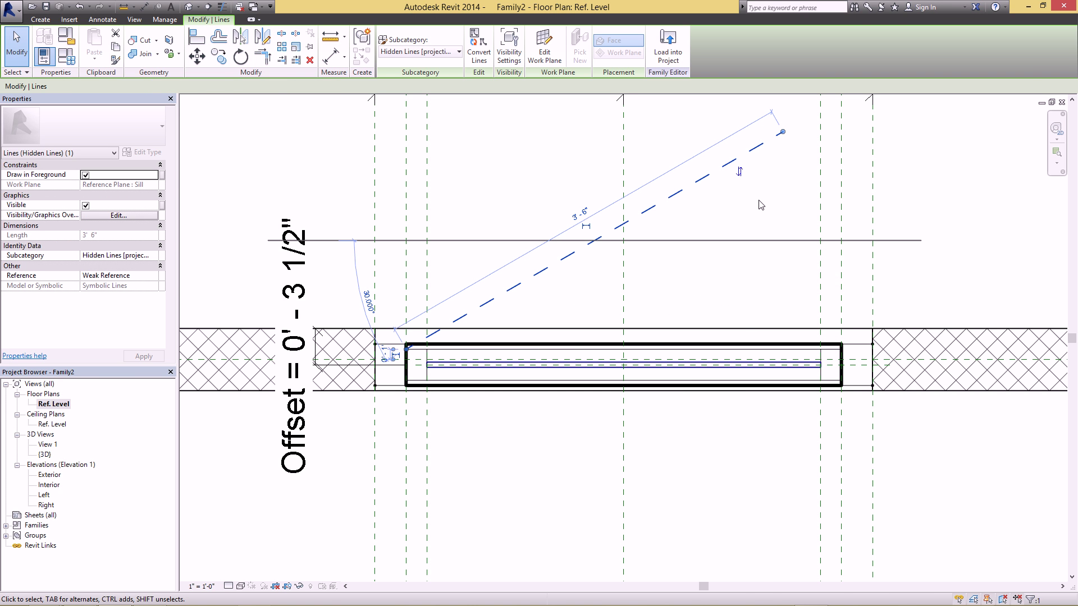
middle_drag(761, 205, 613, 270)
scroll(669, 219, down, 2)
key(Escape)
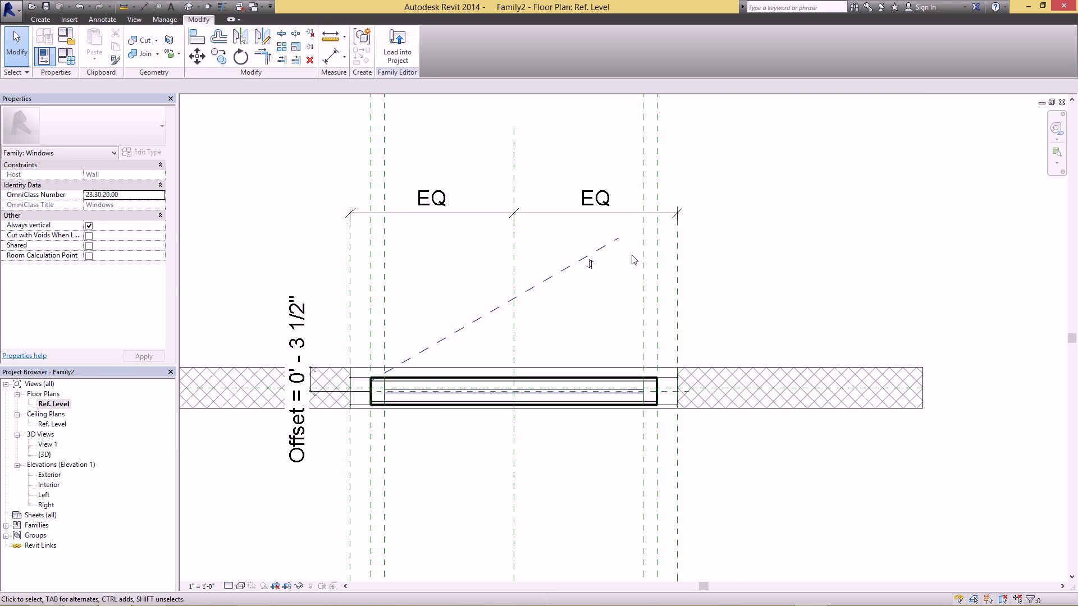
Draw a center-ends symbolic arc in Hidden Lines [projection], centred on the swing line's hinge point, from the opposite frame corner to the line's free end.
click(102, 19)
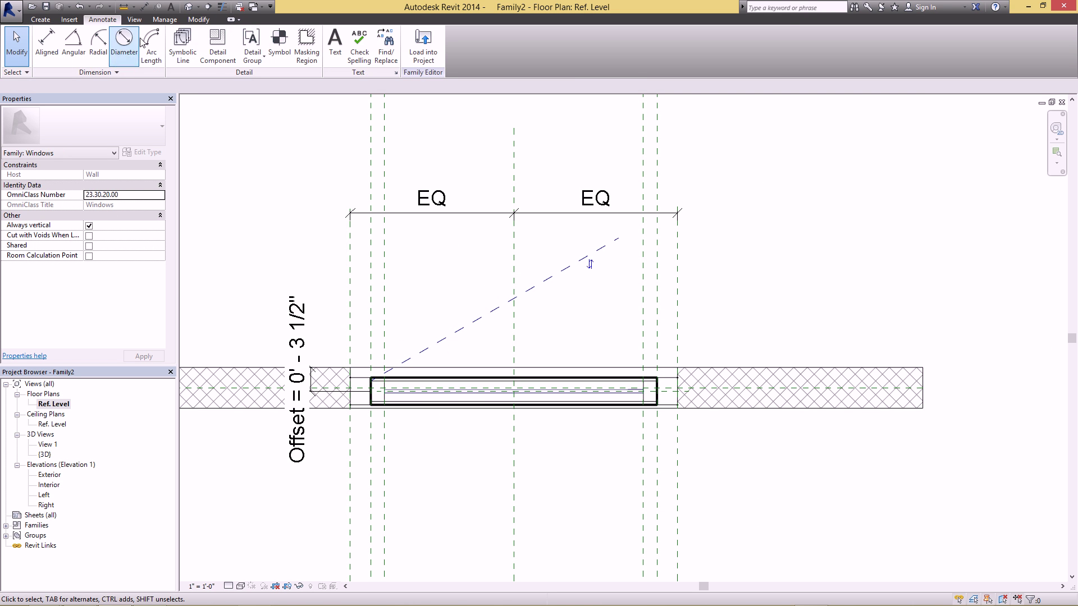
click(183, 42)
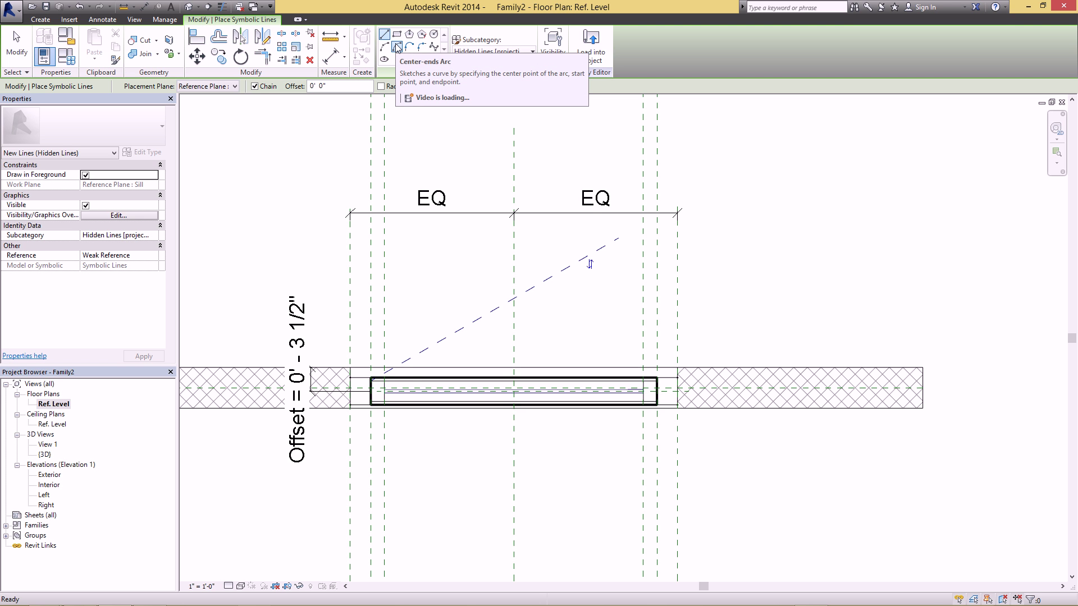
click(397, 47)
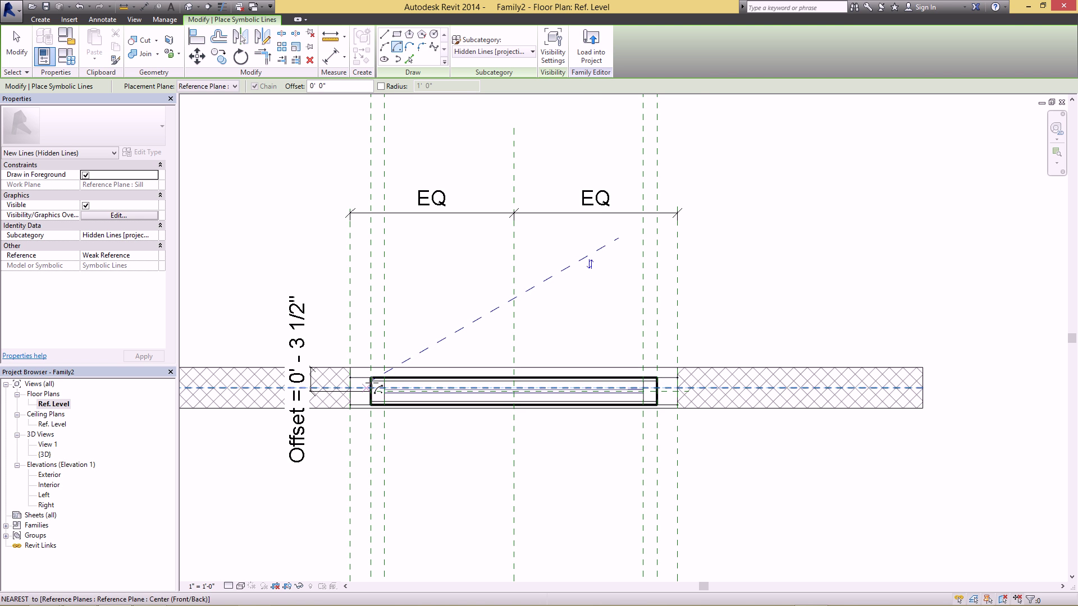
scroll(370, 383, up, 2)
click(371, 380)
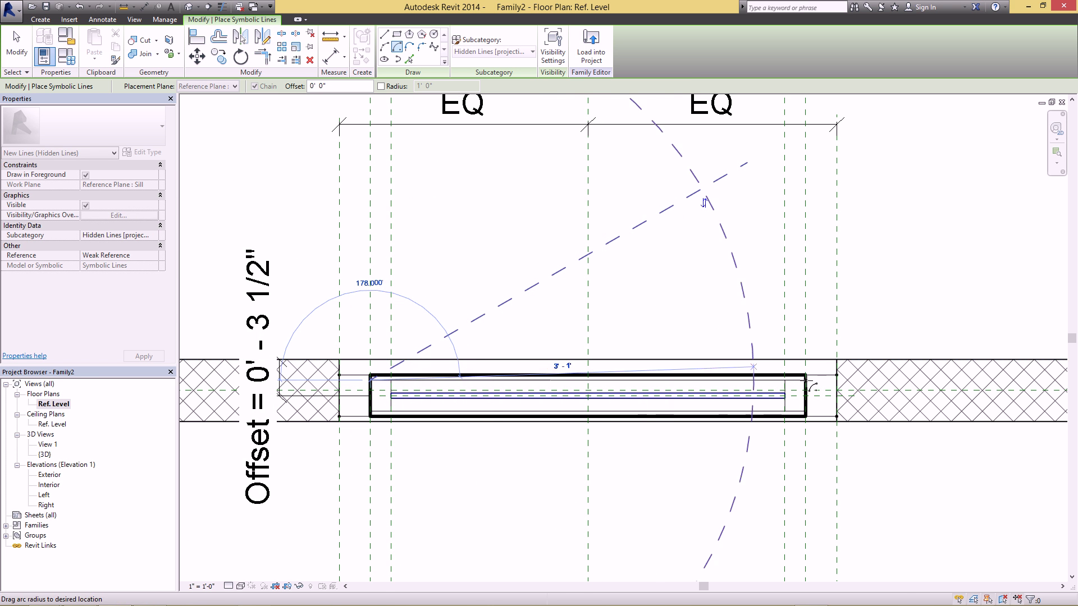
click(805, 380)
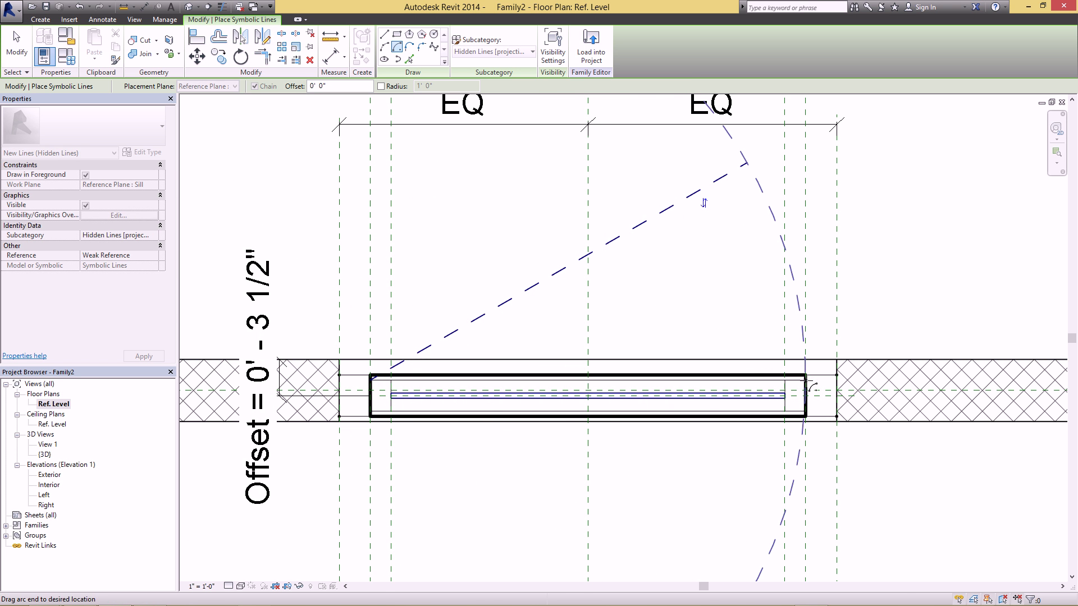
click(746, 164)
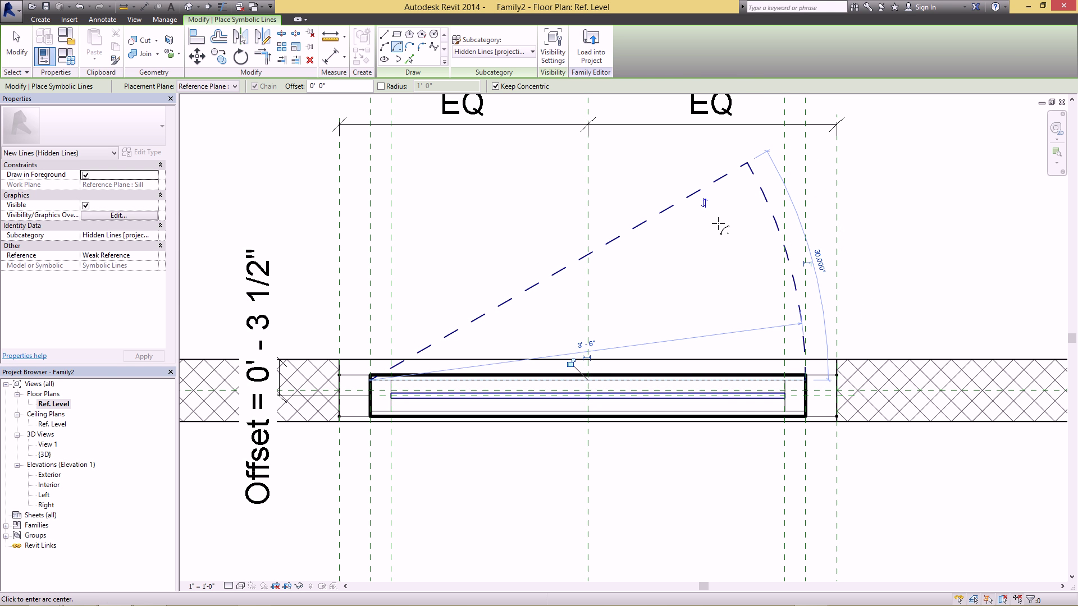
scroll(716, 225, down, 3)
key(Escape)
key(Escape)
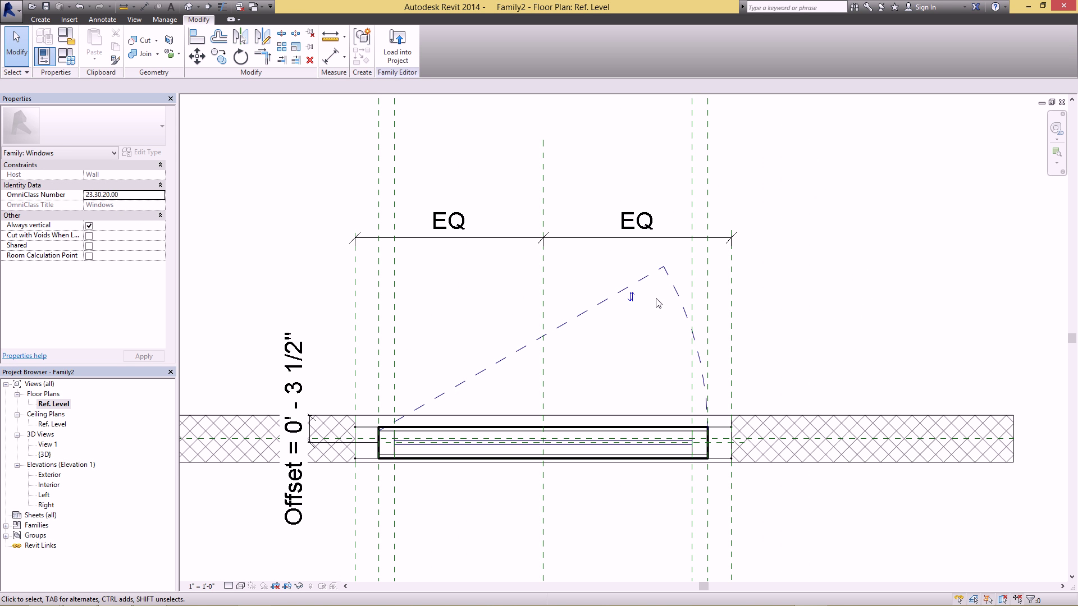
Flex the plan swing lines in Family Types by applying a Width of 5' 0" and returning it to 4' 0".
click(45, 56)
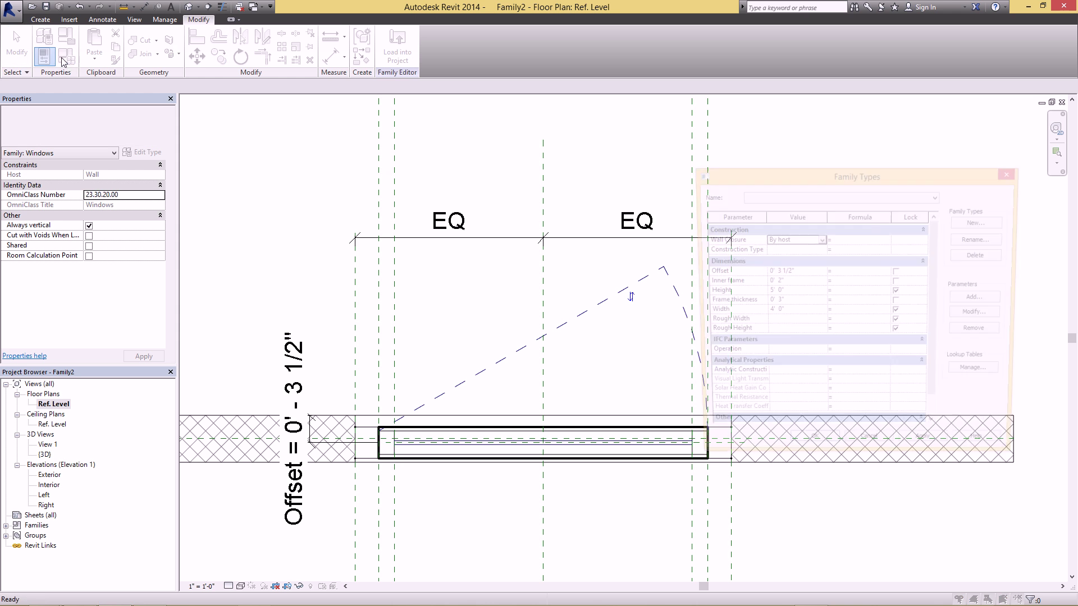
drag(802, 177, 877, 187)
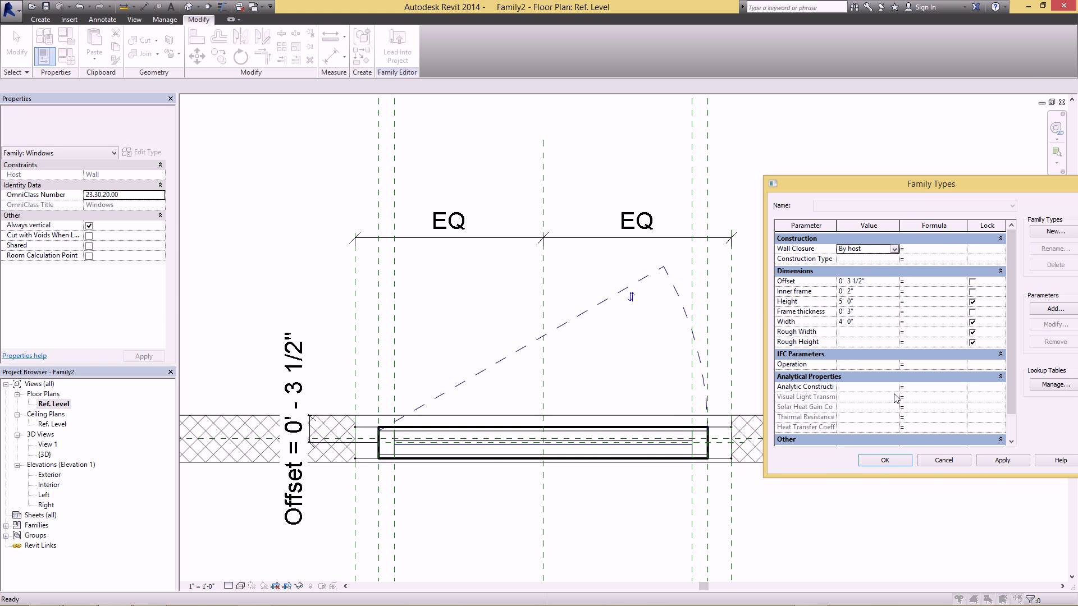
click(995, 461)
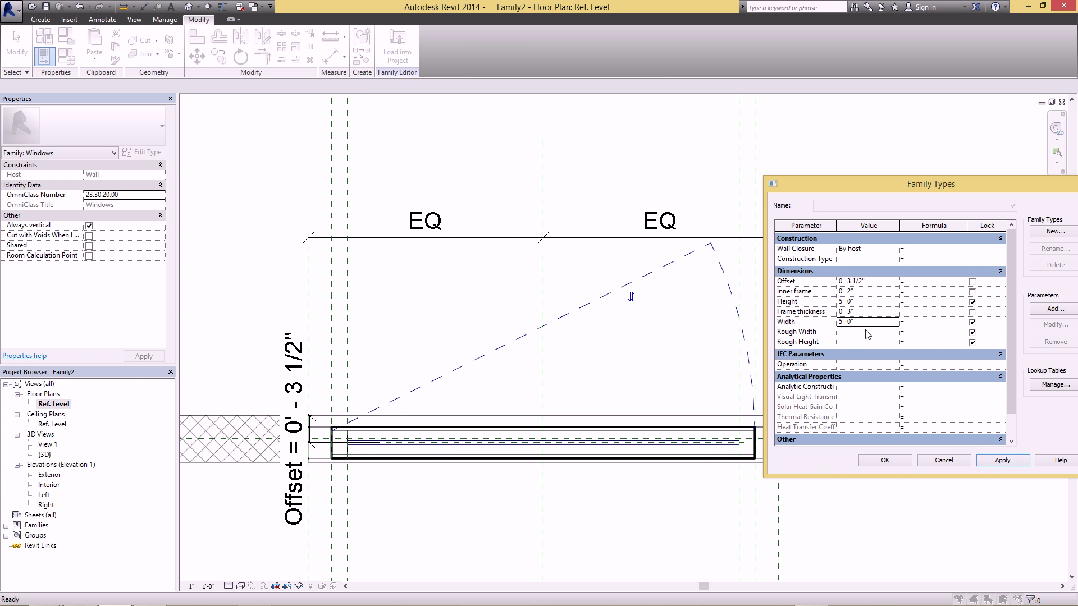
click(894, 459)
Load the window family into Project1, leave window placement, and open the Level 1 floor plan.
scroll(753, 281, down, 3)
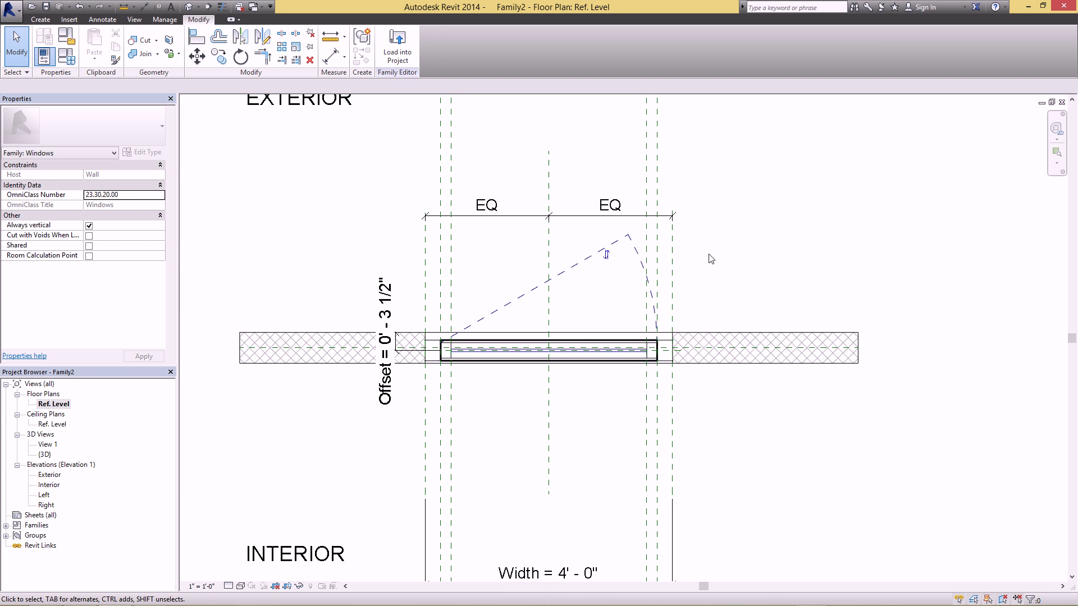
middle_drag(523, 358, 542, 297)
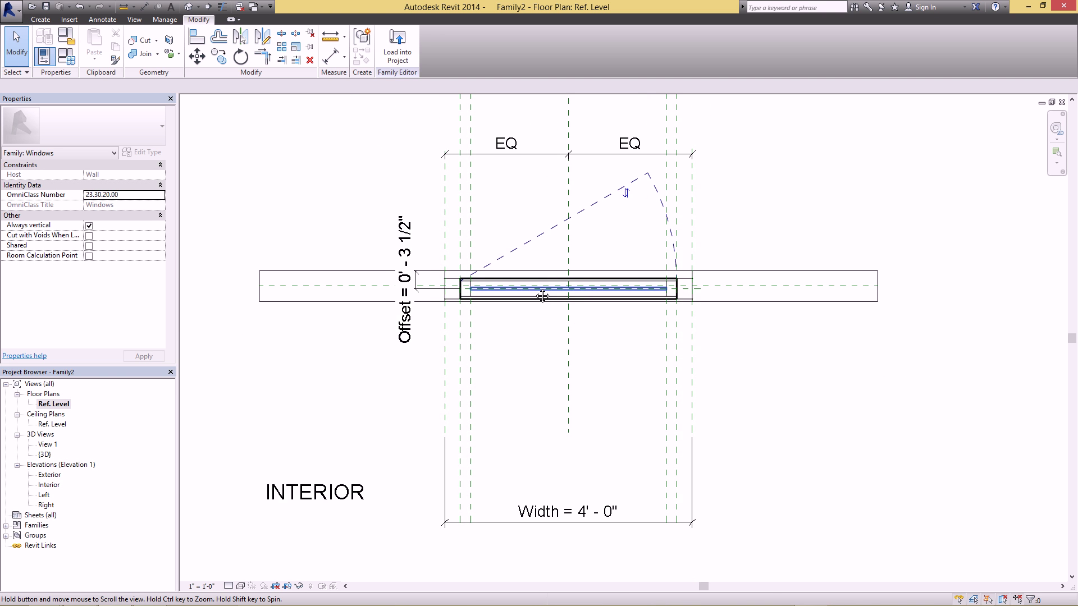
scroll(540, 298, down, 3)
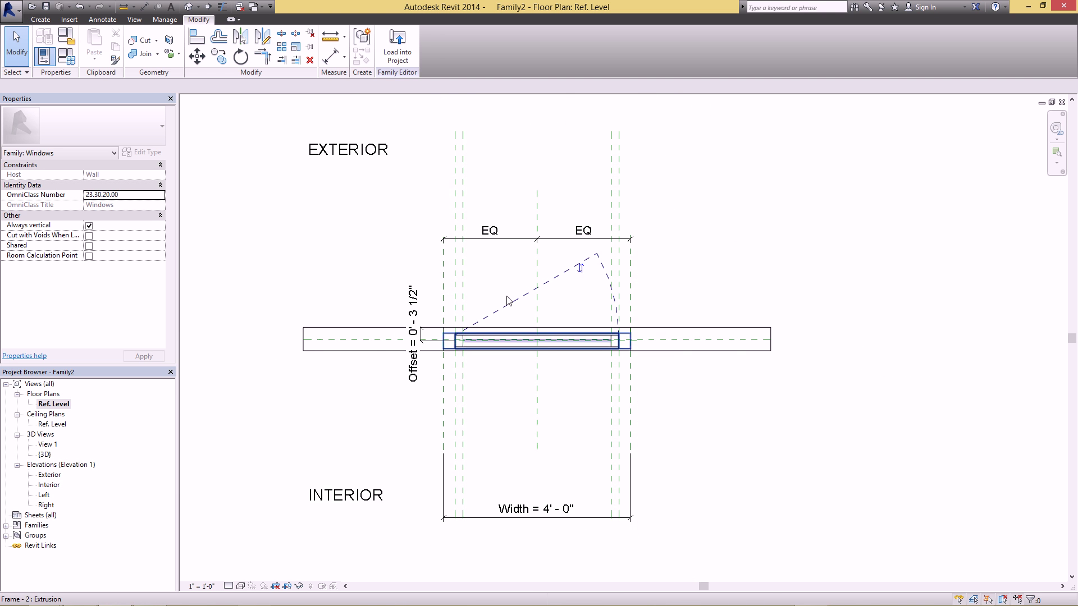
middle_drag(508, 301, 518, 349)
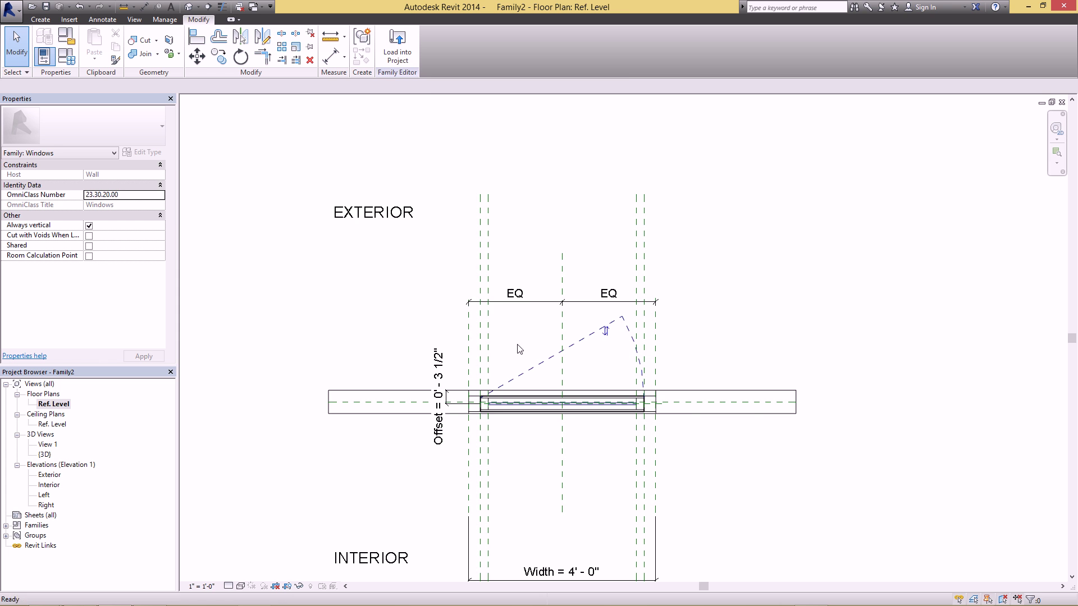
click(398, 46)
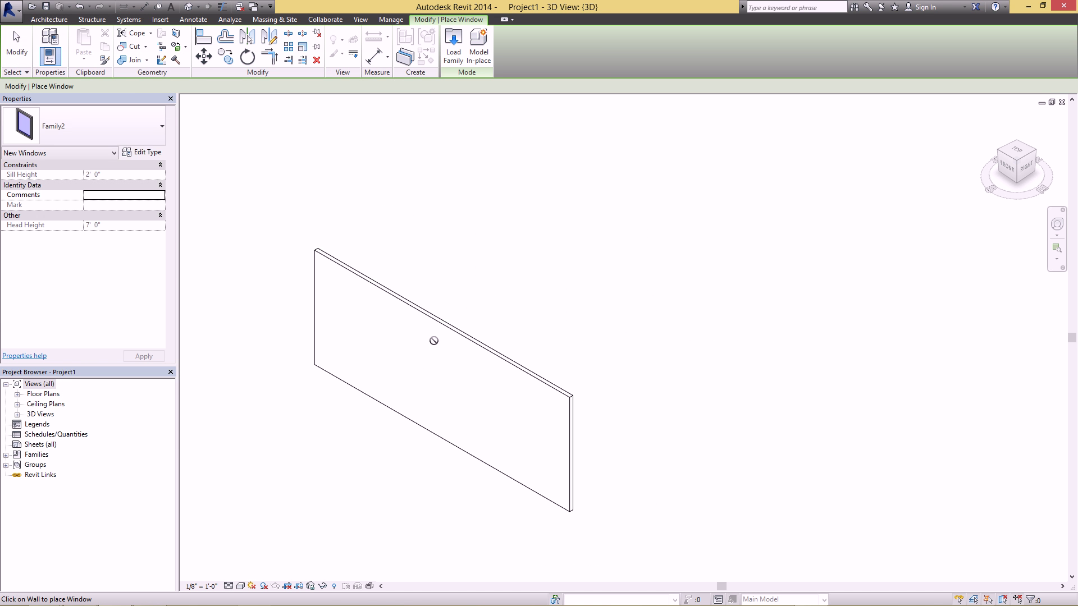
key(Escape)
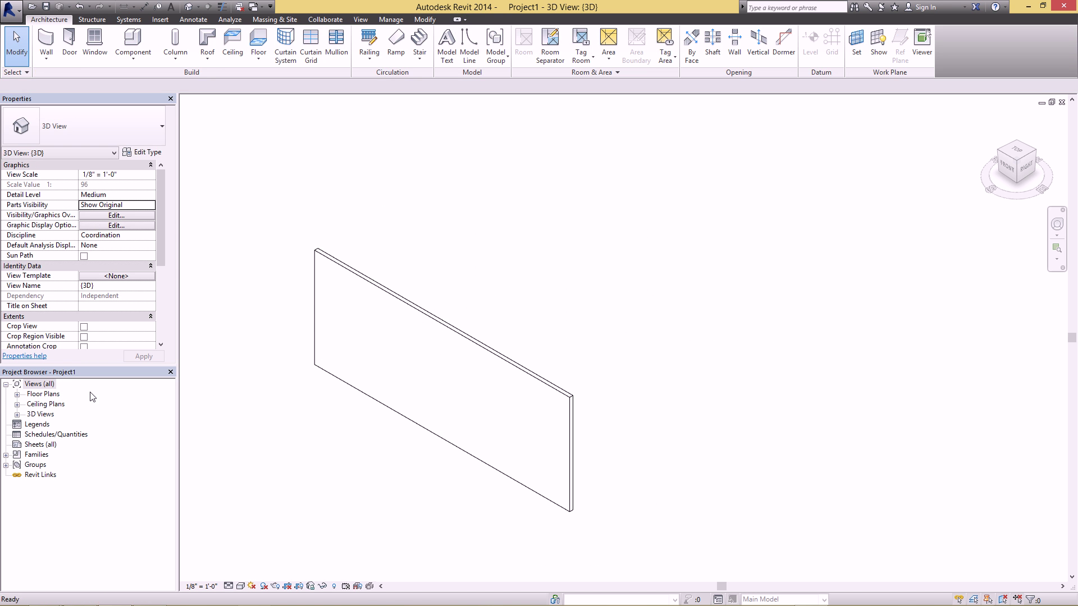
click(17, 394)
double_click(49, 404)
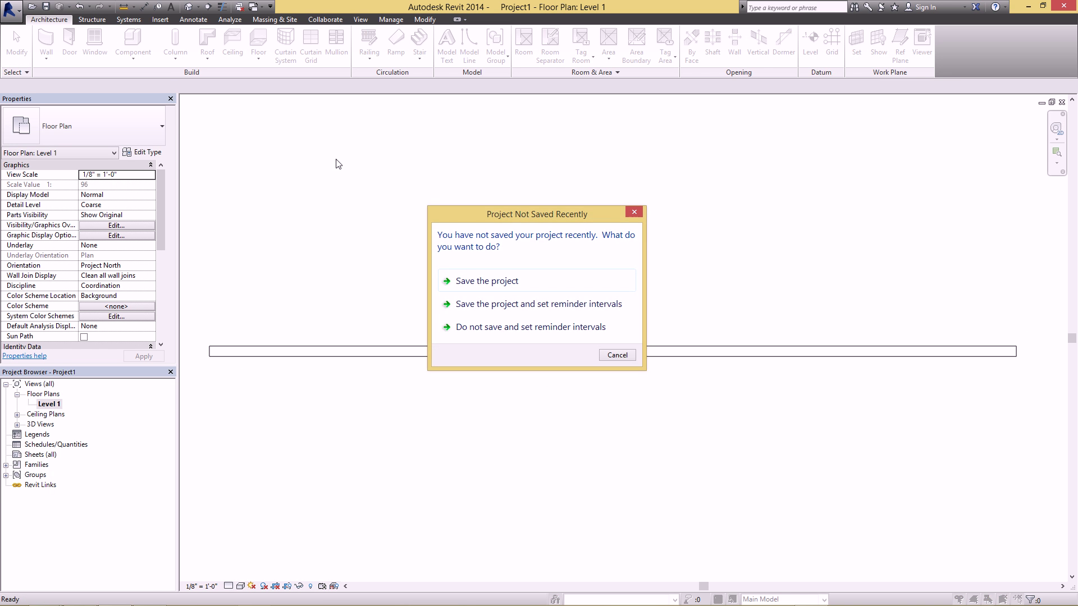
Dismiss the save reminder and place a Family2 window in the horizontal wall, about 19' 9" from its left end.
key(Escape)
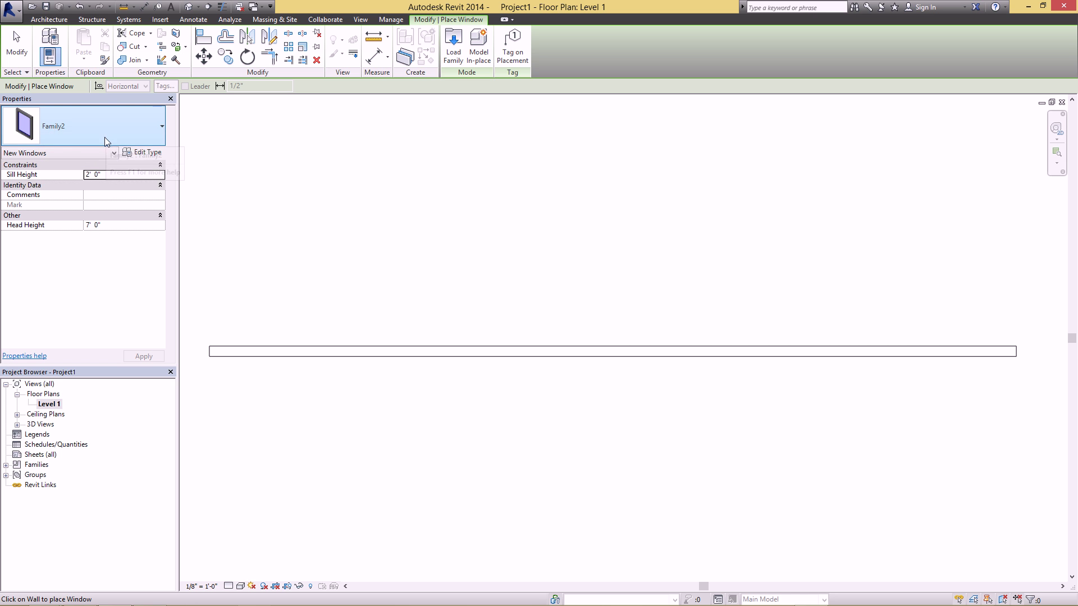
middle_drag(474, 221, 464, 244)
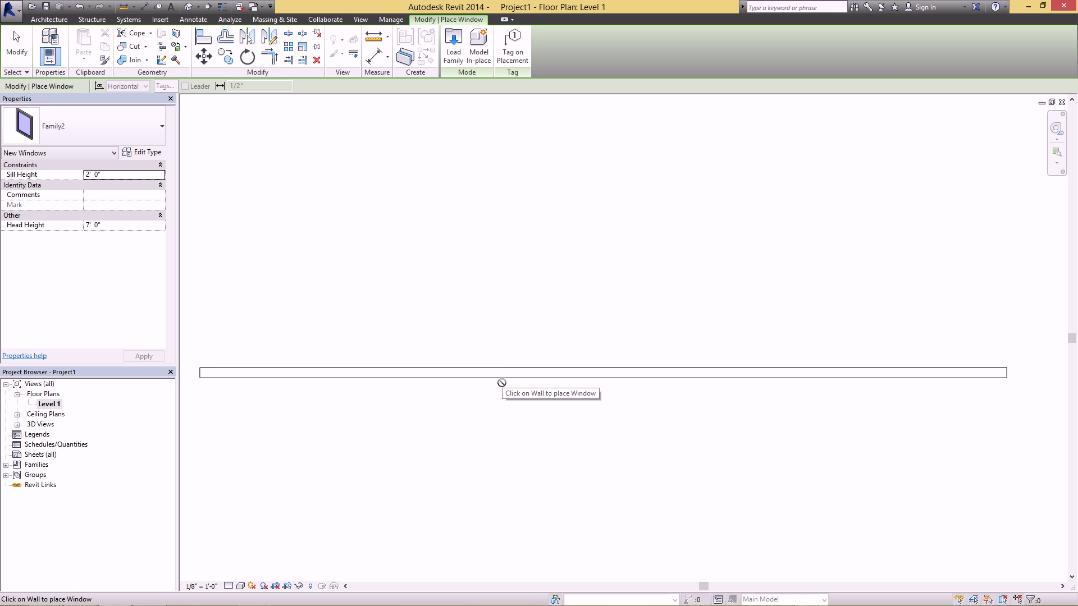
scroll(502, 383, up, 2)
click(513, 368)
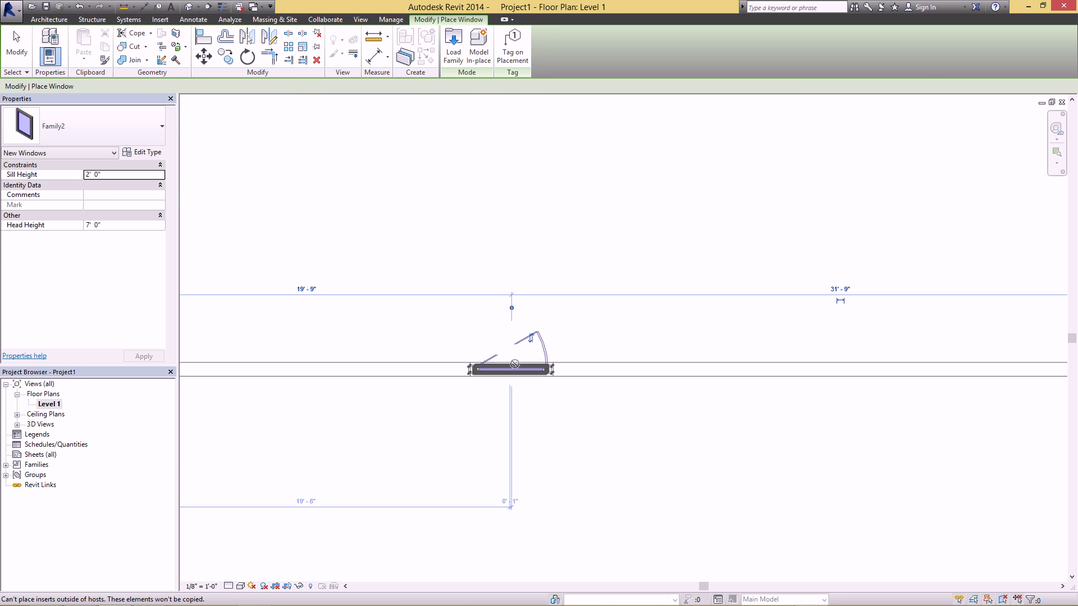
key(Escape)
scroll(505, 389, up, 2)
key(Escape)
scroll(506, 389, up, 2)
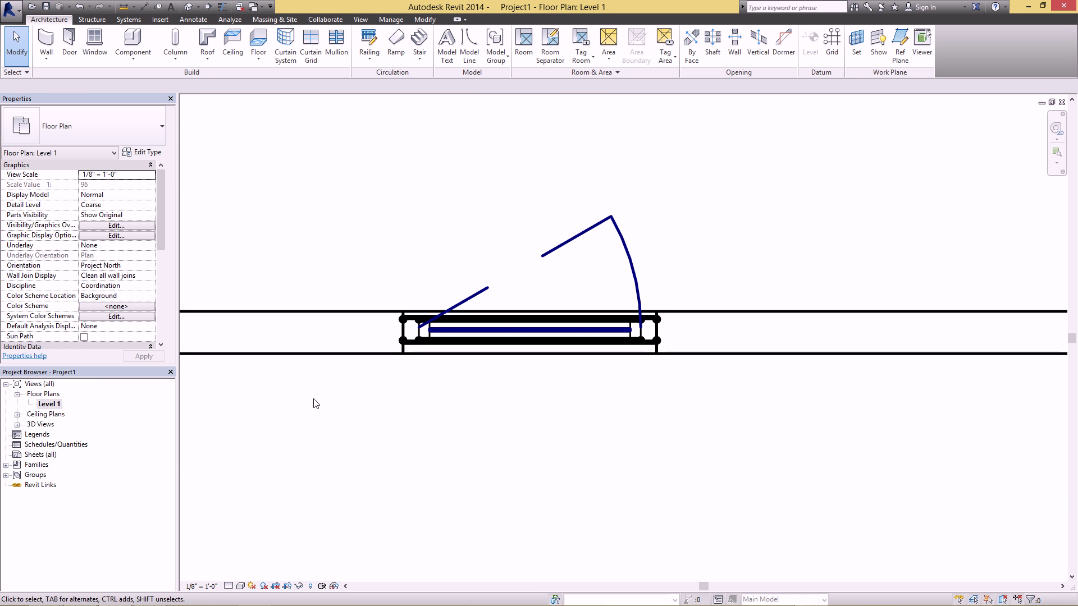
Set the Level 1 floor plan's view scale to 1/4" = 1'-0" and inspect the window's plan linework.
click(201, 585)
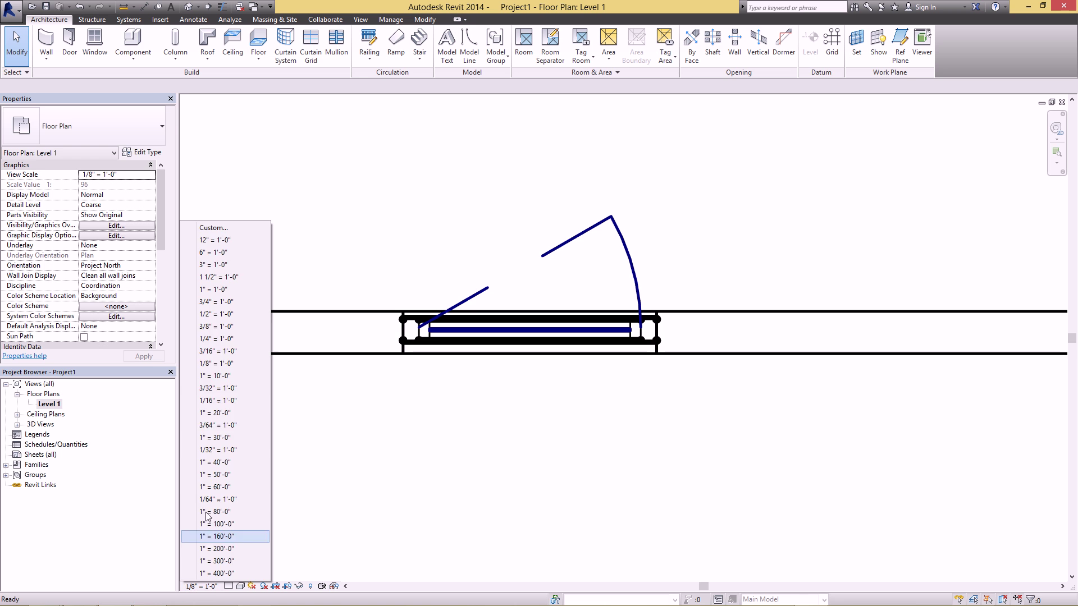
click(227, 355)
scroll(534, 400, up, 3)
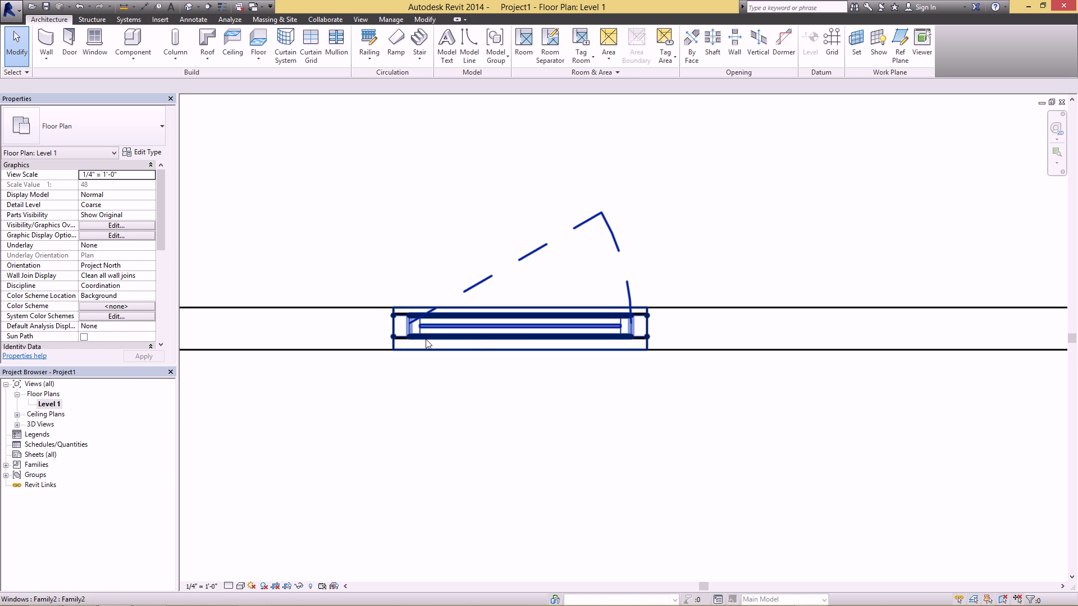
scroll(608, 329, up, 1)
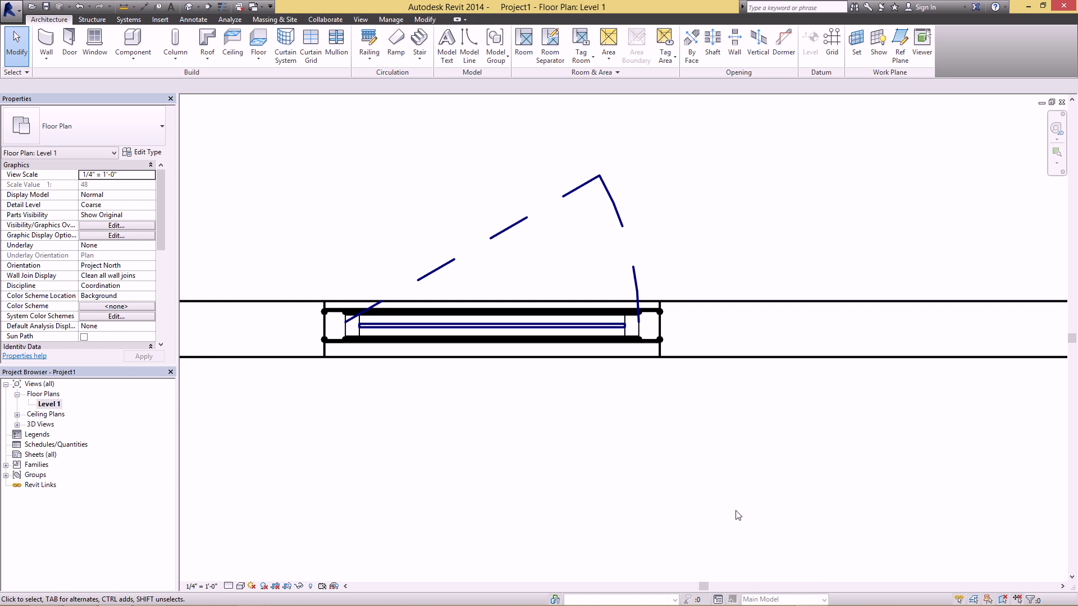
click(434, 339)
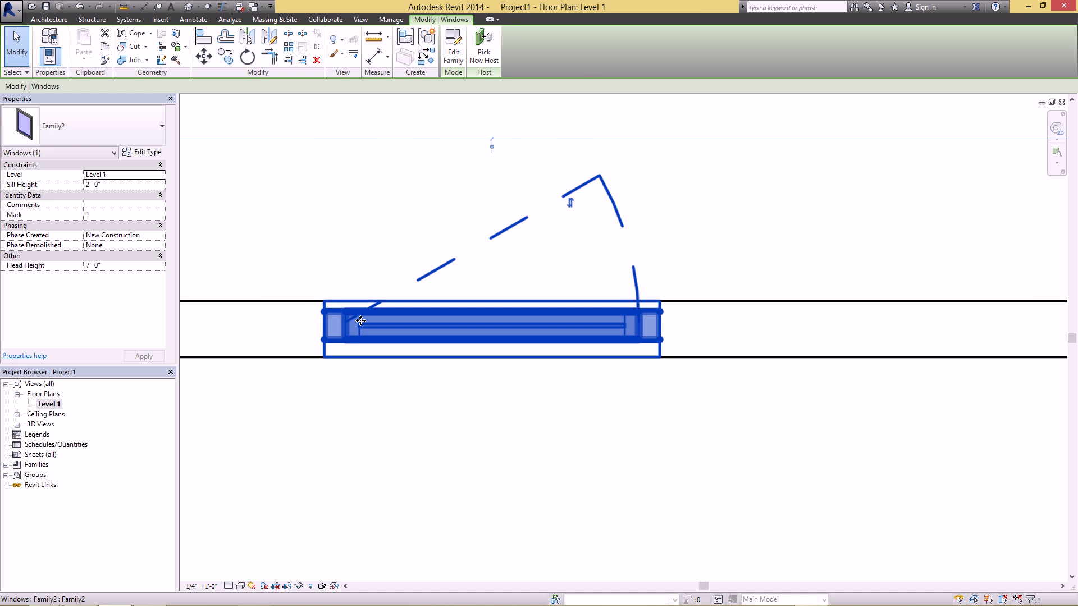
click(323, 199)
scroll(339, 234, down, 2)
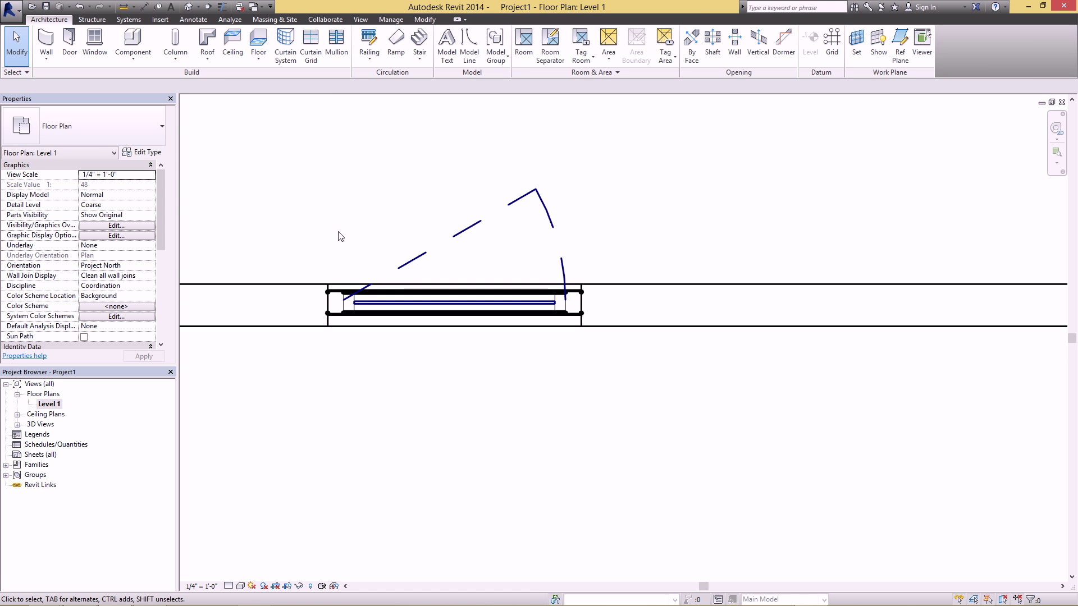
In the Level 1 Visibility/Graphic Overrides, override the projection line weight of the Windows subcategory Frame - 2 with 2.
click(361, 20)
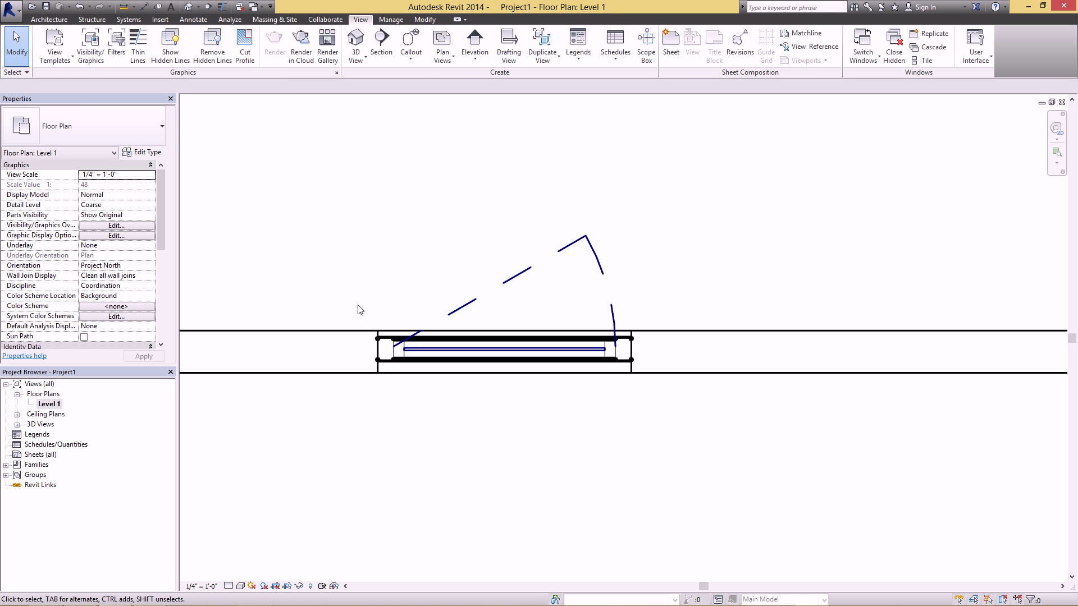
click(90, 44)
drag(499, 145, 828, 155)
click(700, 306)
scroll(702, 326, down, 13)
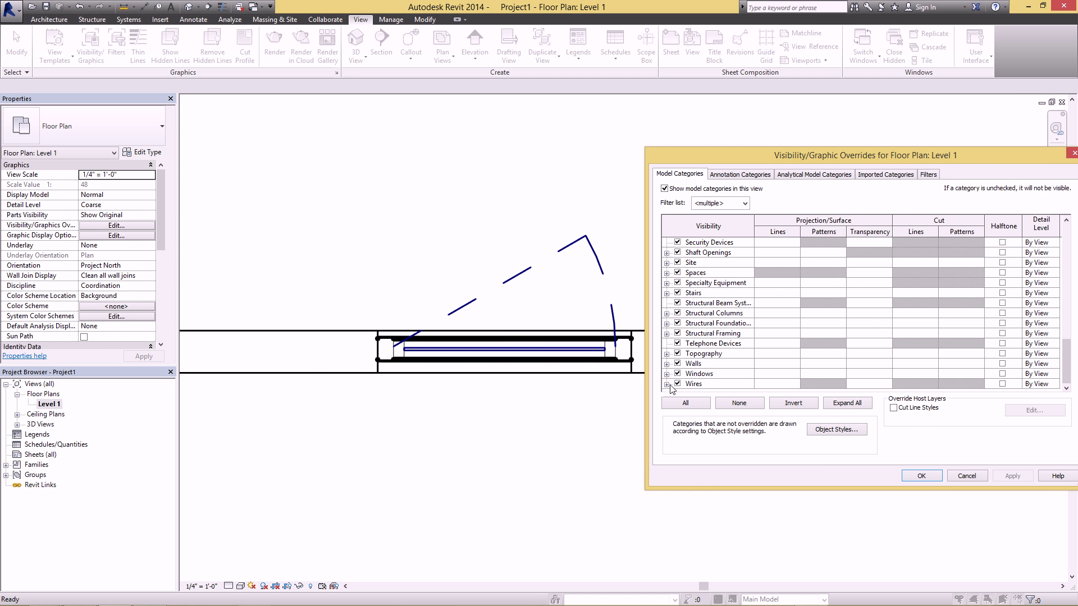
click(667, 374)
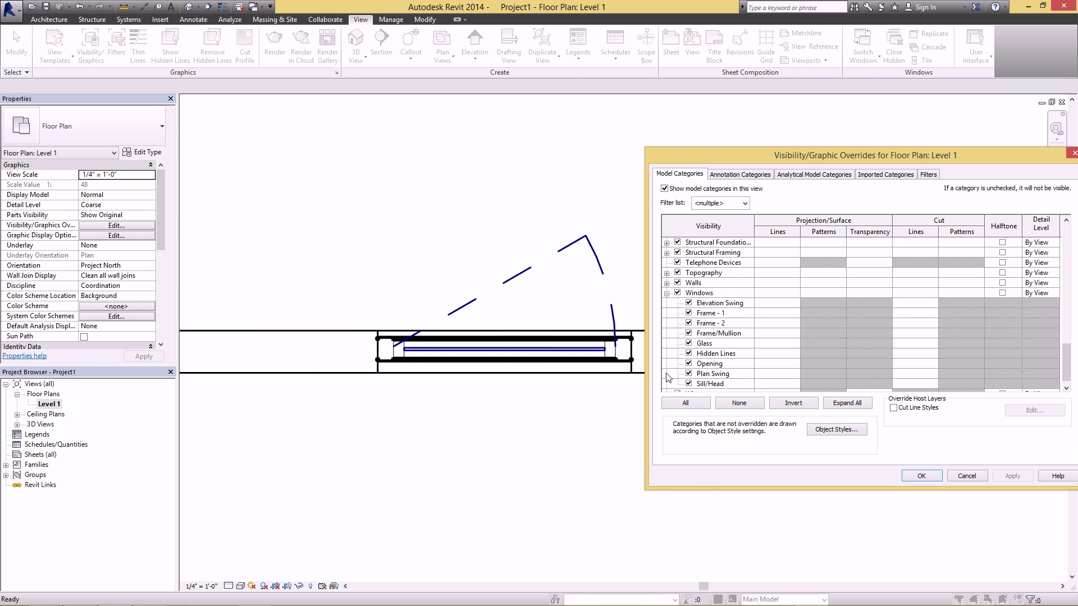
click(773, 322)
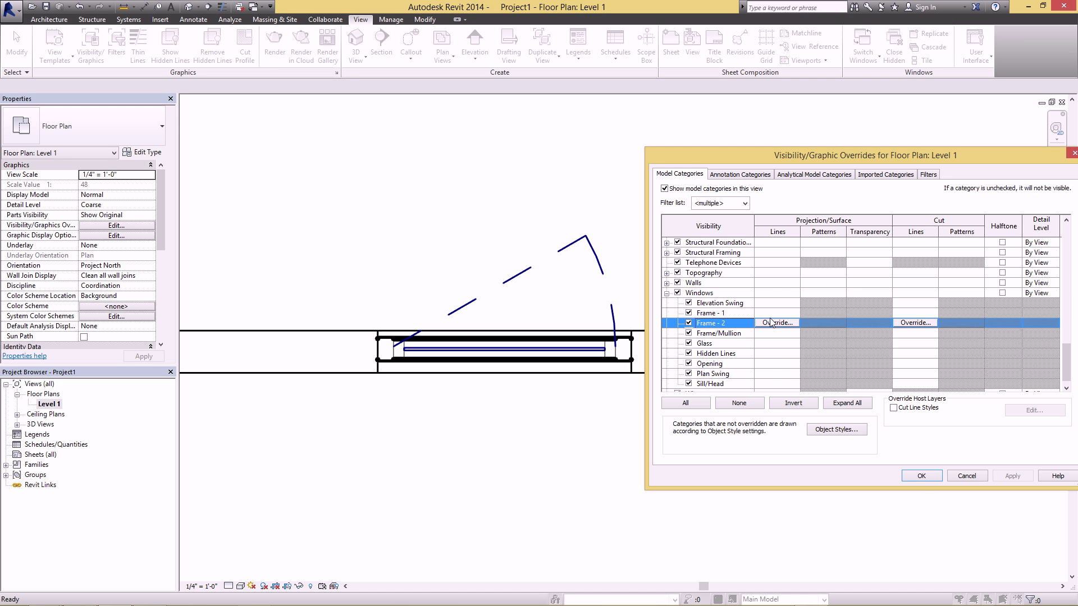
click(777, 323)
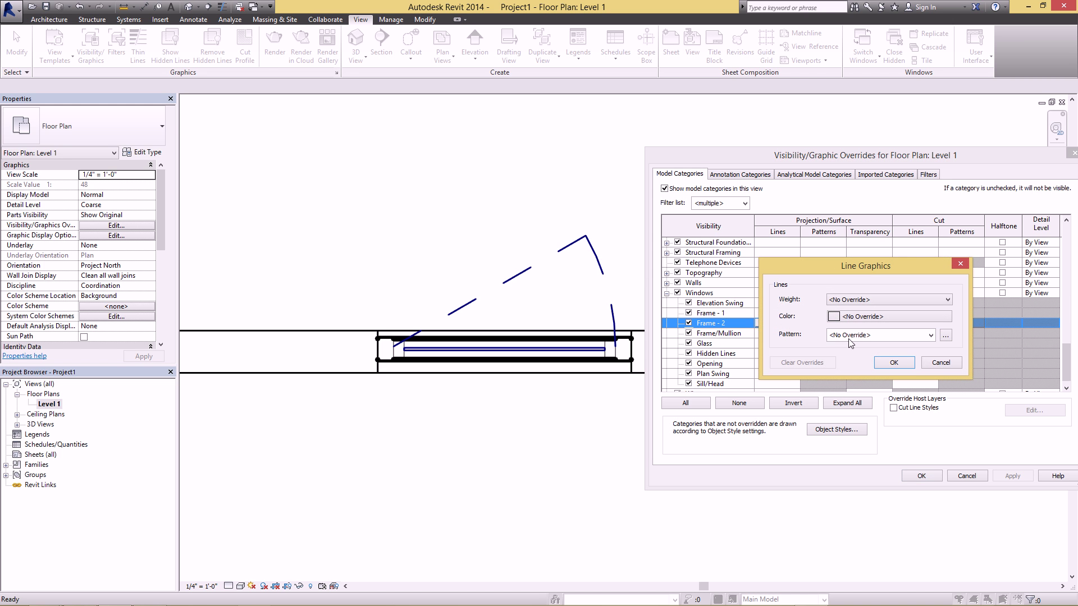
click(859, 299)
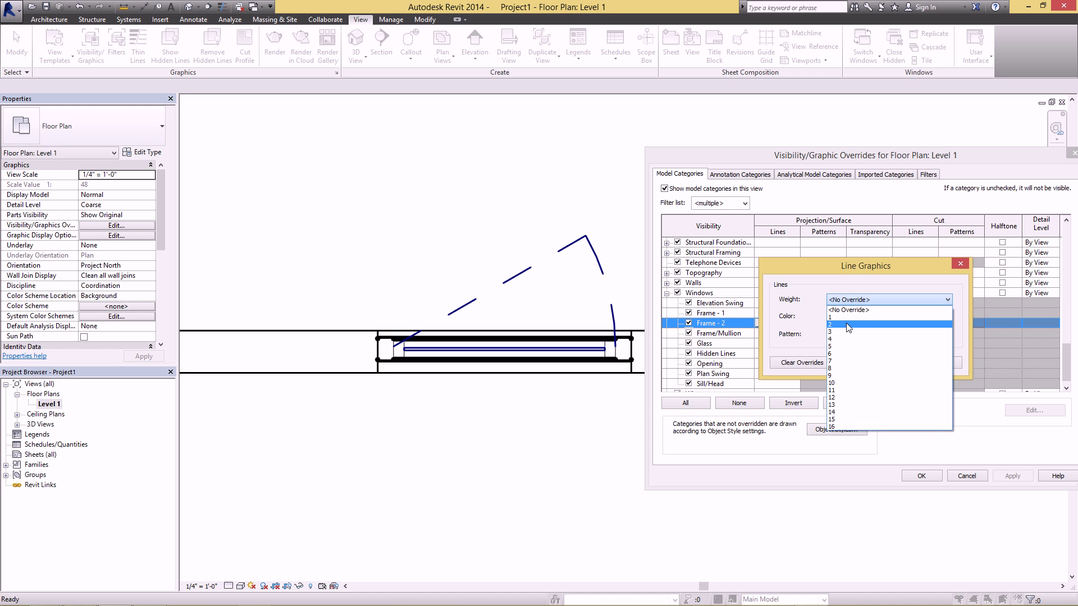
click(851, 326)
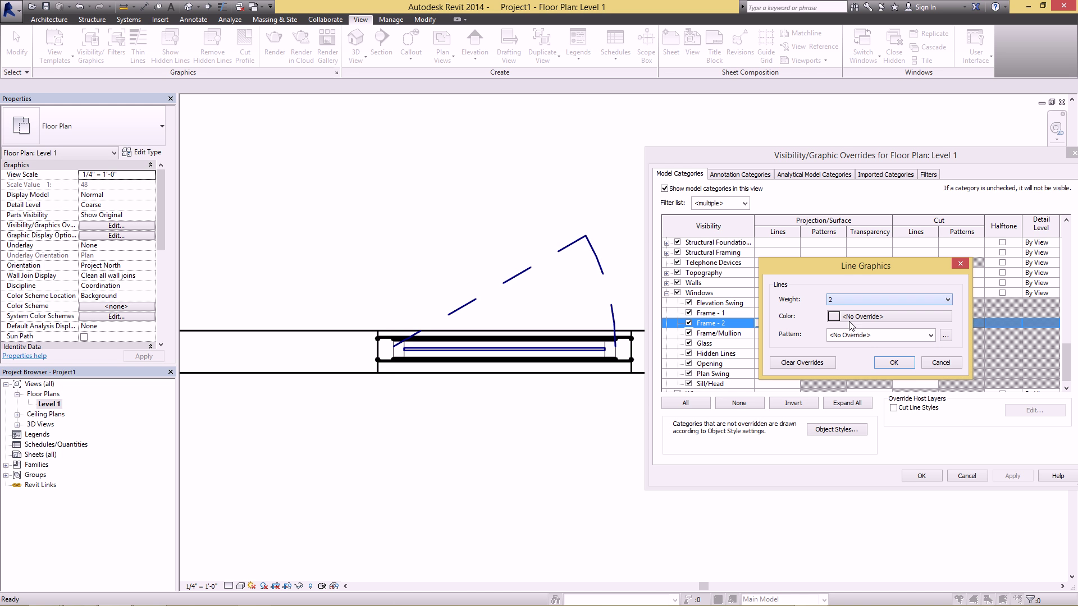
click(895, 363)
Override the cut line weight of the Windows subcategory Frame - 2 with 2.
click(906, 324)
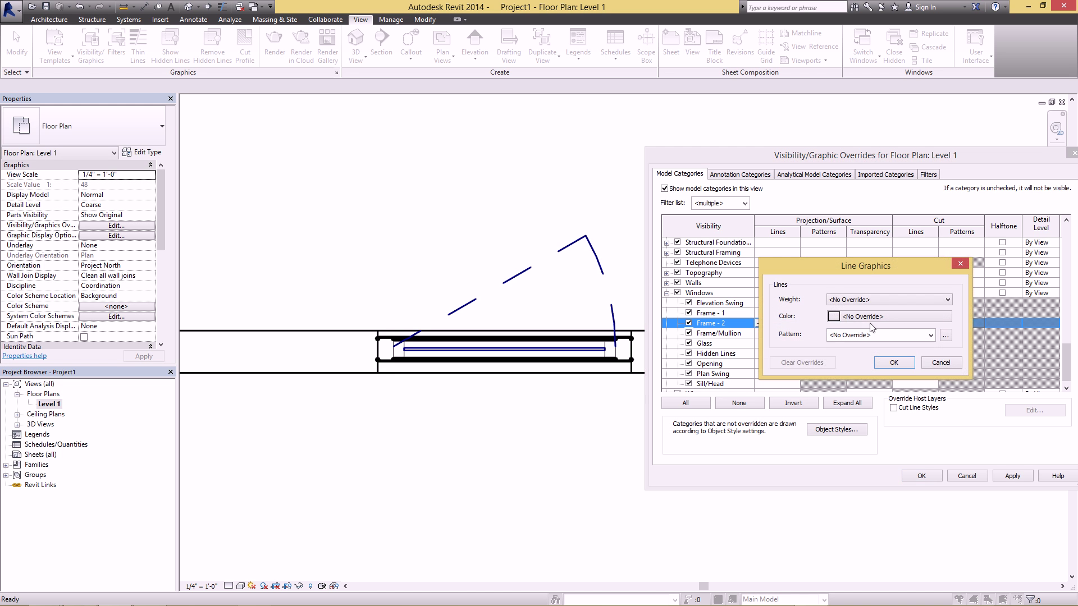
click(855, 301)
click(855, 321)
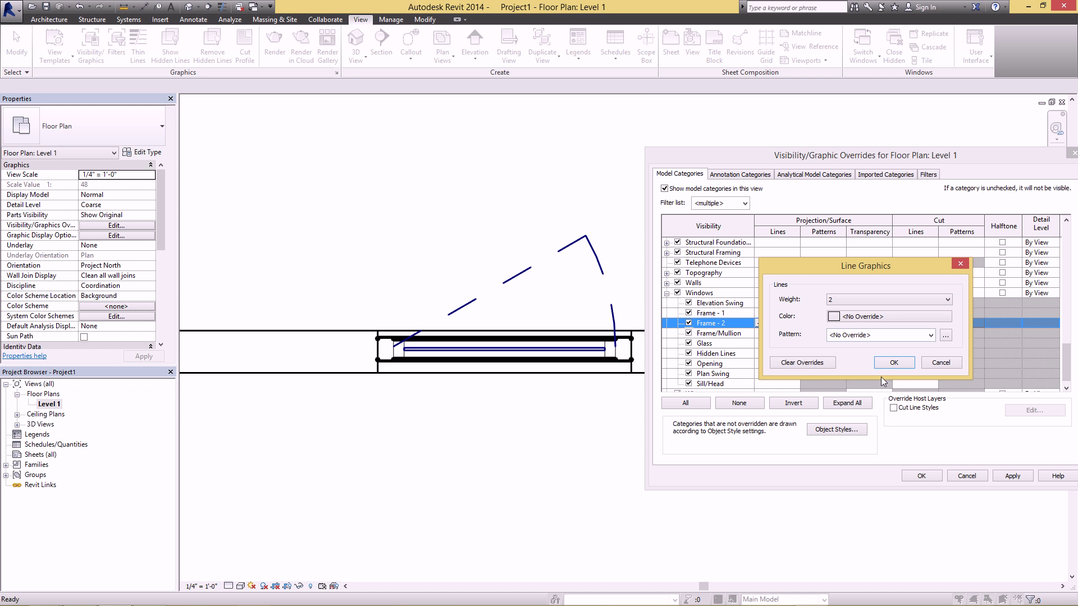
click(894, 363)
Override the projection and cut line weights of the Windows subcategory Frame - 1 with 2 and apply the overrides to the plan.
click(779, 314)
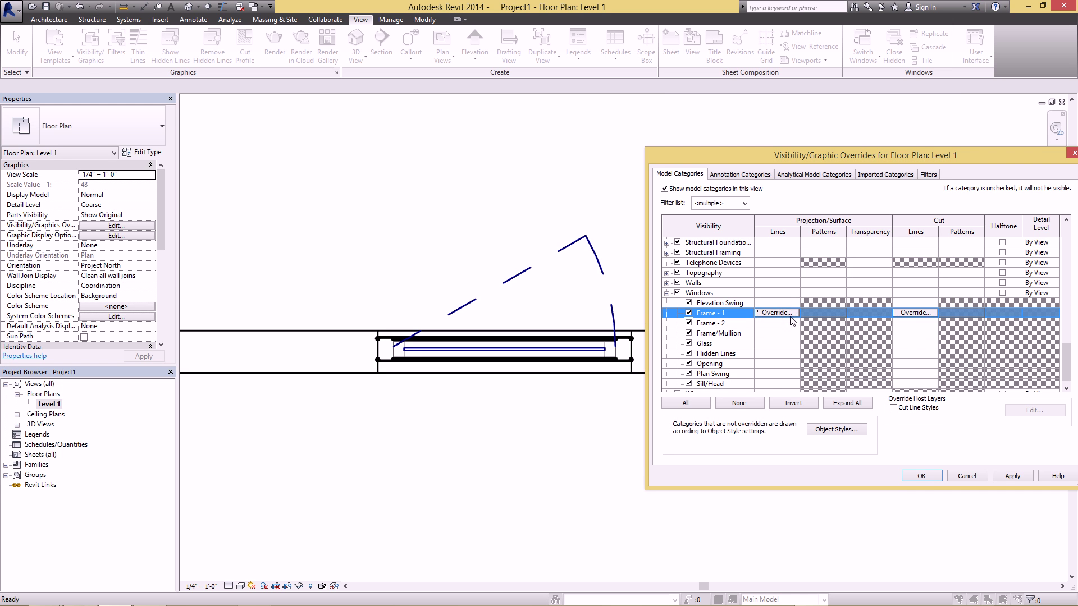
click(777, 313)
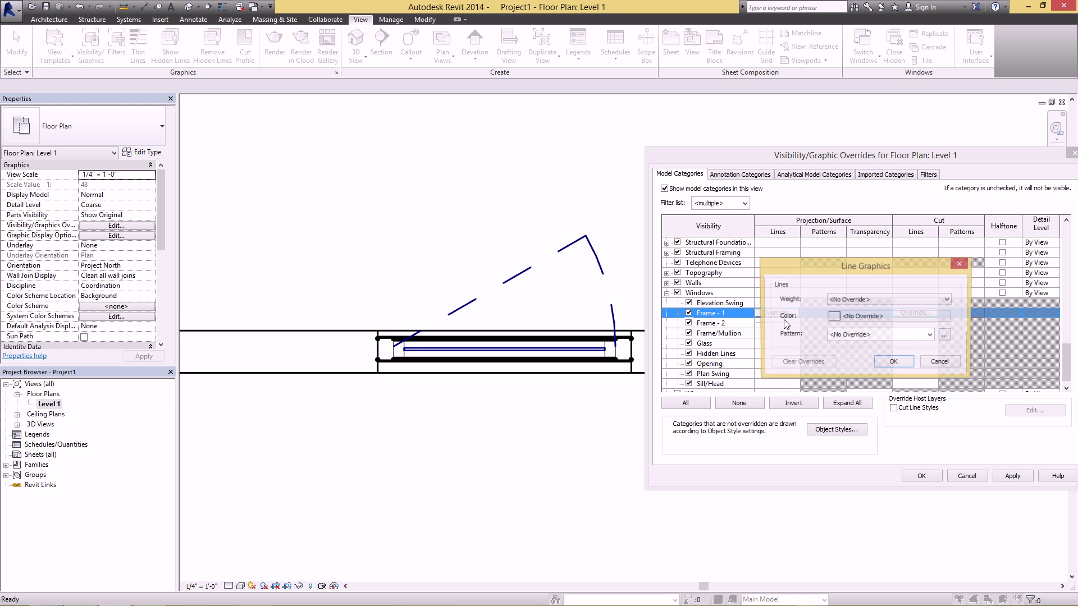
click(862, 301)
click(852, 323)
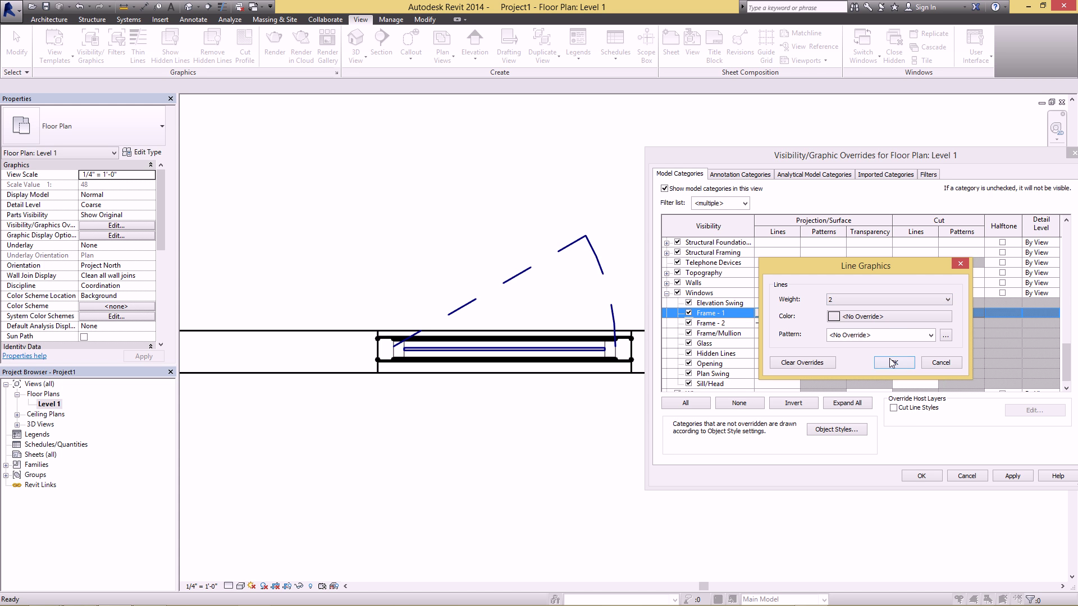
click(894, 362)
click(914, 313)
click(838, 300)
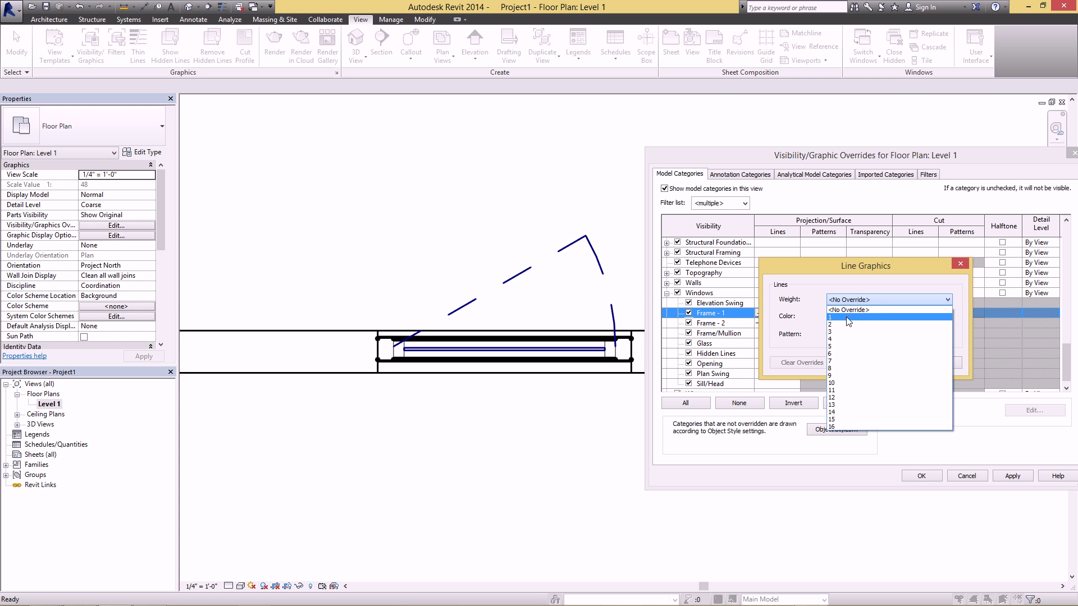
click(859, 330)
click(894, 363)
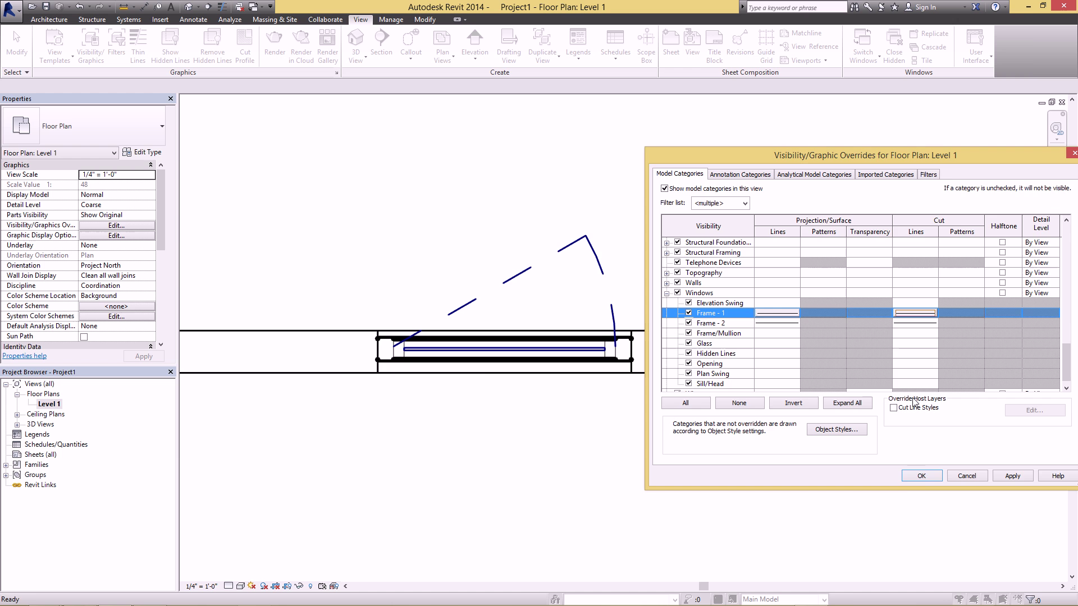
click(920, 477)
scroll(433, 336, up, 5)
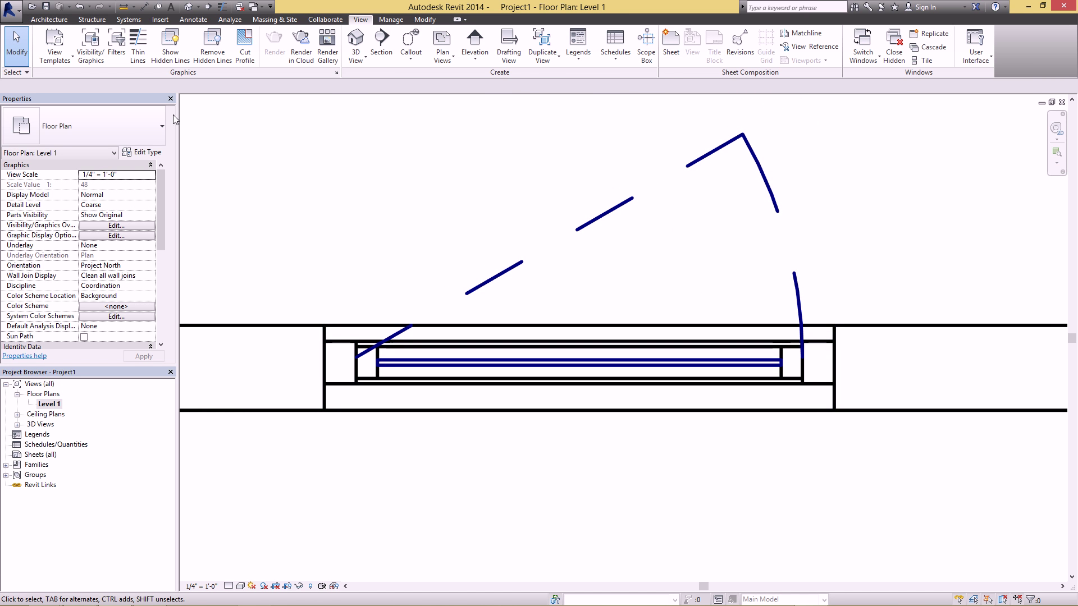
Set the projection line weight override of the Windows subcategories Frame - 1 and Frame - 2 together to 1.
click(91, 52)
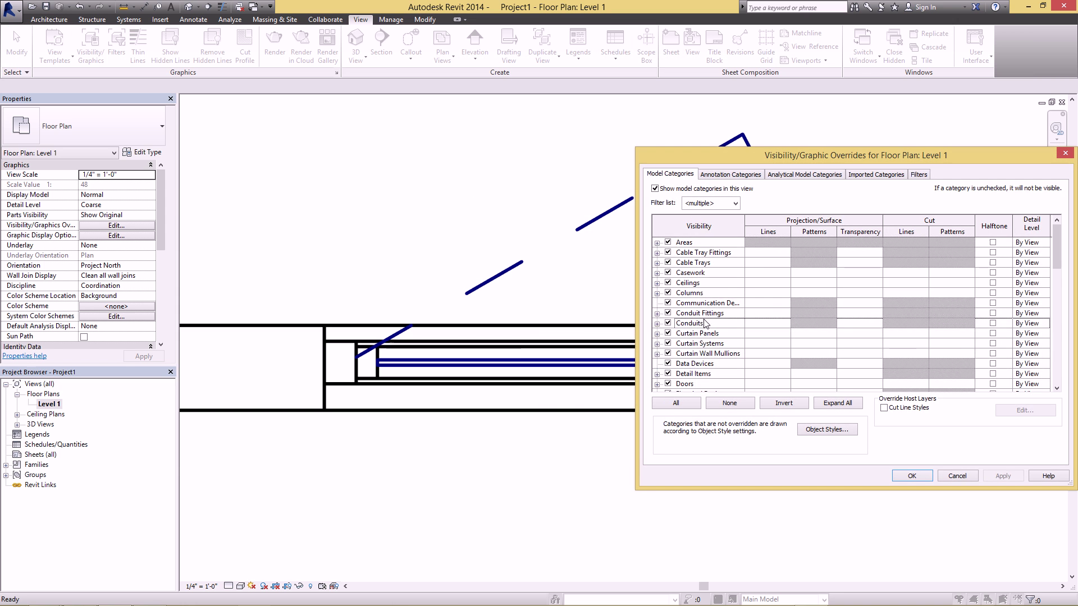
click(657, 375)
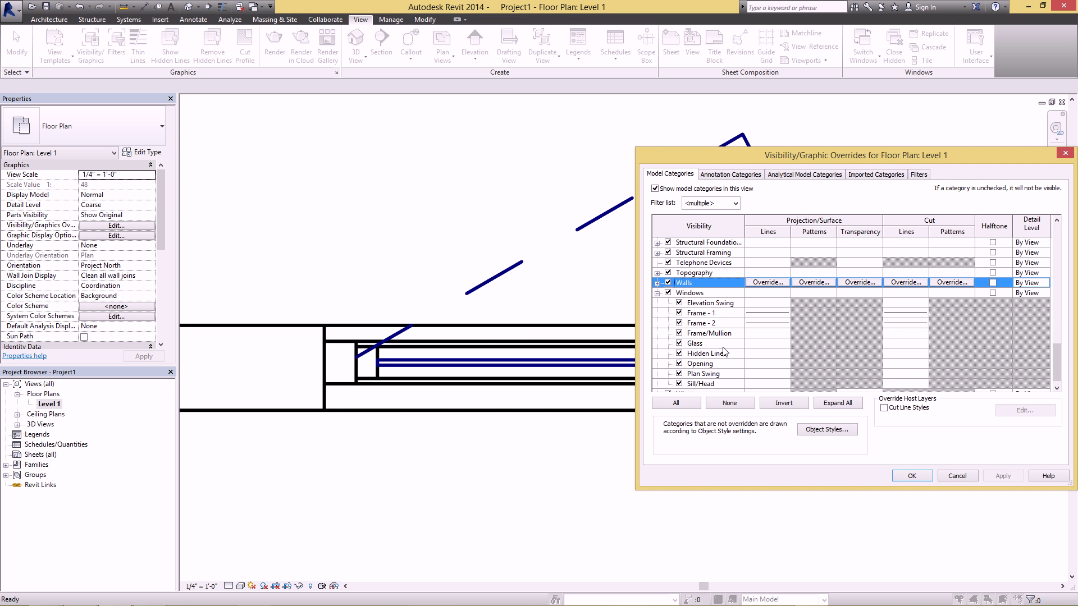
click(751, 325)
shift+click(725, 313)
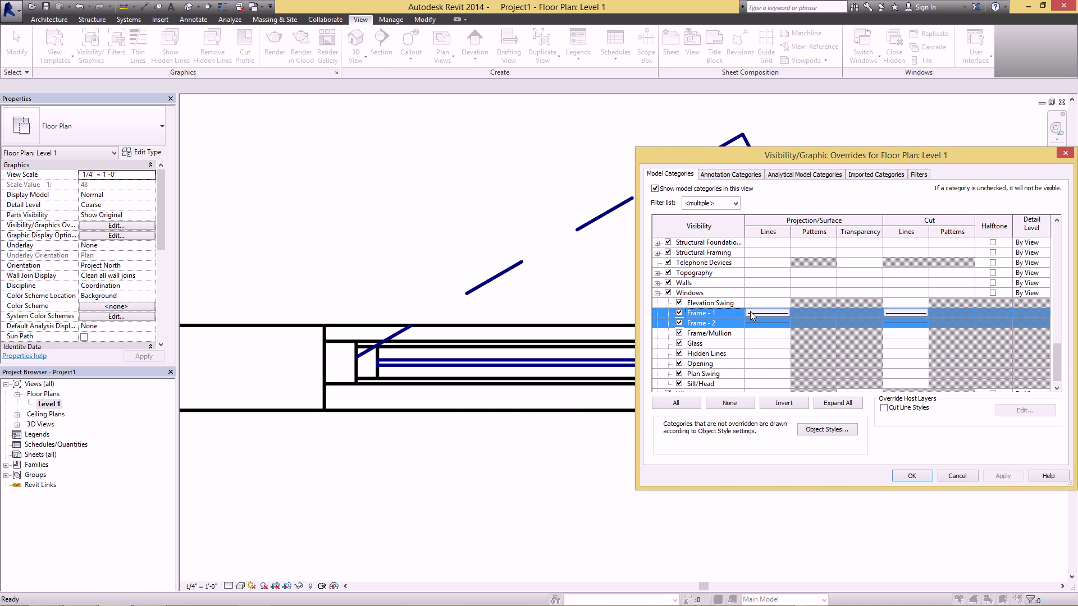
click(750, 312)
click(848, 300)
click(848, 319)
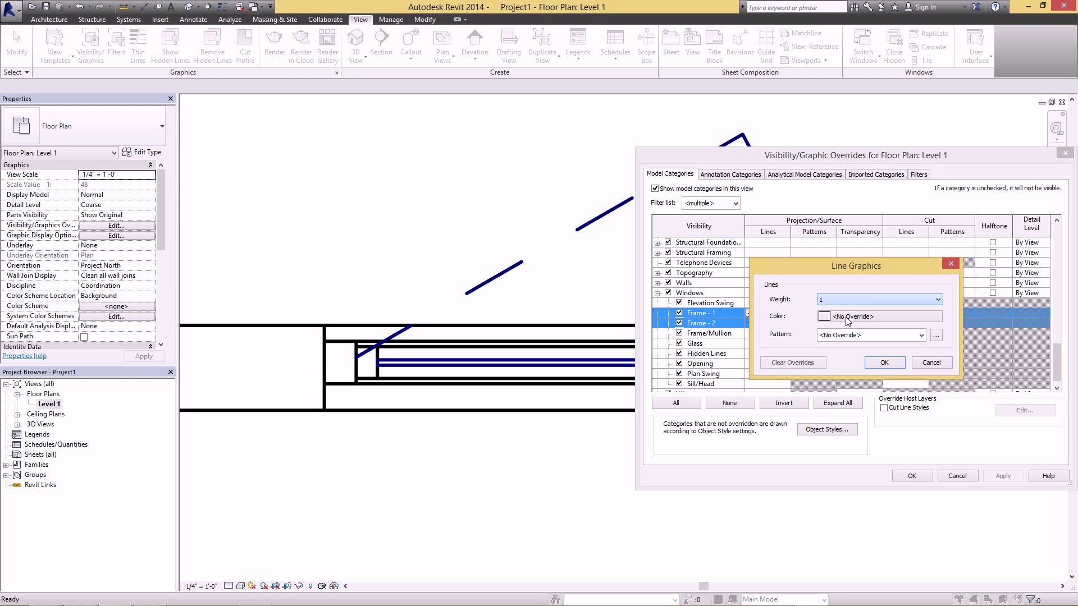
click(884, 362)
Set the cut line weight override of Frame - 1 and Frame - 2 to 1, apply it, and check the window in plan.
click(907, 312)
click(824, 302)
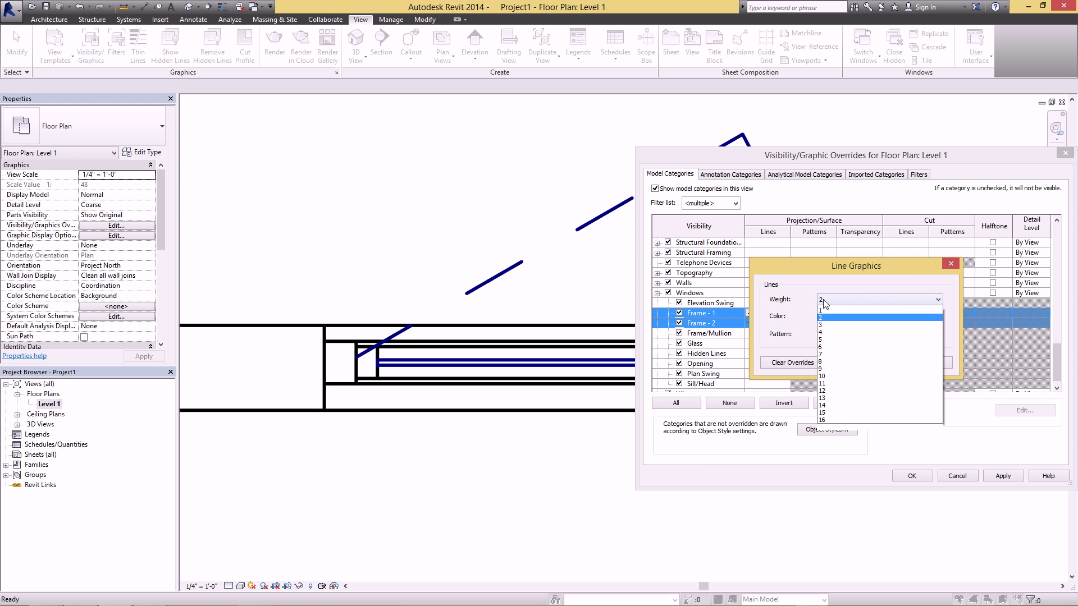
click(822, 310)
click(871, 364)
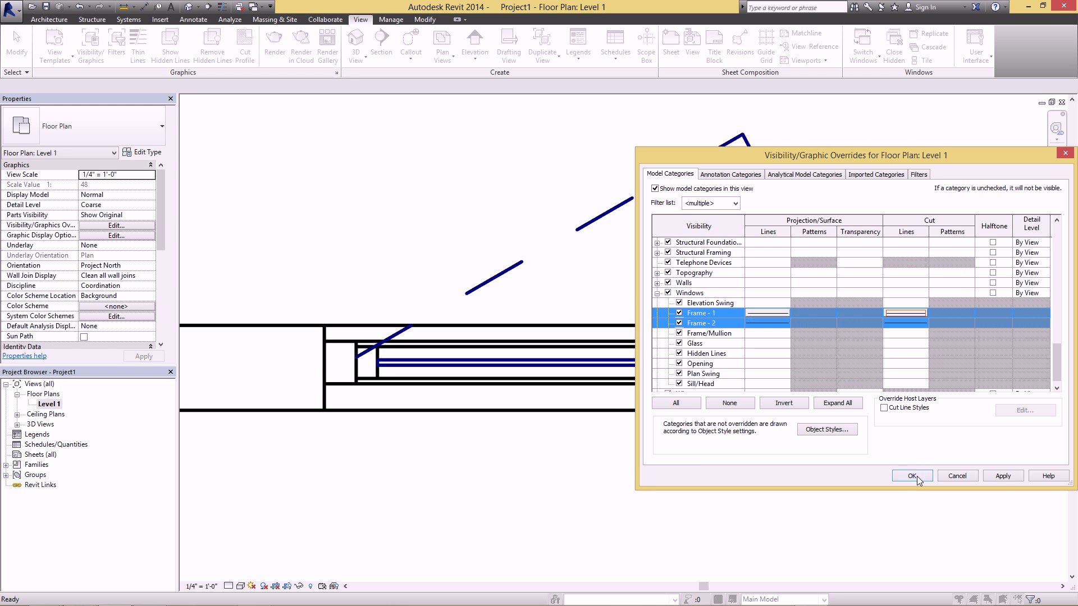
click(914, 475)
scroll(782, 366, up, 2)
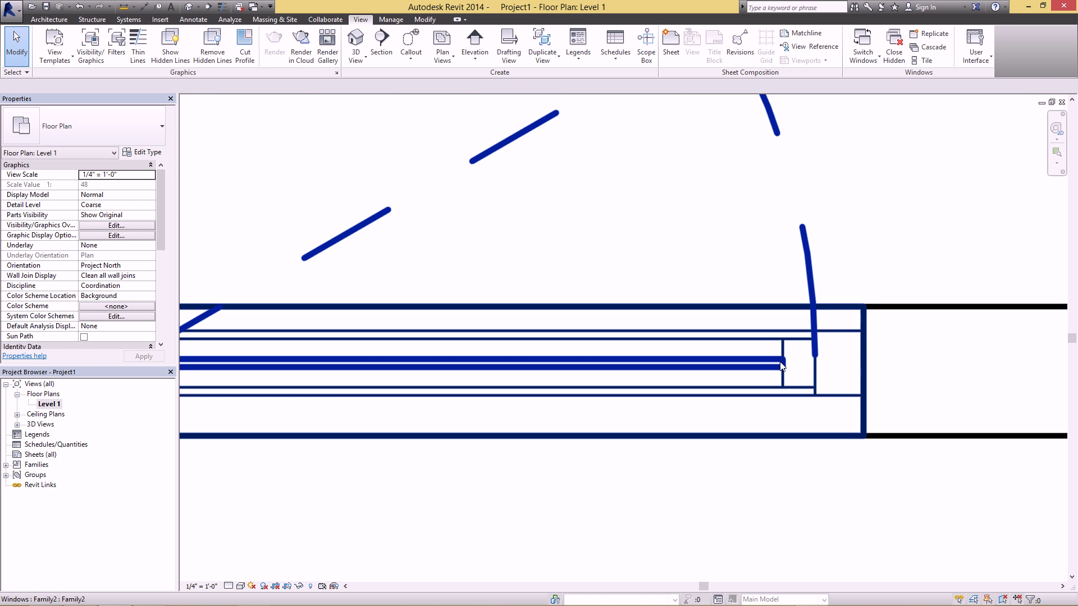
scroll(778, 392, down, 1)
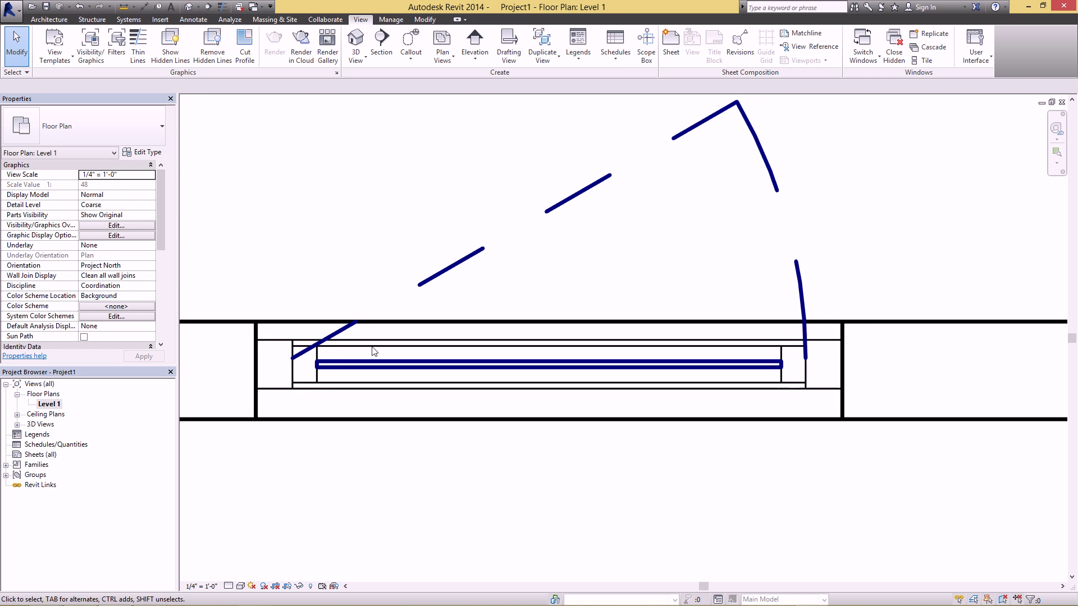
Override the cut line weight of the Windows subcategory Glass with 1 in the Level 1 plan.
click(91, 45)
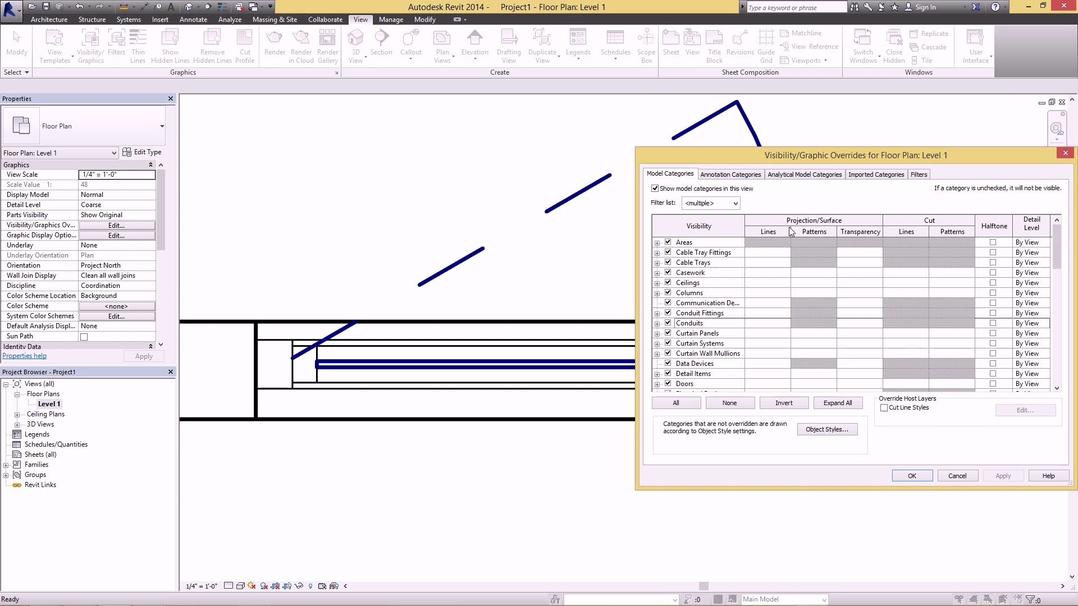
click(726, 324)
scroll(708, 337, down, 15)
click(693, 366)
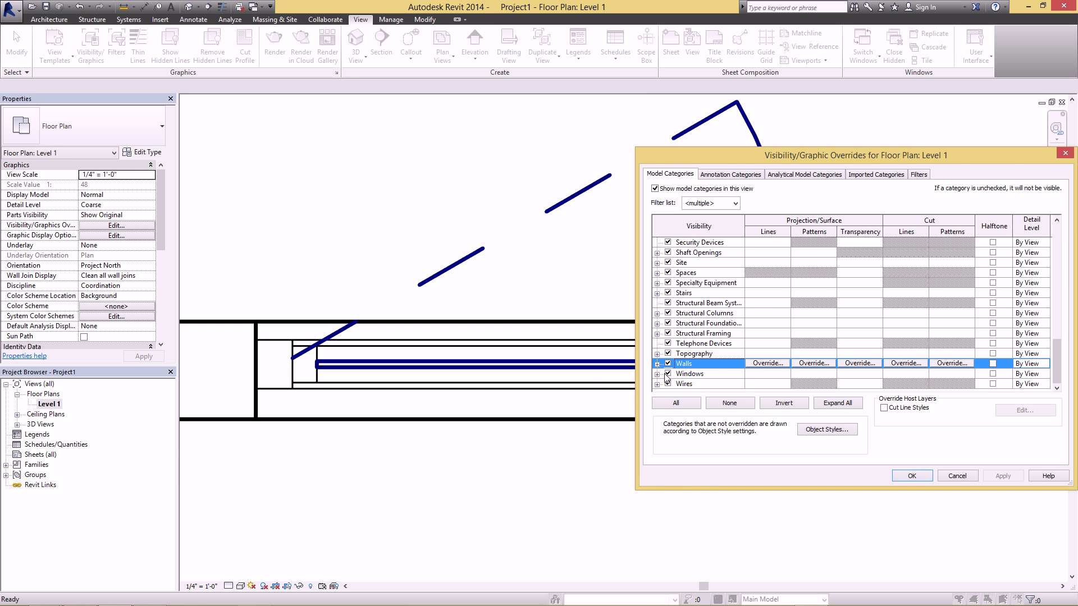
click(658, 374)
click(761, 333)
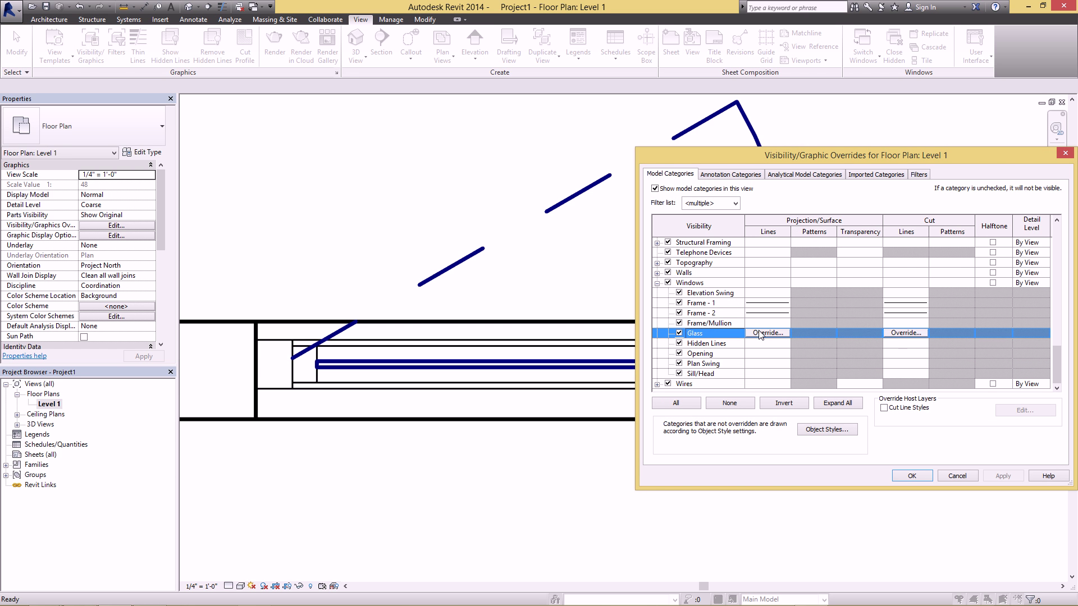
click(905, 334)
click(880, 299)
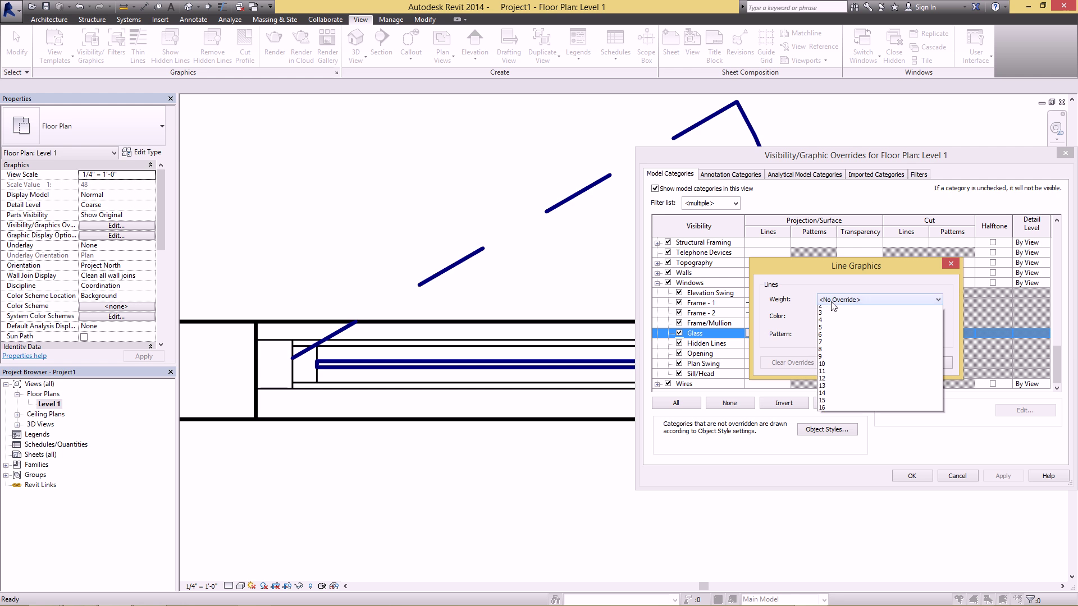
click(836, 322)
click(881, 362)
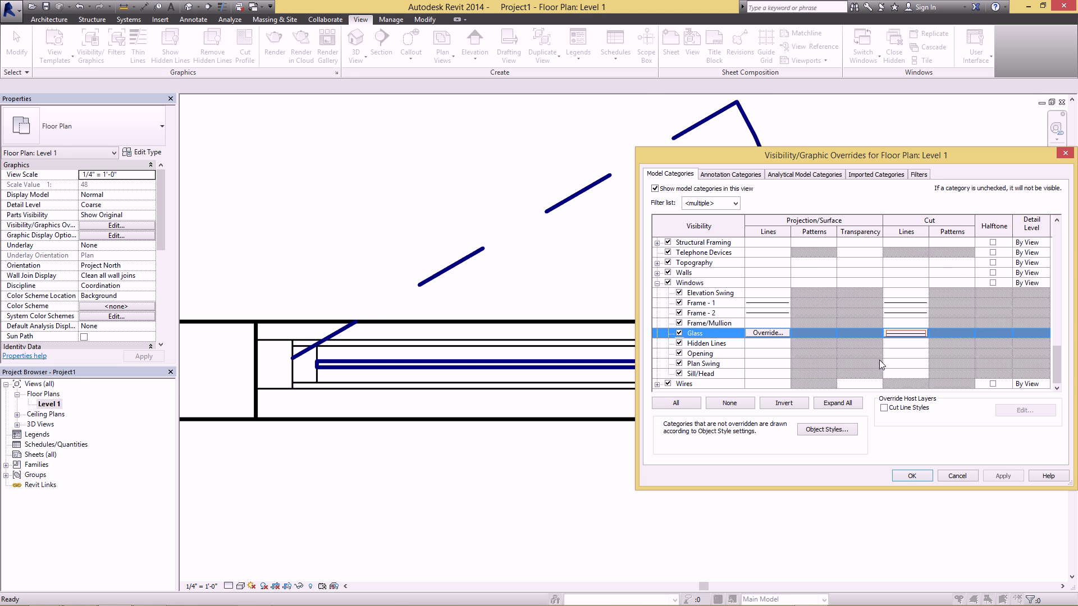
Override the projection line weight of the Windows subcategory Glass with 1 and apply the overrides to the plan.
click(781, 335)
click(837, 300)
click(835, 319)
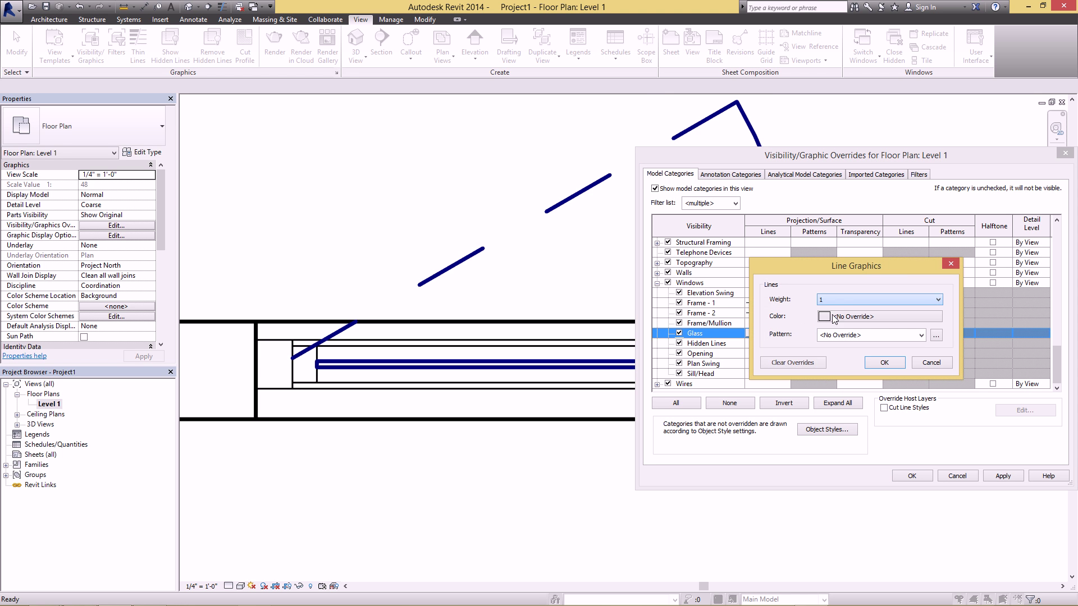
click(897, 368)
click(921, 475)
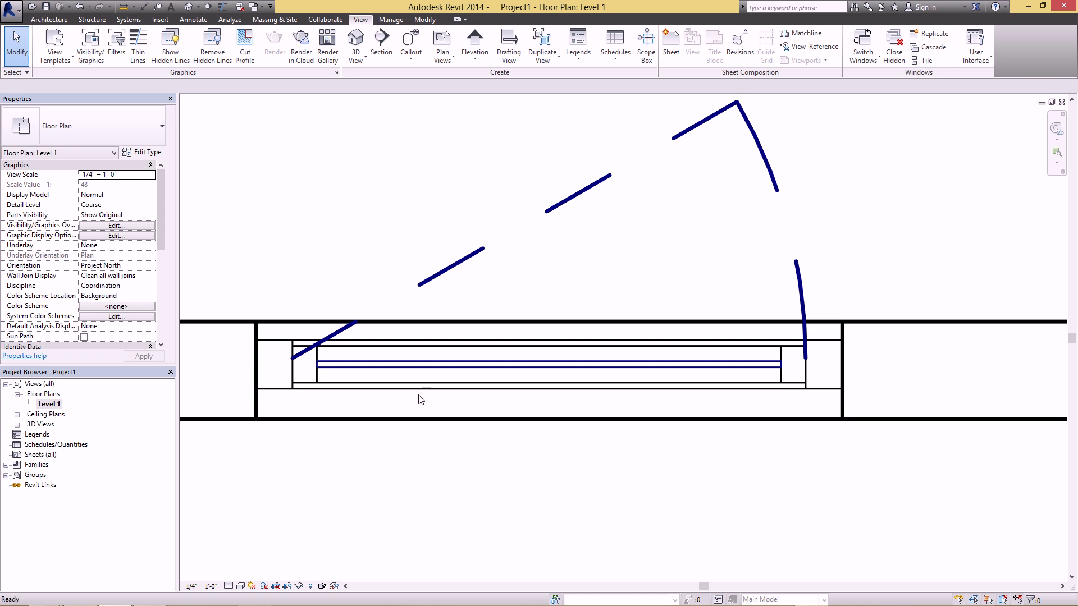
Override the projection line weight of the Windows subcategory Hidden Lines with 1.
middle_drag(755, 171, 763, 216)
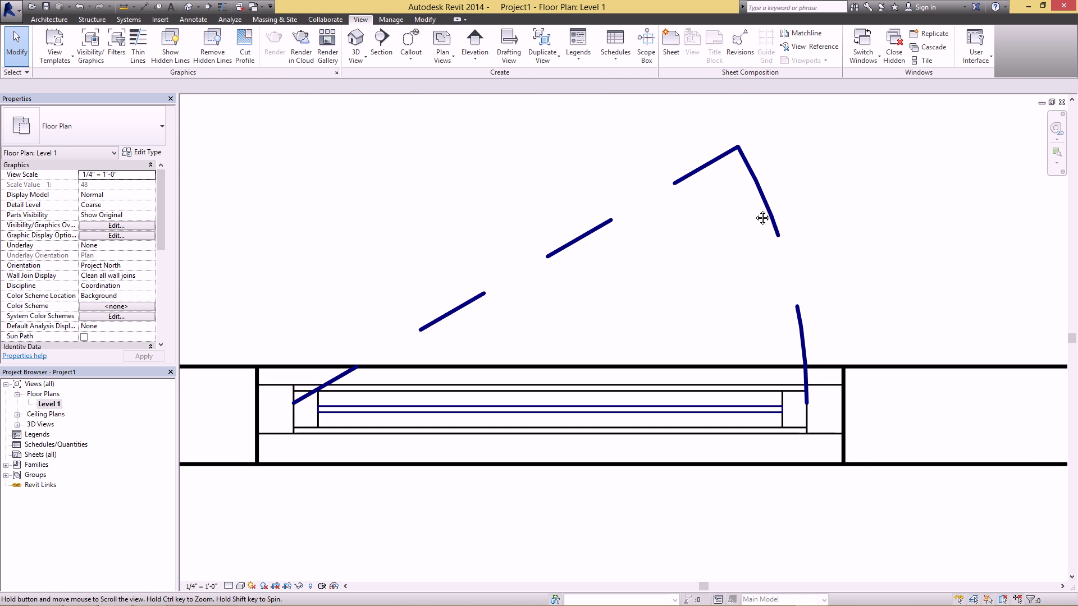
click(91, 45)
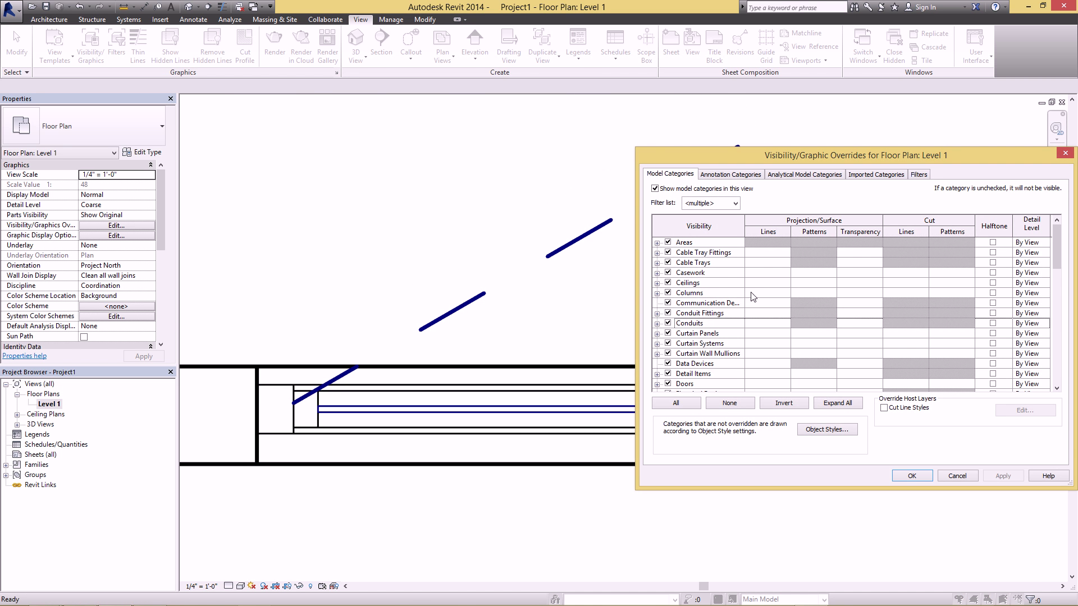
scroll(702, 337, down, 5)
click(700, 364)
click(657, 374)
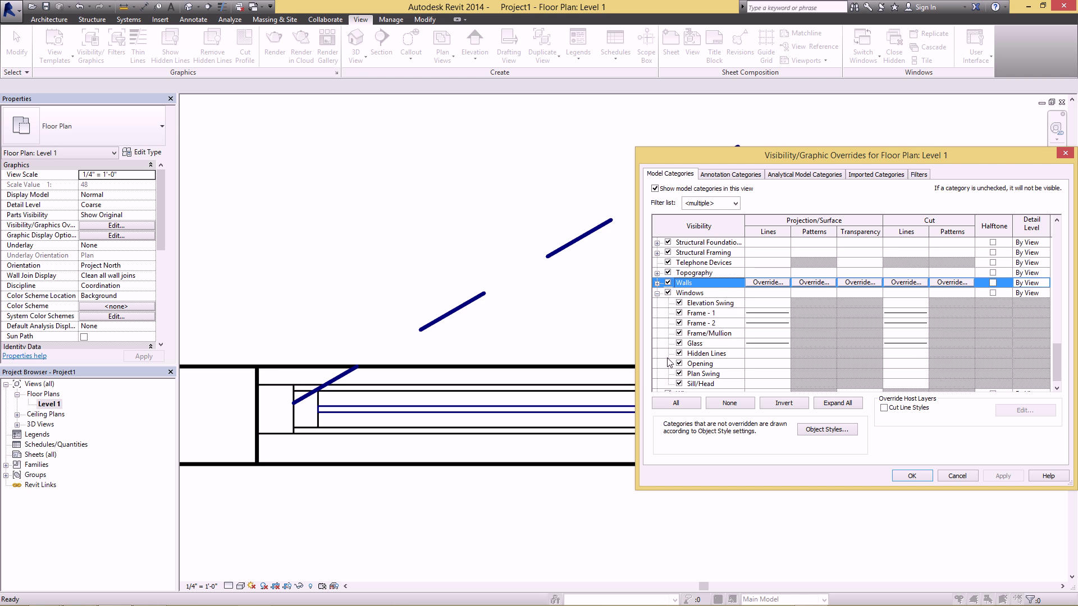
click(752, 343)
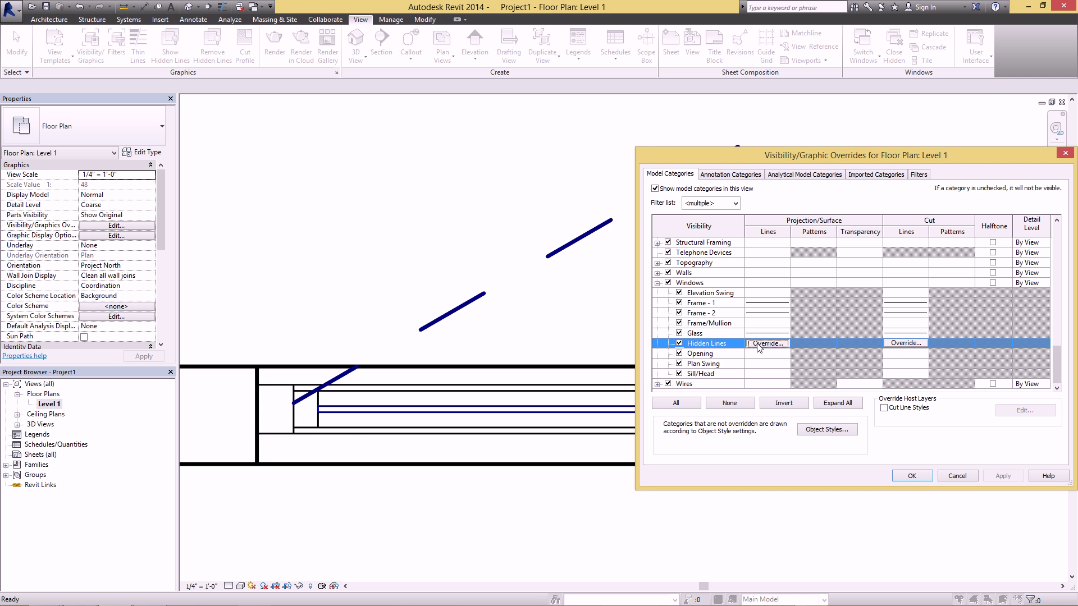
click(767, 343)
click(834, 302)
click(839, 317)
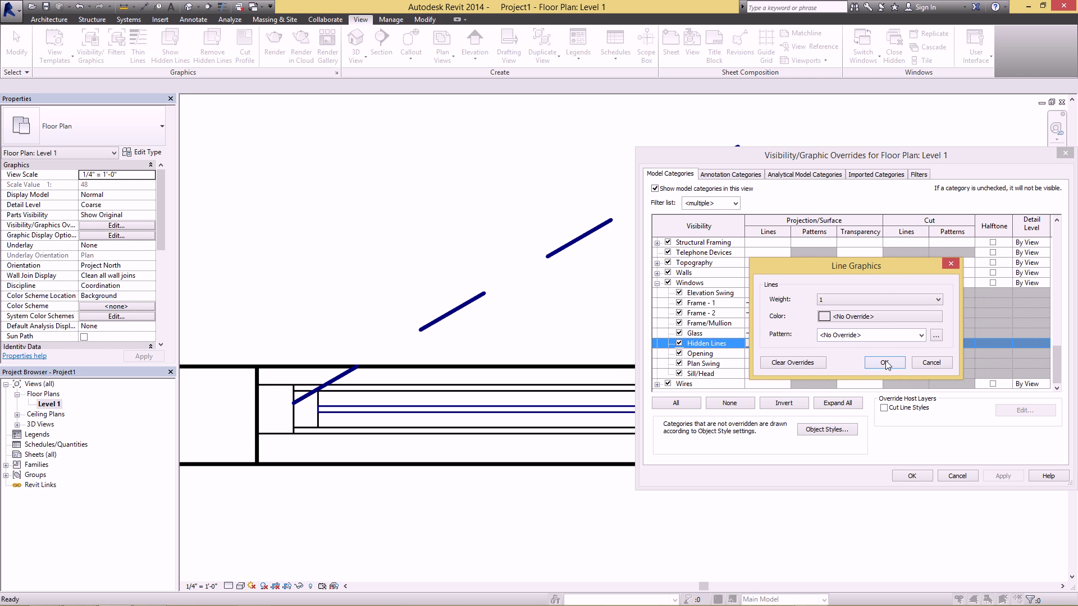
click(885, 360)
Override the cut line weight of Hidden Lines with 1, apply it, and check the window's swing lines in plan.
click(905, 342)
click(906, 342)
click(849, 301)
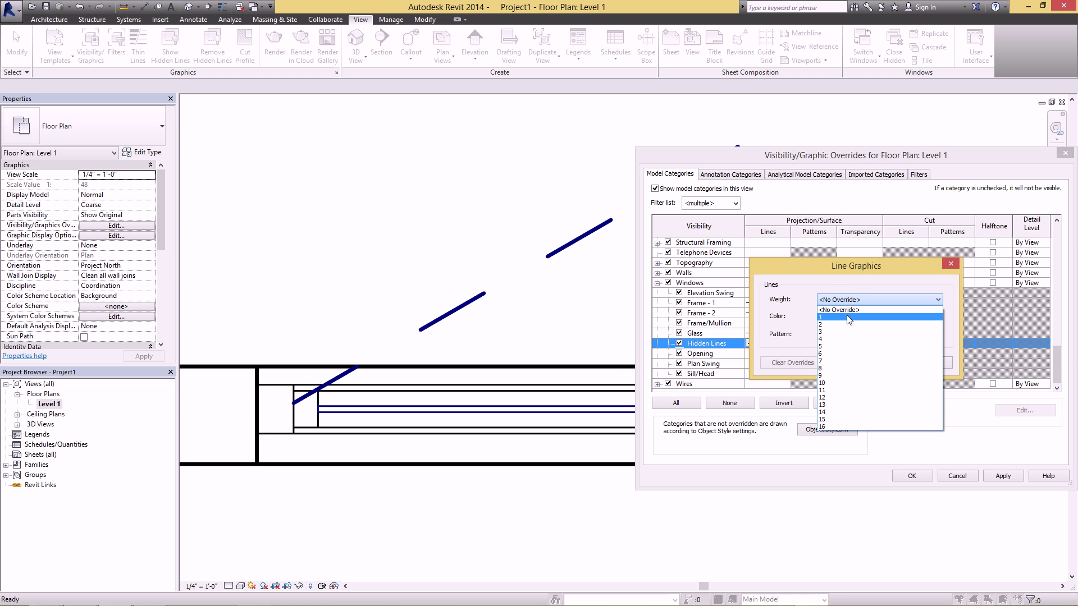
click(847, 315)
click(900, 369)
click(901, 478)
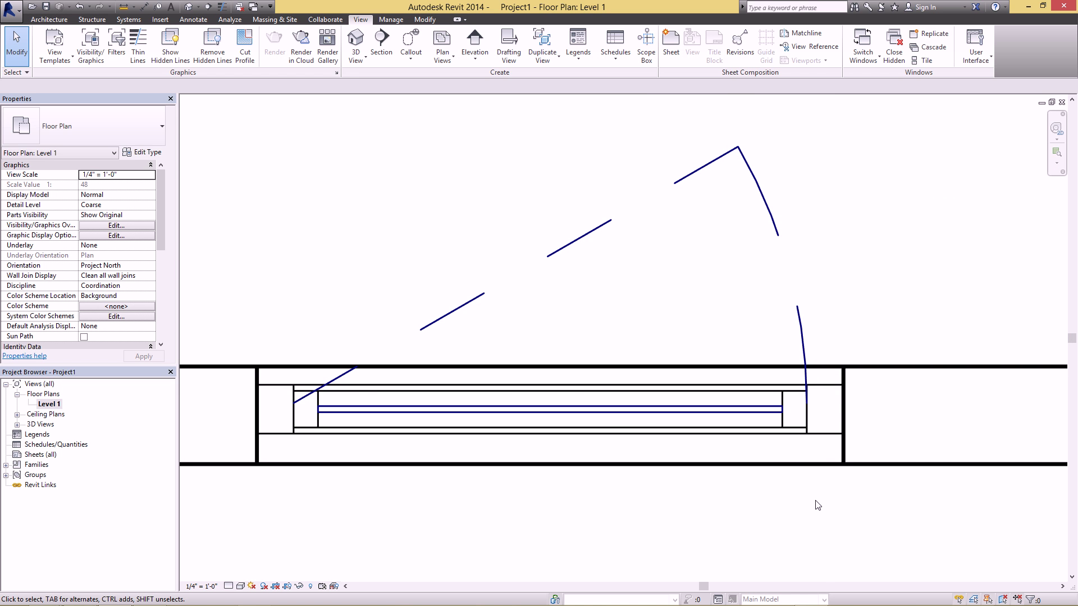
scroll(473, 379, down, 2)
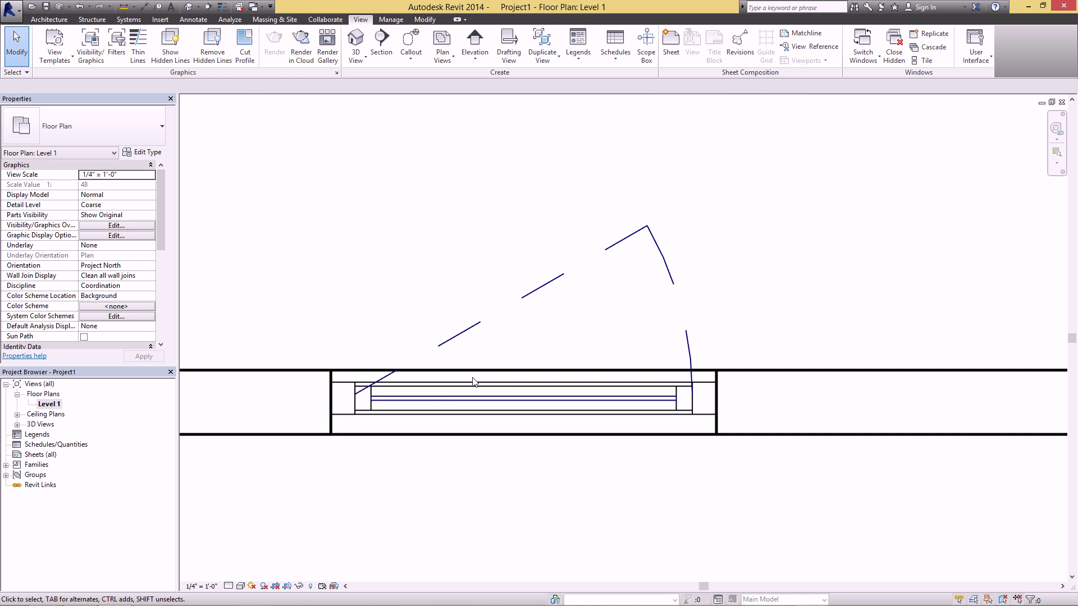
click(409, 395)
scroll(360, 382, up, 2)
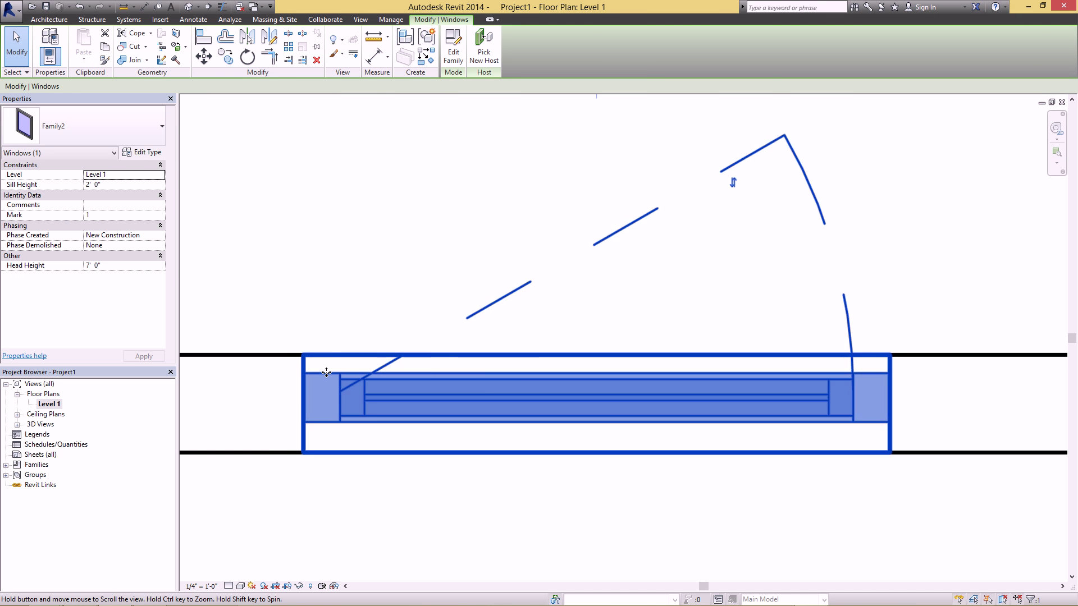
middle_drag(265, 391, 412, 366)
key(Escape)
click(423, 338)
key(Escape)
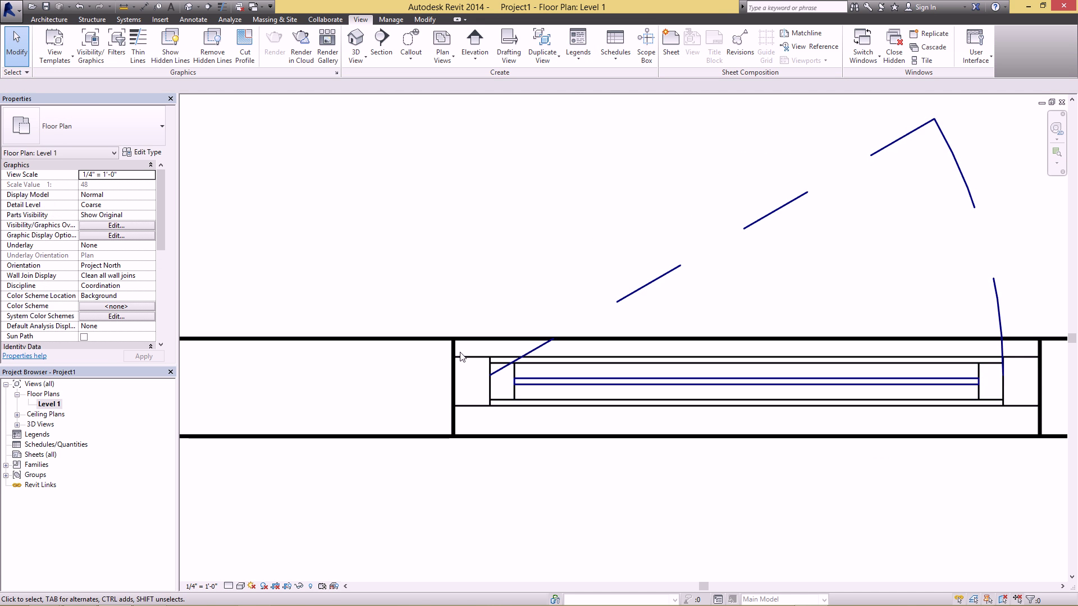
Change the window type's Offset dimension so the frame sits farther from the swing side of the wall, and review it in plan.
click(468, 362)
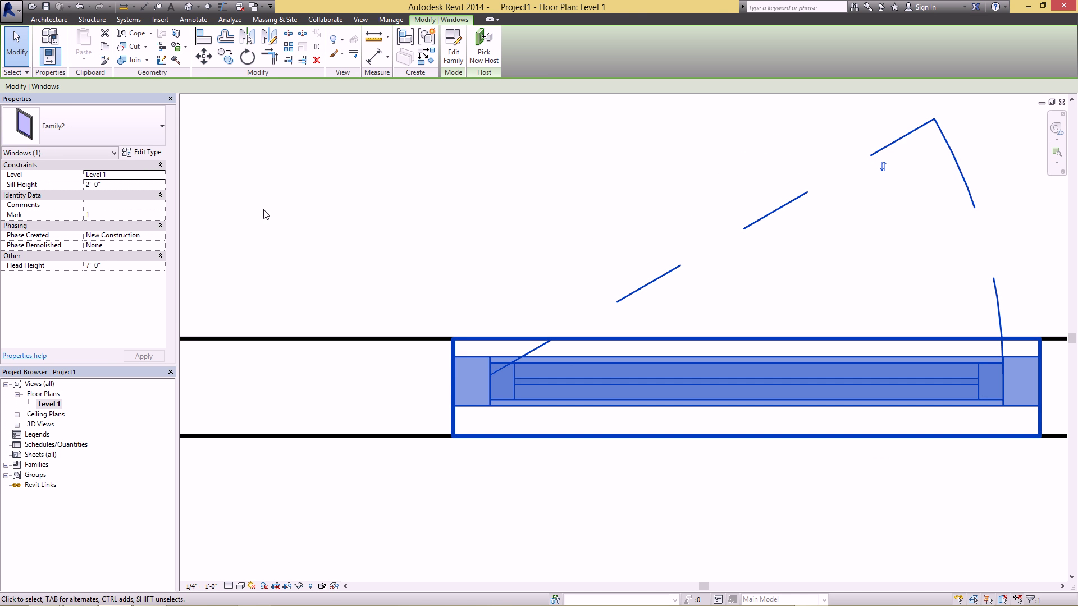
click(148, 154)
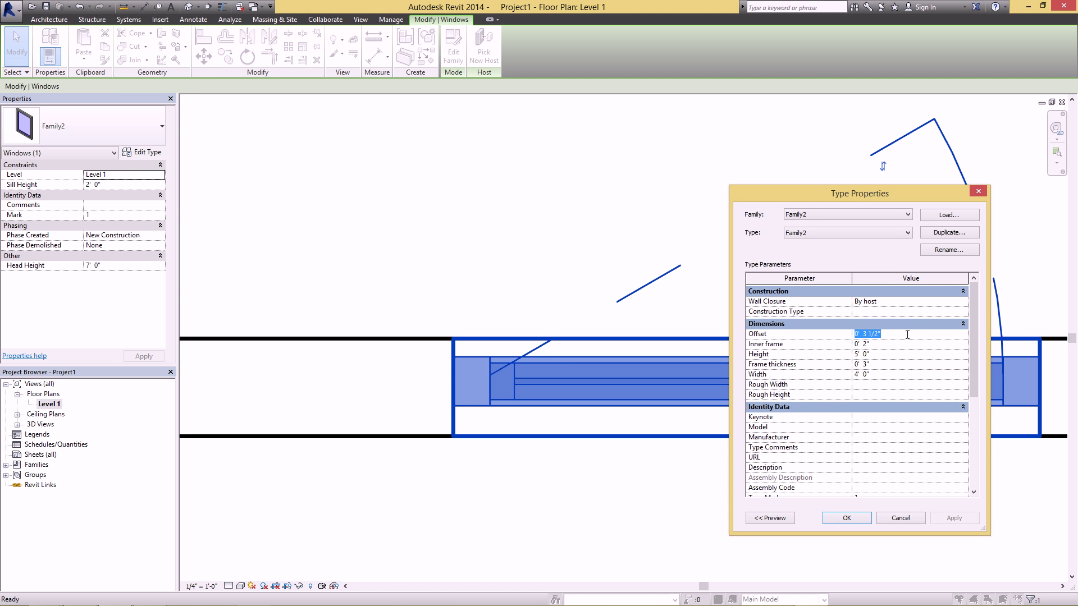
click(830, 519)
scroll(561, 446, down, 1)
middle_drag(854, 448, 724, 440)
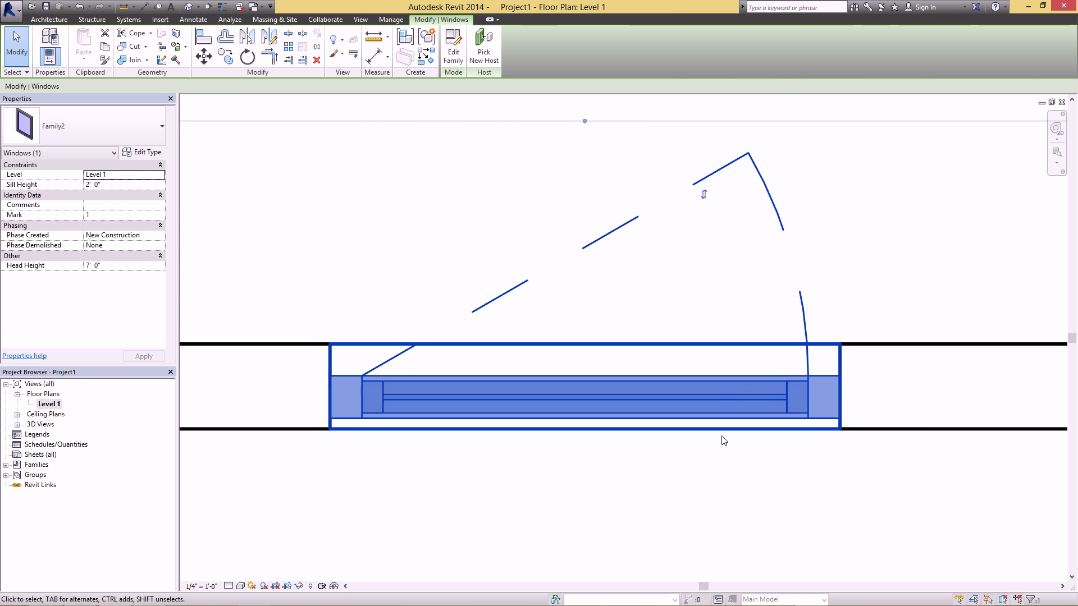
click(724, 440)
scroll(730, 438, down, 2)
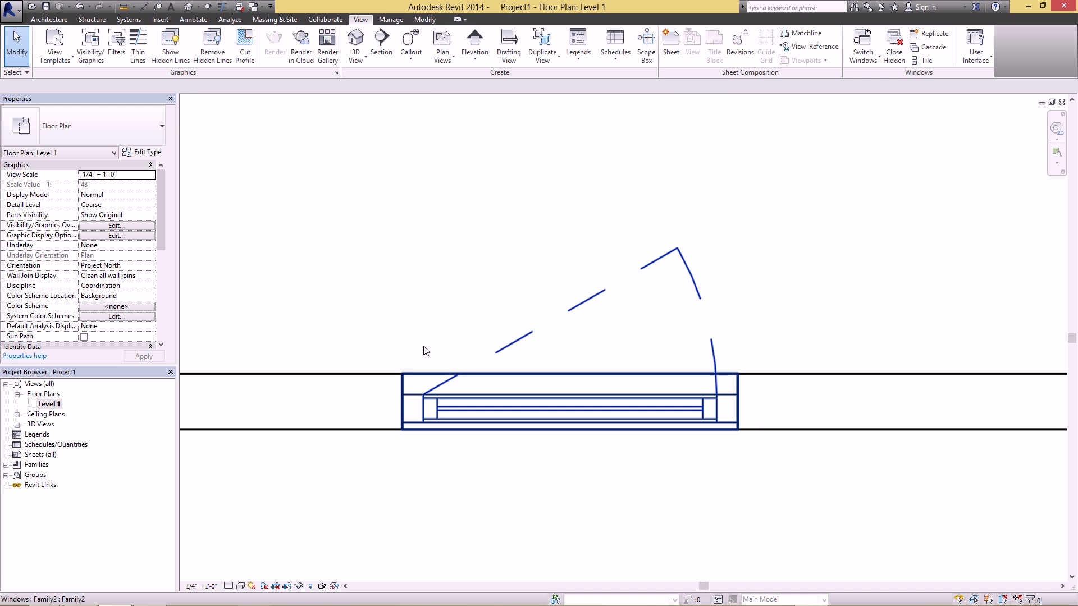
middle_drag(397, 382, 460, 347)
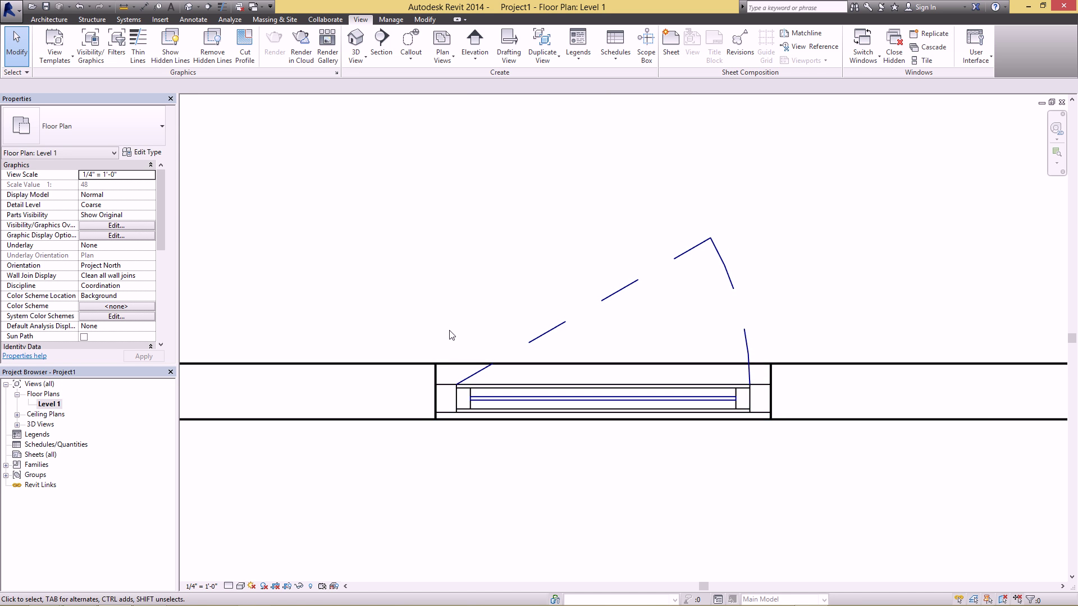